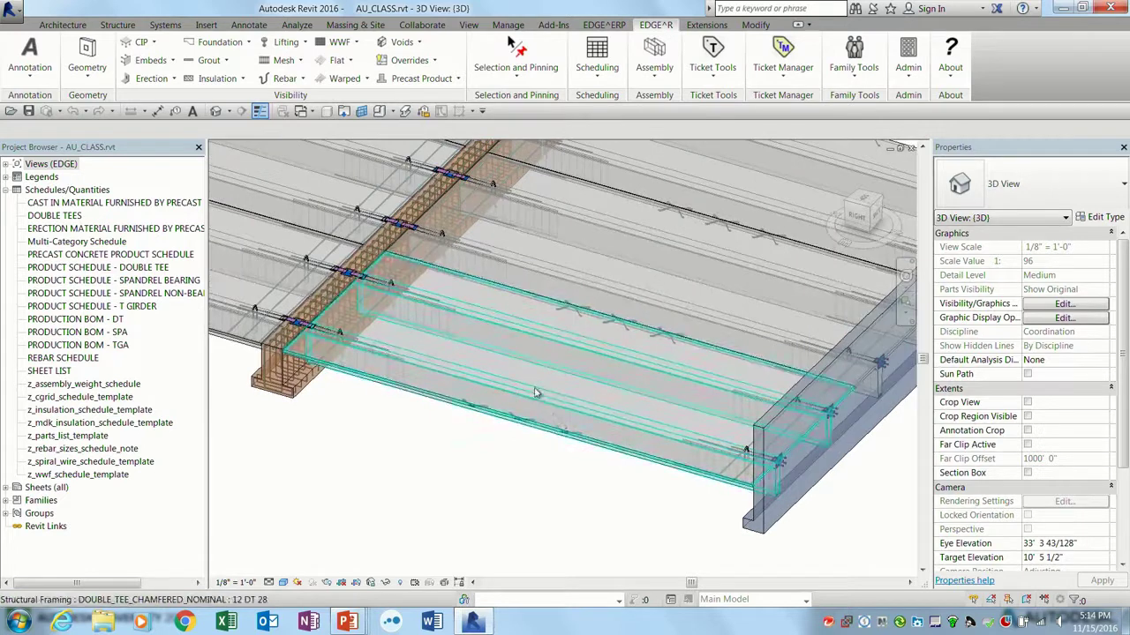
- Create a structural framing assembly named dt1000 from the front double tee between the girder and the spandrel
left_click(535, 391)
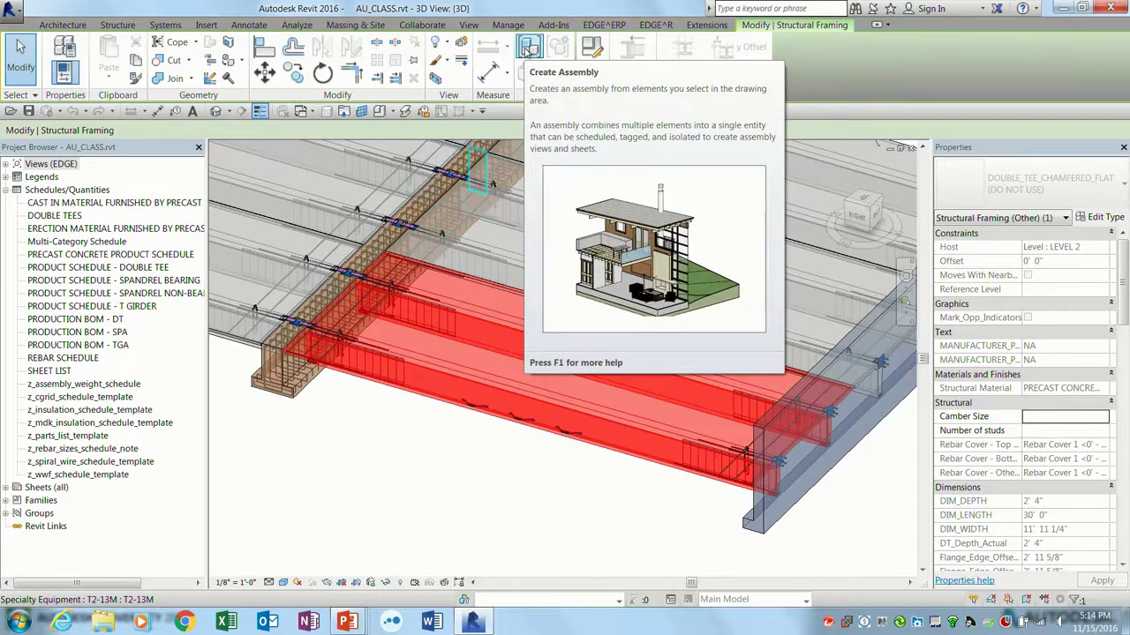
left_click(527, 50)
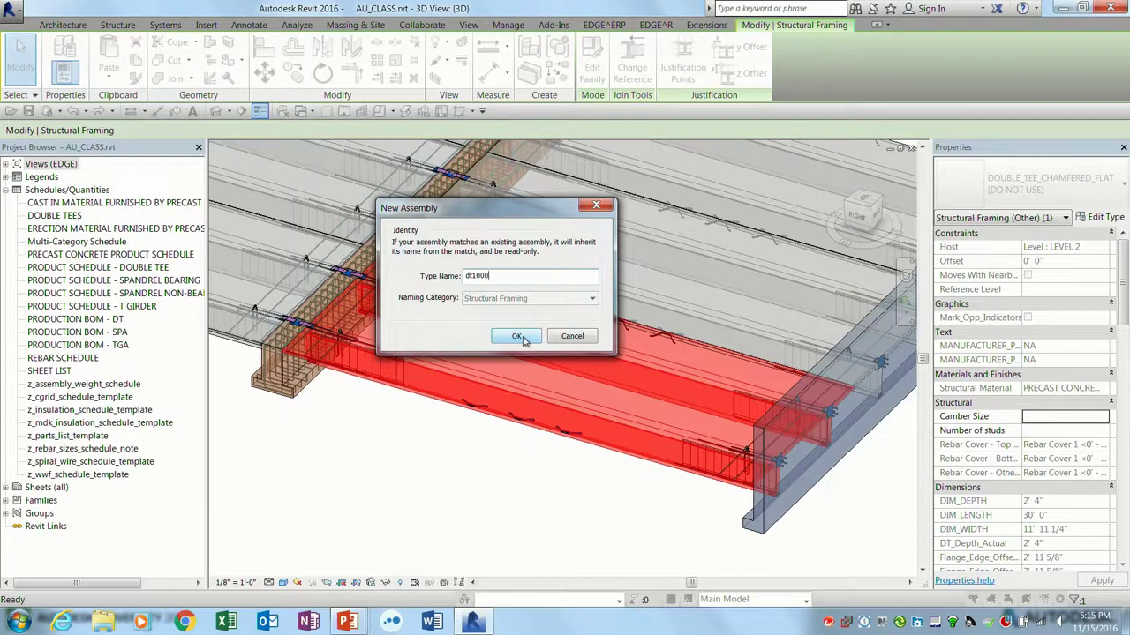
left_click(519, 336)
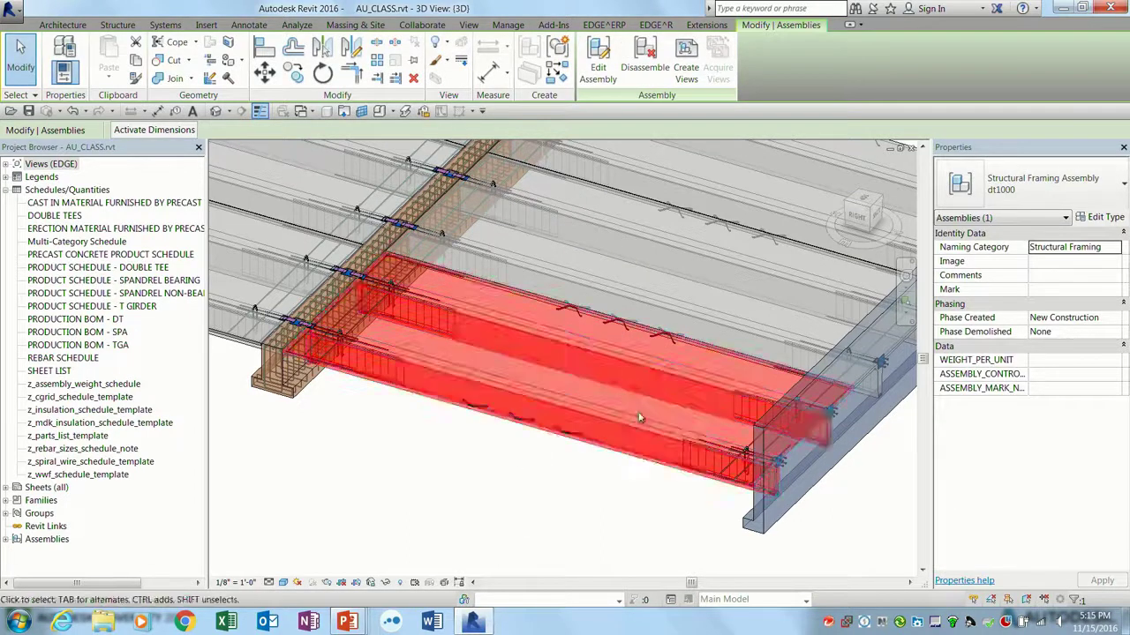
middle_click_drag(668, 436, 644, 425, "shift")
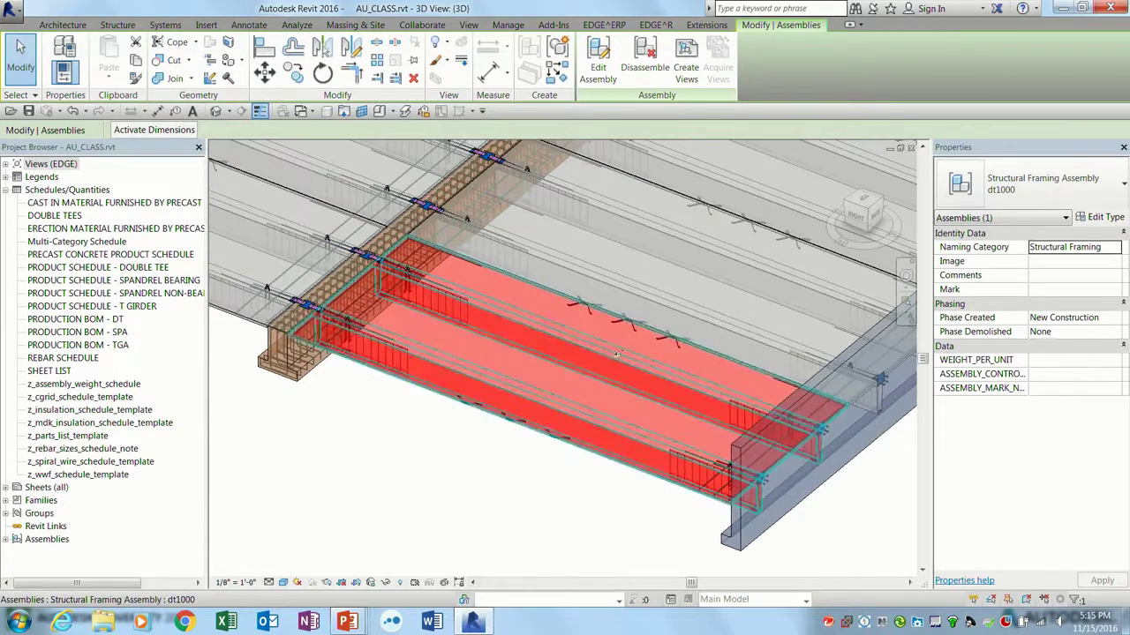
left_click(574, 490)
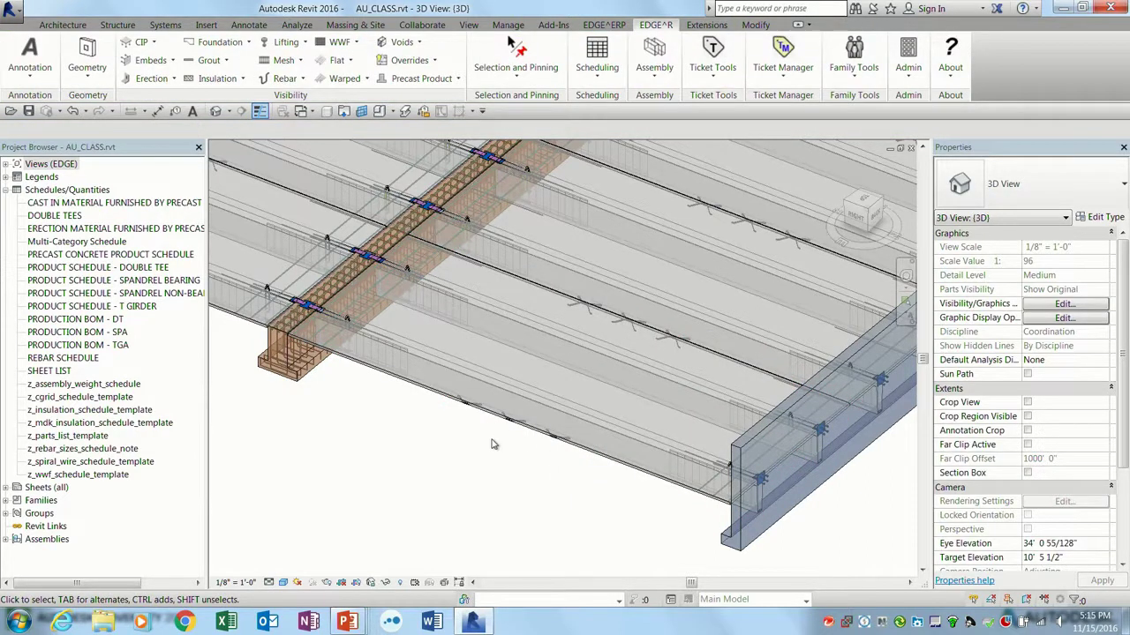
- Edit the dt1000 assembly and add the MCC connectors along the double tee's flange edge shared with the neighbouring tee
left_click(541, 402)
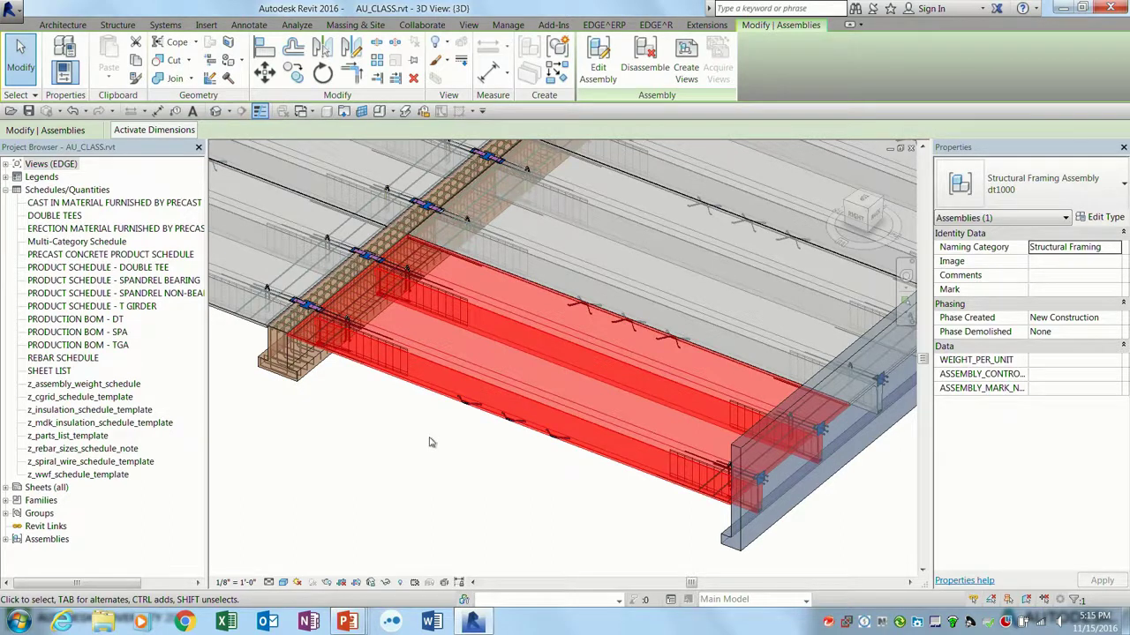
left_click(599, 69)
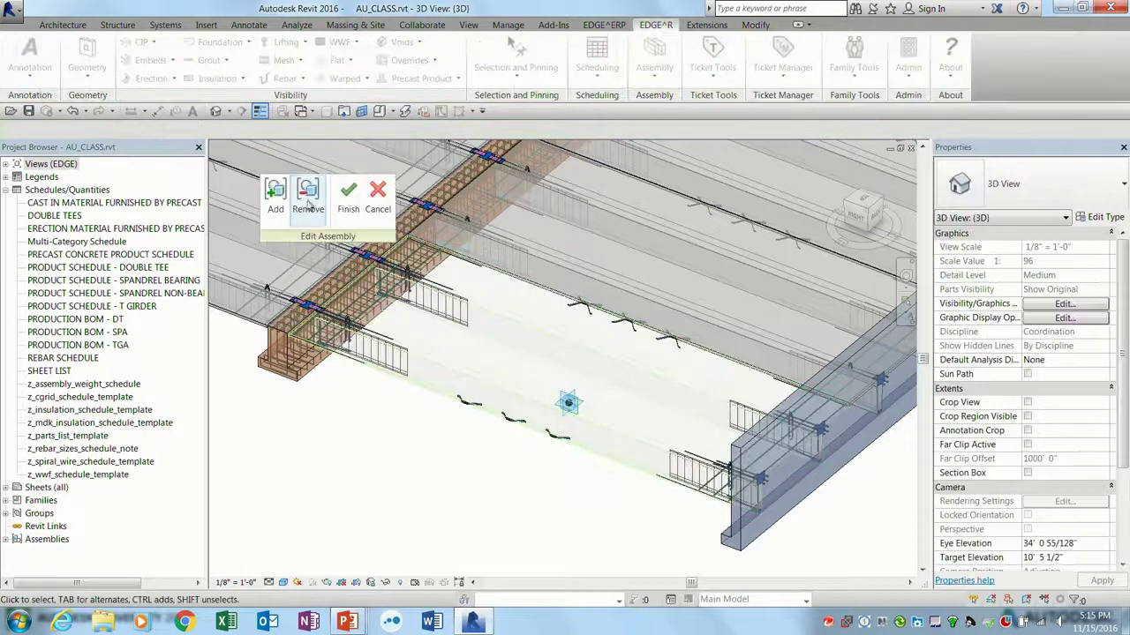
left_click(275, 191)
scroll(600, 403, "up", 5)
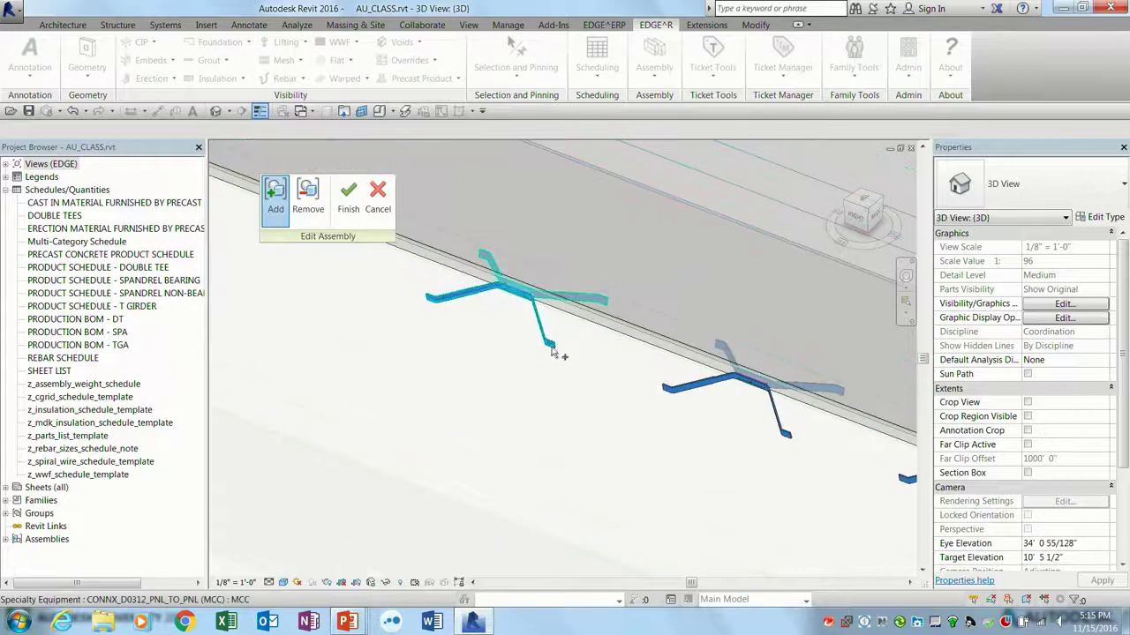
left_click(553, 347)
left_click(680, 388)
middle_click_drag(788, 493, 553, 378)
left_click(687, 370)
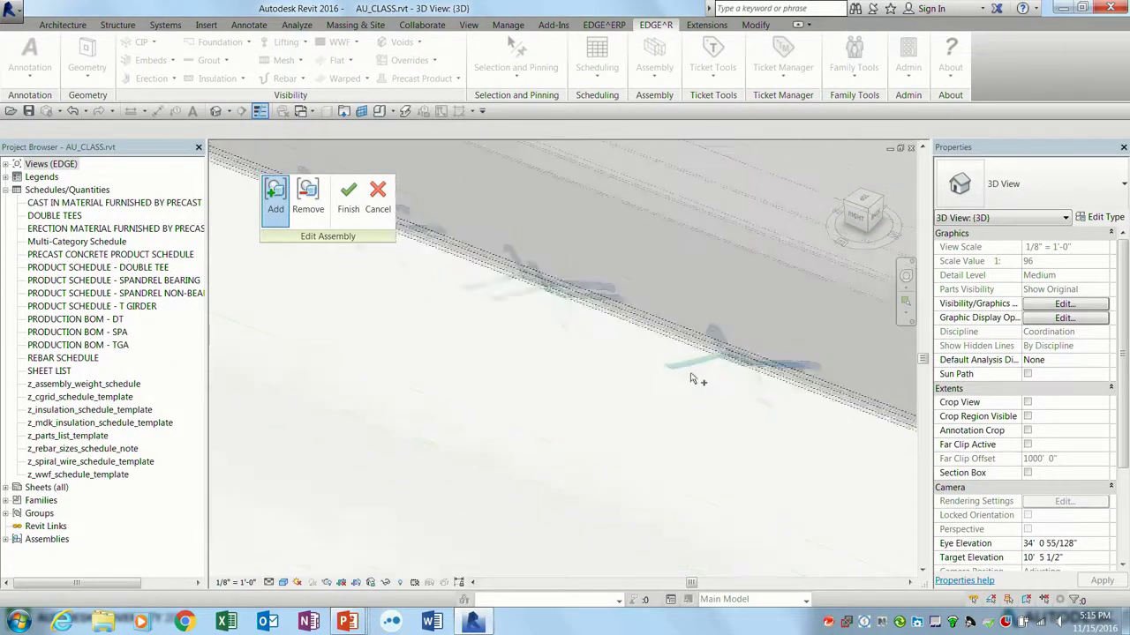
- Add the three MCC connectors along the double tee's free outer flange edge to the assembly
scroll(693, 379, "down", 5)
scroll(547, 459, "up", 3)
scroll(540, 467, "up", 2)
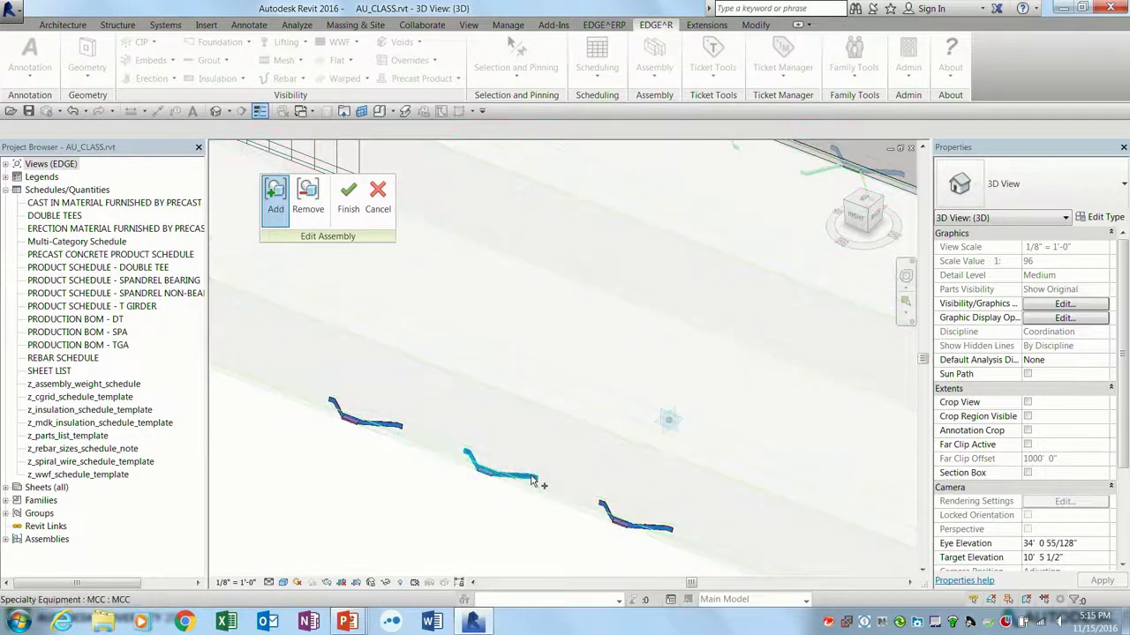
left_click(532, 481)
scroll(592, 517, "up", 3)
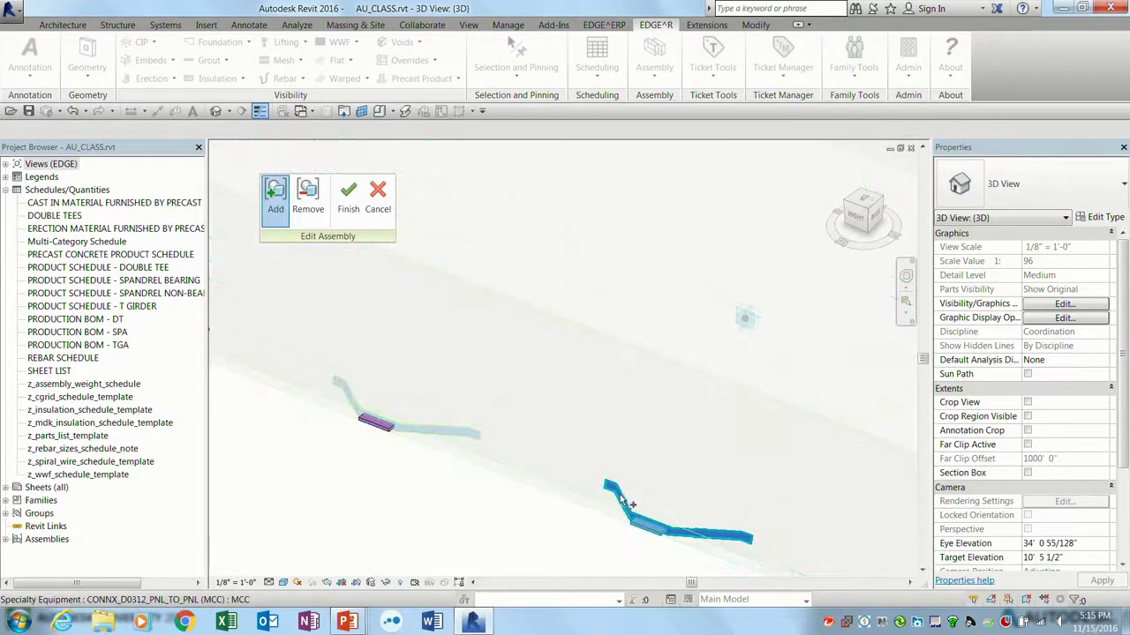
left_click(622, 501)
scroll(622, 501, "down", 5)
scroll(393, 413, "up", 4)
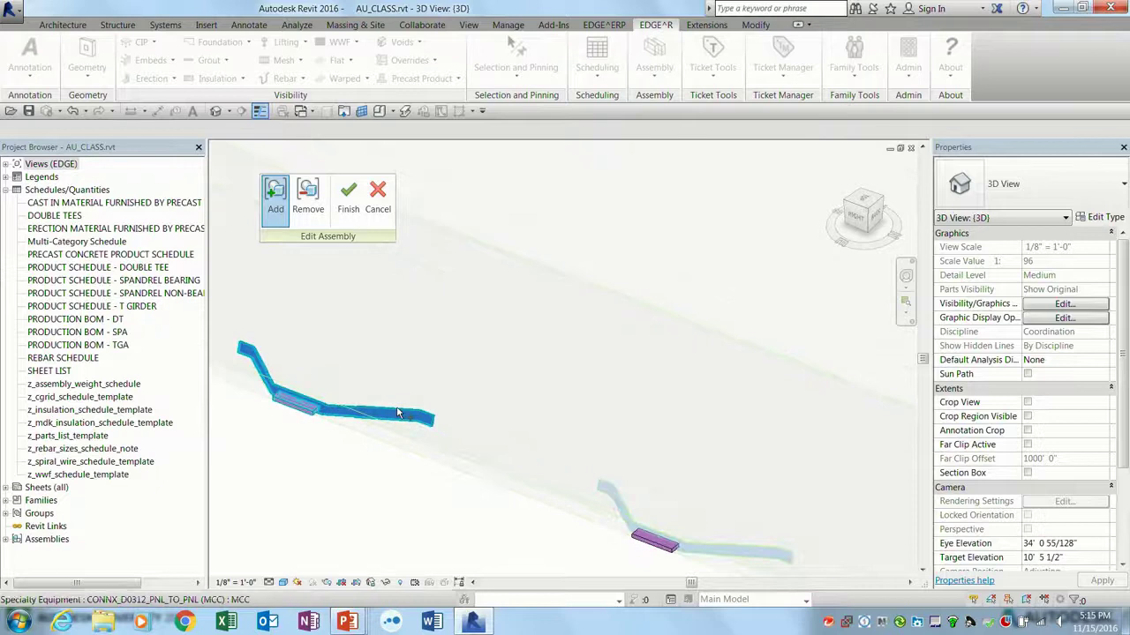
left_click(397, 413)
scroll(397, 413, "down", 5)
scroll(763, 481, "up", 3)
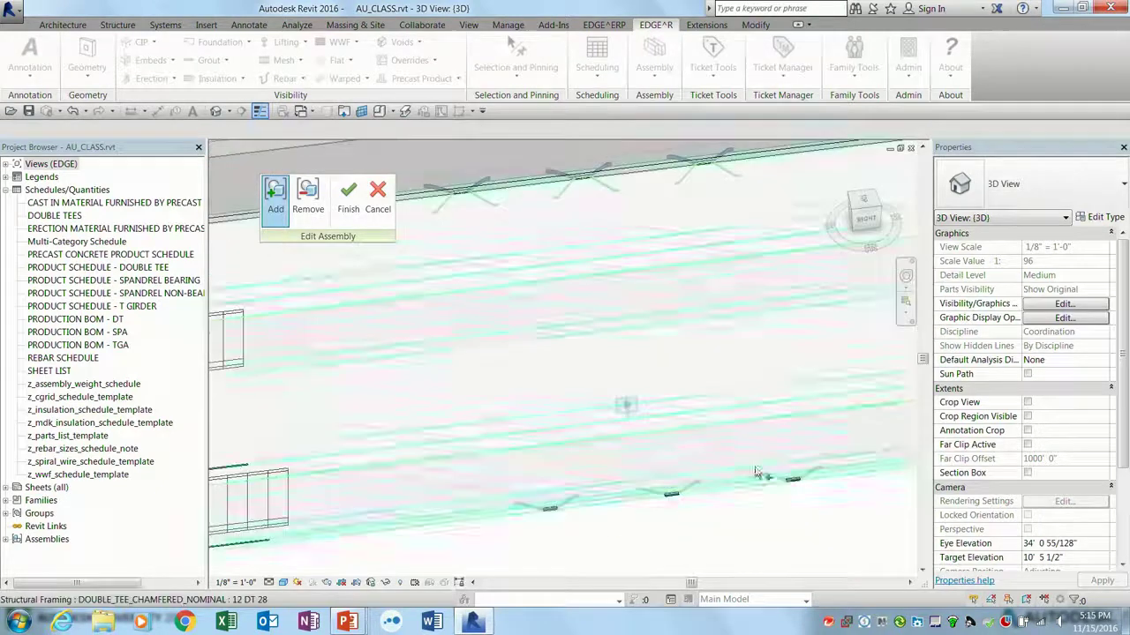
- Add the stem-end mesh and the longitudinal bars above the stems at the spandrel end to the assembly
left_click(759, 478)
scroll(758, 478, "down", 5)
scroll(702, 349, "up", 4)
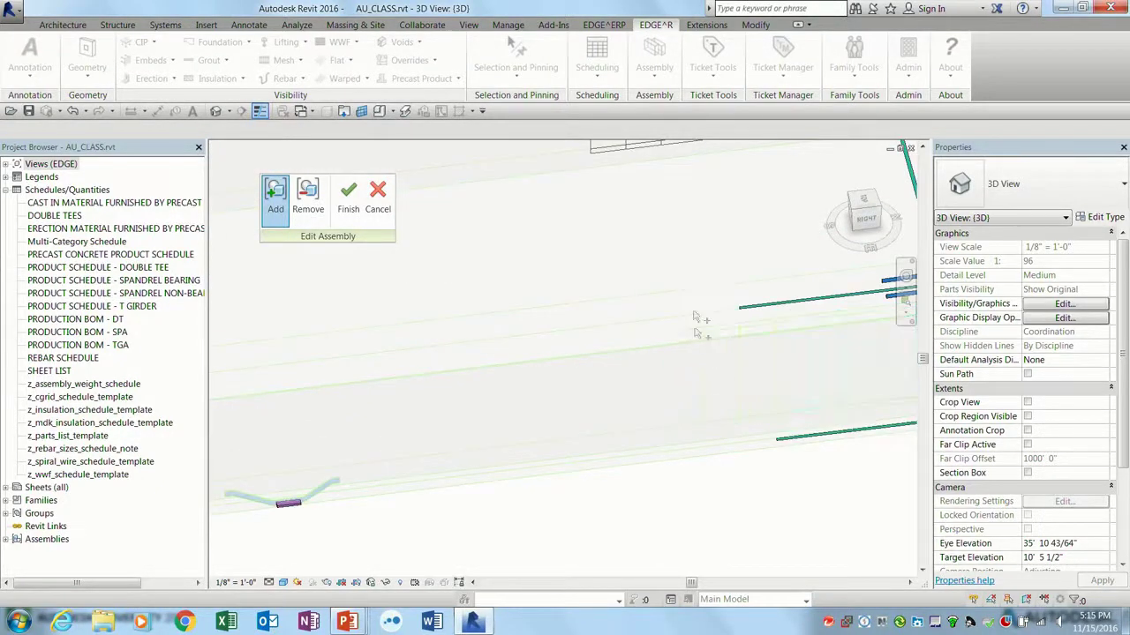
scroll(696, 341, "down", 5)
scroll(694, 272, "up", 5)
left_click(674, 272)
scroll(675, 273, "down", 1)
scroll(675, 273, "down", 5)
scroll(731, 388, "up", 5)
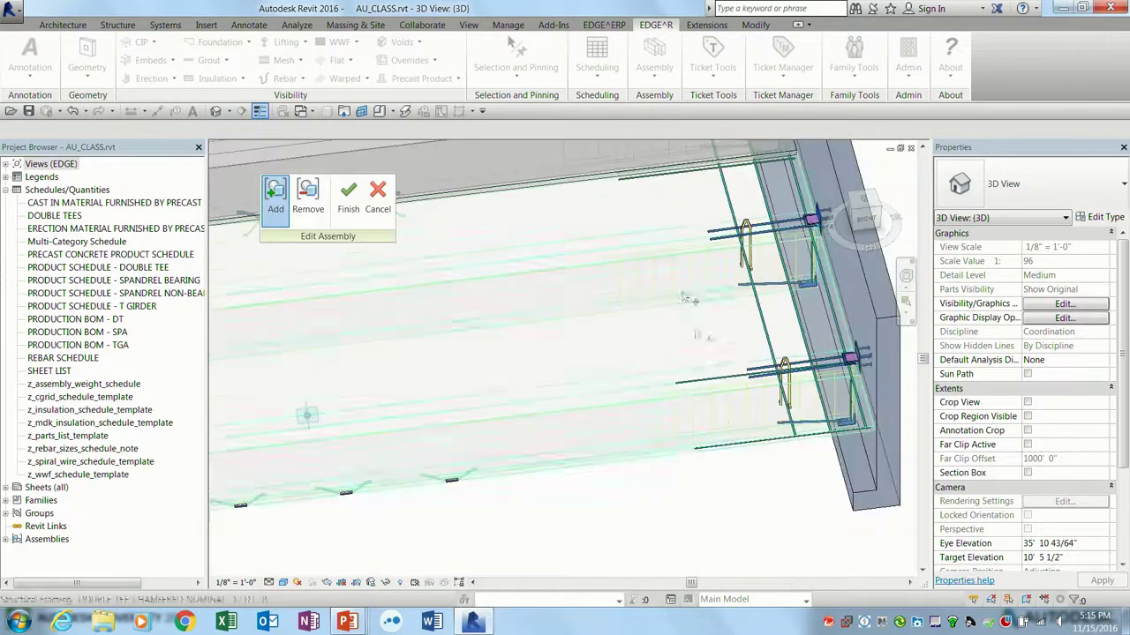
left_click(668, 350)
key("Tab")
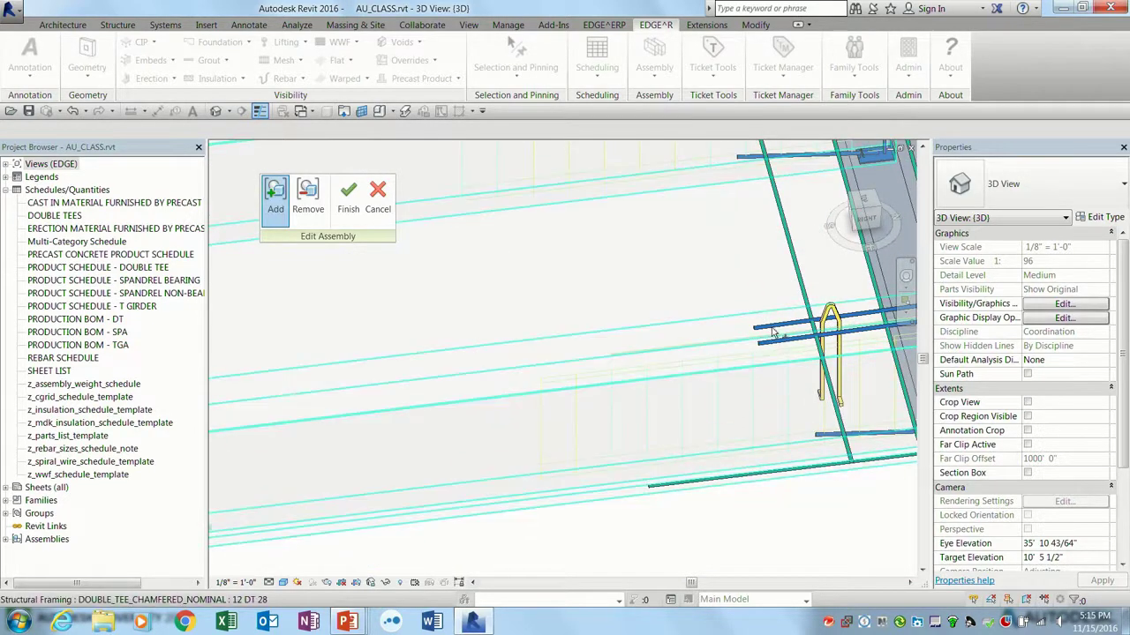
- Add the double tee's embed from the ledge spandrel connection to the assembly, leaving out the spandrel's own plate
scroll(775, 335, "up", 3)
scroll(547, 346, "down", 3)
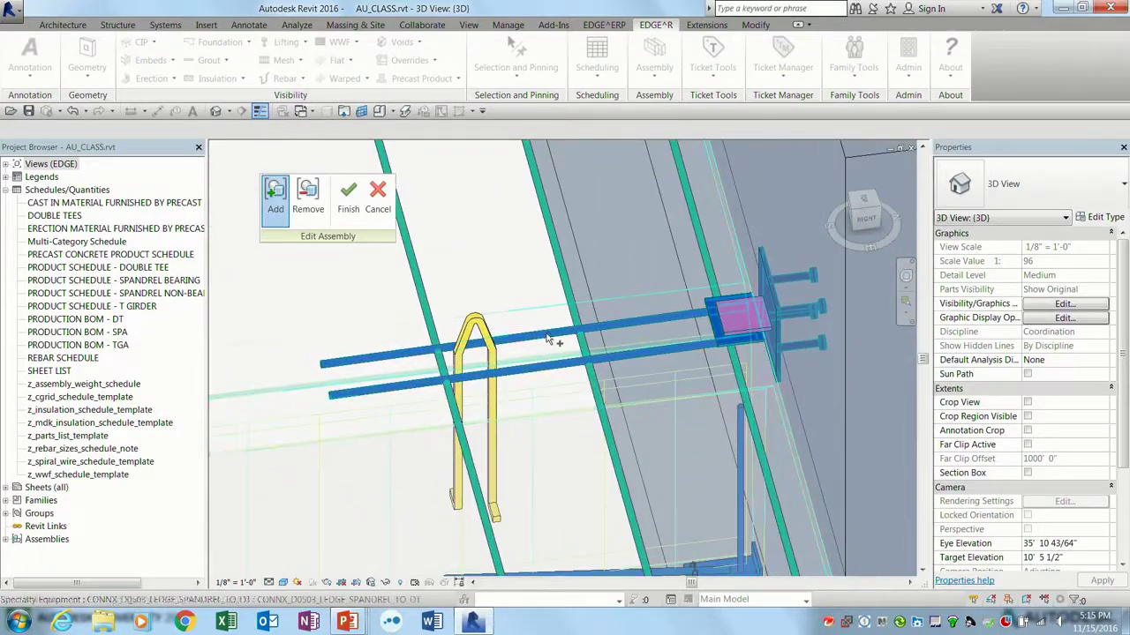
scroll(542, 354, "down", 5)
scroll(542, 354, "up", 5)
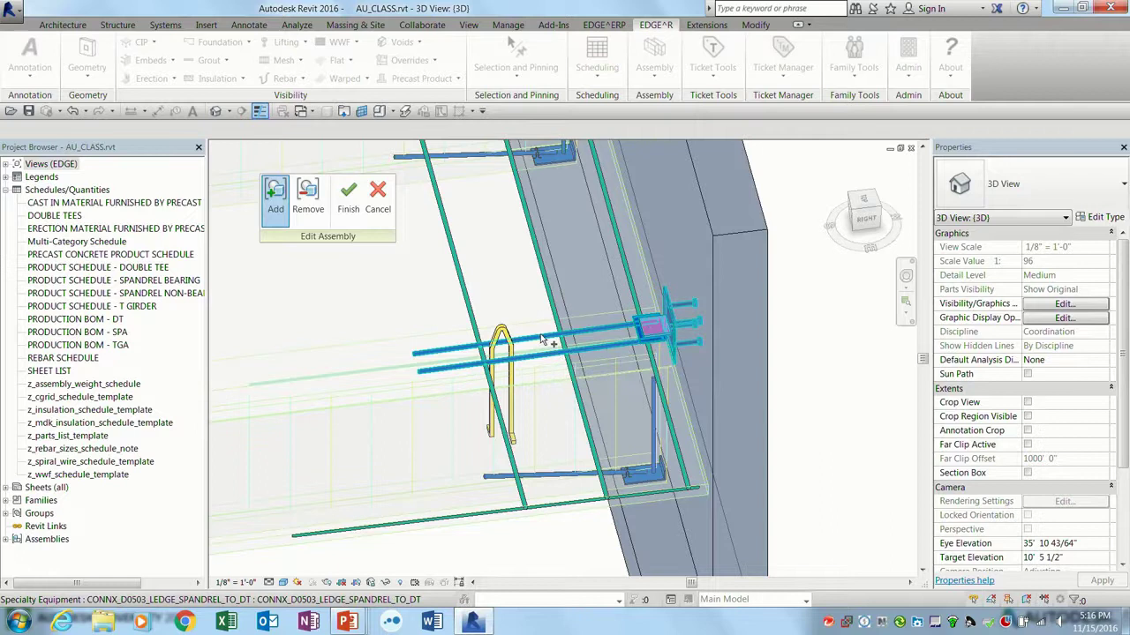
middle_click_drag(540, 339, 594, 342, "shift")
scroll(591, 340, "up", 5)
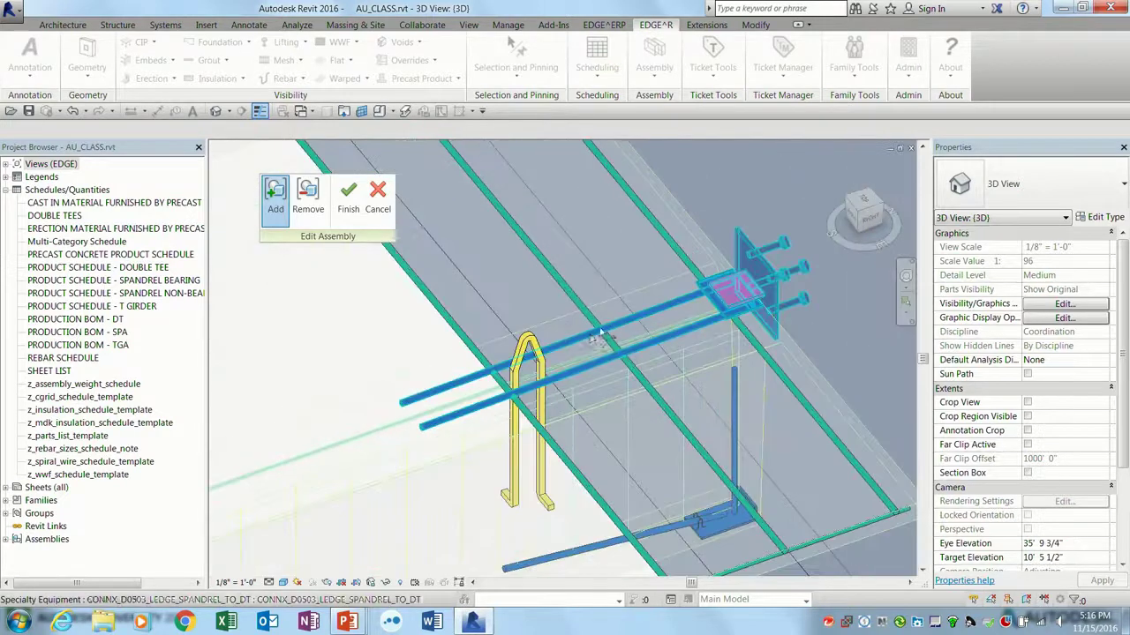
middle_click_drag(585, 336, 531, 314, "shift")
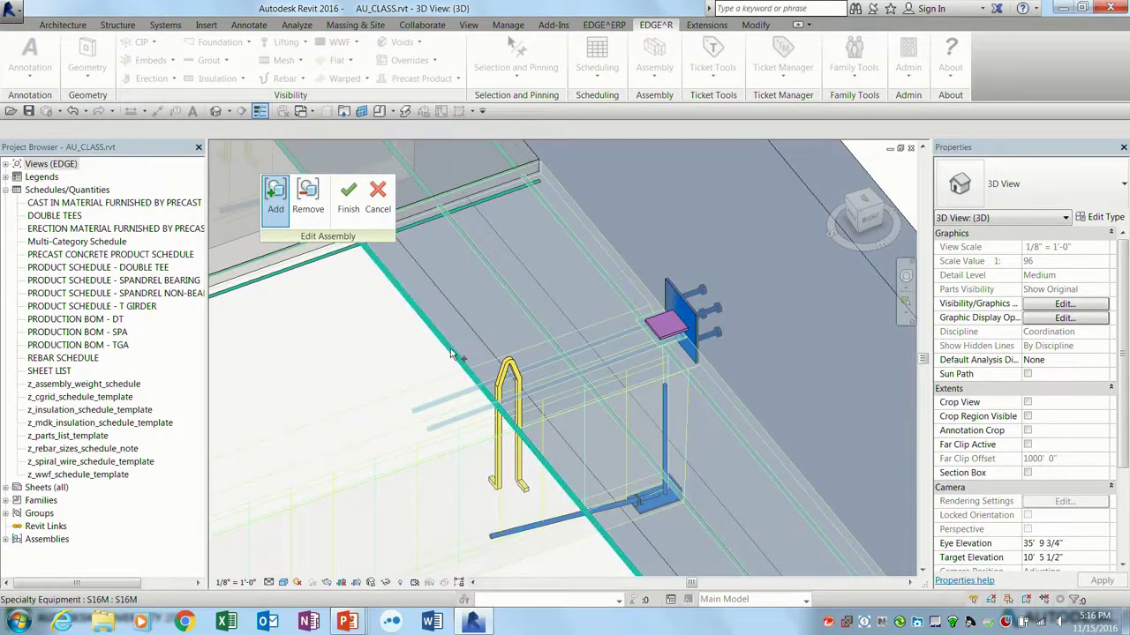
- Add the remaining S16M transverse bar and the stem bearing plates at the spandrel end to the assembly
scroll(624, 514, "down", 3)
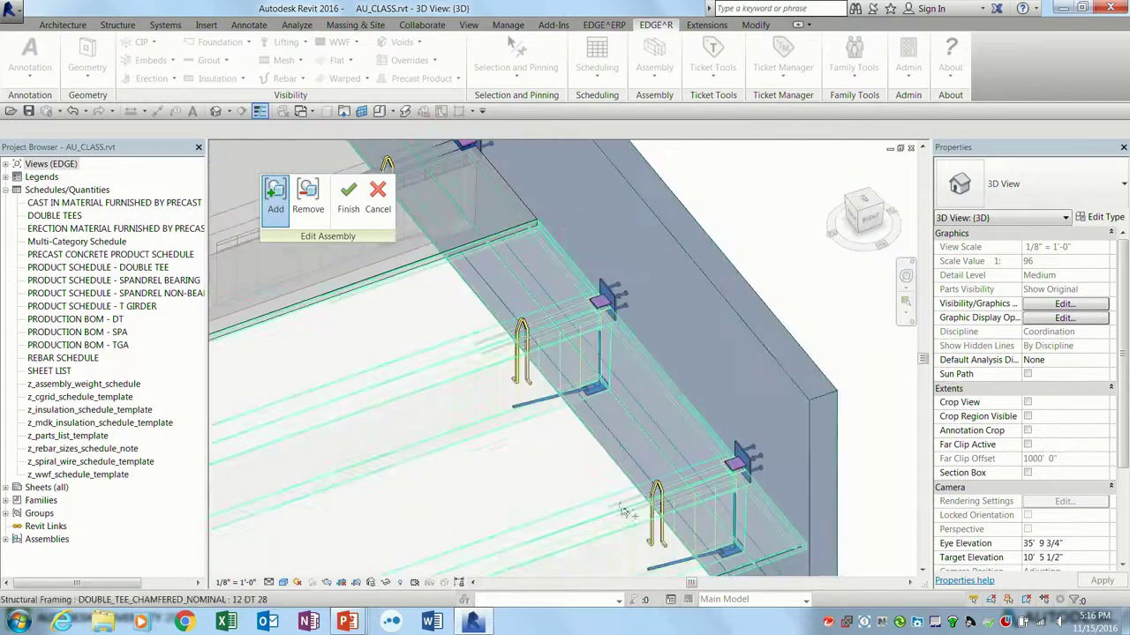
scroll(624, 514, "up", 2)
scroll(530, 459, "up", 4)
middle_click_drag(540, 477, 579, 357)
scroll(693, 398, "down", 2)
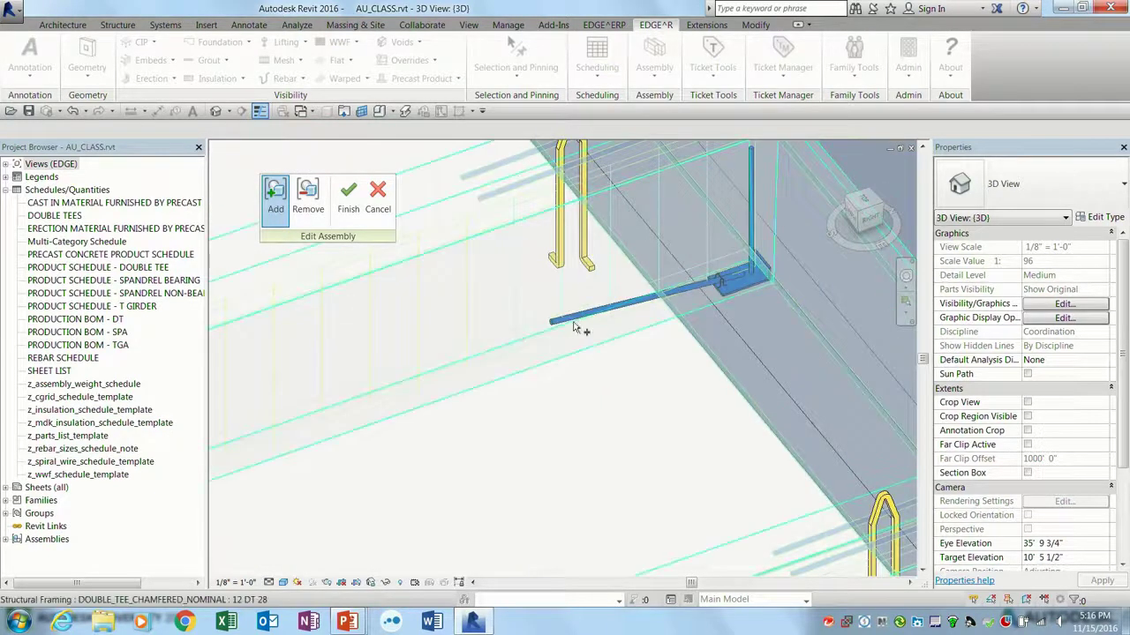
left_click(573, 320)
- Add the bearing plates of both stems at the girder end of the double tee to the assembly
middle_click_drag(573, 313, 620, 398, "shift")
scroll(681, 435, "up", 5)
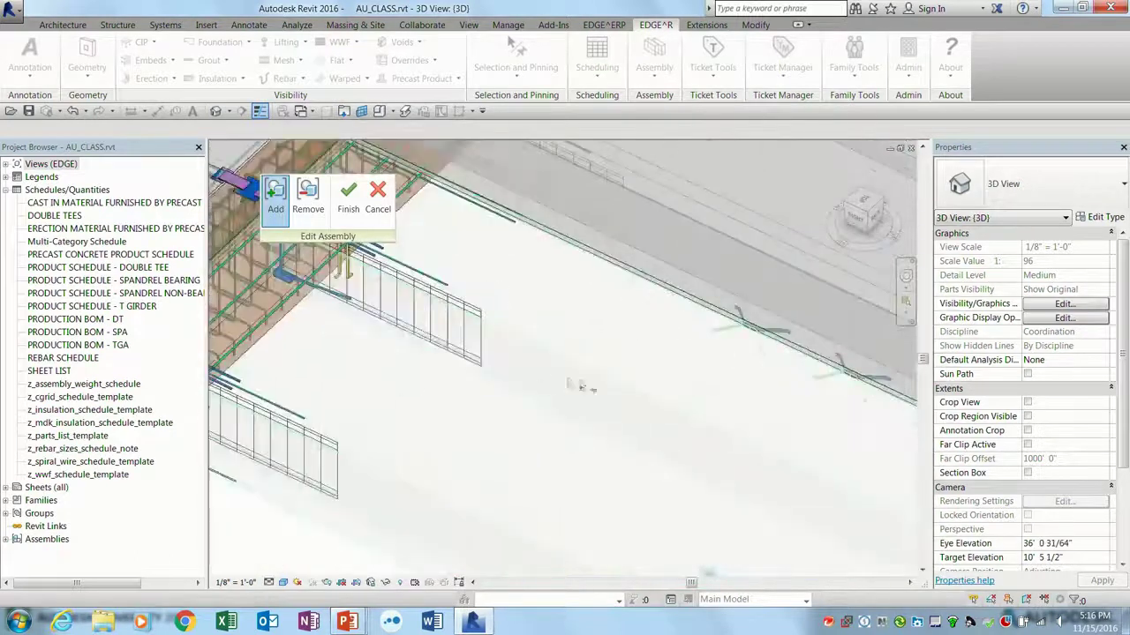
middle_click_drag(353, 296, 670, 302)
scroll(671, 302, "up", 4)
left_click(703, 283)
scroll(702, 357, "down", 2)
scroll(453, 561, "up", 4)
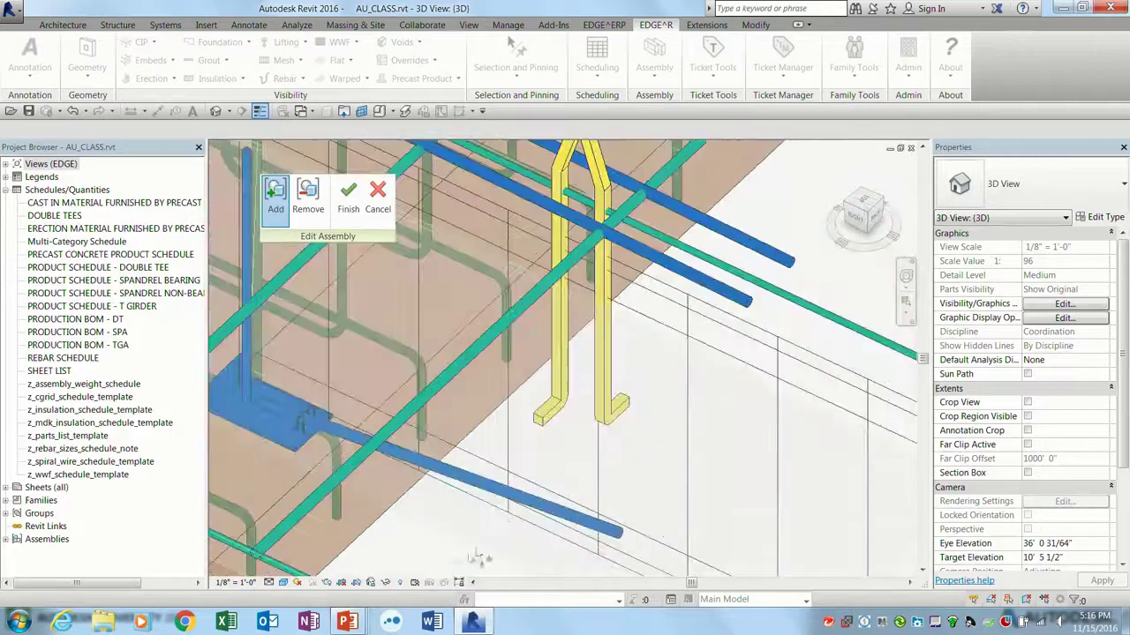
left_click(494, 482)
scroll(496, 424, "down", 4)
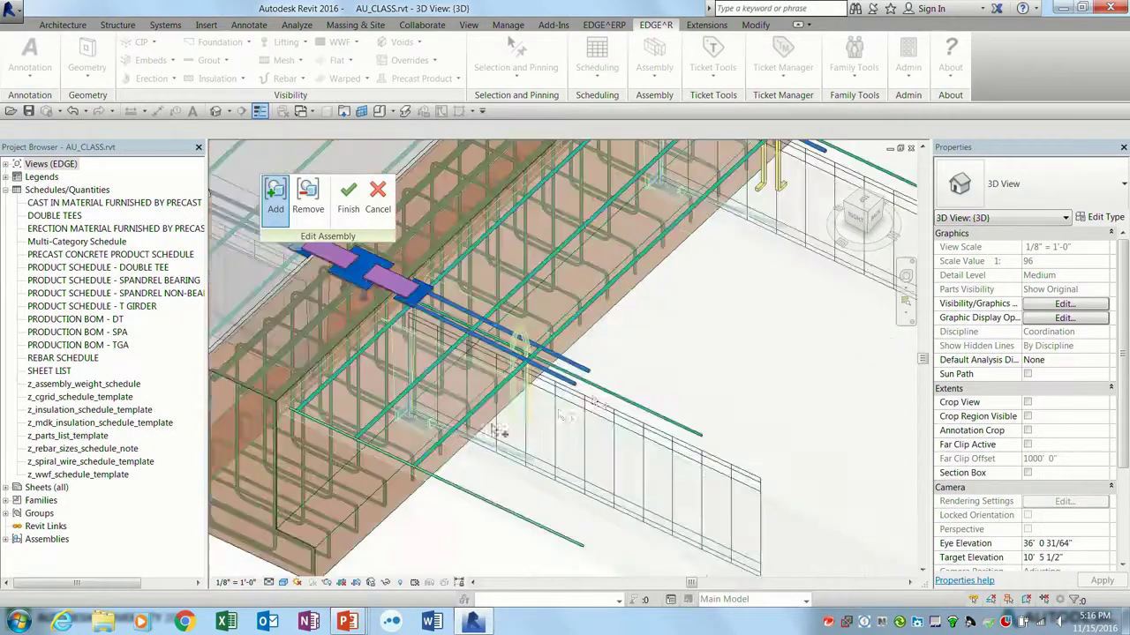
- Add the RL-62 lifting loop and the transverse flange bars at the girder end to the assembly
scroll(589, 358, "up", 3)
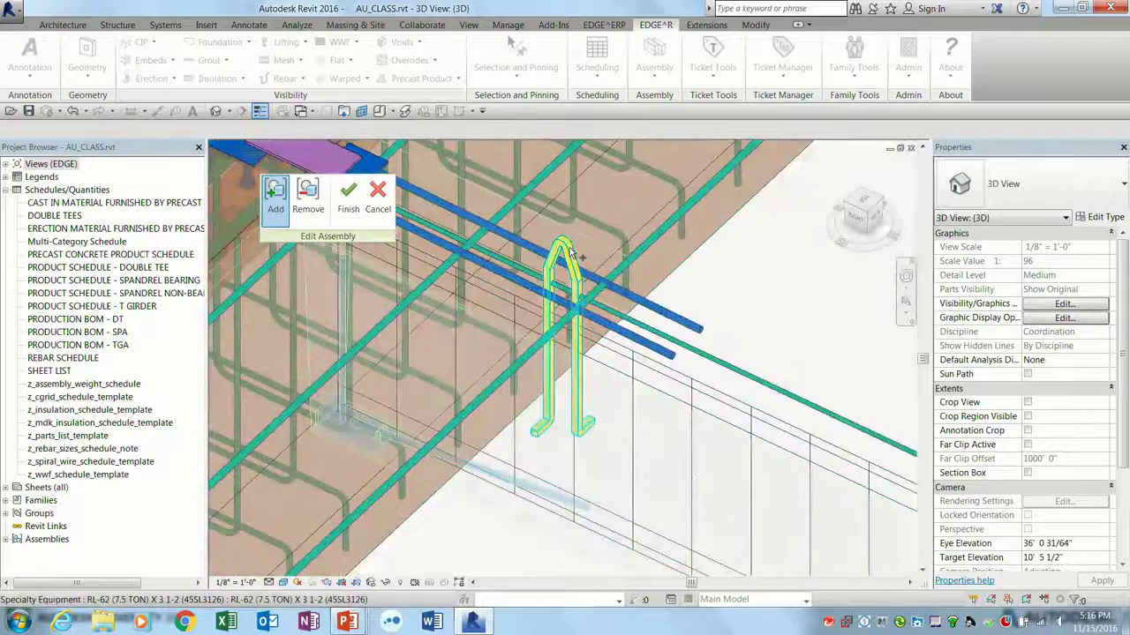
left_click(572, 255)
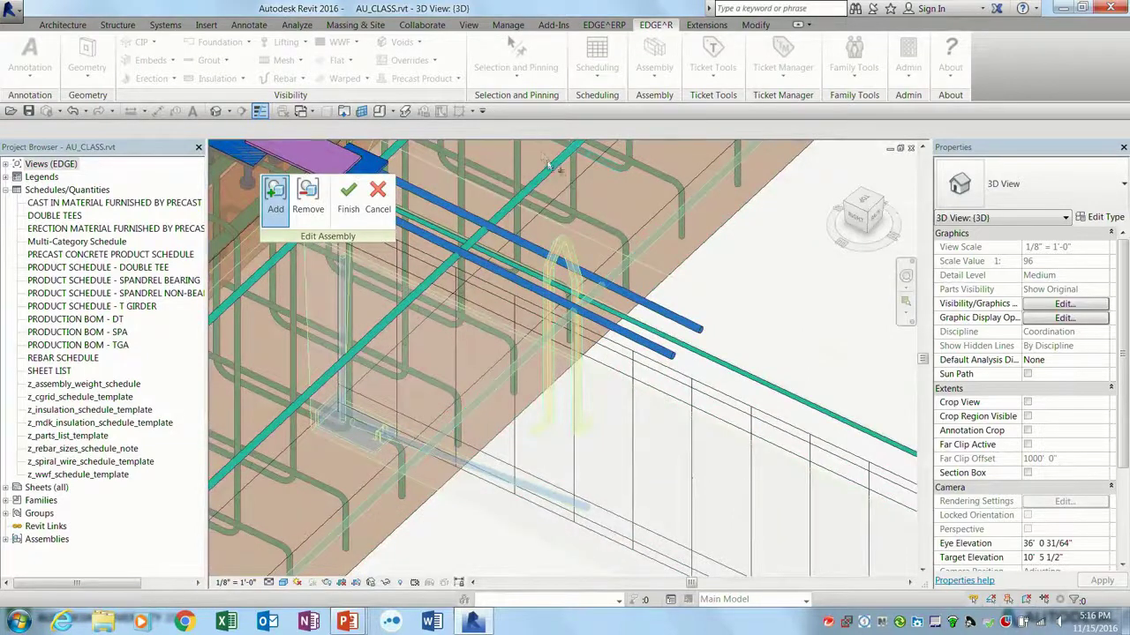
scroll(545, 157, "down", 5)
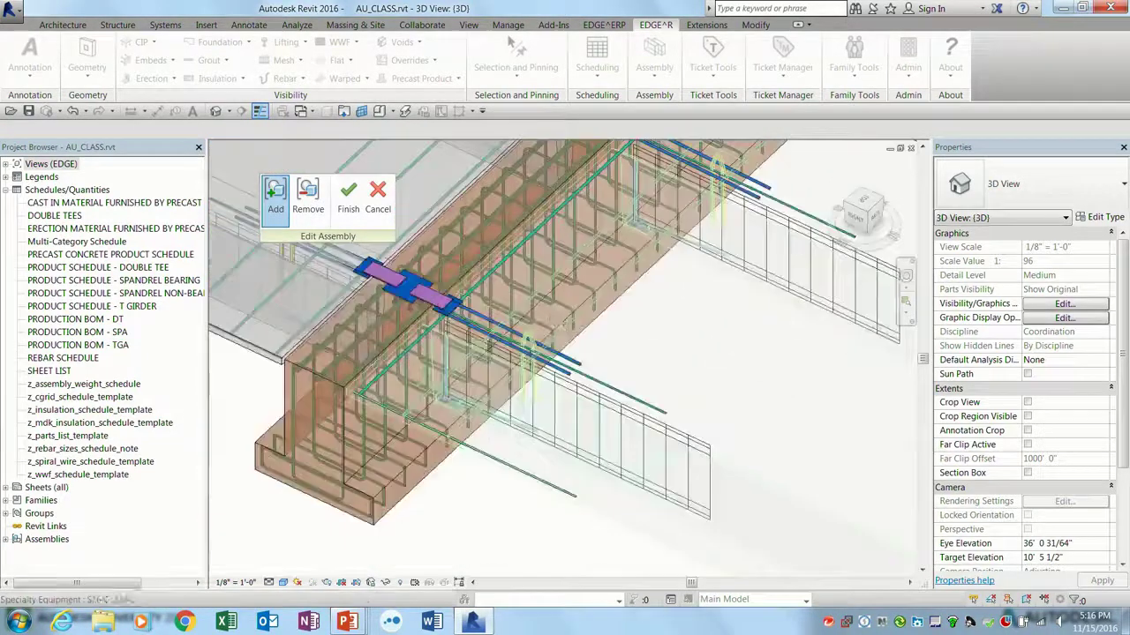
scroll(382, 383, "up", 5)
left_click(380, 380)
- Add the outer flange edge bar and the longitudinal bars above the stems at the girder end to the assembly
middle_click_drag(592, 492, 418, 315)
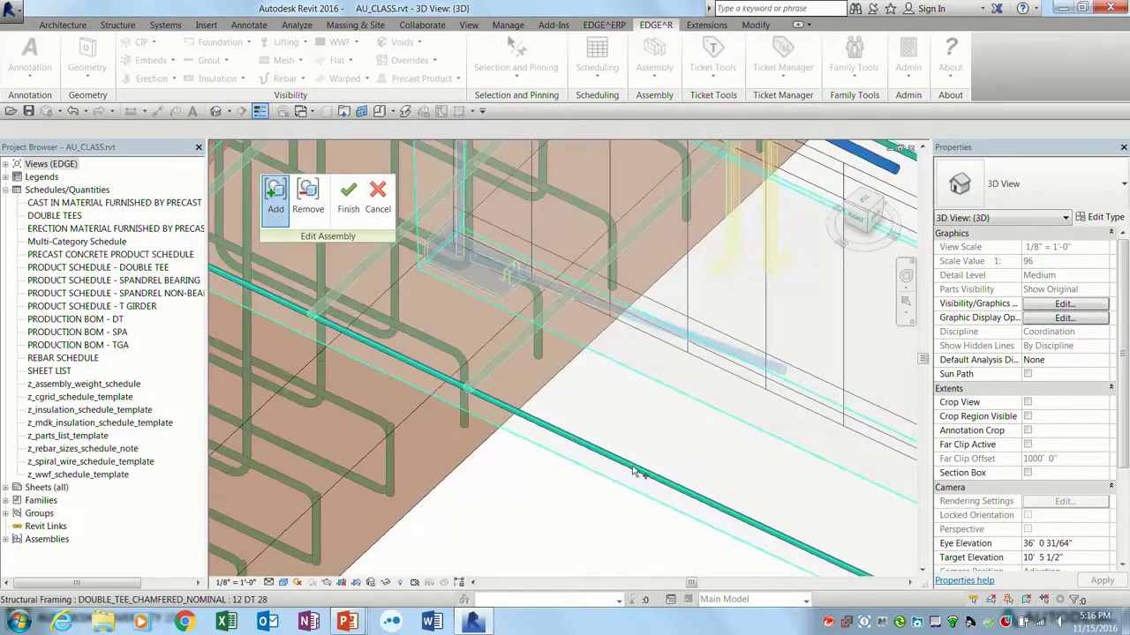
middle_click_drag(806, 482, 451, 282)
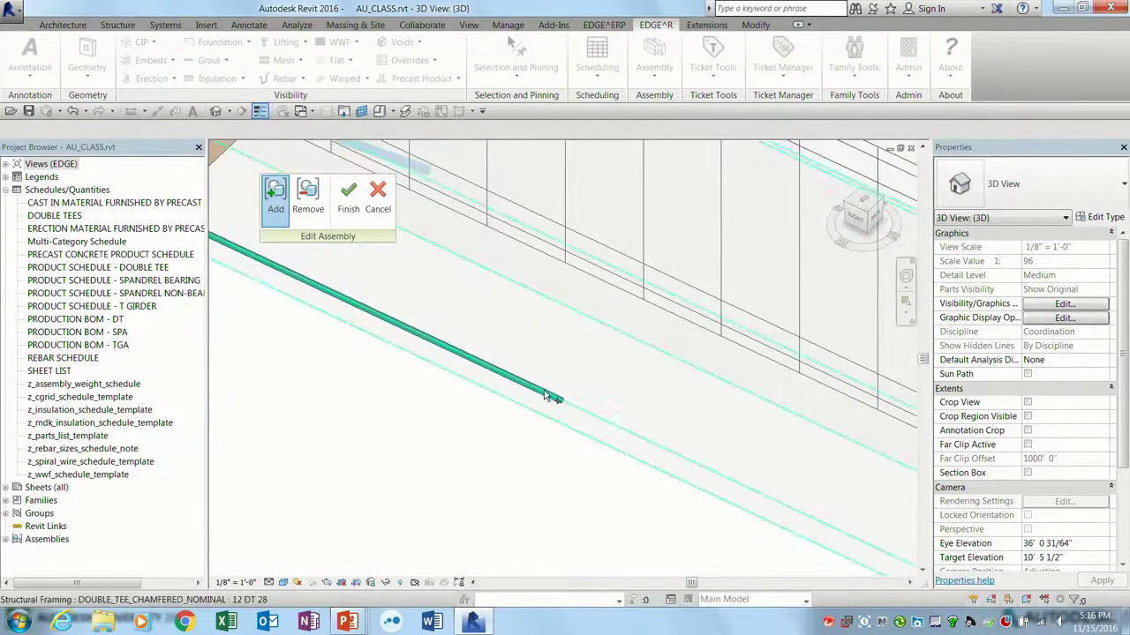
scroll(704, 318, "down", 4)
scroll(705, 317, "up", 4)
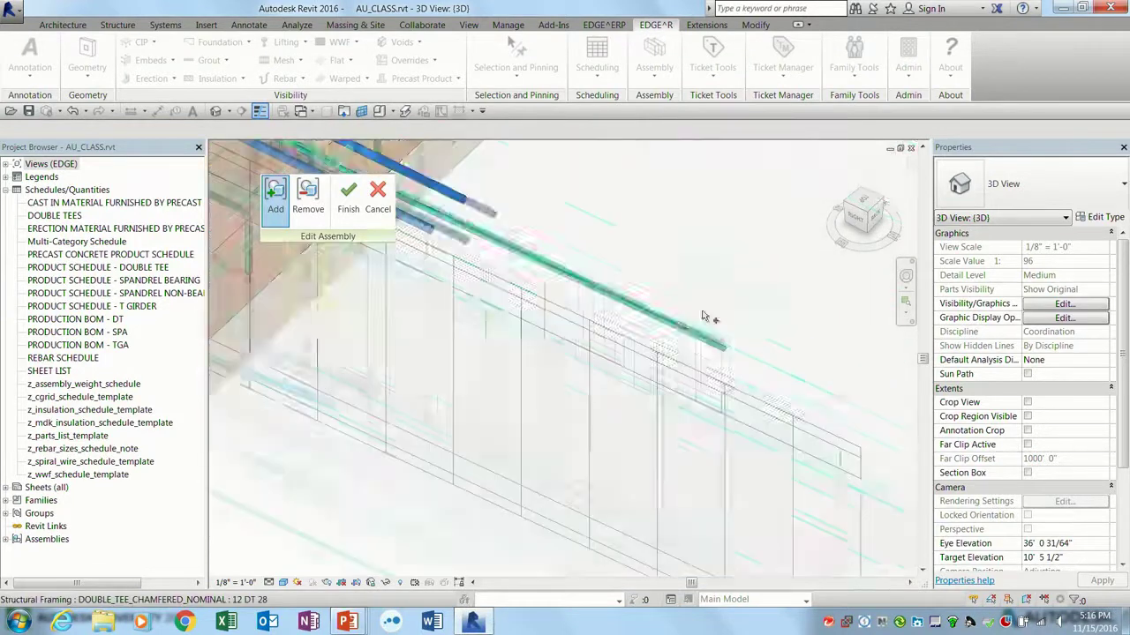
scroll(697, 344, "down", 4)
scroll(729, 334, "up", 4)
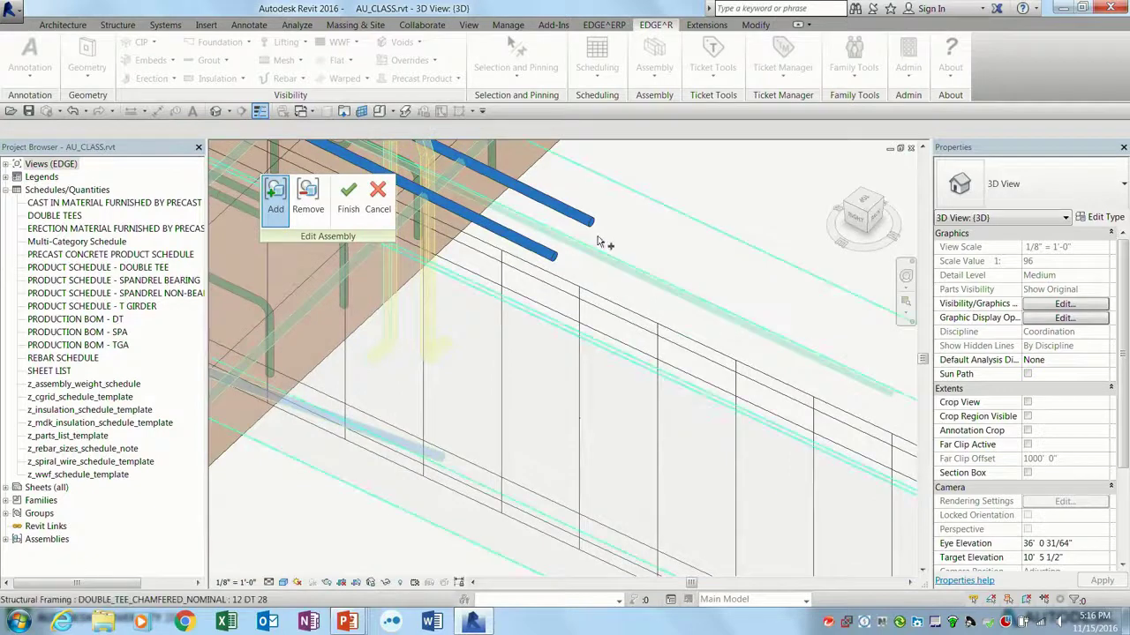
- Add the double tee's two-bar connection embeds above the stems at the girder end to the assembly
scroll(603, 230, "down", 4)
scroll(508, 325, "up", 5)
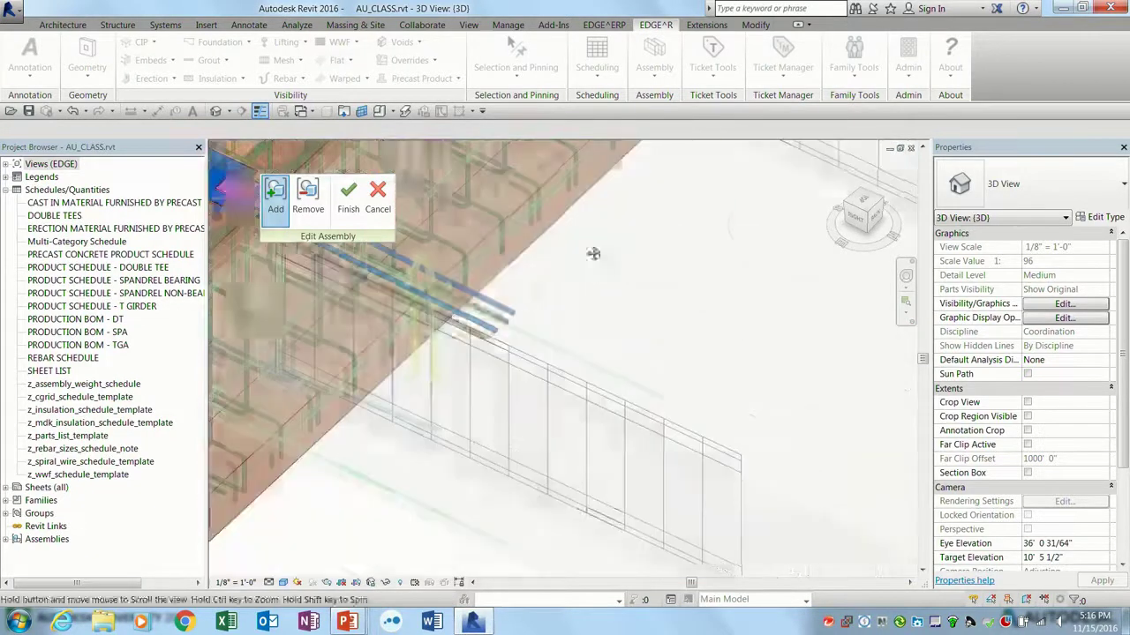
scroll(671, 335, "down", 4)
scroll(756, 305, "down", 2)
middle_click_drag(785, 311, 592, 360)
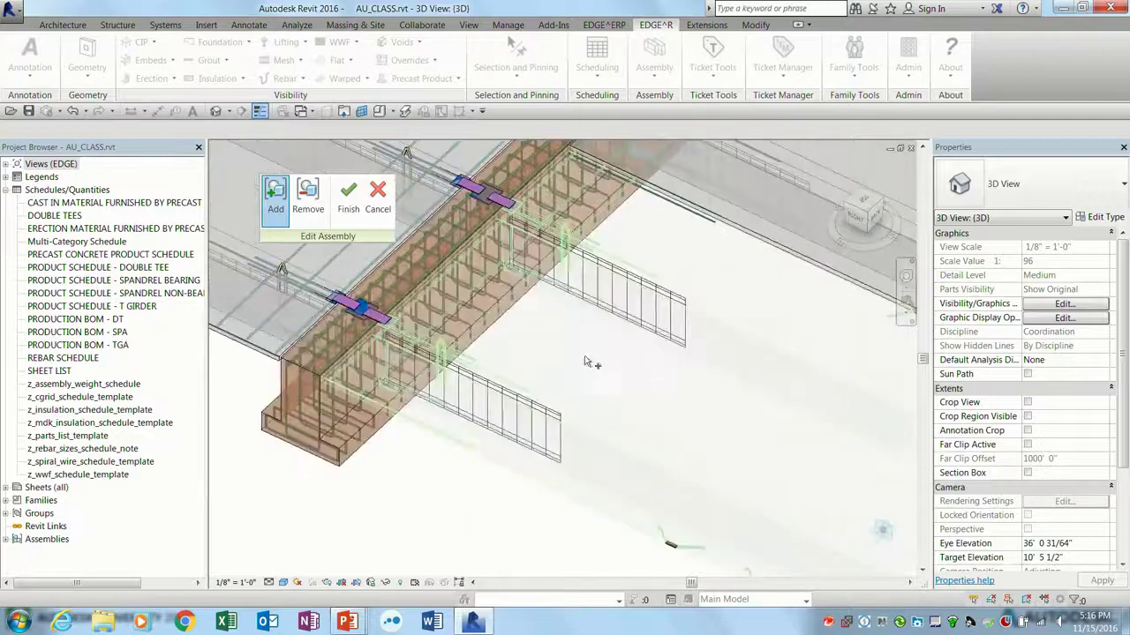
- Add the wire mesh pieces of both stems at the girder end of the double tee to the assembly
scroll(592, 360, "down", 3)
middle_click_drag(761, 464, 592, 415)
left_click(591, 413)
scroll(544, 327, "up", 2)
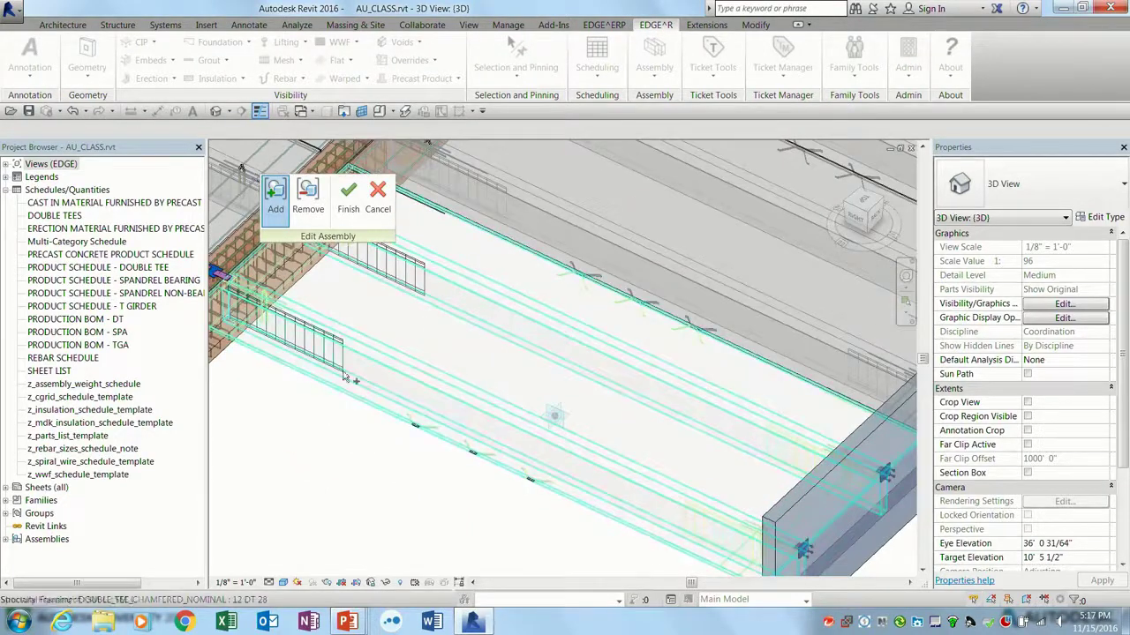
scroll(325, 376, "up", 4)
left_click(381, 313)
middle_click_drag(600, 265, 523, 536)
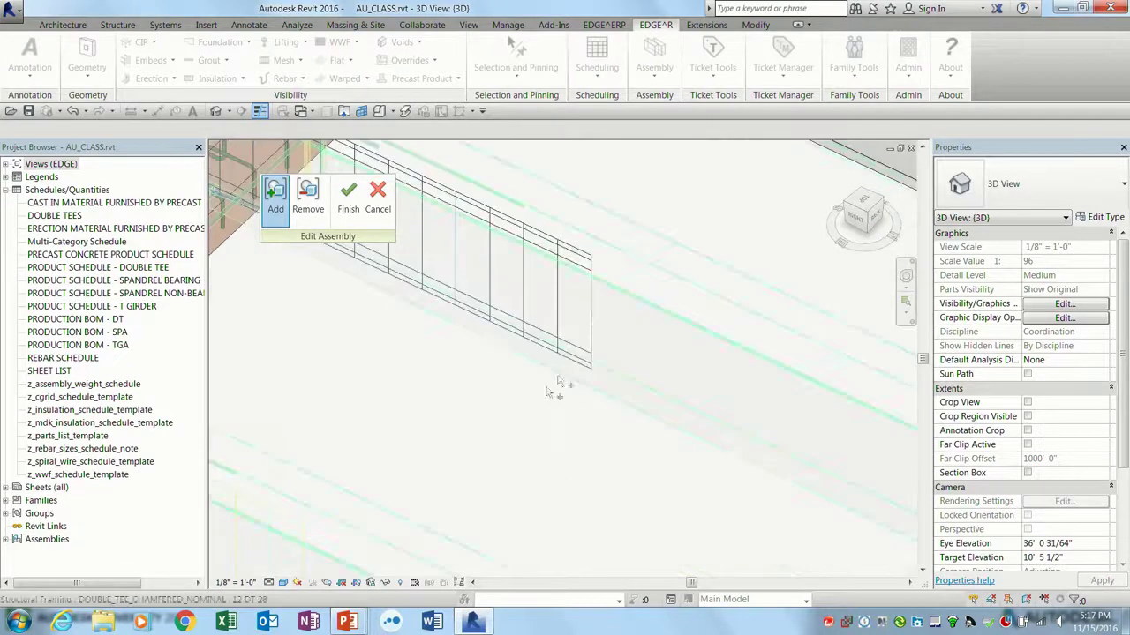
left_click(593, 316)
scroll(583, 339, "down", 4)
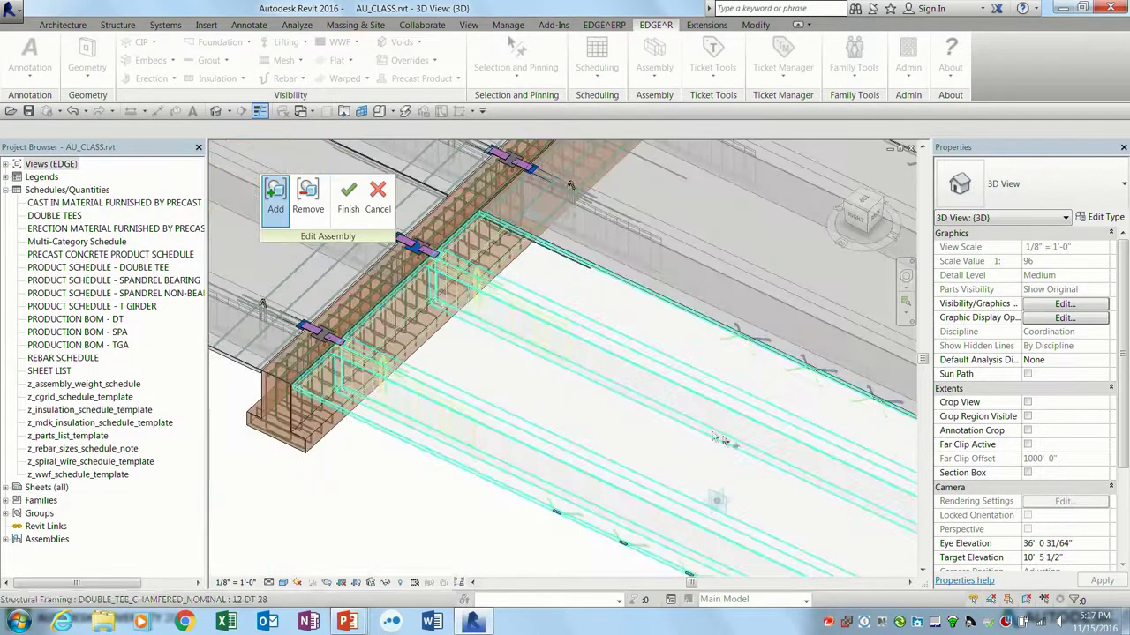
- Add the remaining flange edge bar at the girder end to the assembly and finish the assembly edit
scroll(617, 256, "up", 5)
left_click(620, 277)
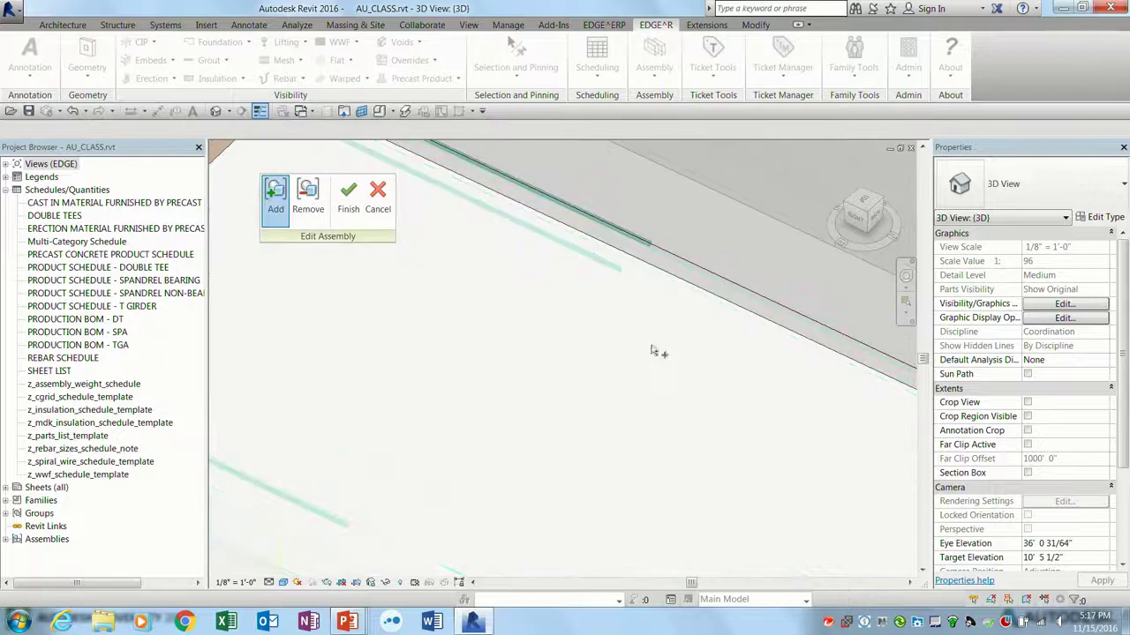
scroll(656, 353, "down", 3)
middle_click_drag(595, 398, 703, 310)
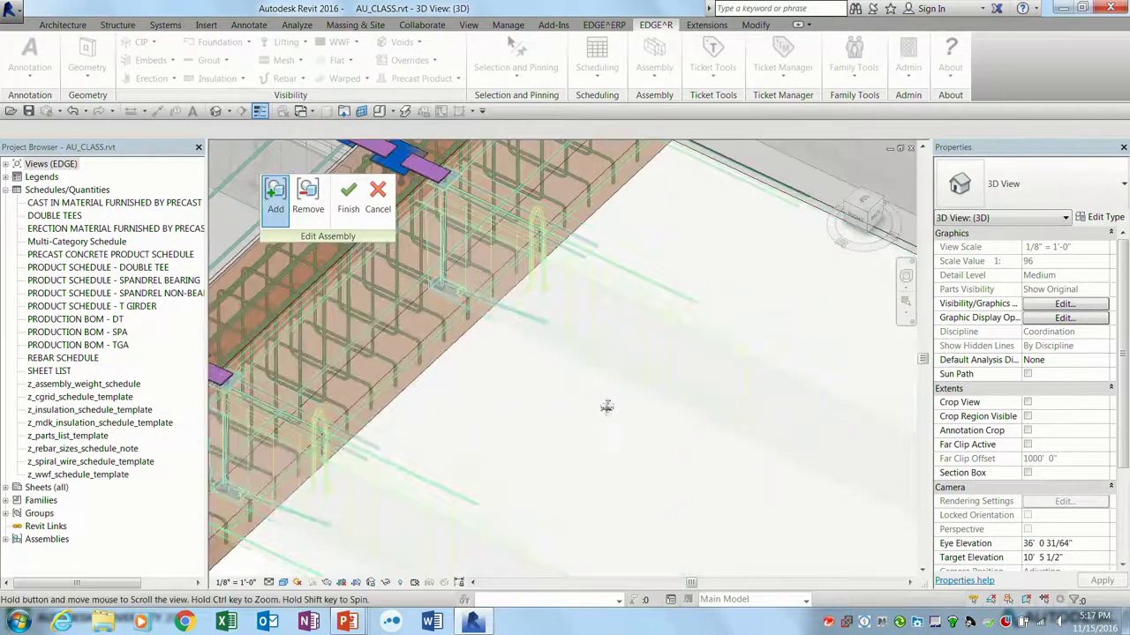
middle_click_drag(595, 415, 669, 298)
scroll(531, 343, "down", 3)
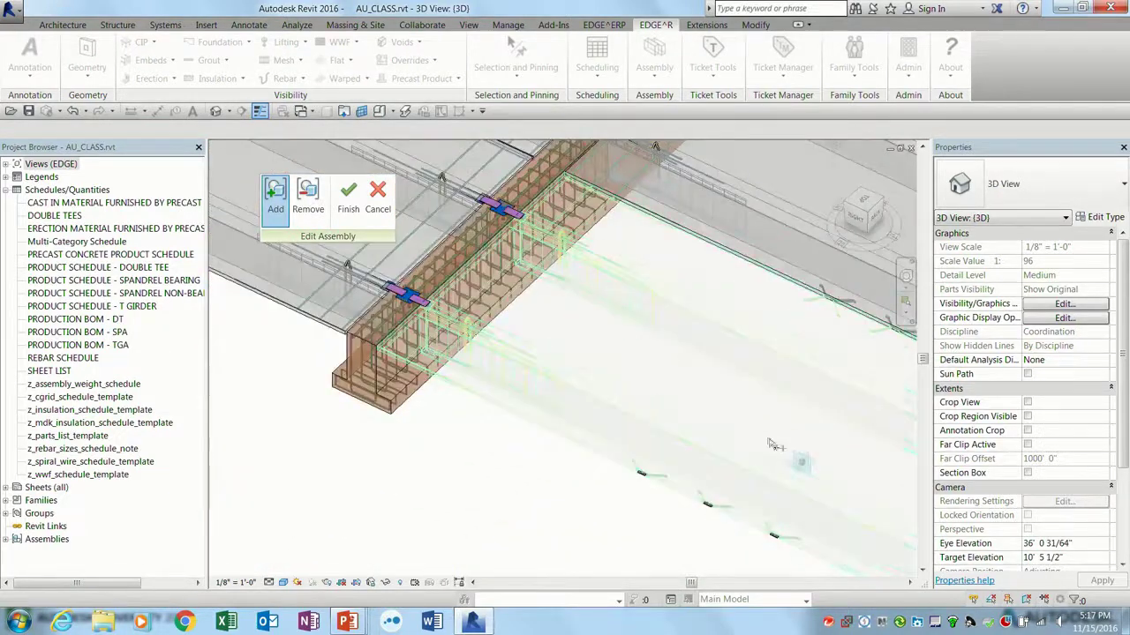
scroll(515, 378, "up", 4)
middle_click_drag(515, 379, 724, 462)
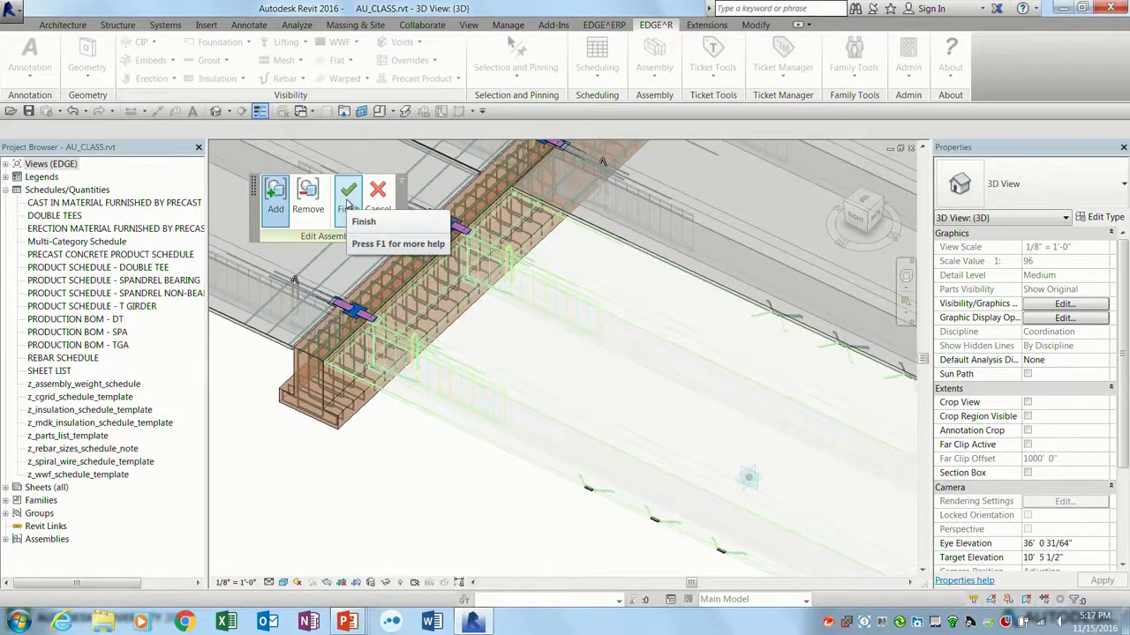
left_click(346, 198)
- Examine the double tee assembly and its flange edge connectors, and list the project's assemblies
scroll(449, 509, "up", 3)
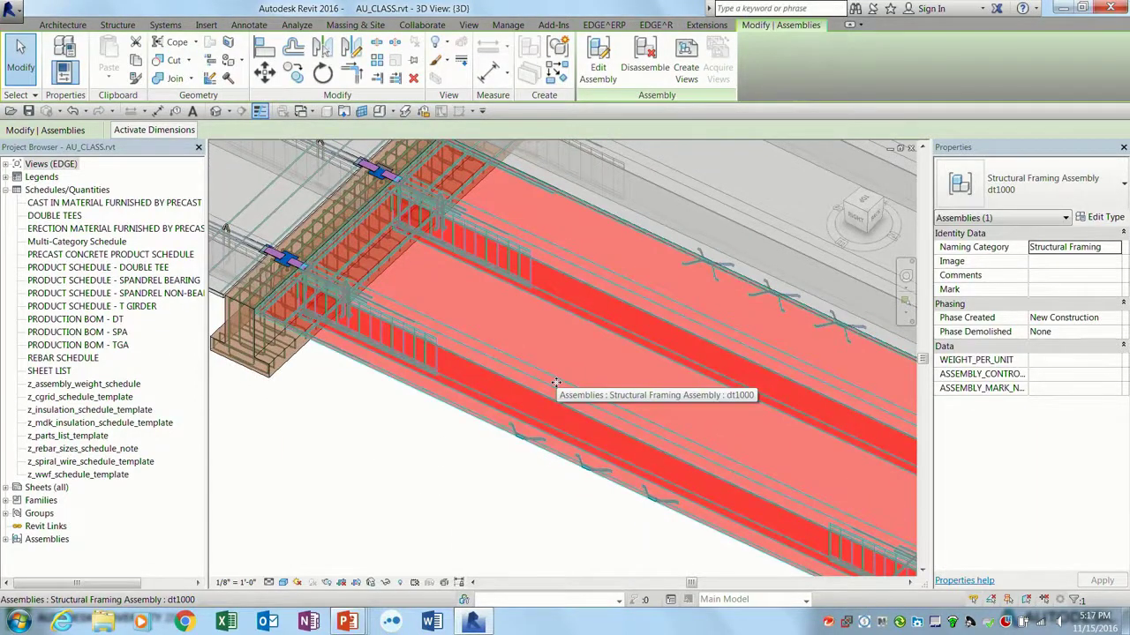
scroll(555, 383, "up", 6)
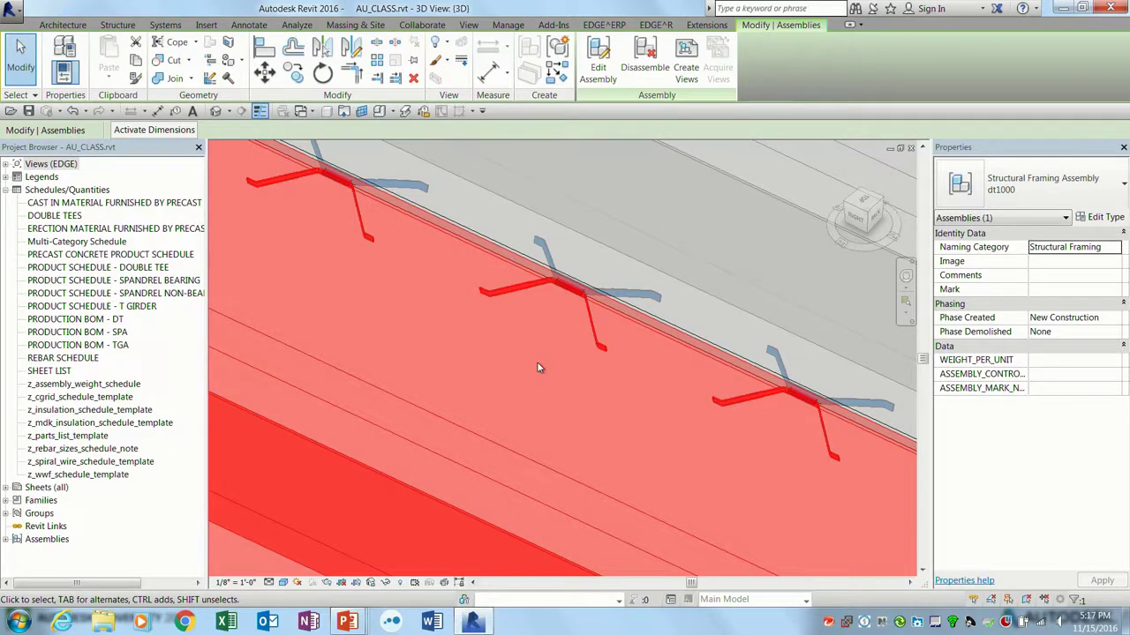
scroll(584, 379, "down", 6)
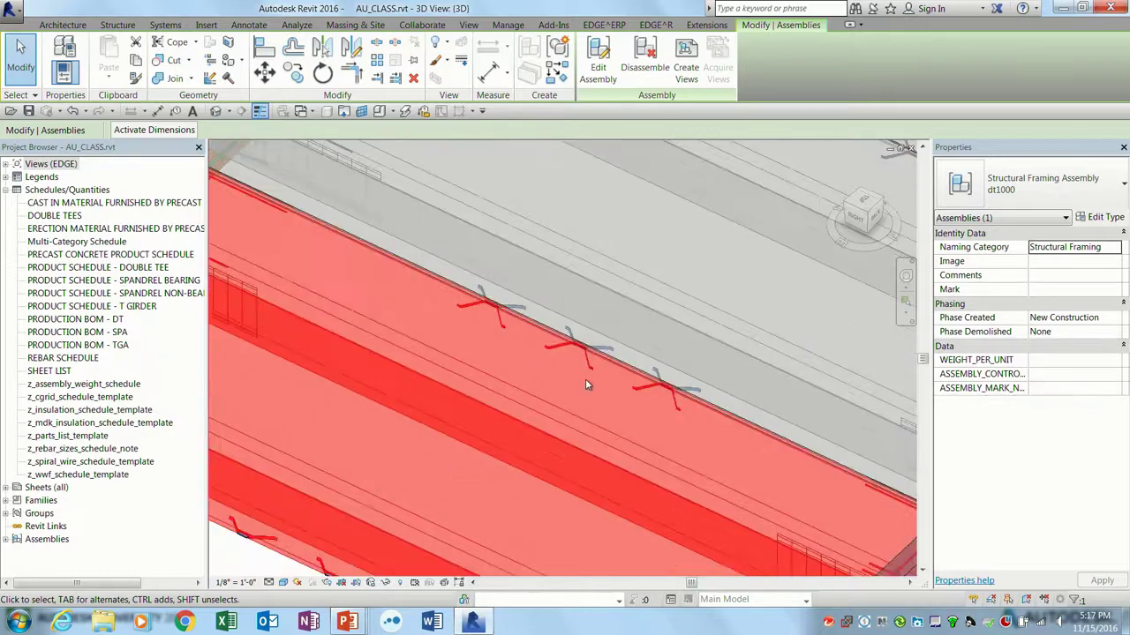
scroll(585, 379, "down", 2)
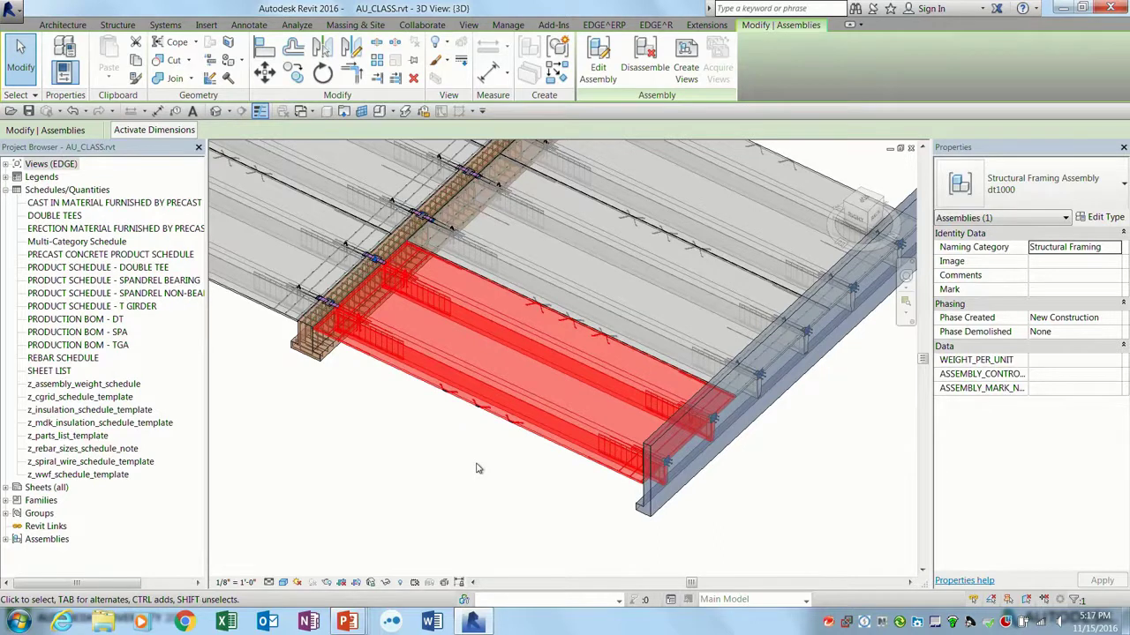
left_click(17, 540)
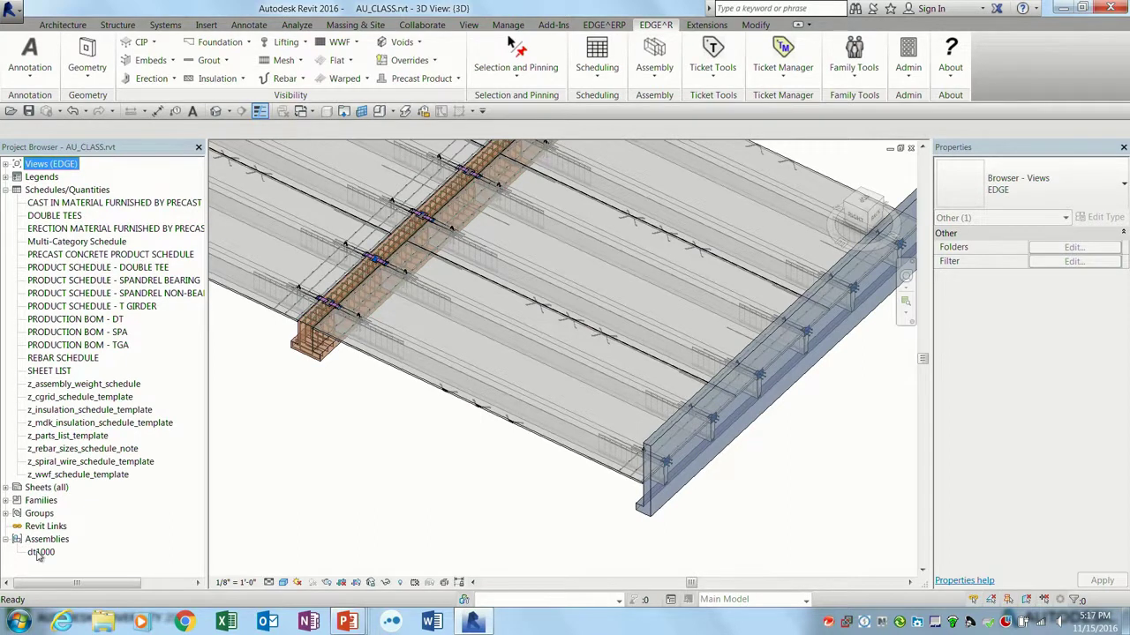
- Compare the properties of the dt1000 assembly with those of its double tee member, viewing the assembly from another angle
left_click(545, 390)
scroll(544, 390, "up", 3)
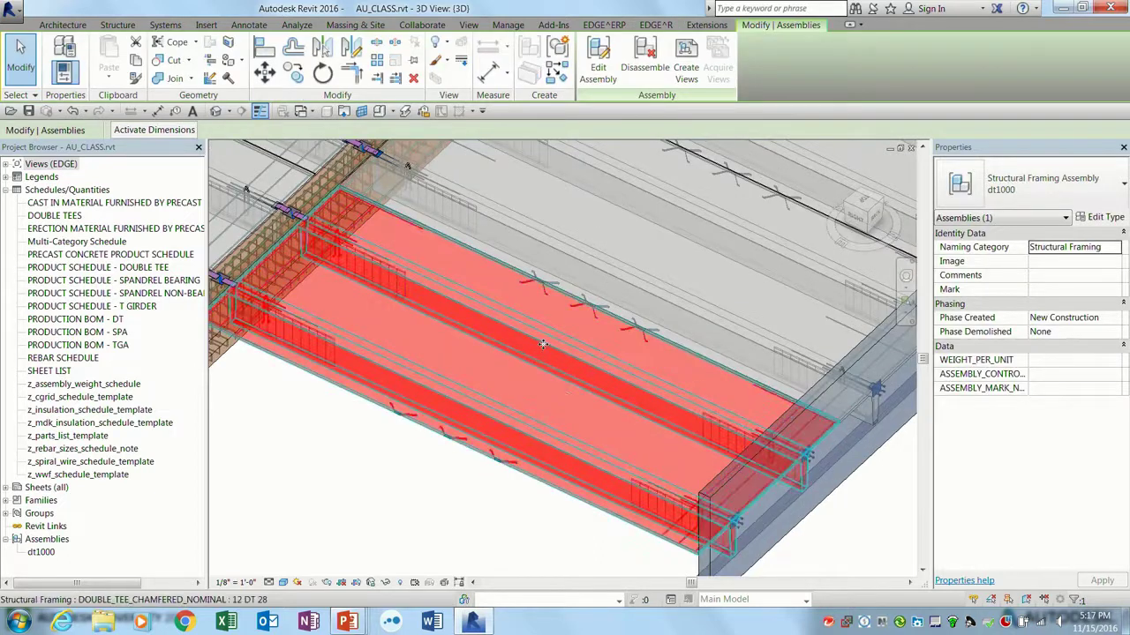
left_click(540, 343)
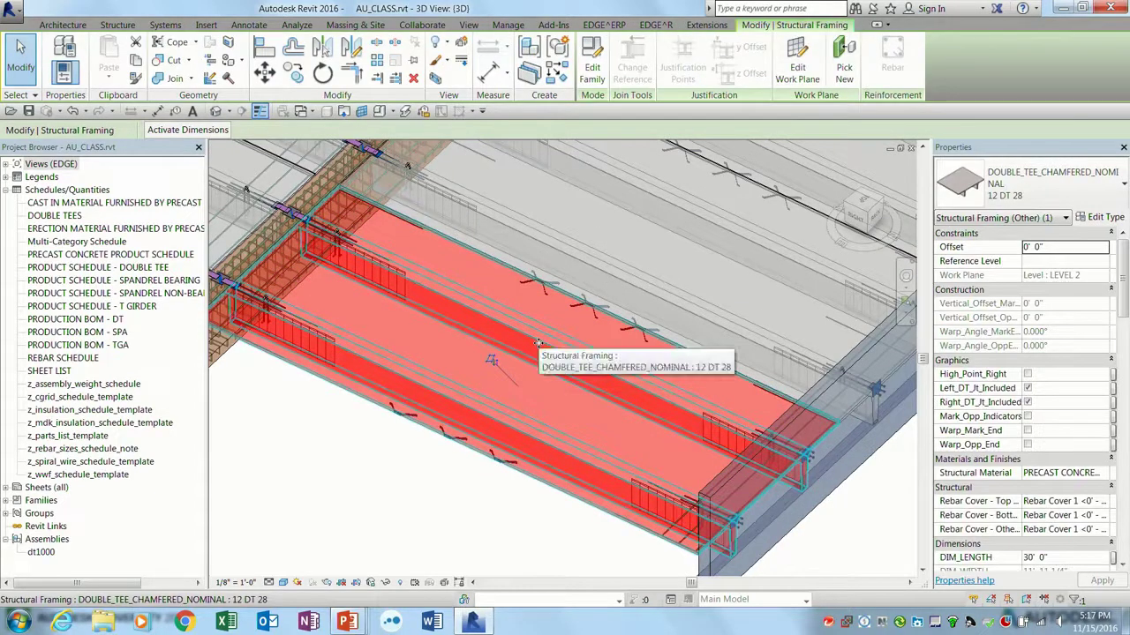
left_click(399, 501)
left_click(470, 406)
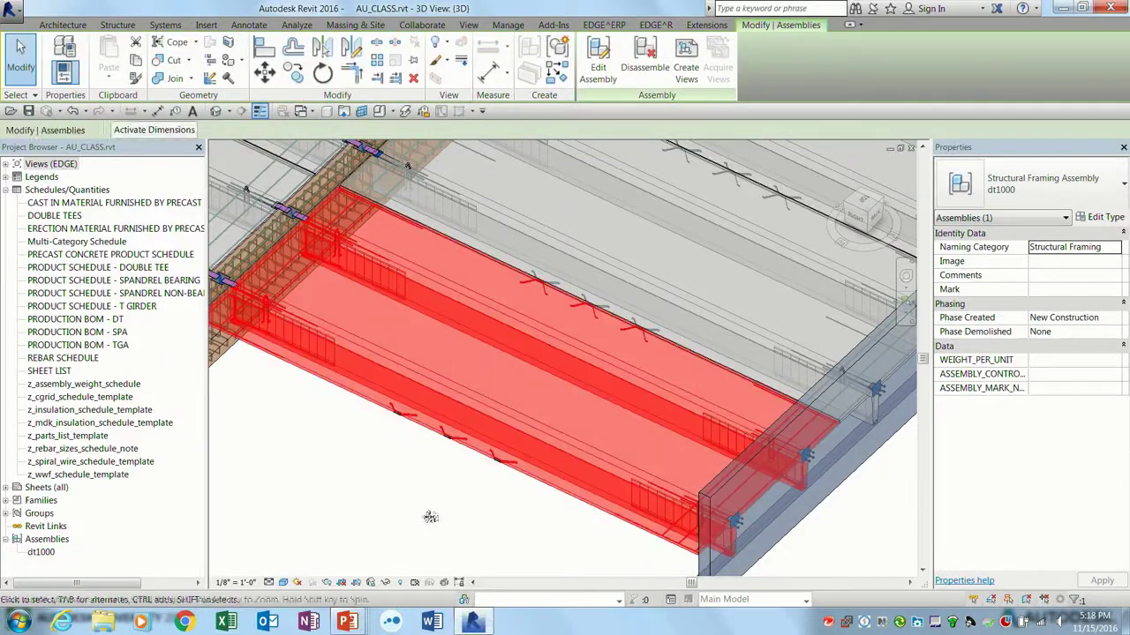
middle_click_drag(421, 510, 547, 513, "shift")
scroll(523, 513, "down", 2)
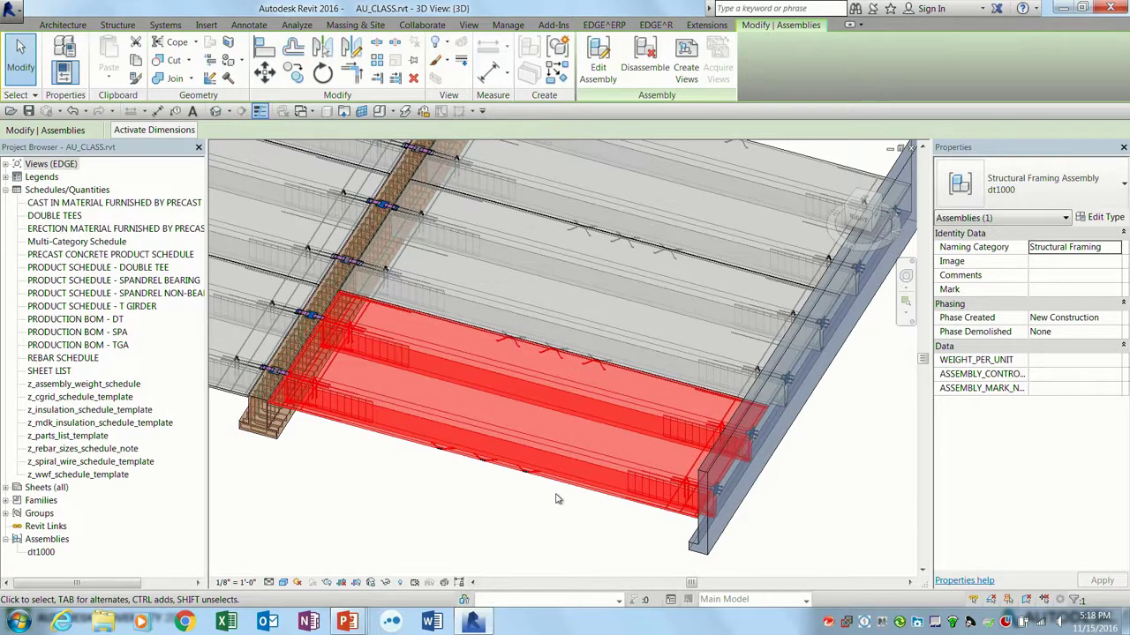
middle_click_drag(540, 495, 515, 472)
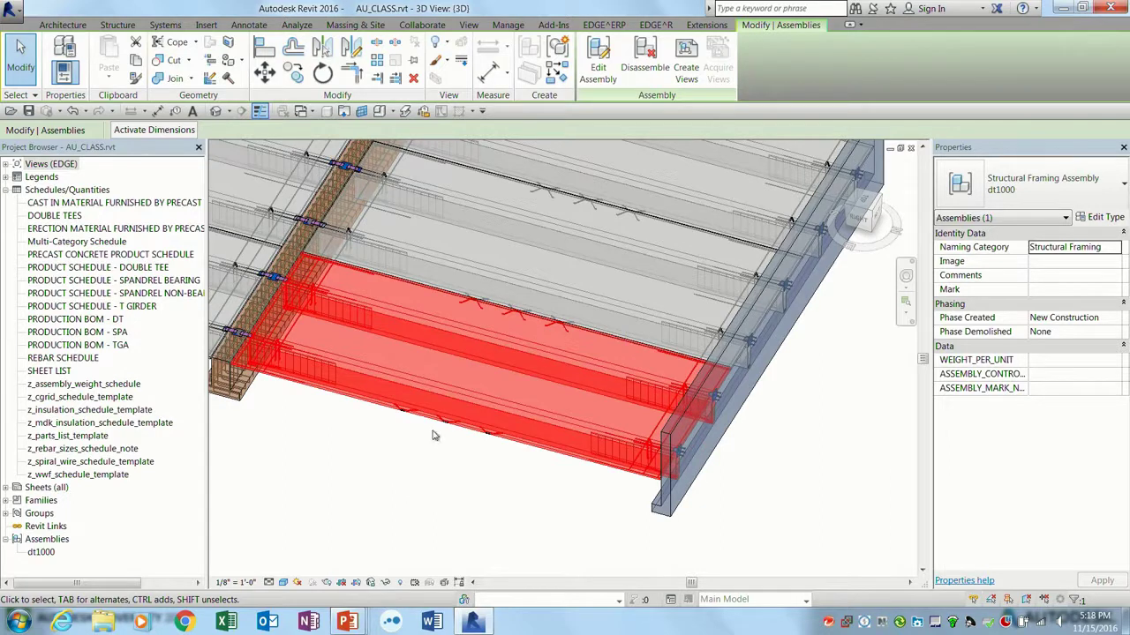
left_click(448, 481)
middle_click_drag(456, 454, 451, 458, "shift")
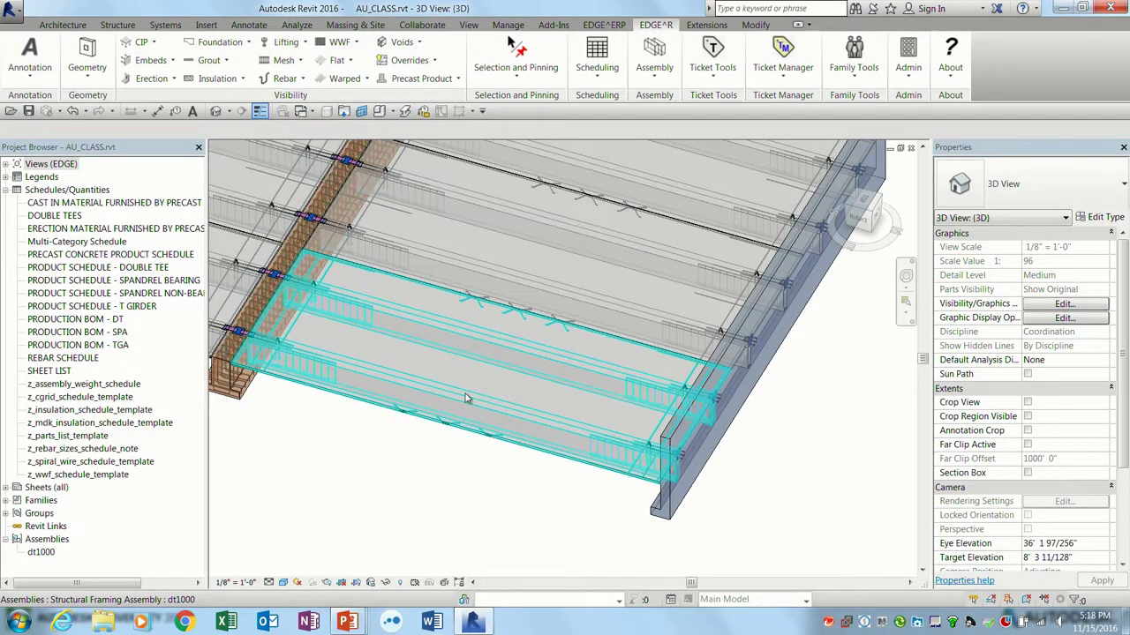
- Open the dt1000 assembly for editing and set a new work plane for its origin by picking a plane
left_click(446, 417)
left_click(597, 62)
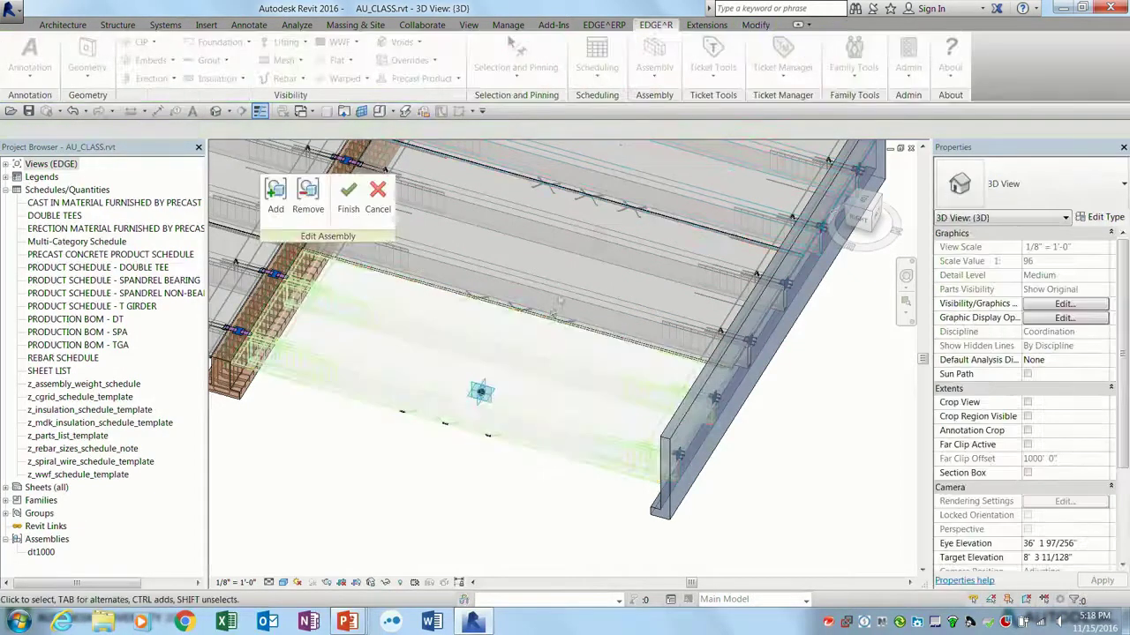
left_click(482, 393)
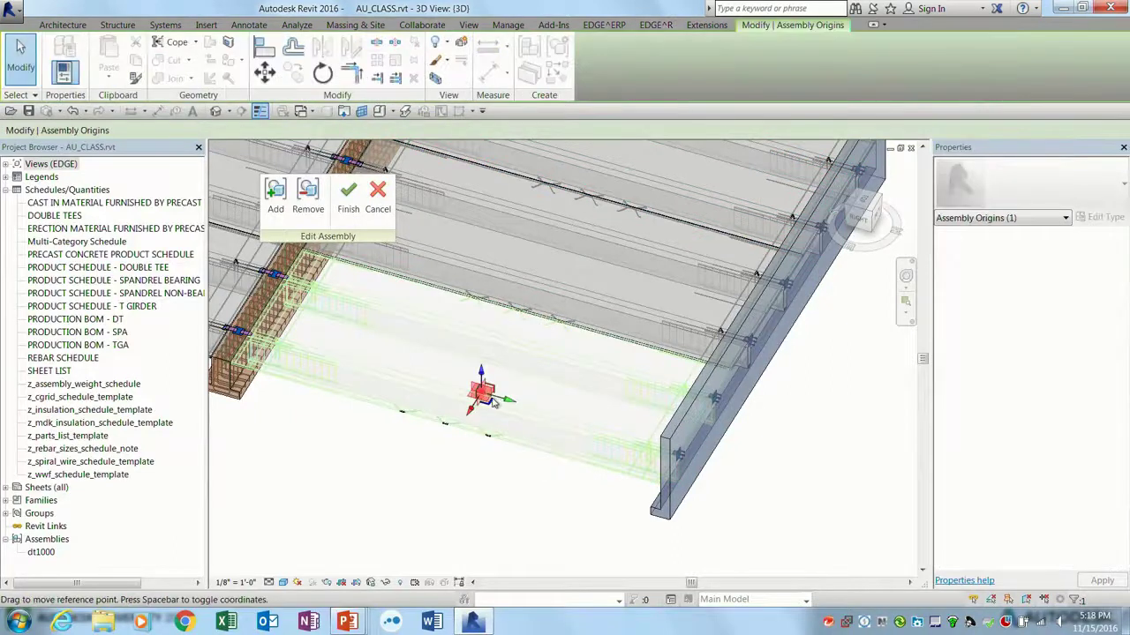
left_click(363, 112)
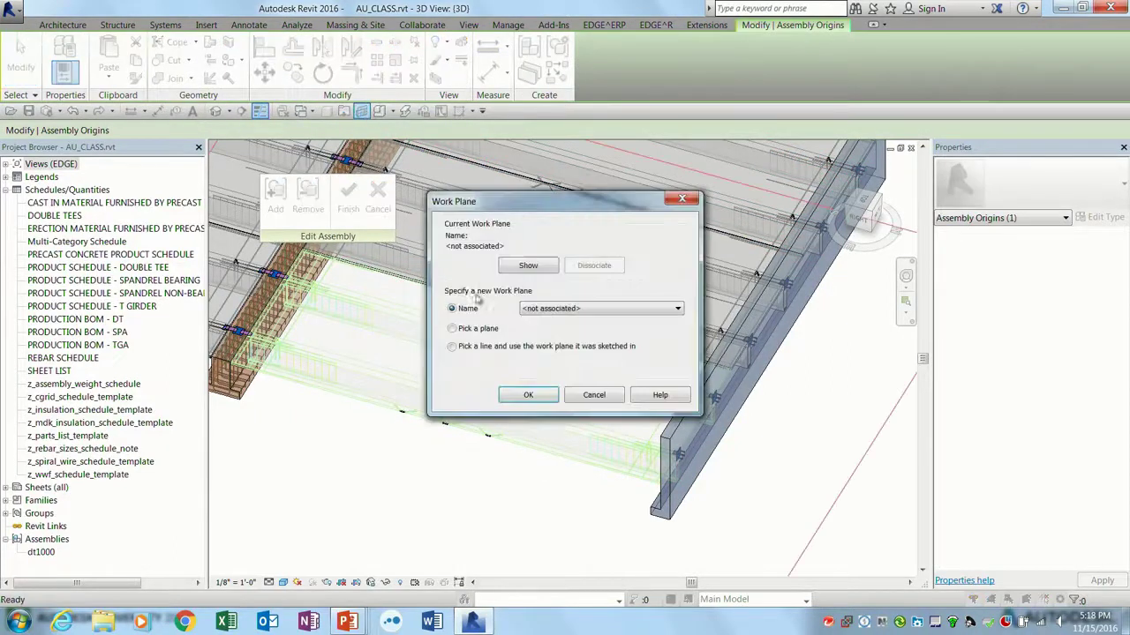
left_click(489, 330)
left_click(527, 395)
scroll(479, 393, "up", 3)
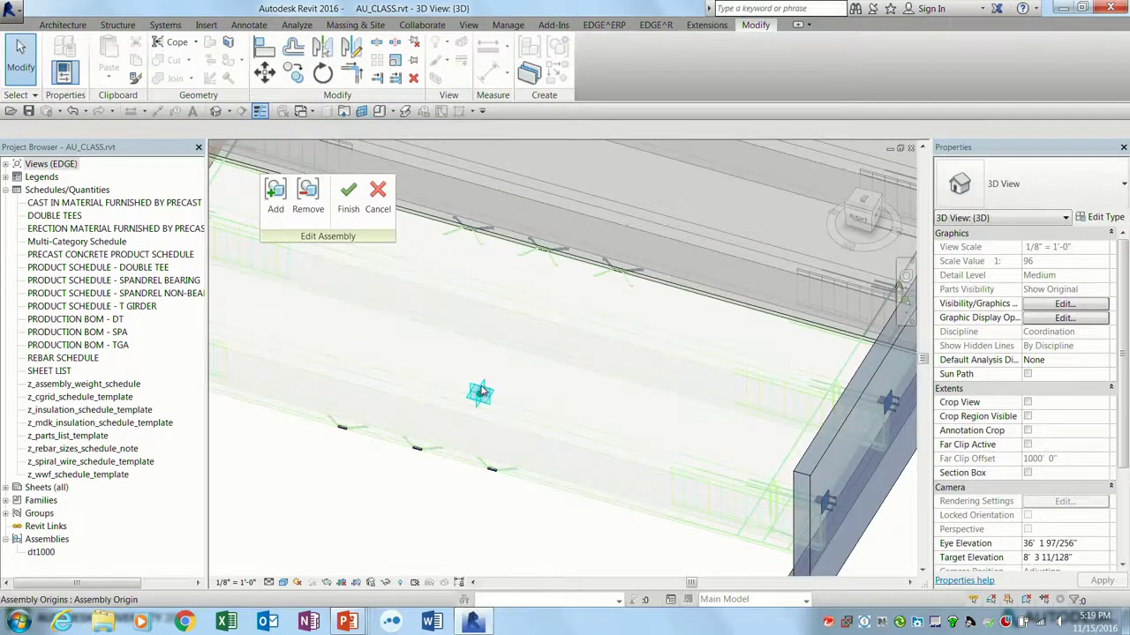
- Try to rotate the assembly origin on the picked vertical work plane
left_click(479, 393)
left_click(323, 74)
left_click(336, 301)
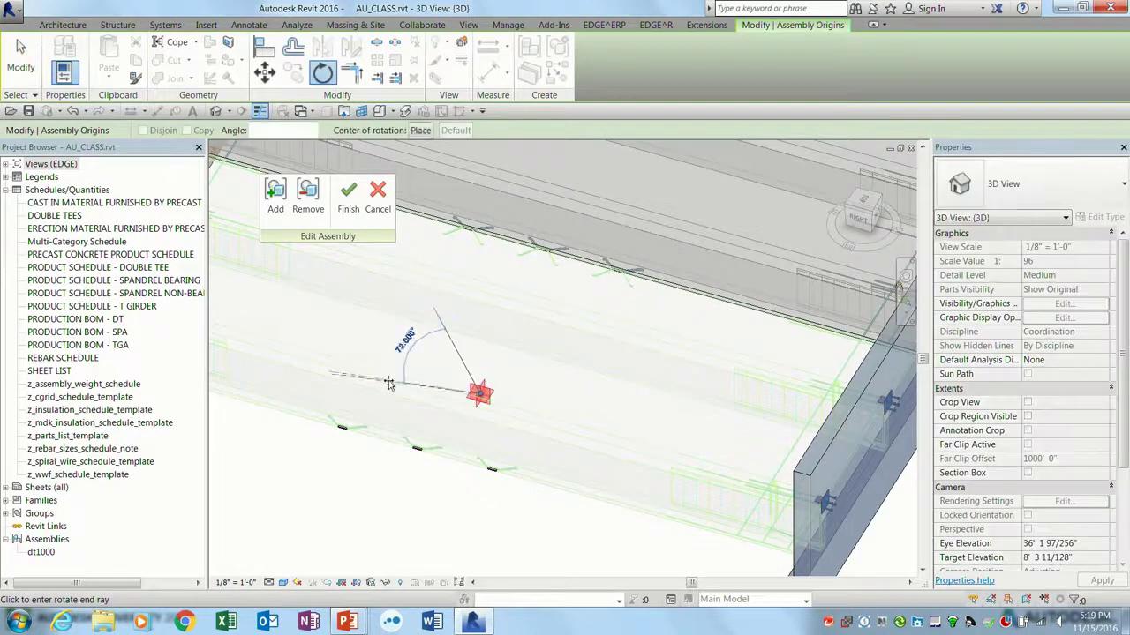
left_click(389, 386)
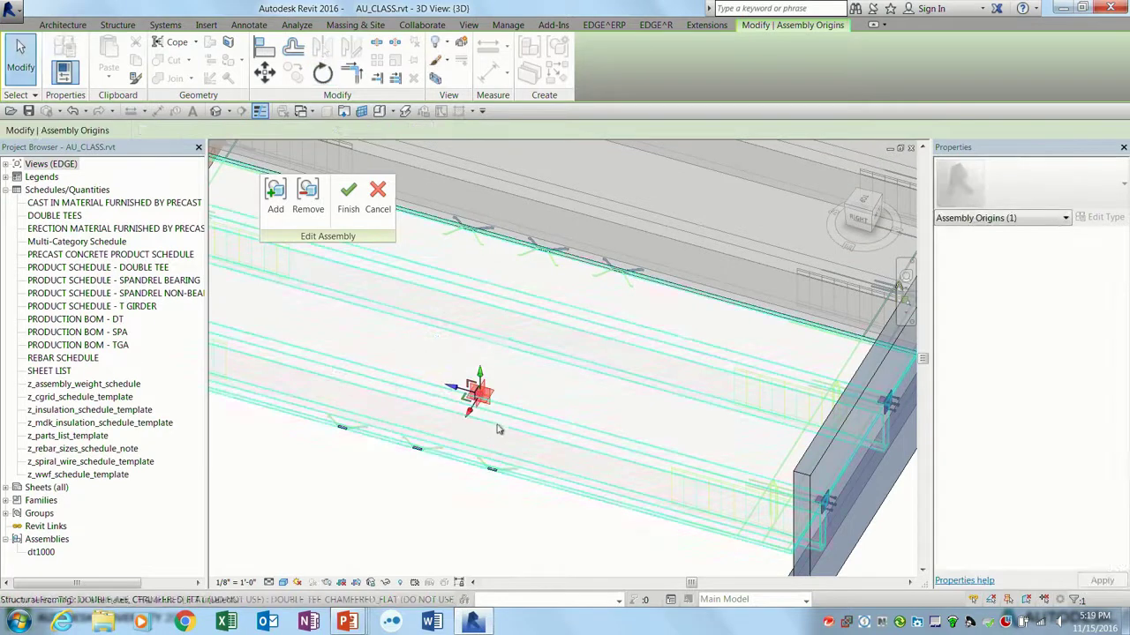
left_click(323, 74)
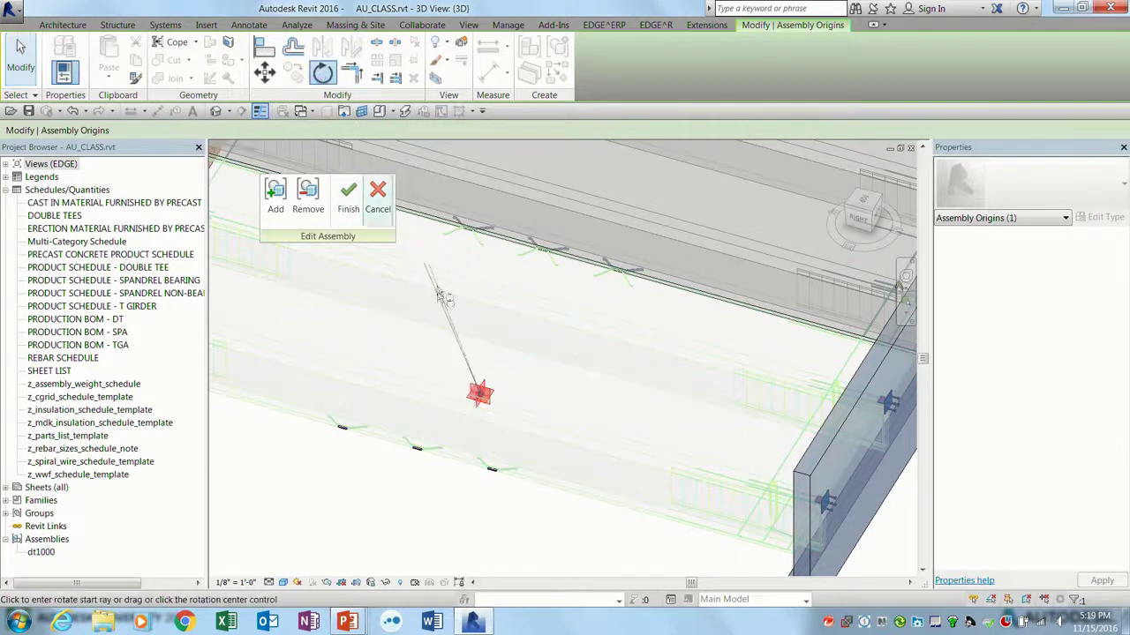
left_click(393, 334)
left_click(394, 334)
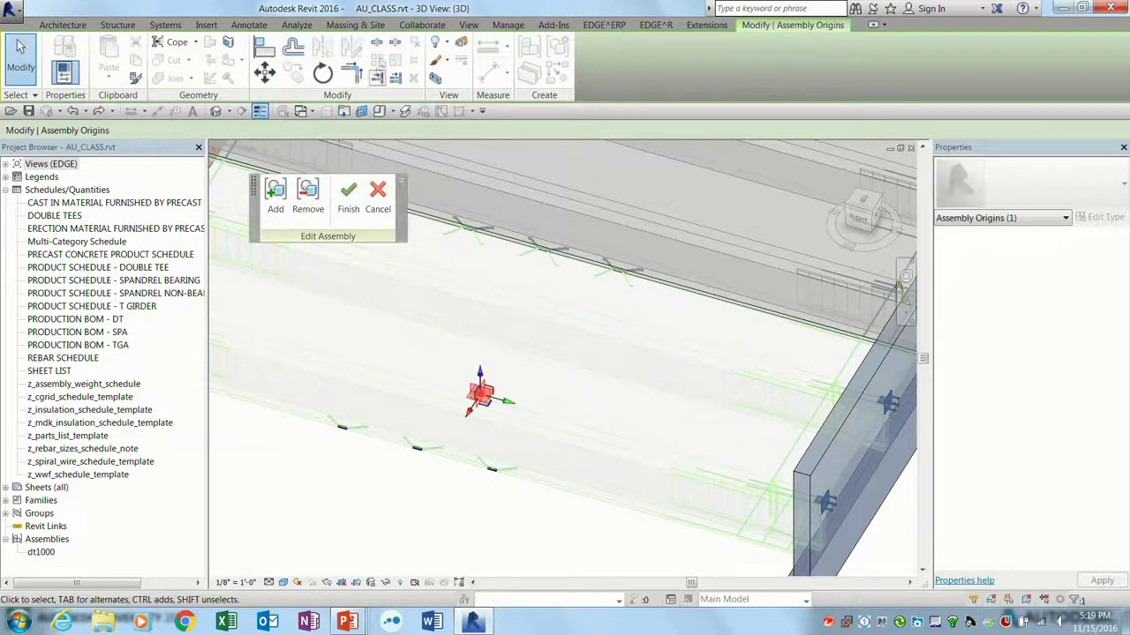
left_click(323, 74)
key("Escape")
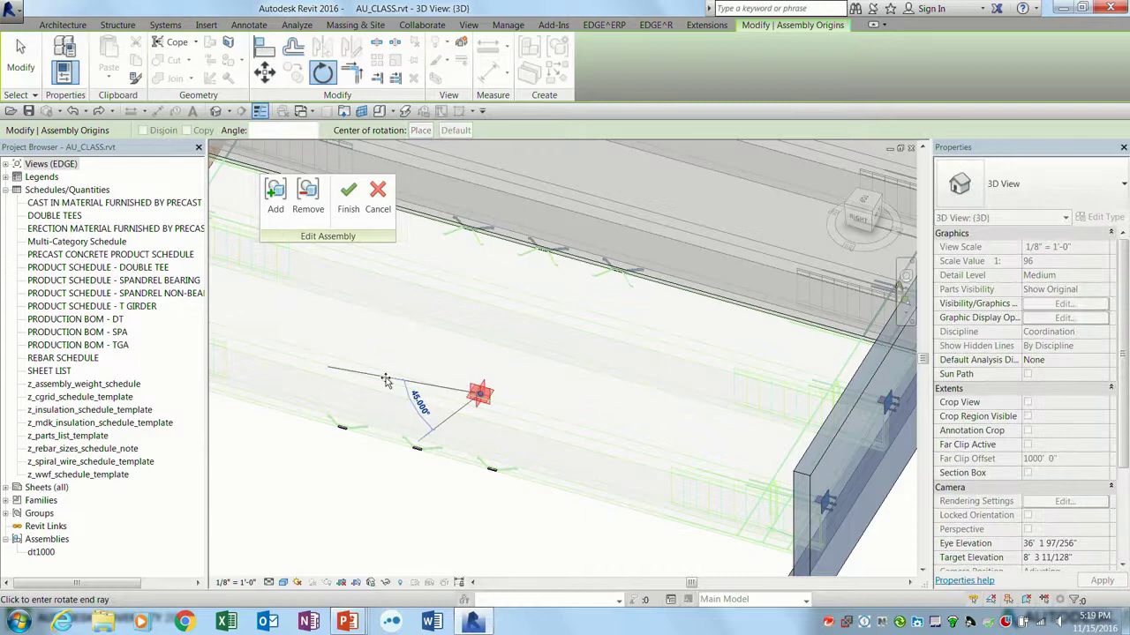
key("Escape")
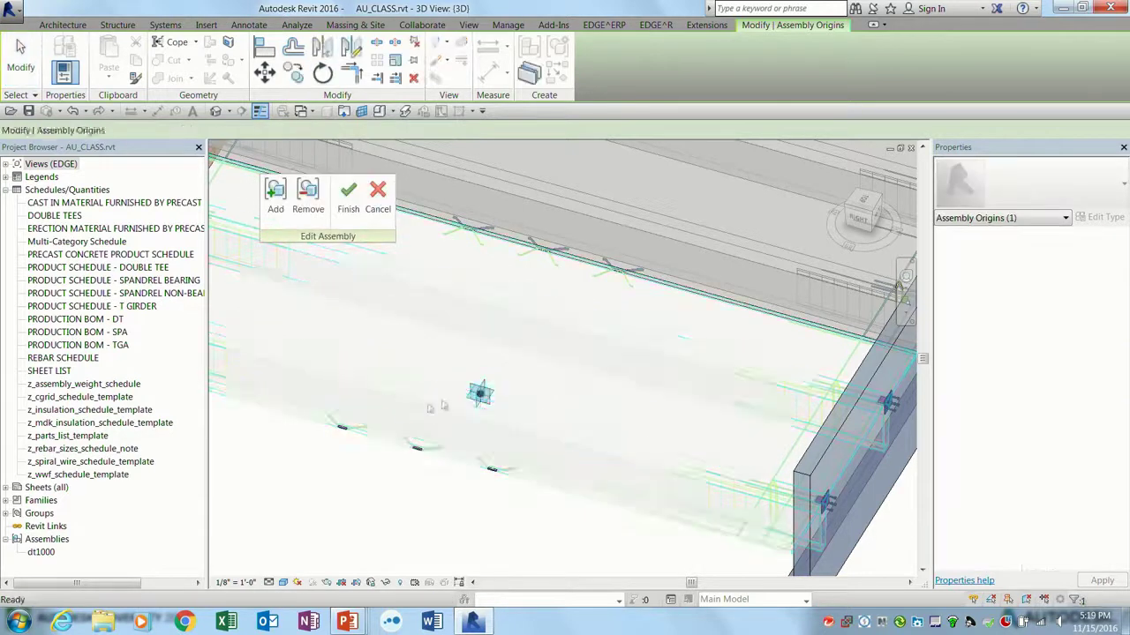
- Pick a horizontal work plane on the double tee and rotate the assembly origin half a turn about its vertical axis
left_click(351, 110)
left_click(476, 328)
left_click(506, 394)
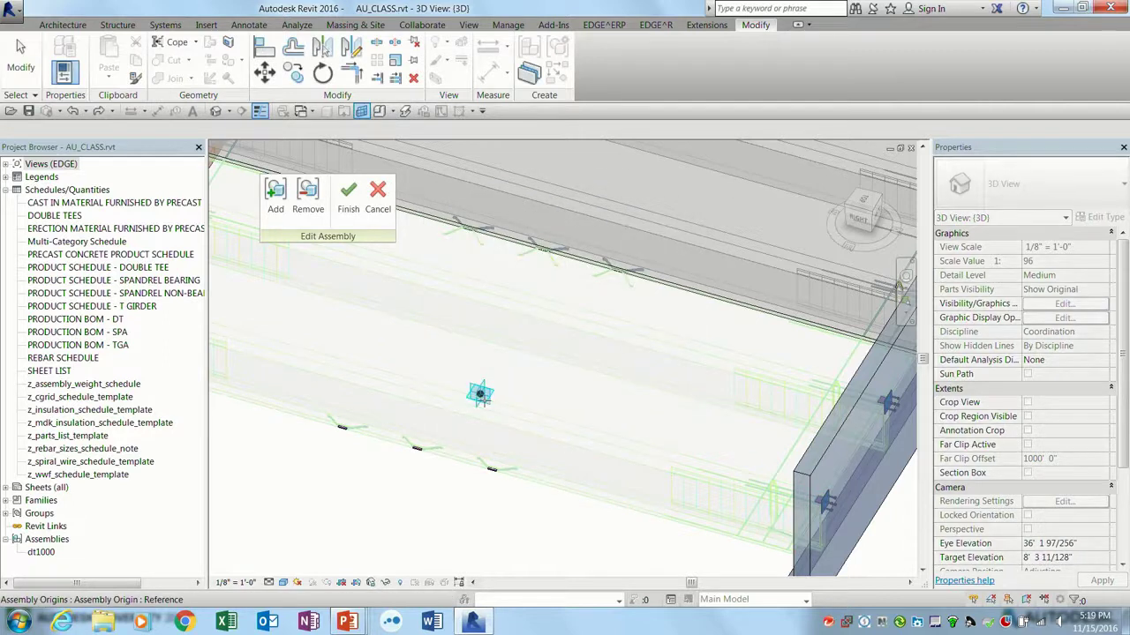
left_click(479, 393)
left_click(480, 393)
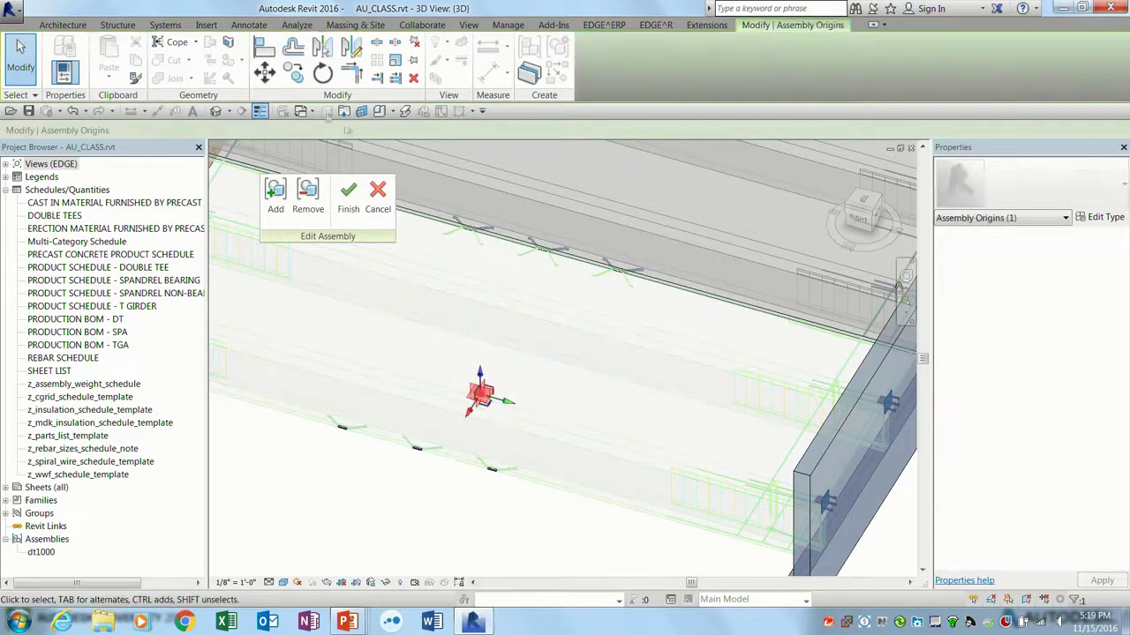
key("r")
key("o")
left_click(394, 418)
left_click(373, 357)
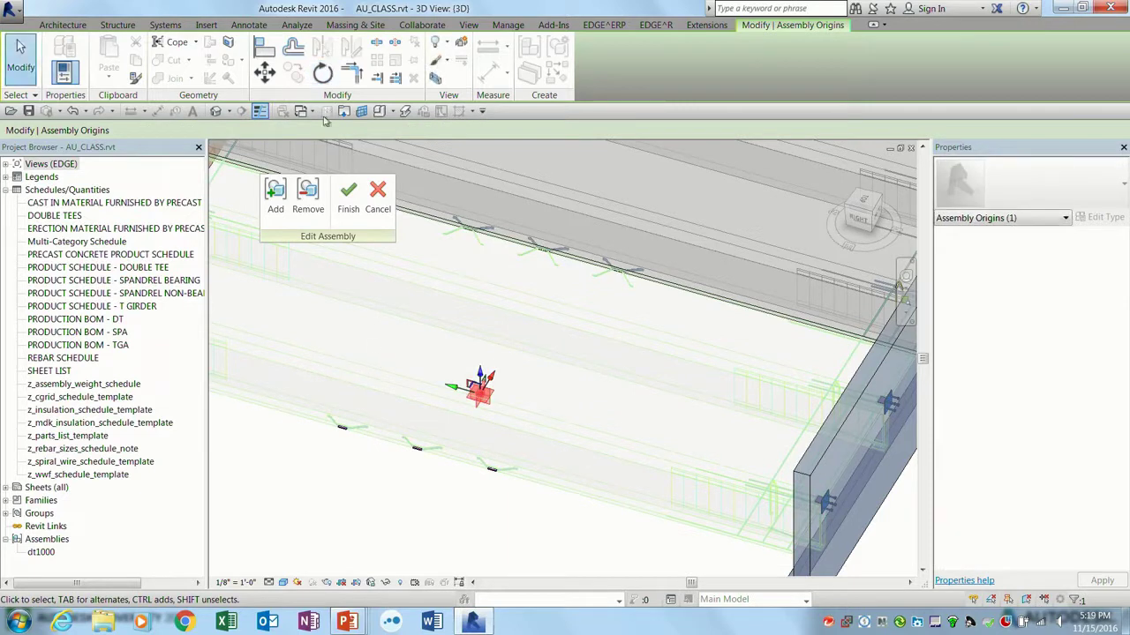
- Rotate the assembly origin by 90 degrees so its red axis follows the double tee's length, and finish the assembly edit
left_click(323, 73)
type("90")
key("Return")
scroll(425, 489, "down", 2)
middle_click_drag(425, 489, 504, 444)
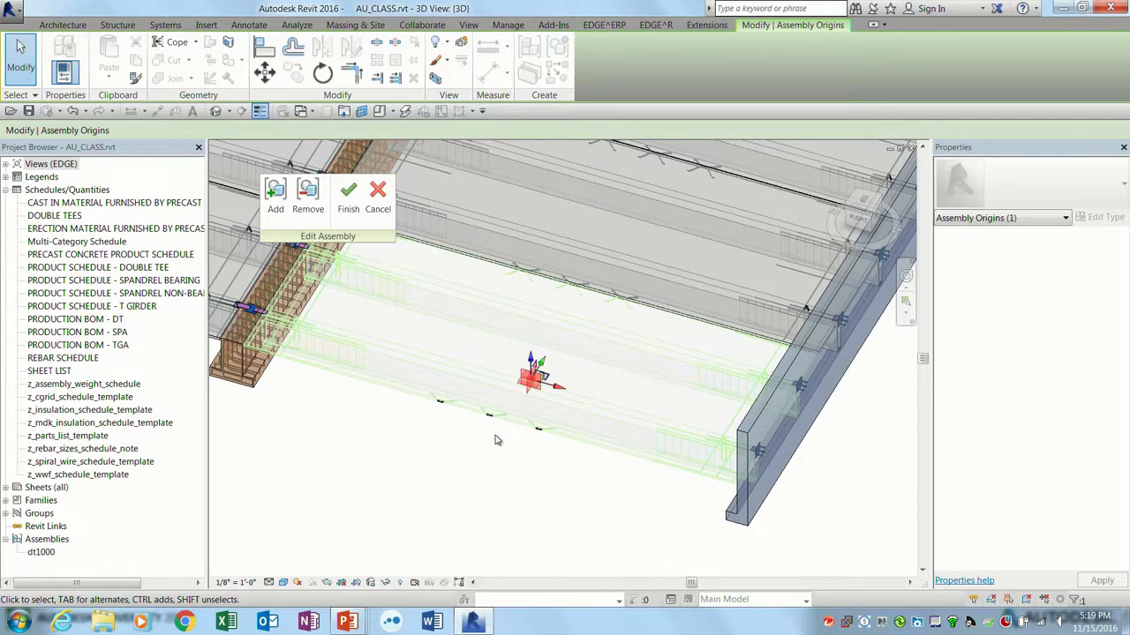
left_click(345, 206)
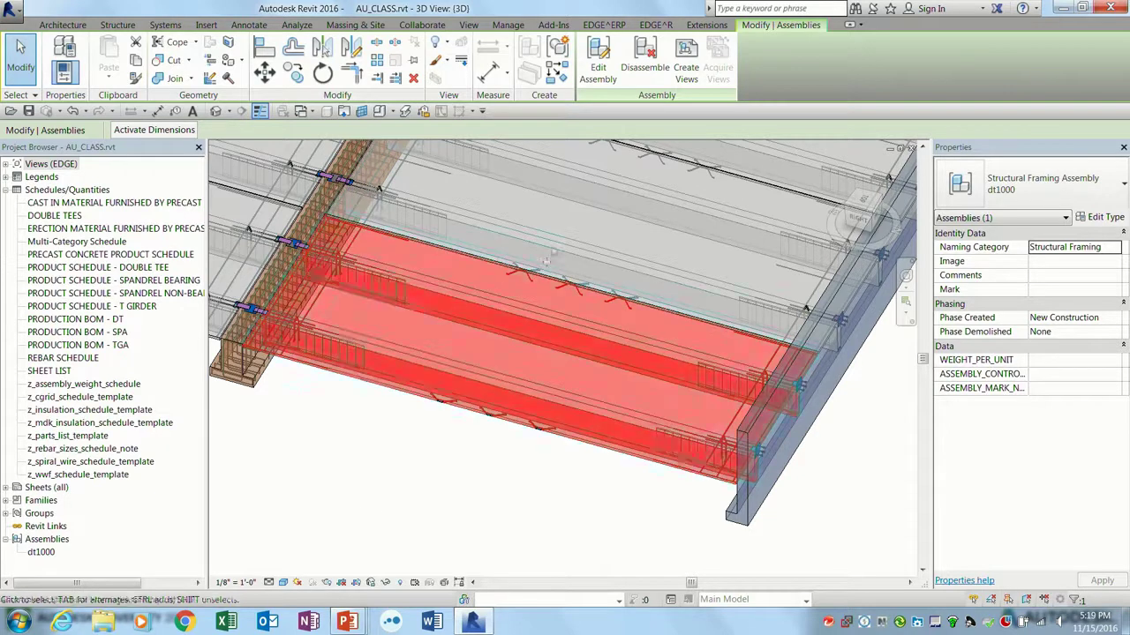
- Start creating views for the dt1000 assembly, adding Part List and Material Takeoff and setting the scale to 1/2" = 1'-0"
left_click(686, 68)
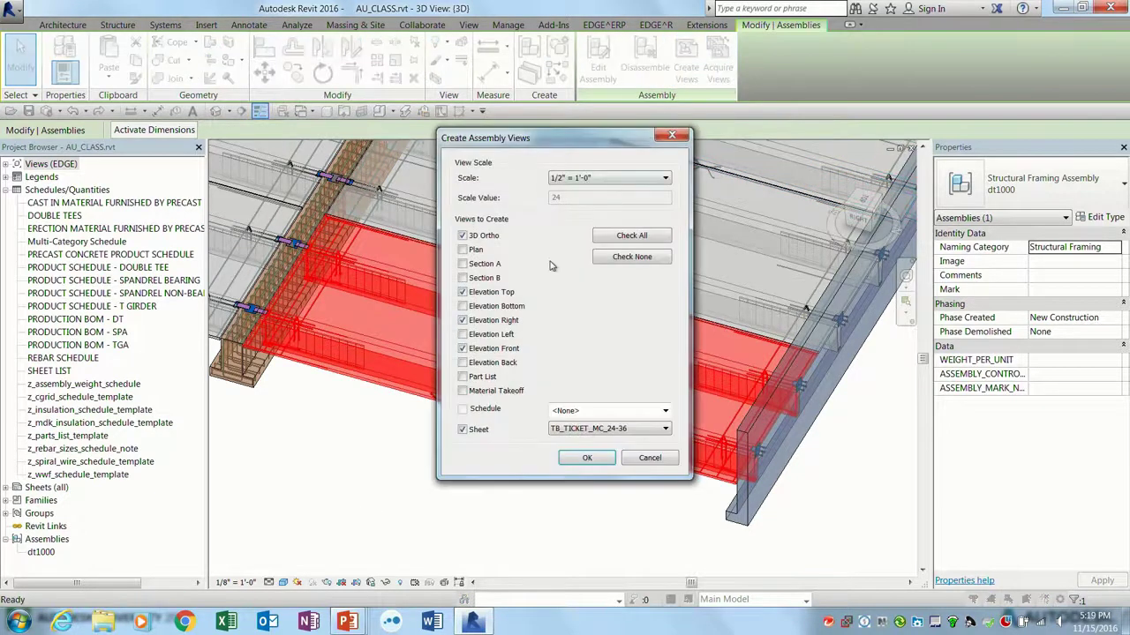
left_click(462, 377)
left_click(462, 391)
left_click(664, 179)
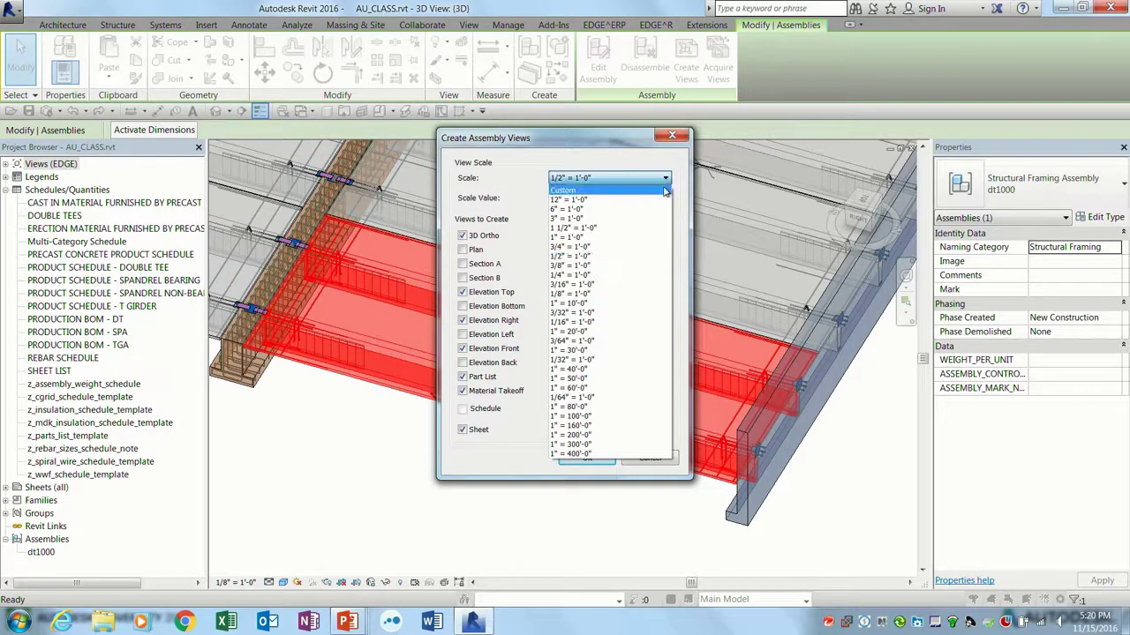
left_click(586, 193)
left_click(666, 179)
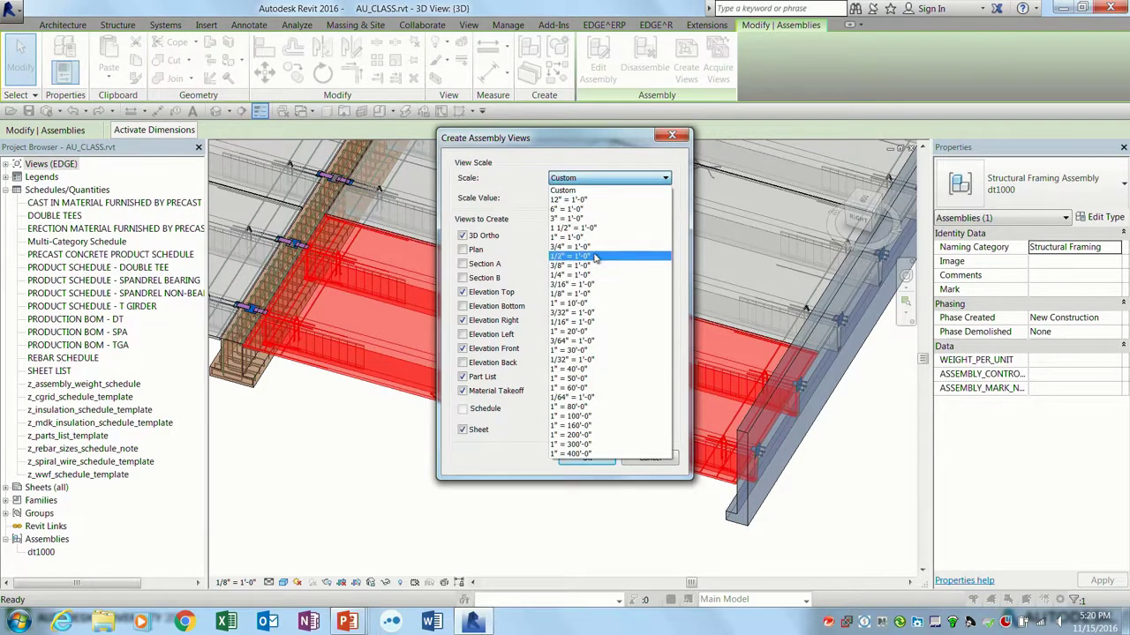
left_click(596, 257)
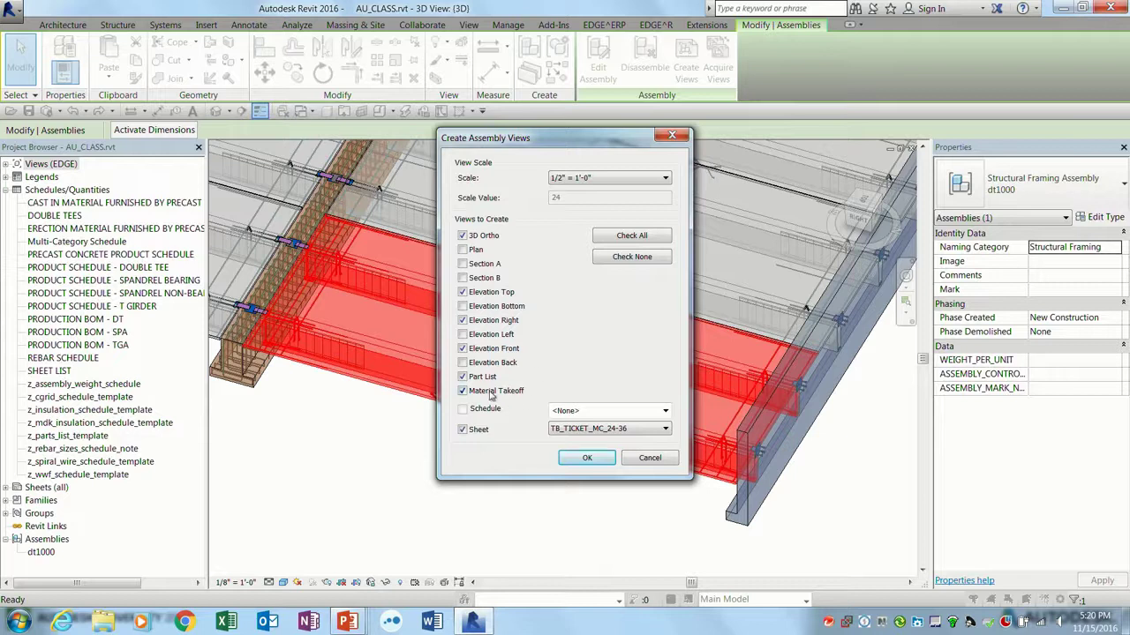
- Choose the title block for the assembly's sheet and generate the dt1000 views
left_click(664, 429)
left_click(618, 441)
left_click(586, 458)
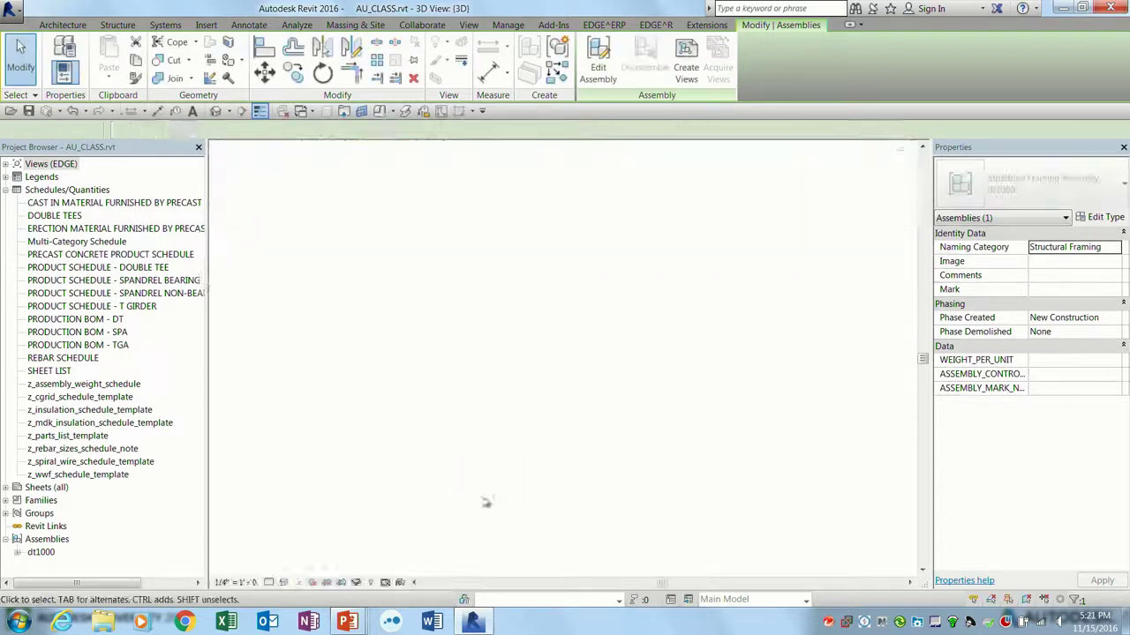
left_click(482, 503)
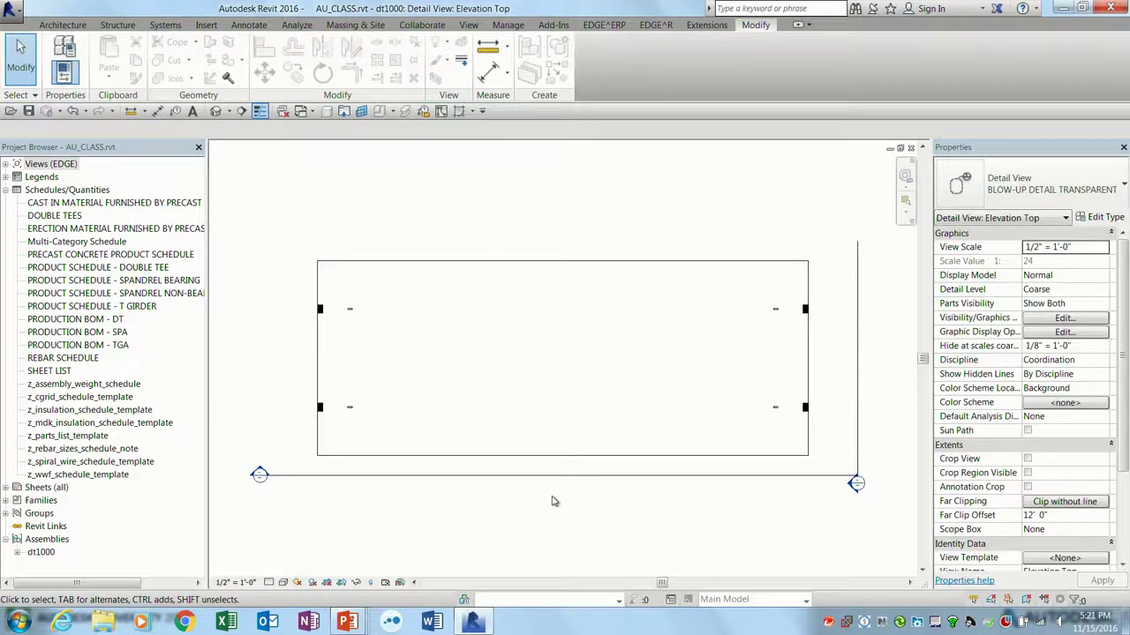
- Examine dt1000's Elevation Front, Elevation Right, Elevation Top, Material Takeoff and Part List views one after another
double_click(43, 554)
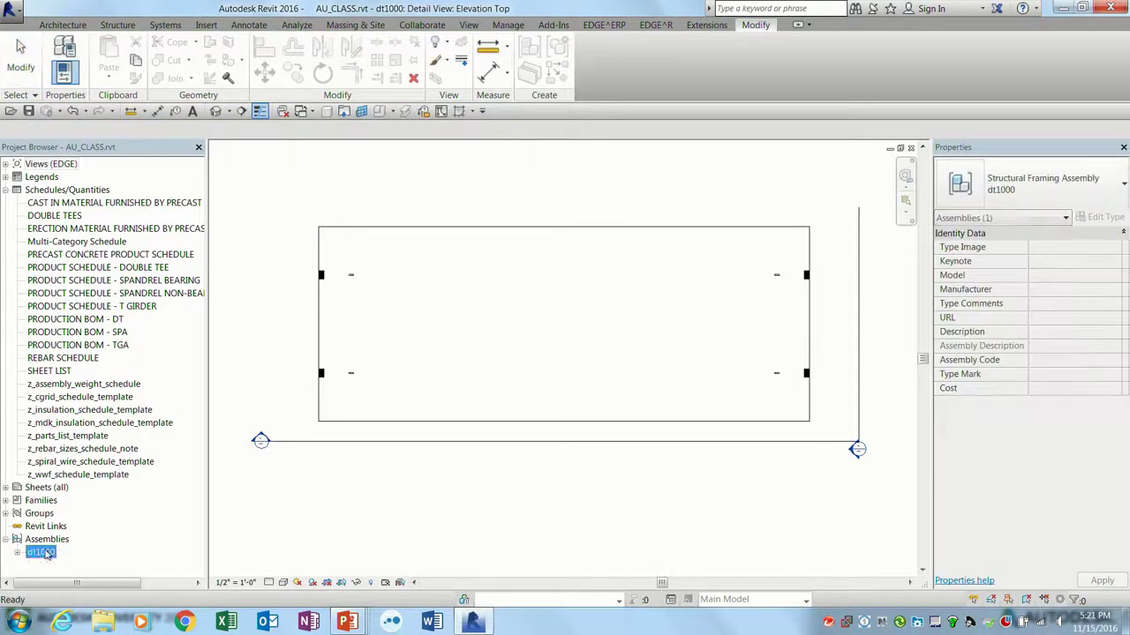
left_click(93, 501)
double_click(94, 500)
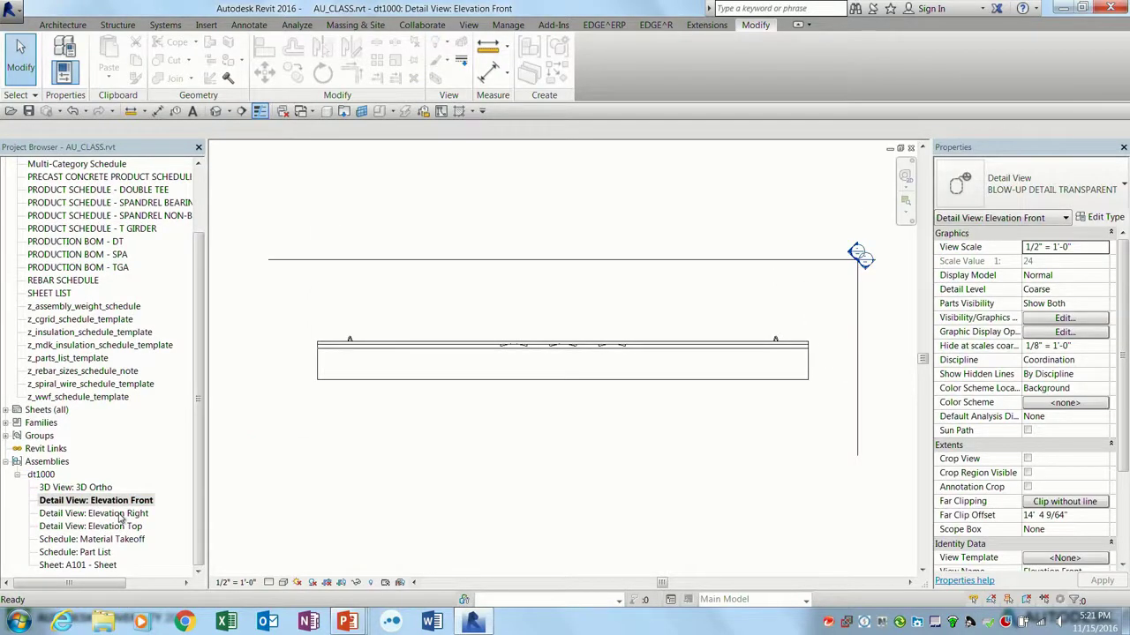
double_click(120, 514)
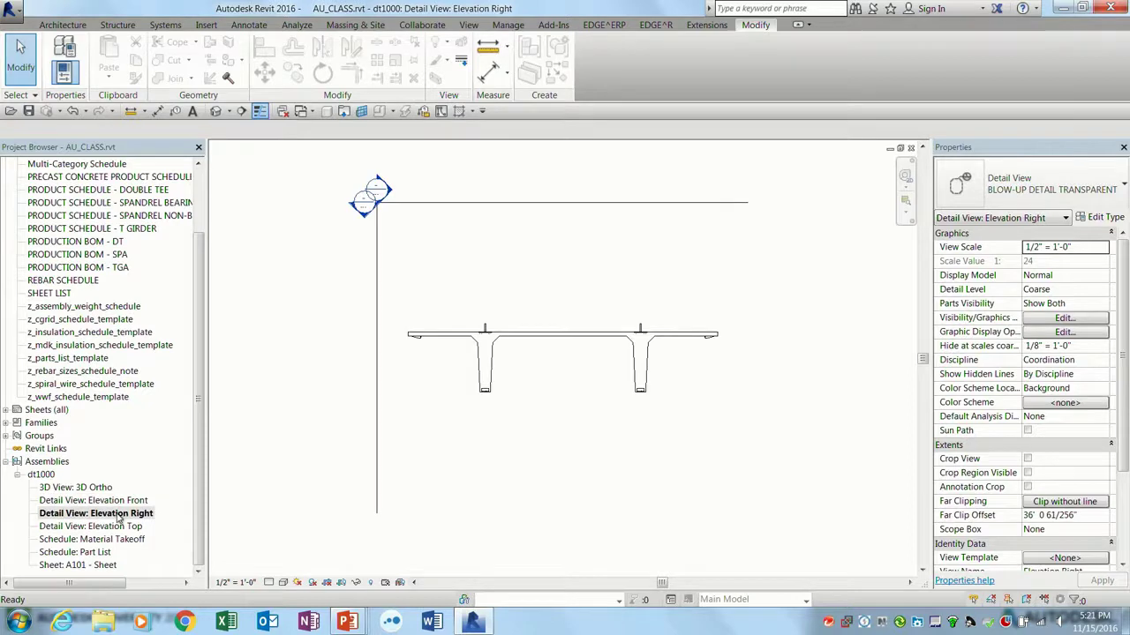
double_click(132, 527)
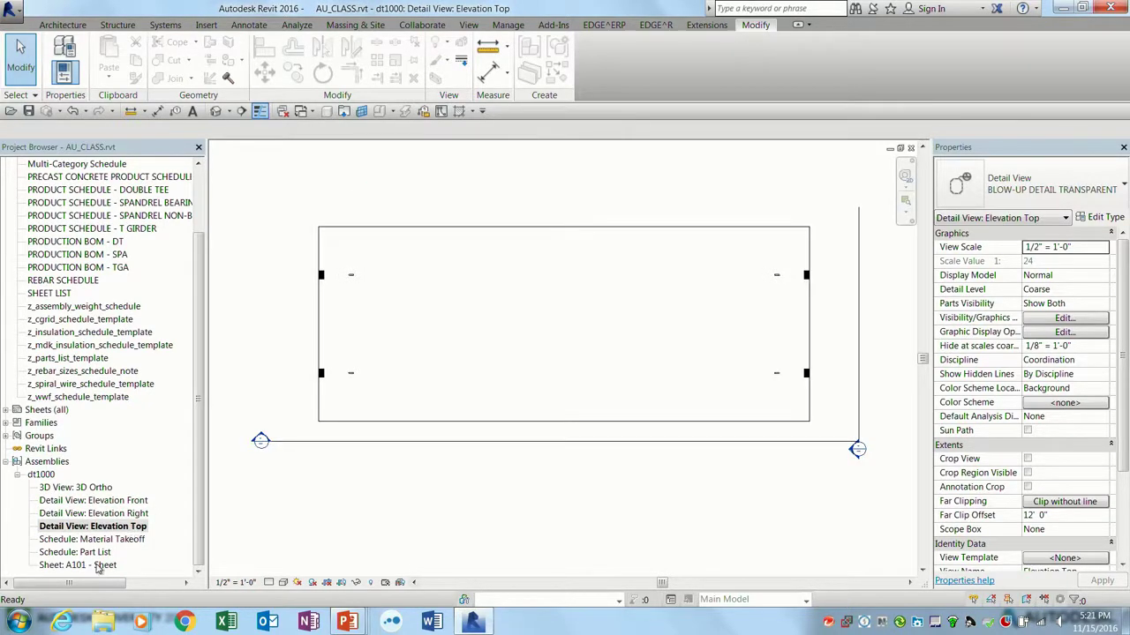
double_click(106, 540)
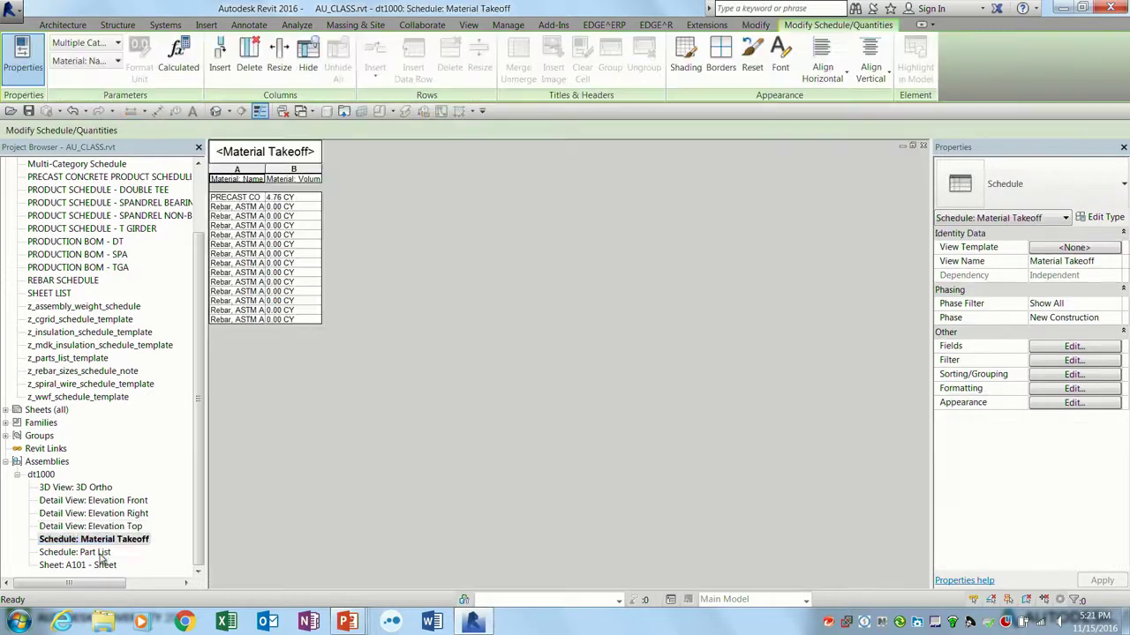
double_click(99, 552)
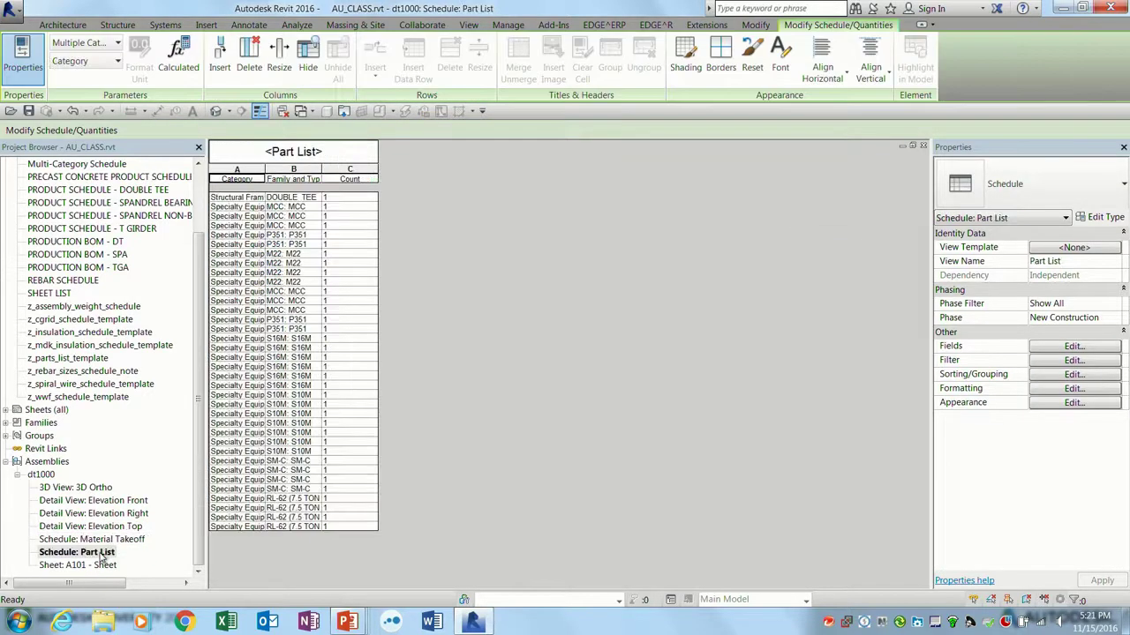
- Open the assembly's sheet A101 and place Elevation Top in its upper area with Elevation Front aligned beneath it
double_click(103, 566)
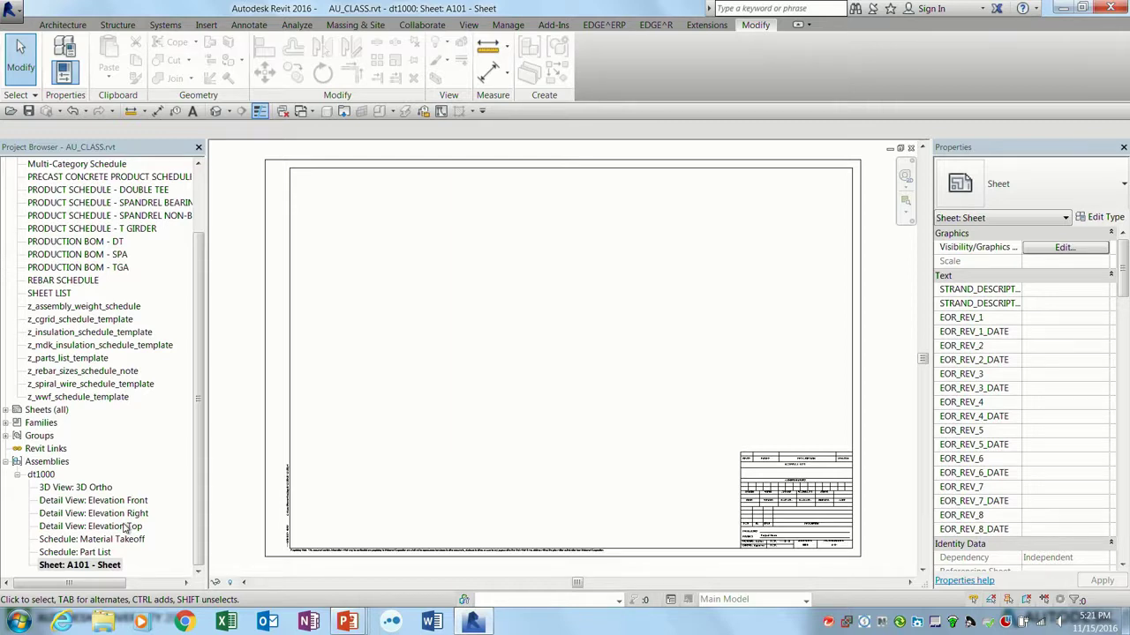
left_click_drag(126, 528, 492, 270)
left_click(491, 270)
left_click(132, 501)
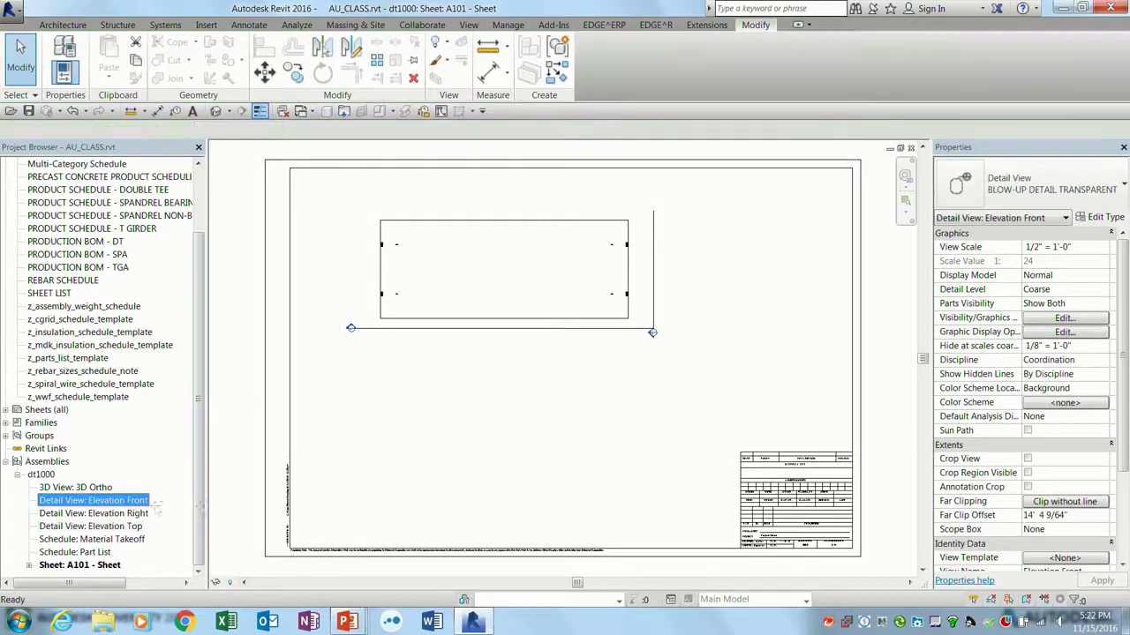
left_click_drag(482, 476, 504, 406)
left_click(504, 403)
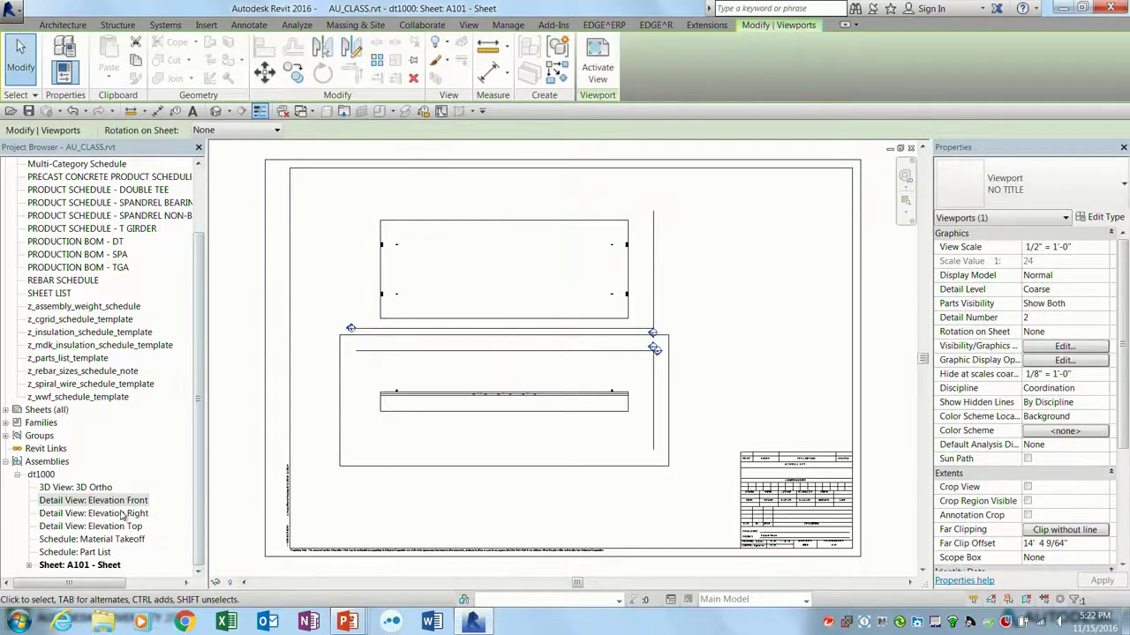
- Place the Elevation Right view on the sheet to the right of the Elevation Top view
left_click(141, 512)
left_click_drag(407, 528, 706, 360)
left_click(752, 273)
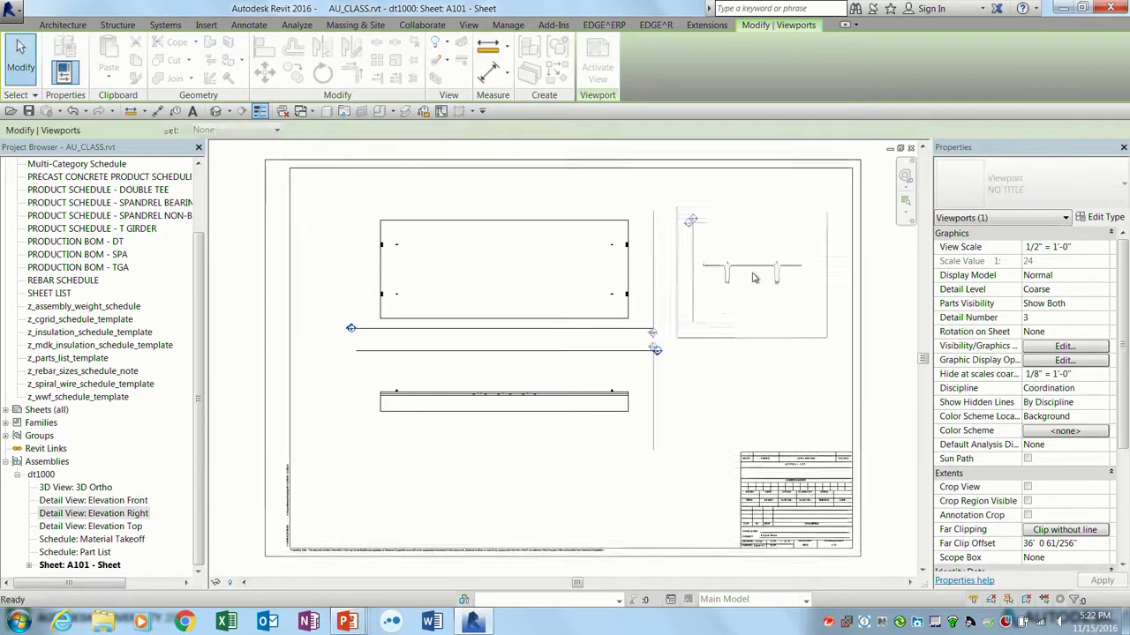
left_click(795, 387)
middle_click_drag(795, 388, 739, 403)
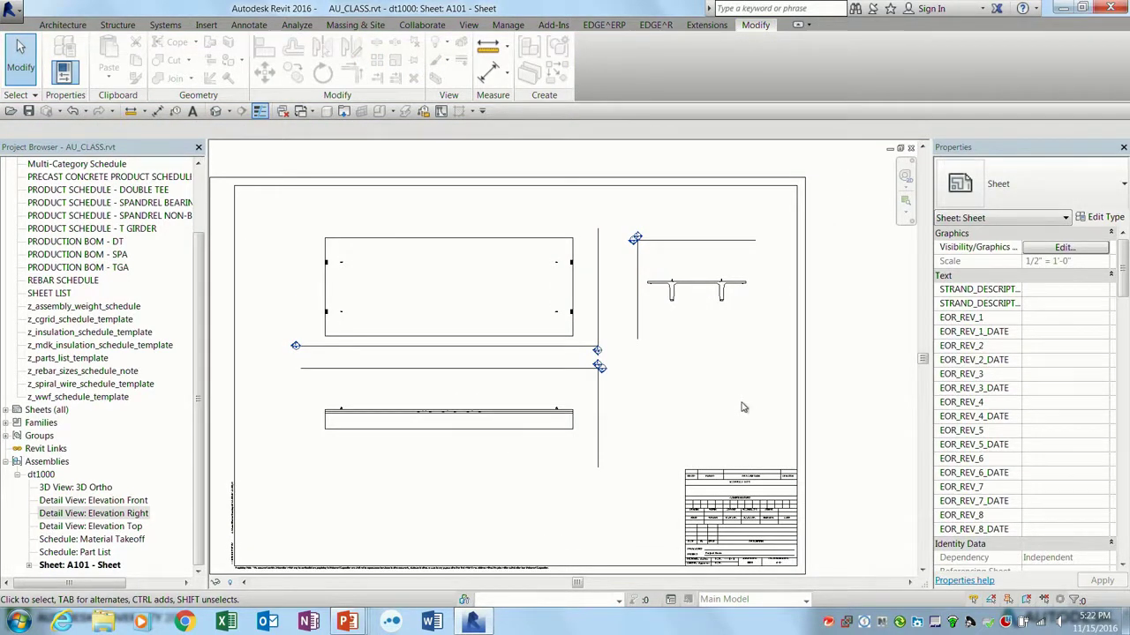
scroll(777, 318, "up", 5)
middle_click_drag(632, 335, 650, 320)
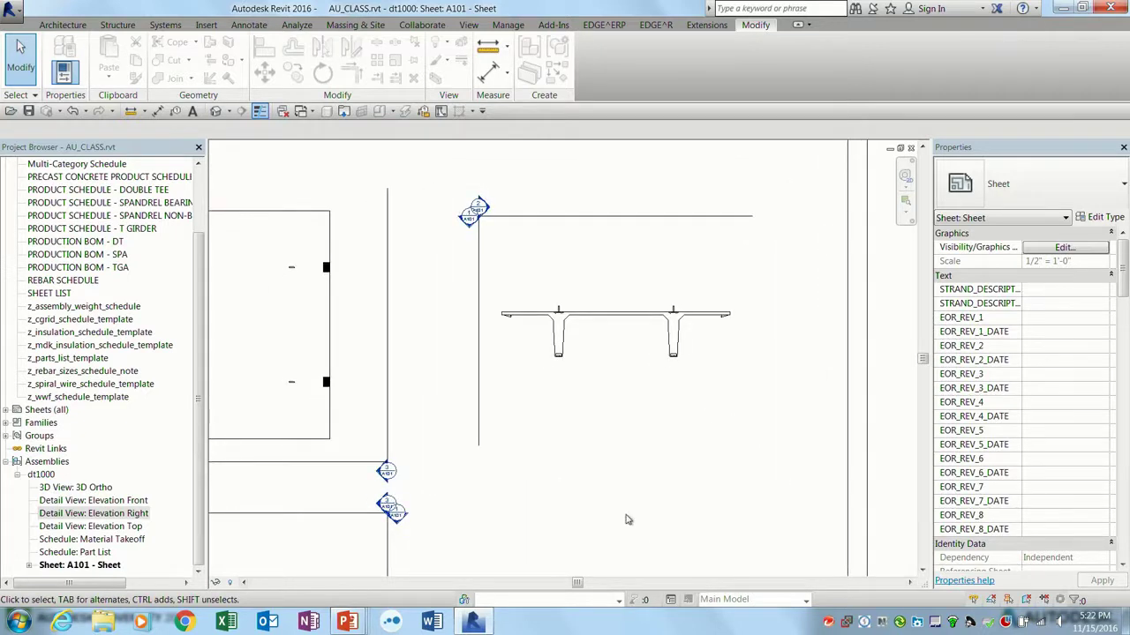
- Activate the Elevation Right view through its viewport and deactivate it again
left_click(608, 398)
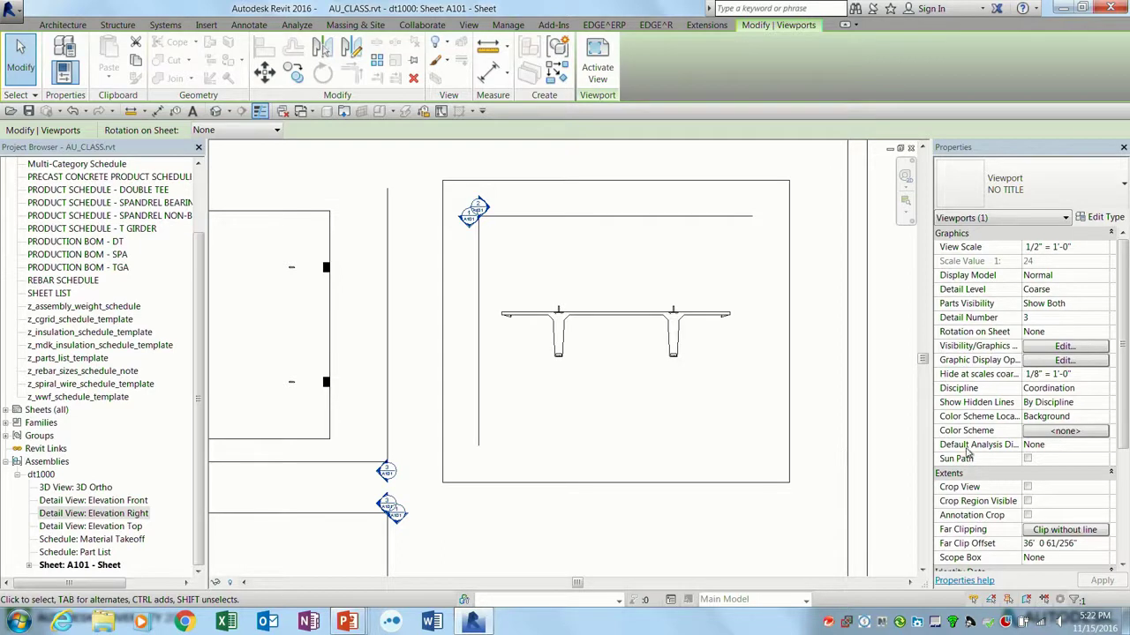
left_click(835, 424)
scroll(759, 406, "down", 1)
left_click(745, 409)
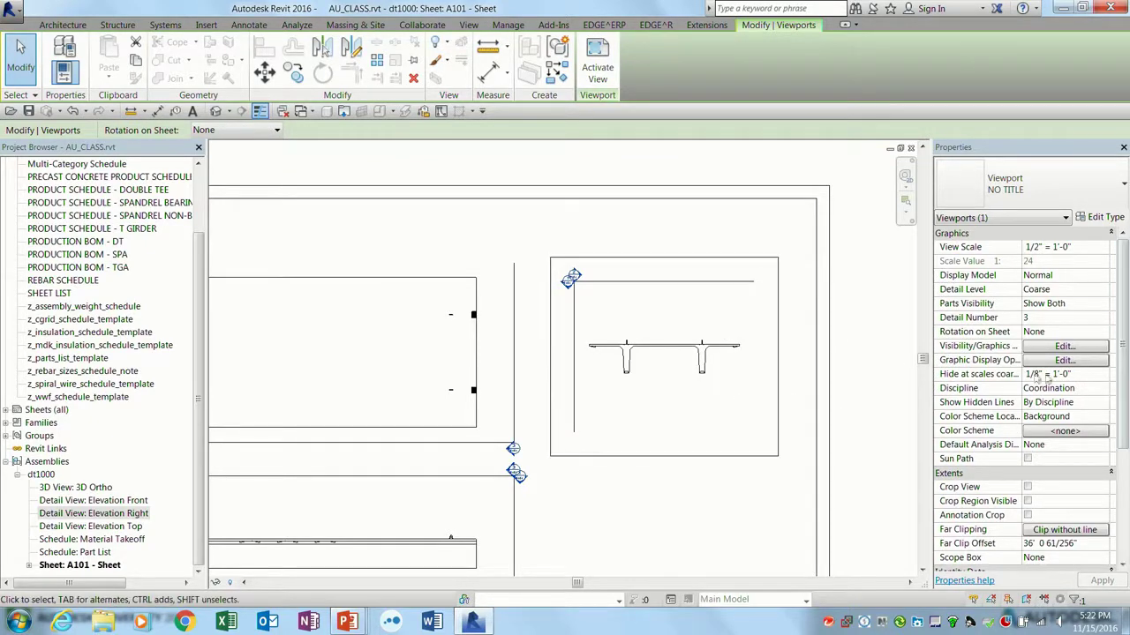
double_click(724, 315)
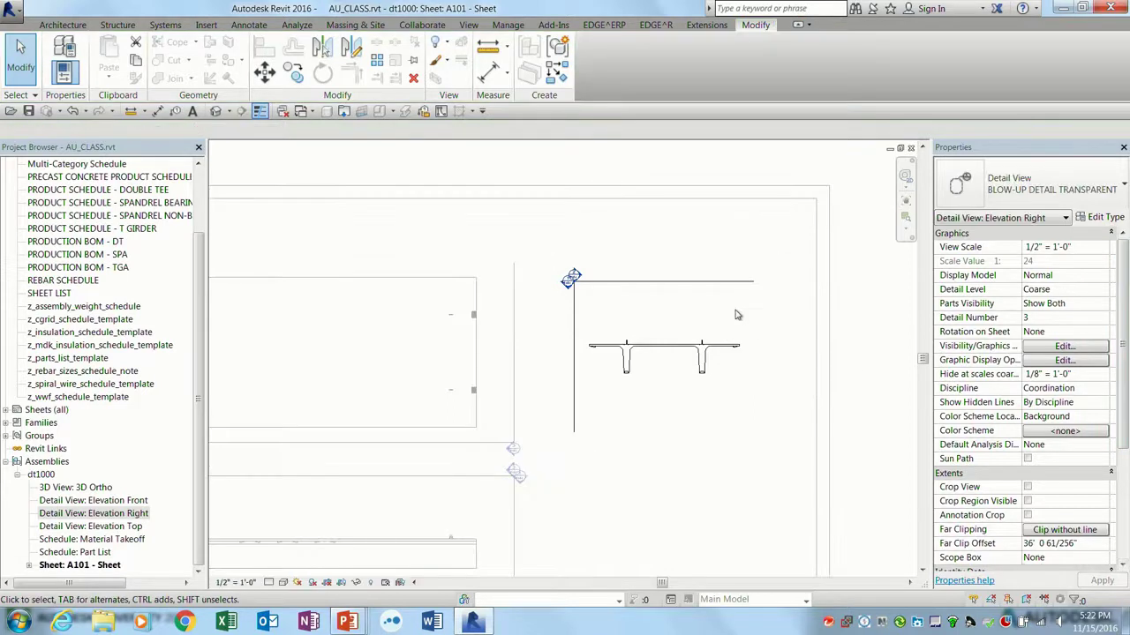
double_click(858, 347)
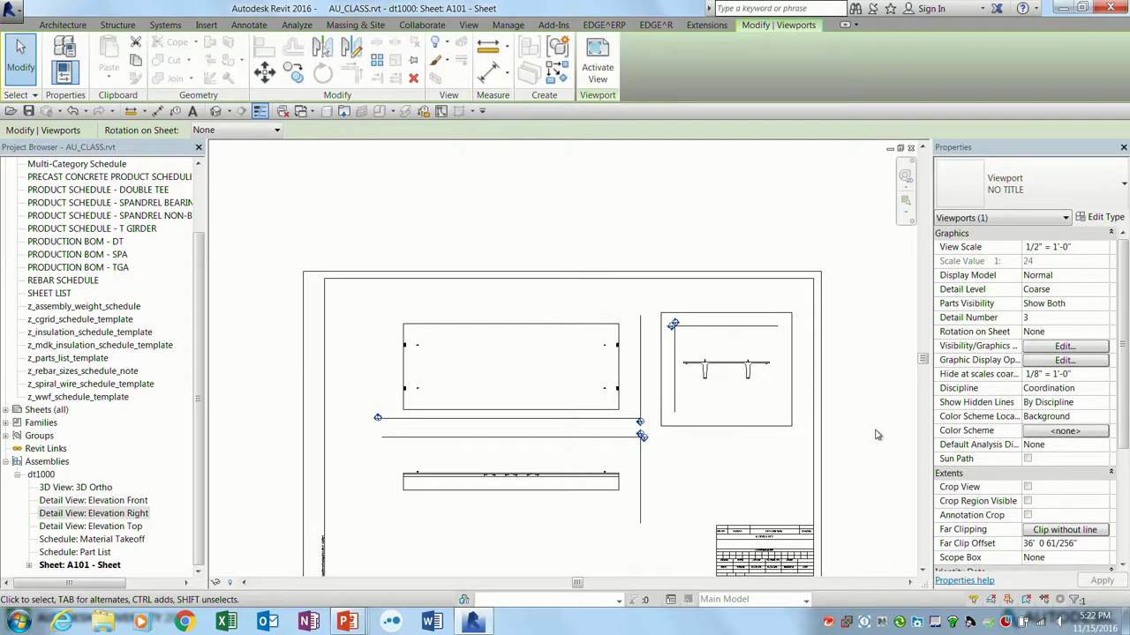
- Rotate the Elevation Right viewport 90° Counterclockwise on the sheet and move it clear of the Elevation Top view
left_click(1104, 333)
left_click(1103, 332)
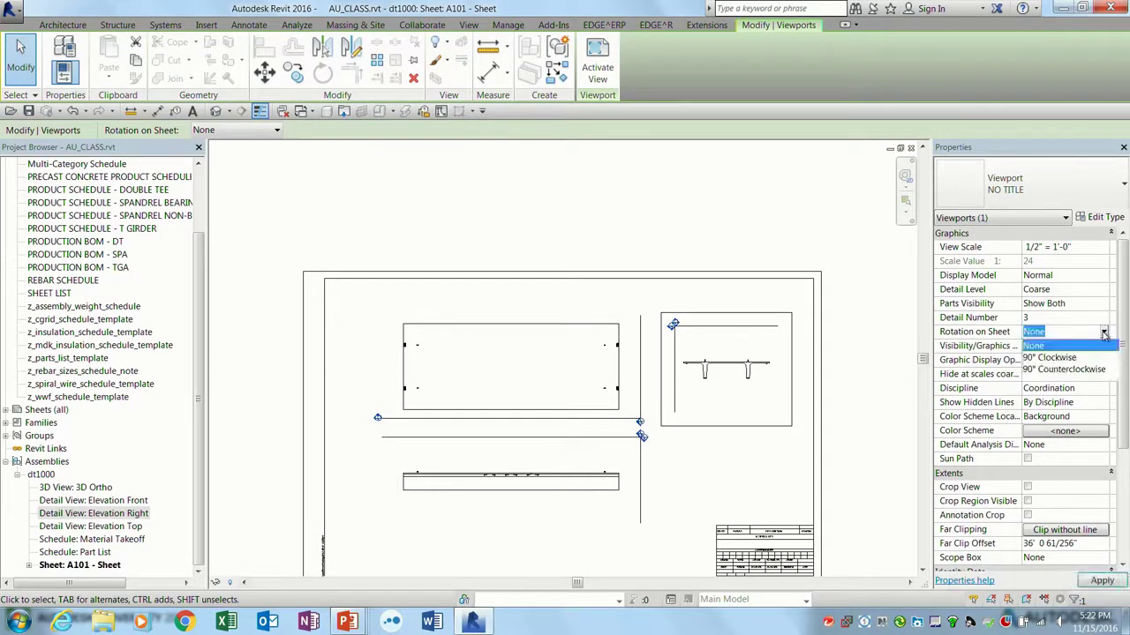
left_click(1078, 373)
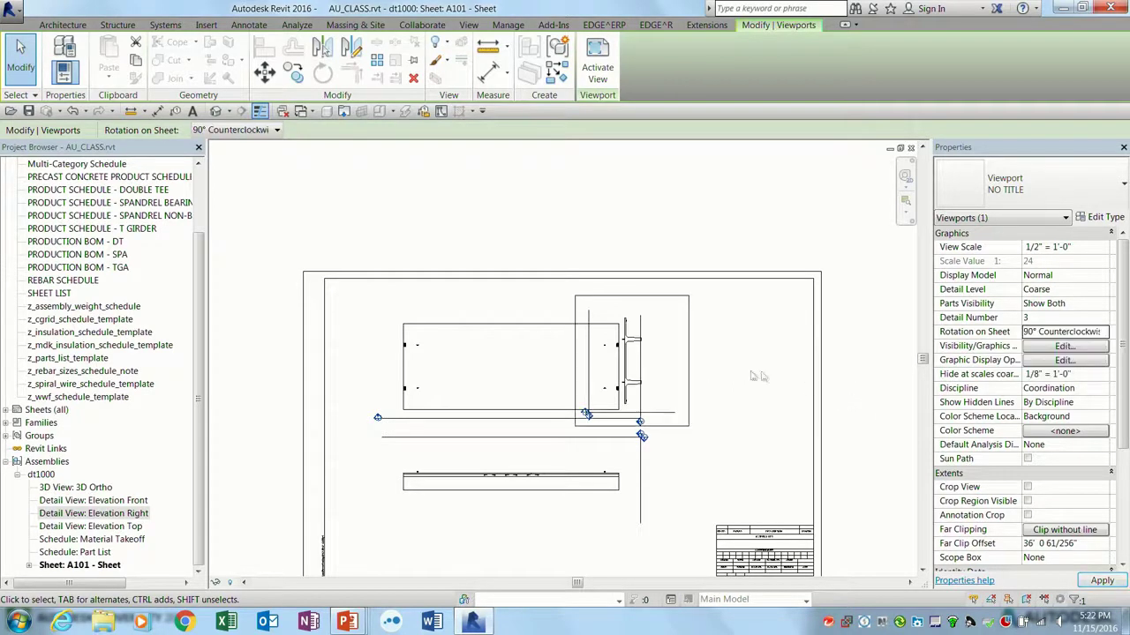
left_click_drag(700, 360, 792, 359)
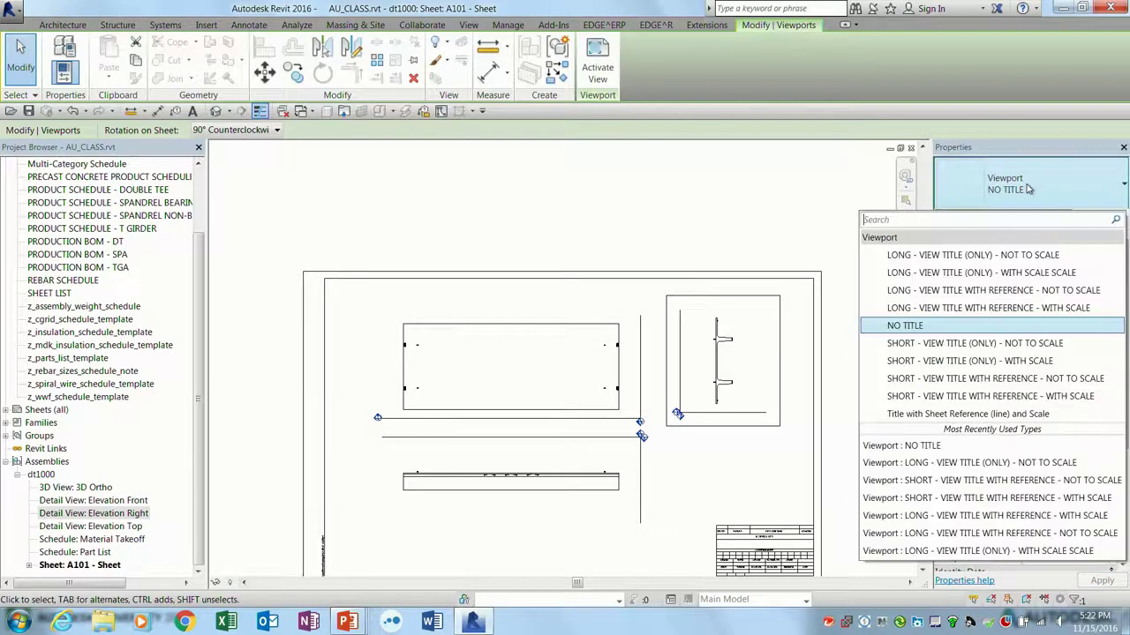
- Change the Elevation Right viewport's type to LONG - VIEW TITLE (ONLY) - NOT TO SCALE
left_click(1029, 187)
left_click(1032, 256)
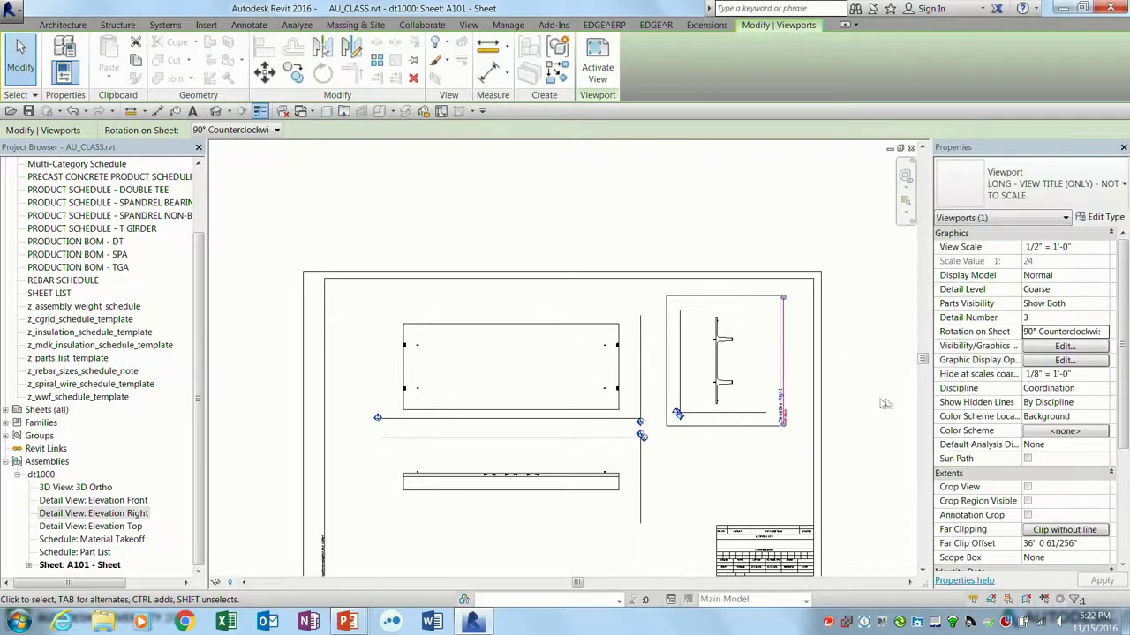
key("Escape")
scroll(765, 399, "up", 1)
scroll(765, 398, "up", 2)
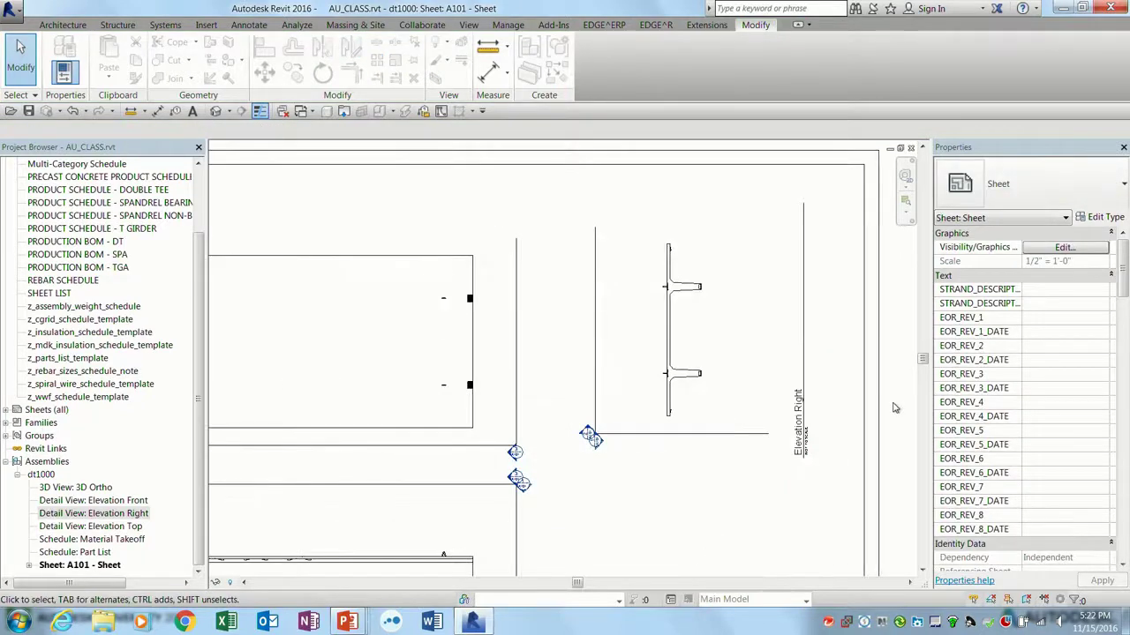
- Set the Elevation Right viewport's rotation on the sheet to None and move it back beside the Elevation Top view
left_click(776, 309)
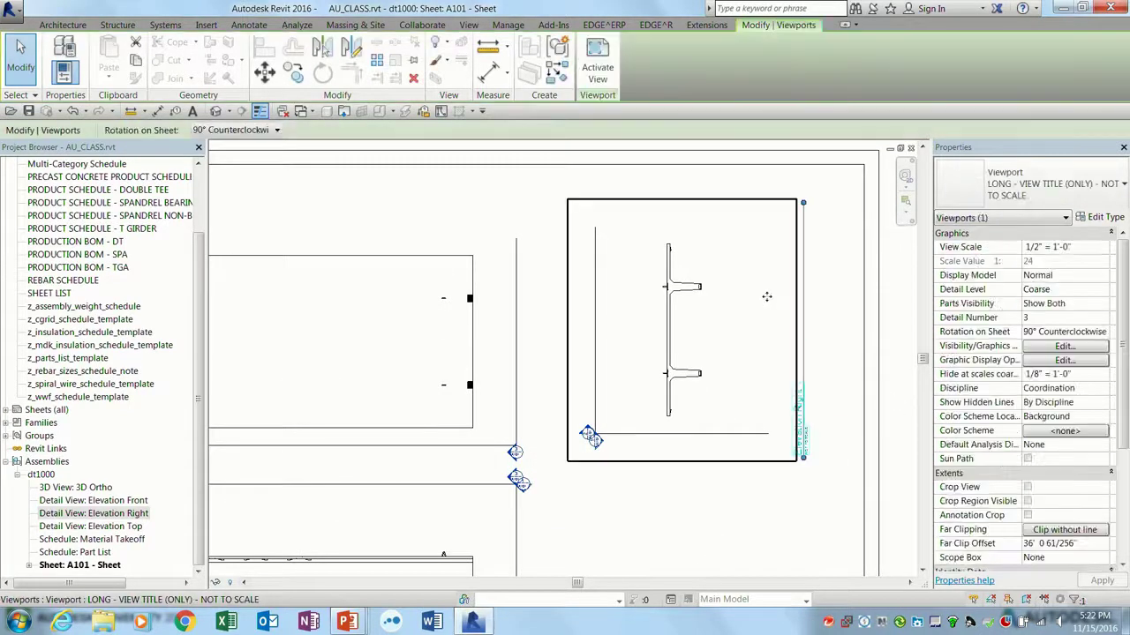
left_click(1104, 333)
left_click(1037, 345)
left_click_drag(817, 353, 644, 336)
- Activate the Elevation Right view, show its crop region and rotate the region by 90 degrees
double_click(685, 315)
scroll(638, 292, "down", 2)
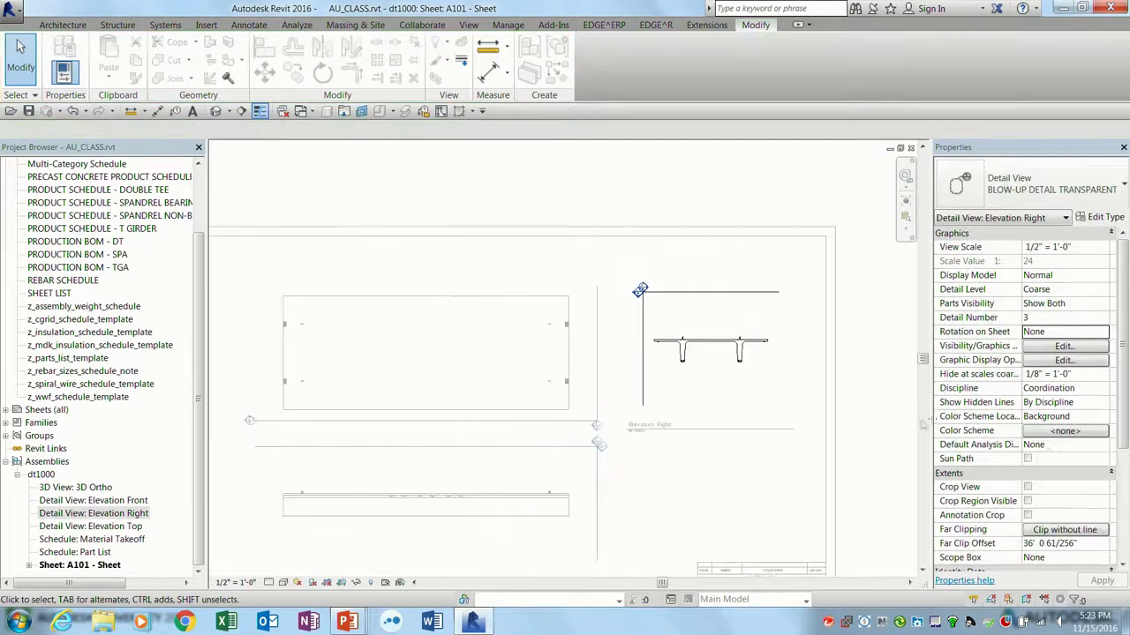
left_click(1028, 500)
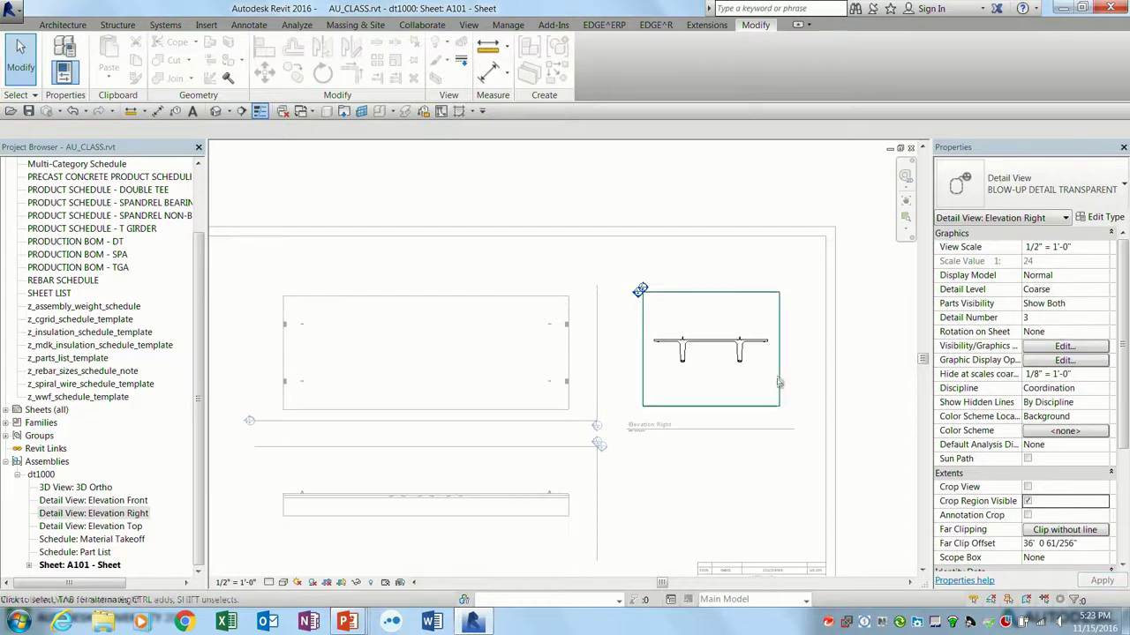
left_click(779, 379)
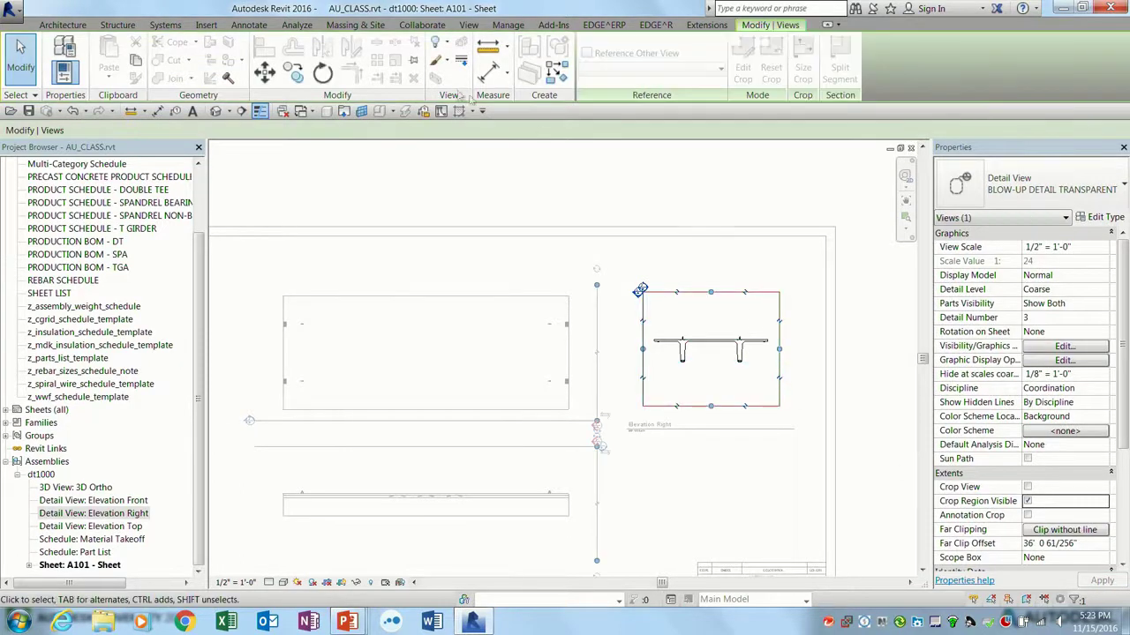
left_click(323, 74)
left_click(571, 259)
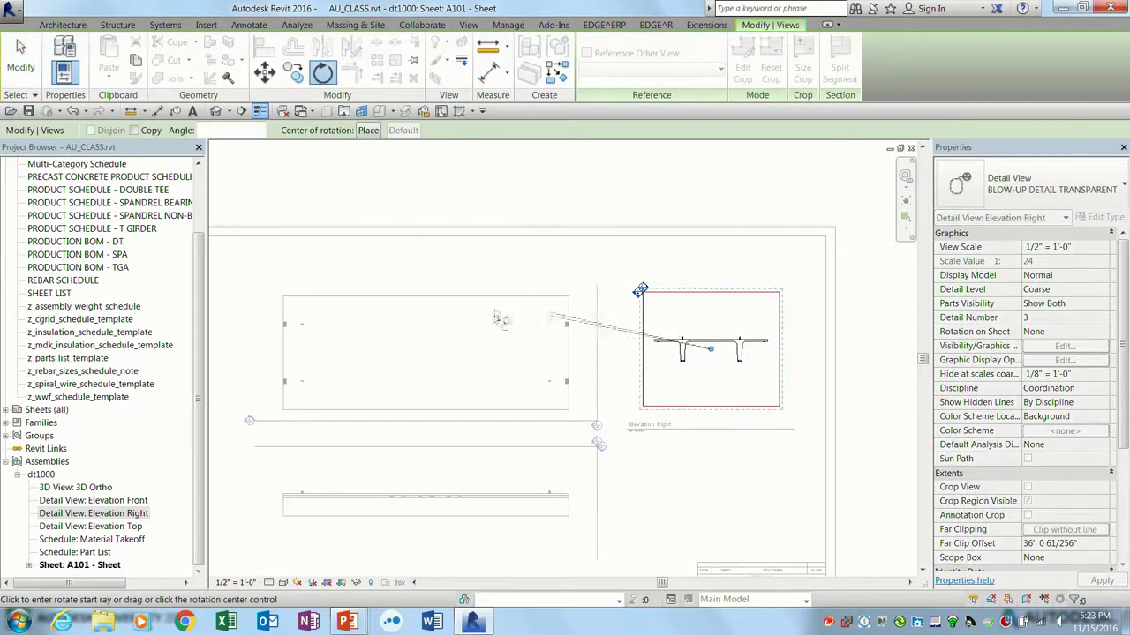
type("90")
key("Return")
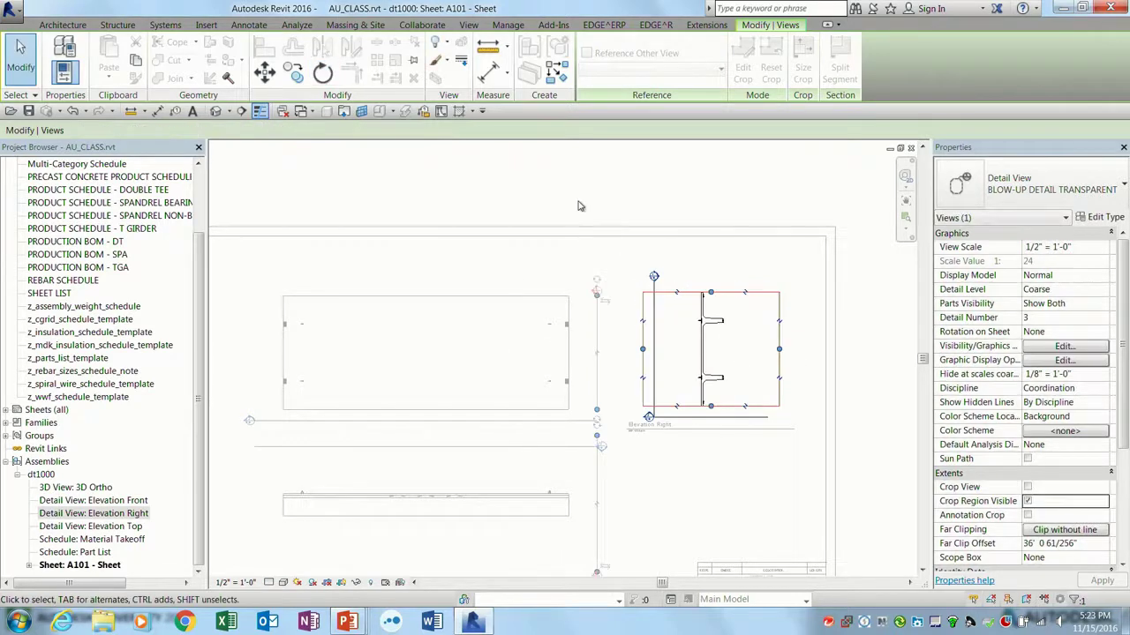
- Hide the crop region, deactivate the view and move the Elevation Right viewport into line with the Elevation Top view
left_click(1028, 502)
double_click(722, 331)
left_click(715, 343)
left_click_drag(715, 343, 721, 347)
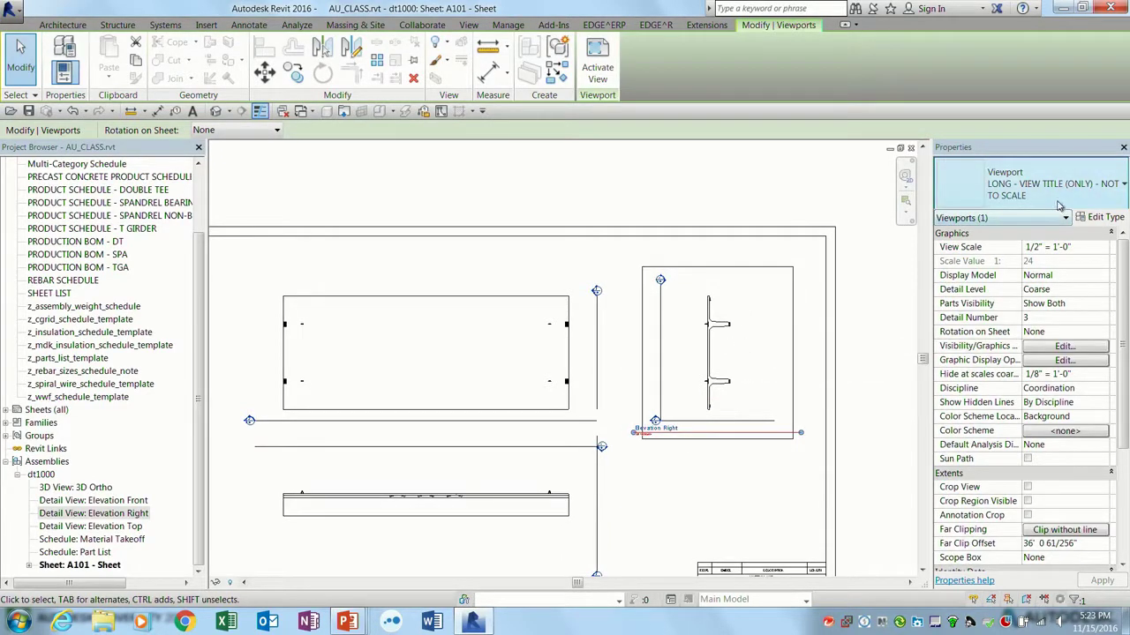
- Set the Elevation Right viewport's type to NO TITLE and deselect it
scroll(747, 422, "up", 1)
left_click(1028, 183)
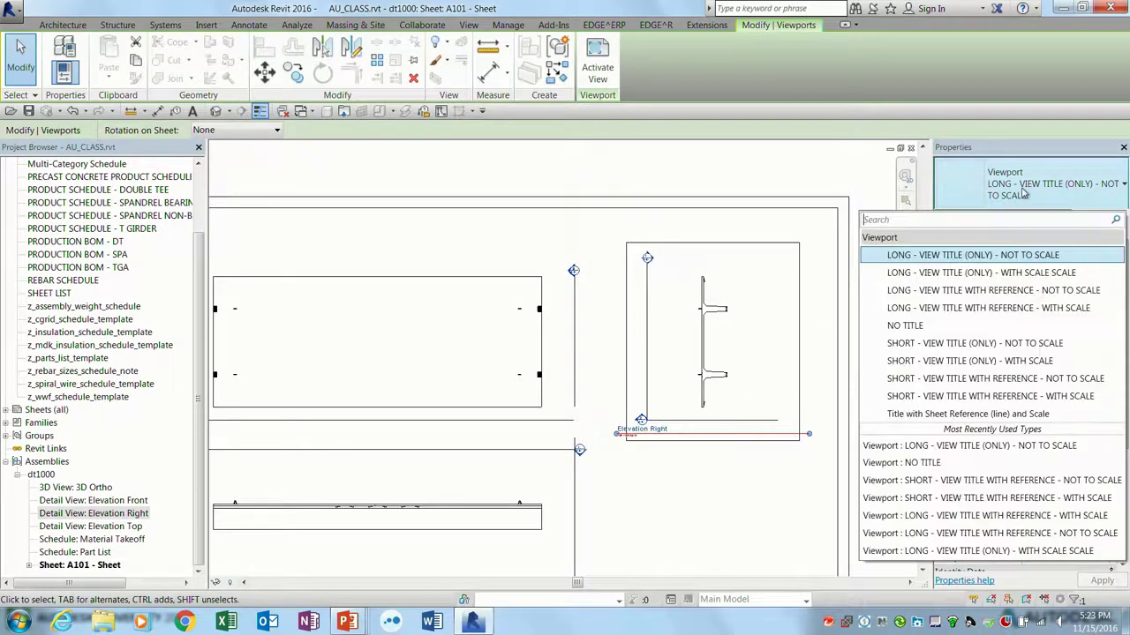
left_click(907, 326)
scroll(711, 402, "down", 2)
left_click(879, 330)
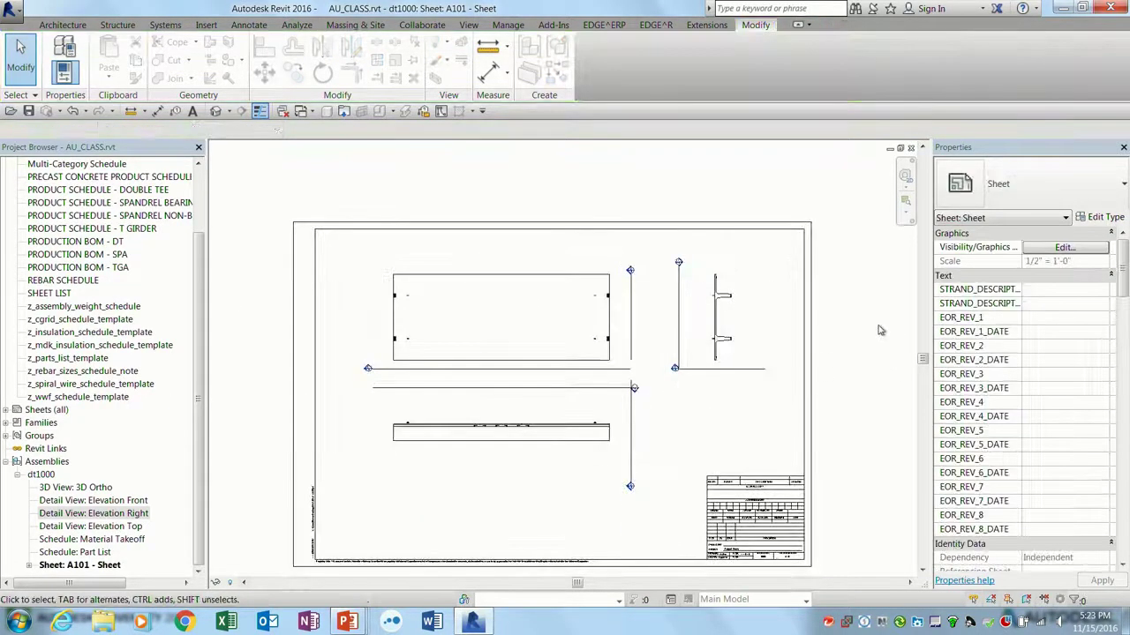
- Switch the Elevation Right viewport's type back to LONG - VIEW TITLE (ONLY) - NOT TO SCALE
middle_click_drag(821, 305, 784, 270)
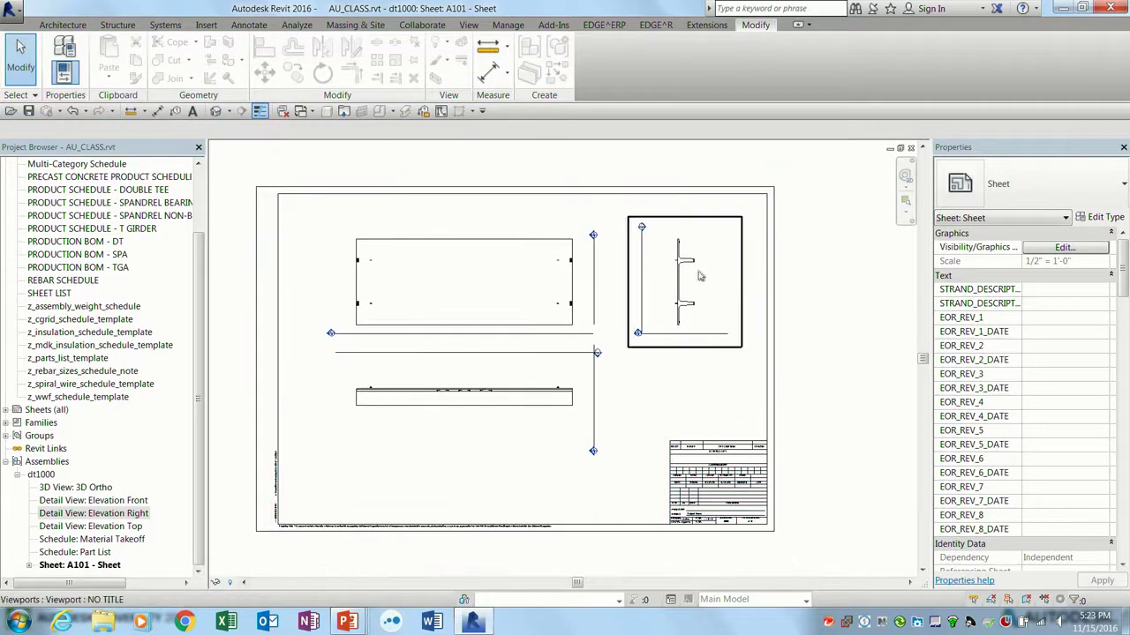
left_click(706, 292)
left_click(1028, 184)
left_click(971, 255)
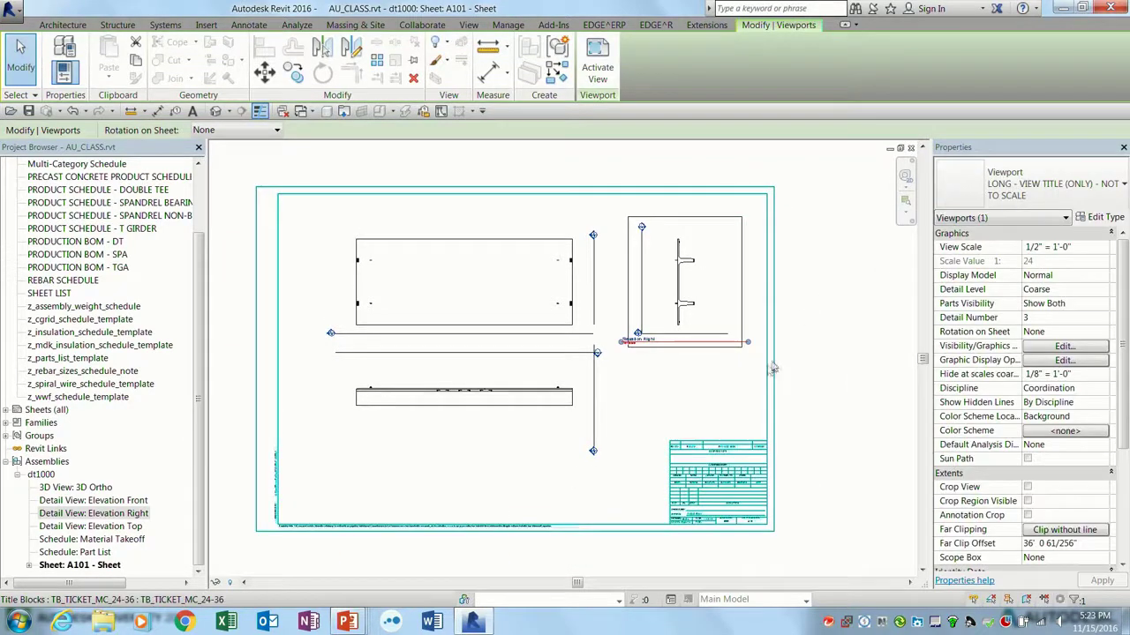
scroll(676, 386, "up", 3)
scroll(676, 385, "down", 4)
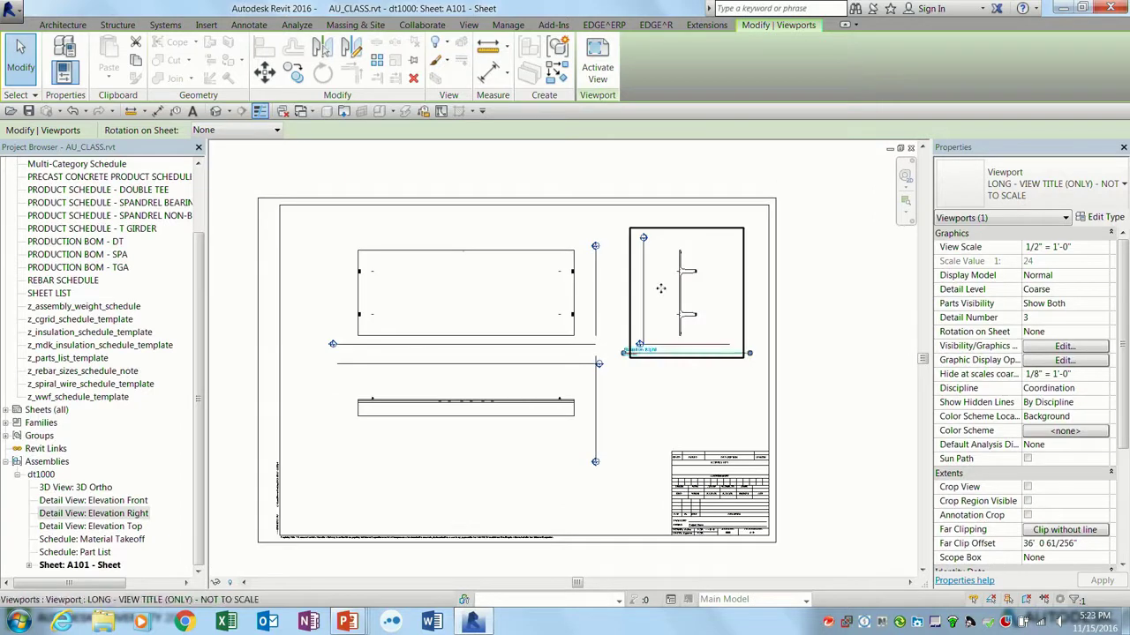
- Change the Elevation Right viewport's type to NO TITLE again and clear the selection
left_click(1045, 189)
left_click(900, 325)
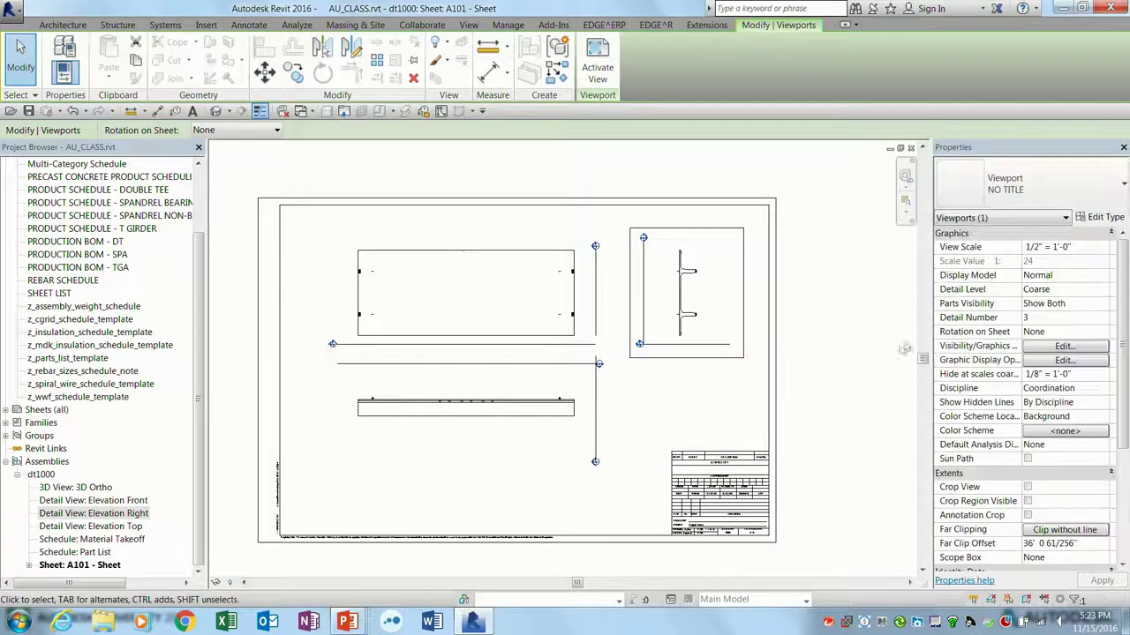
left_click(845, 385)
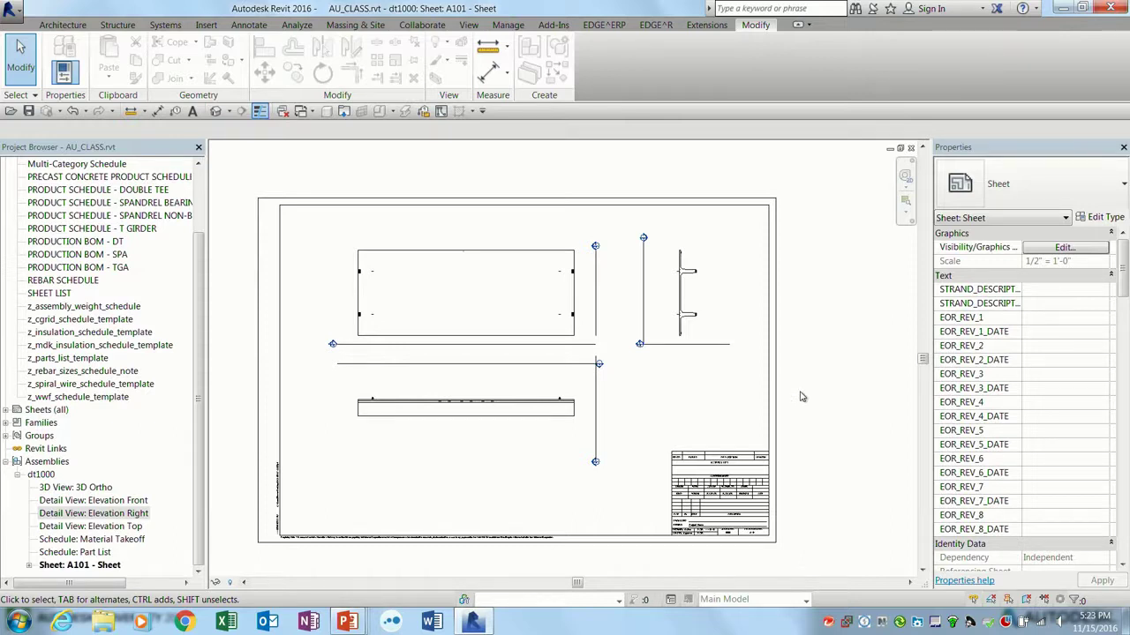
- Shift the Elevation Top and Elevation Front viewports together to the left on the sheet, and move the Elevation Right viewport left beside them
left_click(534, 322)
left_click(517, 361, "ctrl")
left_click_drag(485, 305, 441, 302)
left_click(633, 287)
left_click_drag(634, 287, 582, 288)
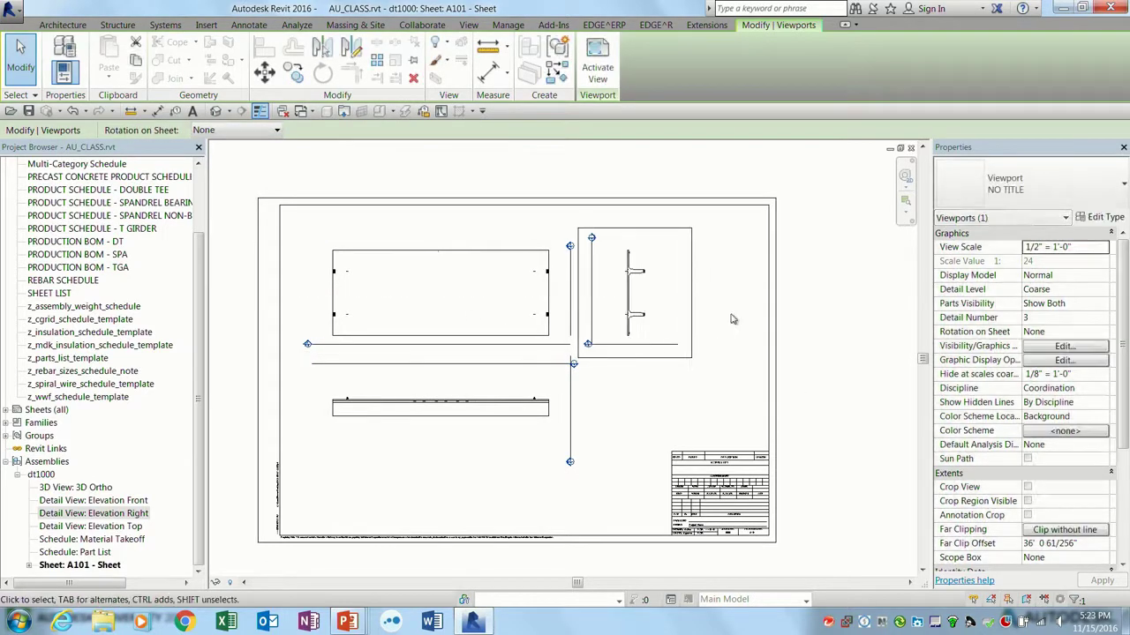
left_click(836, 318)
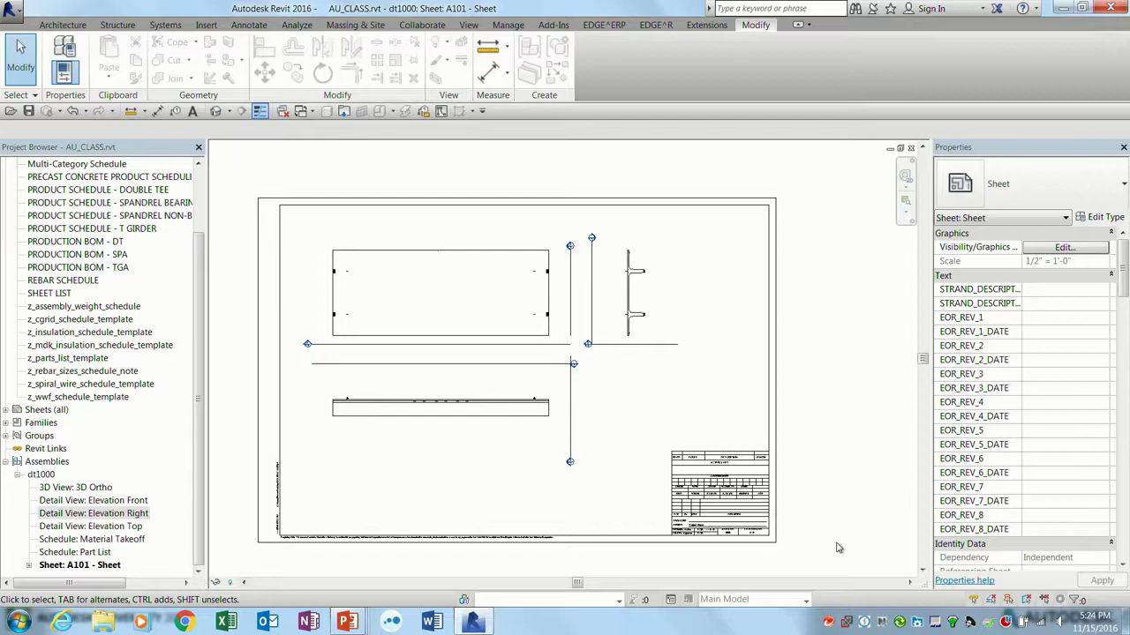
- Select the Elevation Top viewport, bring up its view template property and activate the view on the sheet
left_click(457, 297)
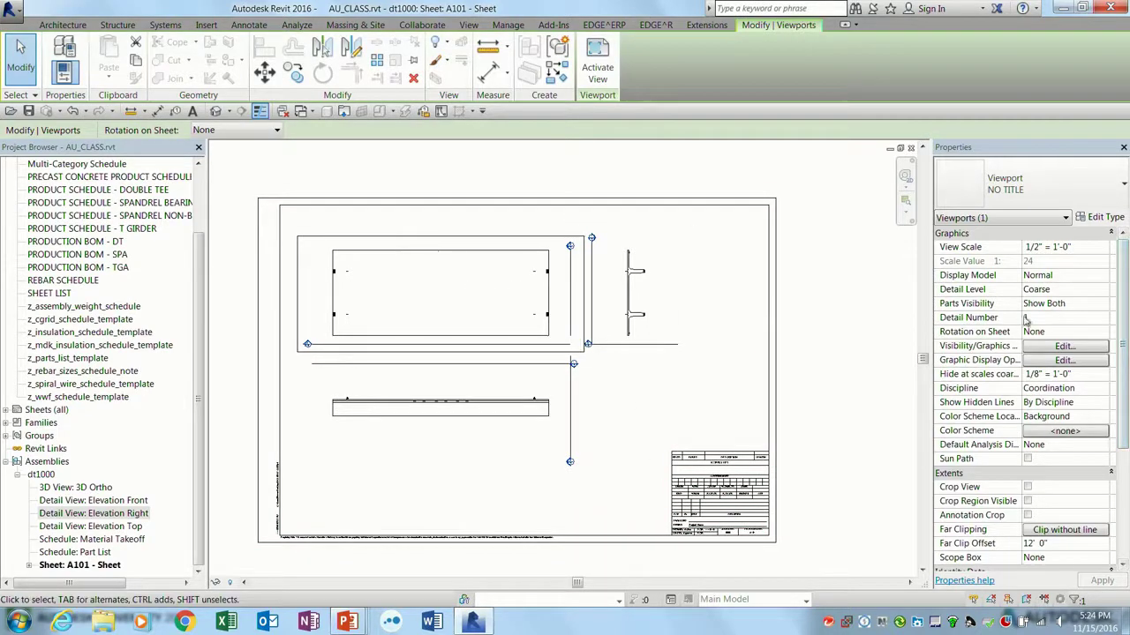
left_click(1126, 416)
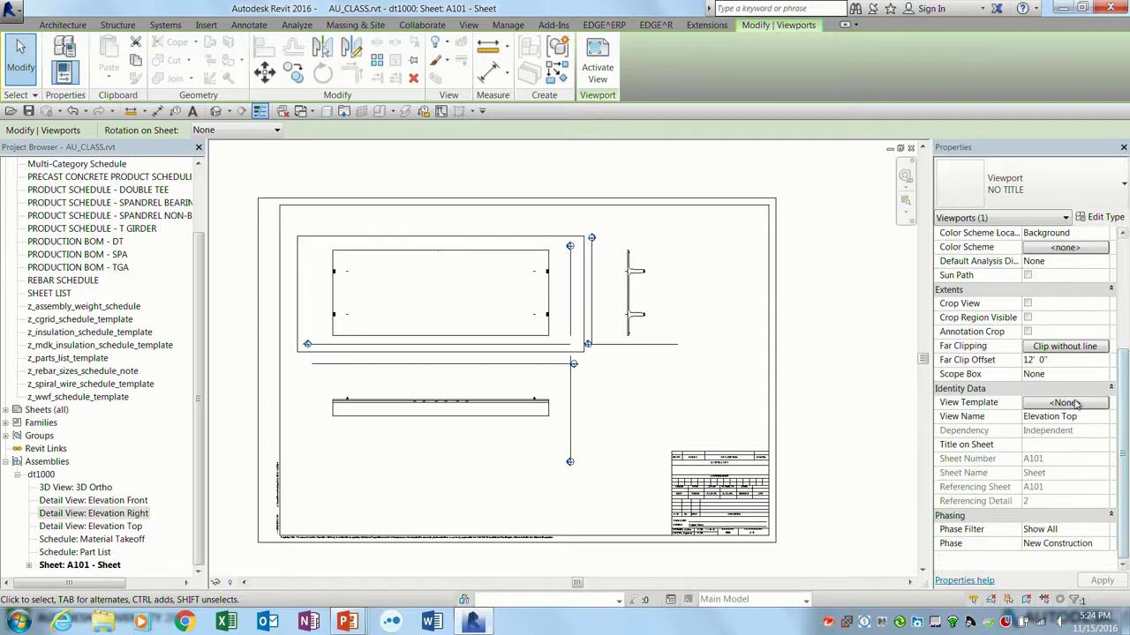
double_click(496, 275)
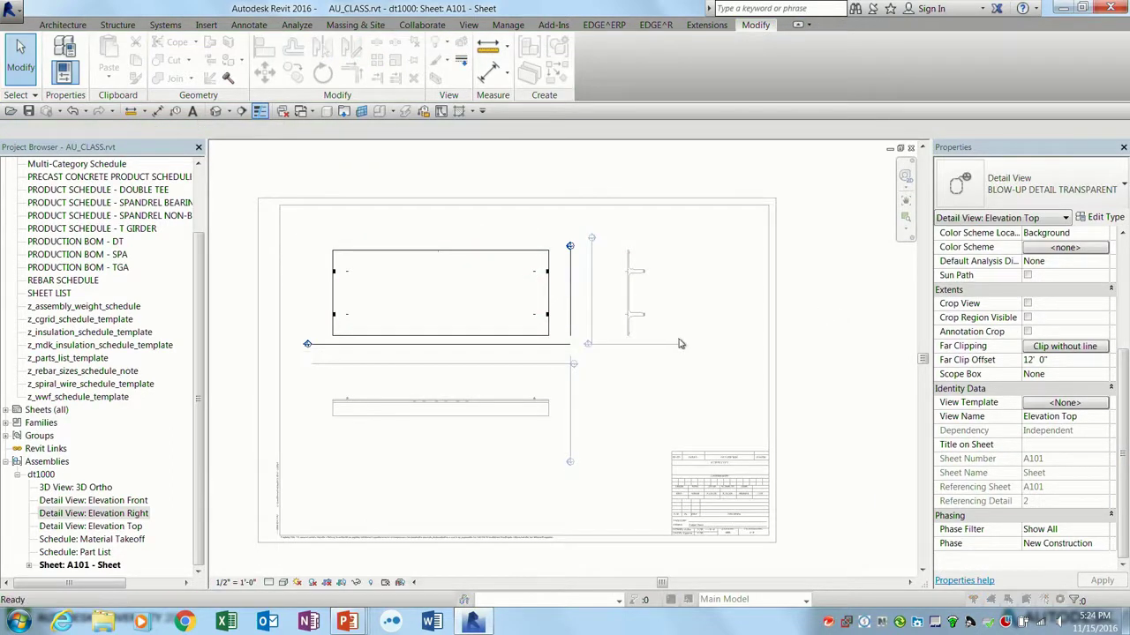
- In the Elevation Top view's visibility/graphic overrides, set the Structural Framing projection line weight to 12
key("v")
key("g")
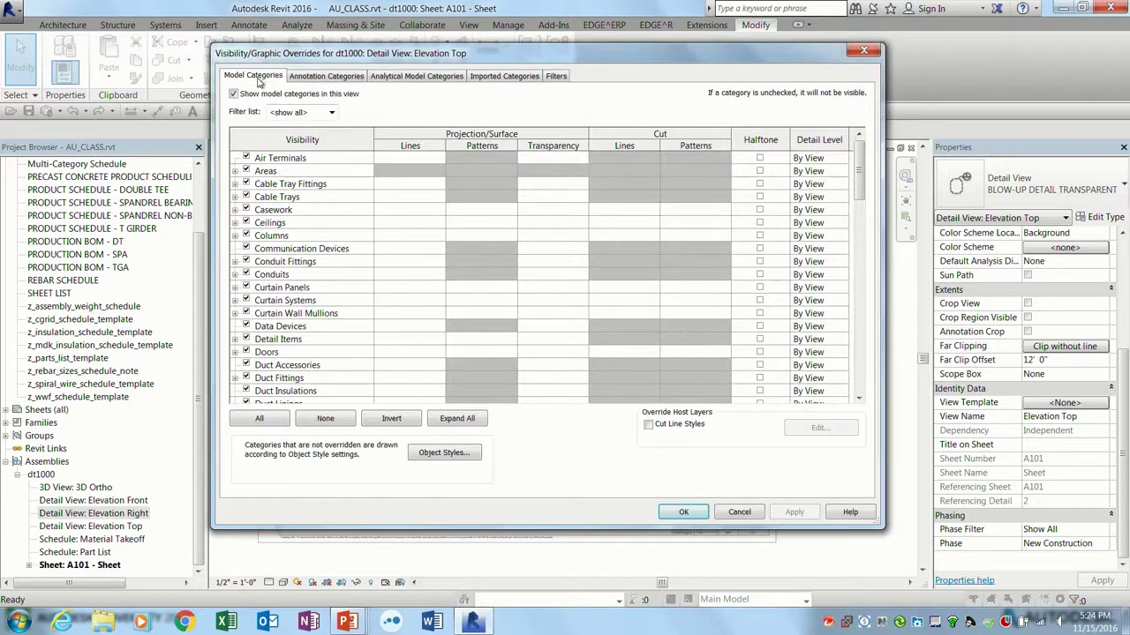
key("s")
scroll(350, 300, "down", 4)
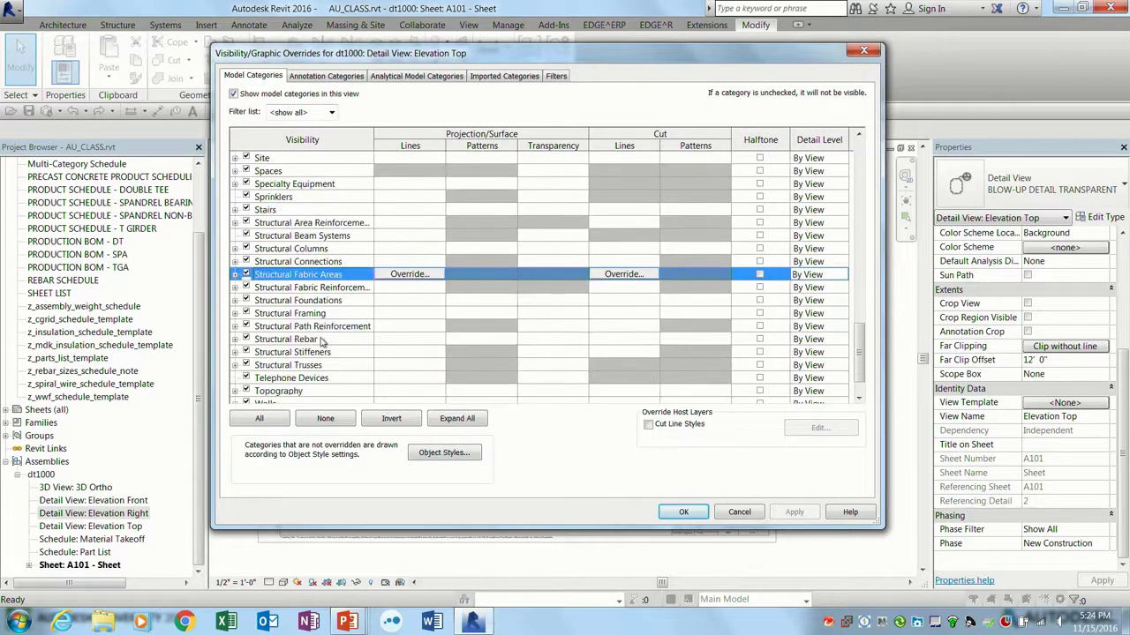
left_click(320, 276)
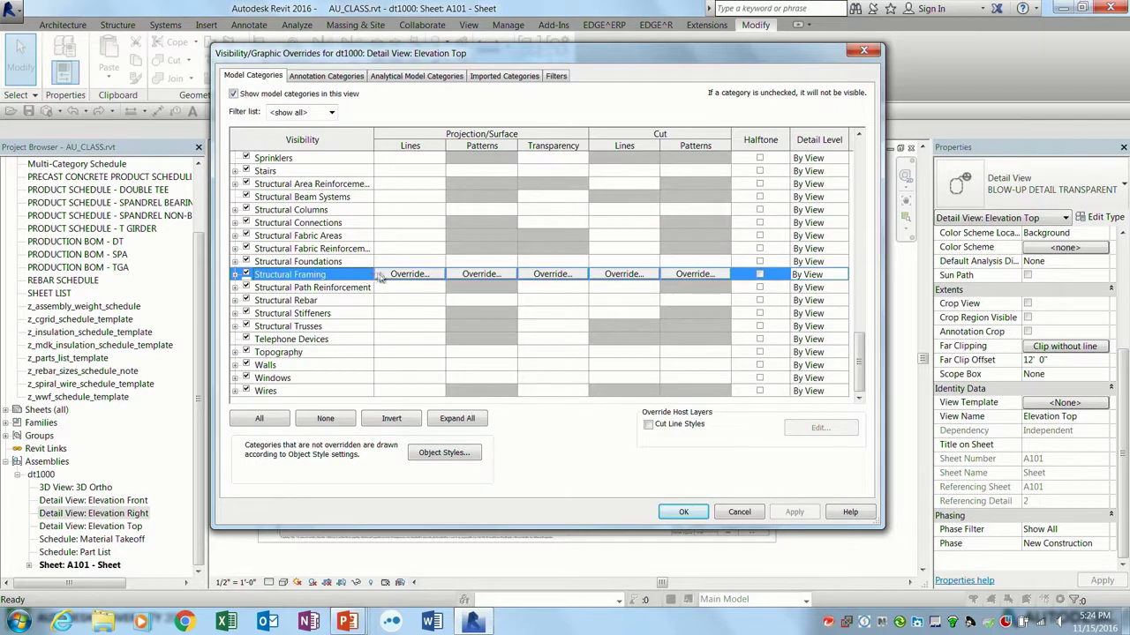
left_click(394, 275)
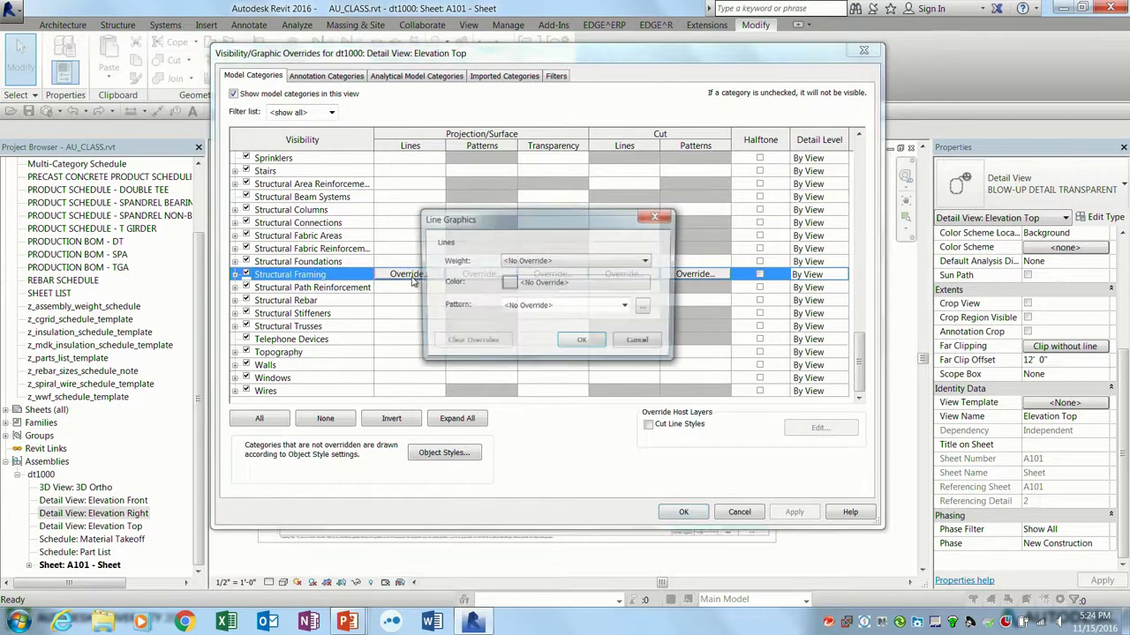
left_click(553, 261)
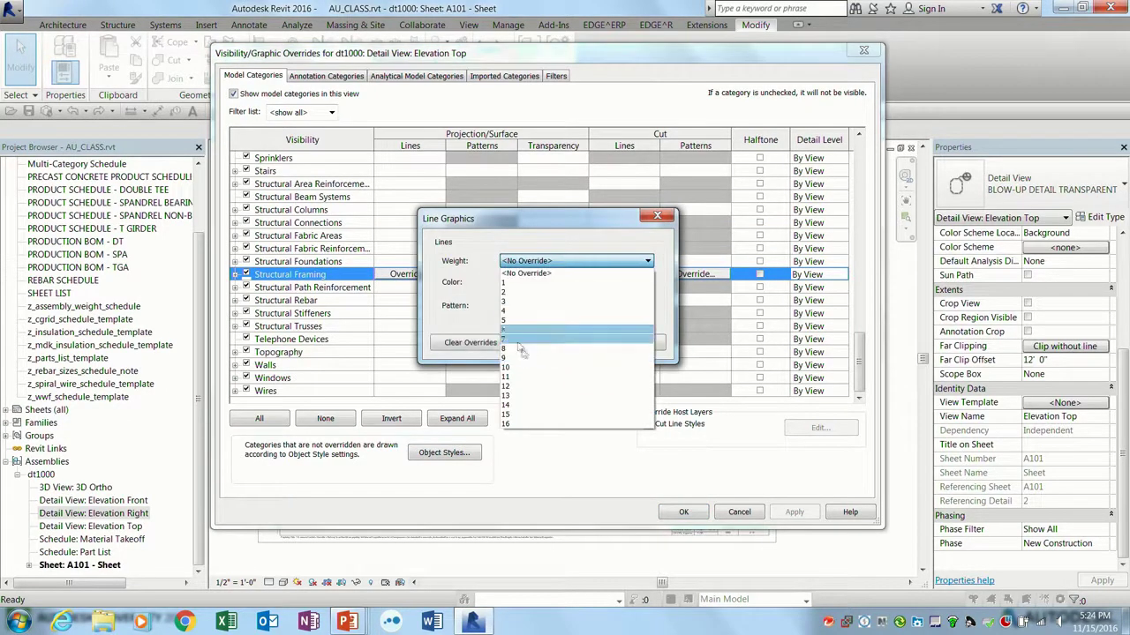
left_click(521, 385)
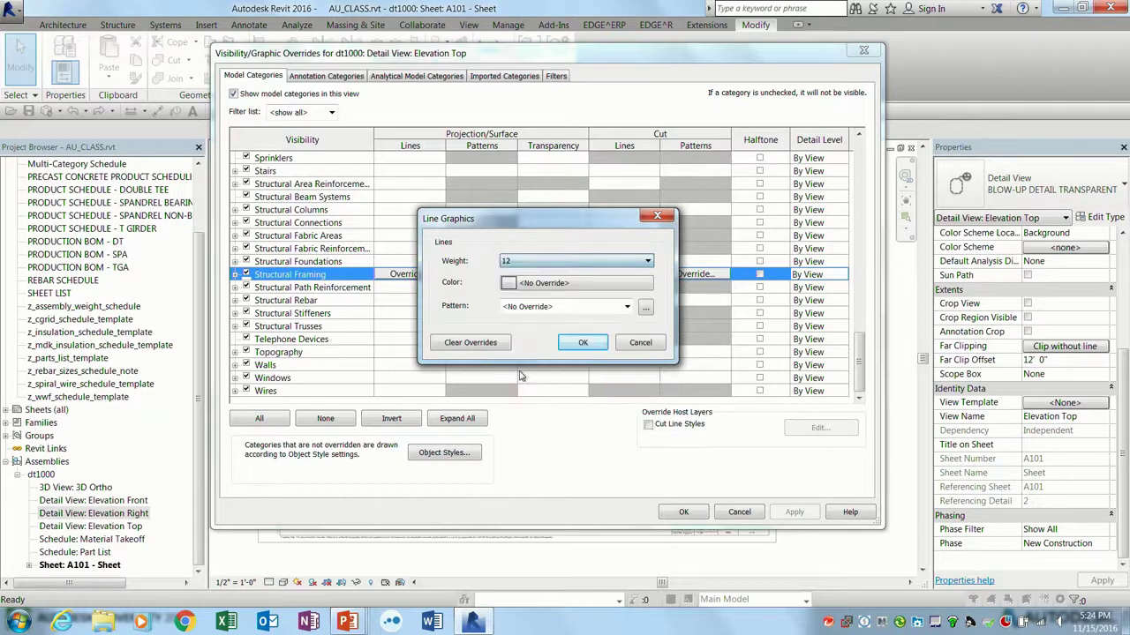
- Override the Structural Framing projection line color with blue and apply the overrides to the Elevation Top view
left_click(543, 283)
left_click(491, 302)
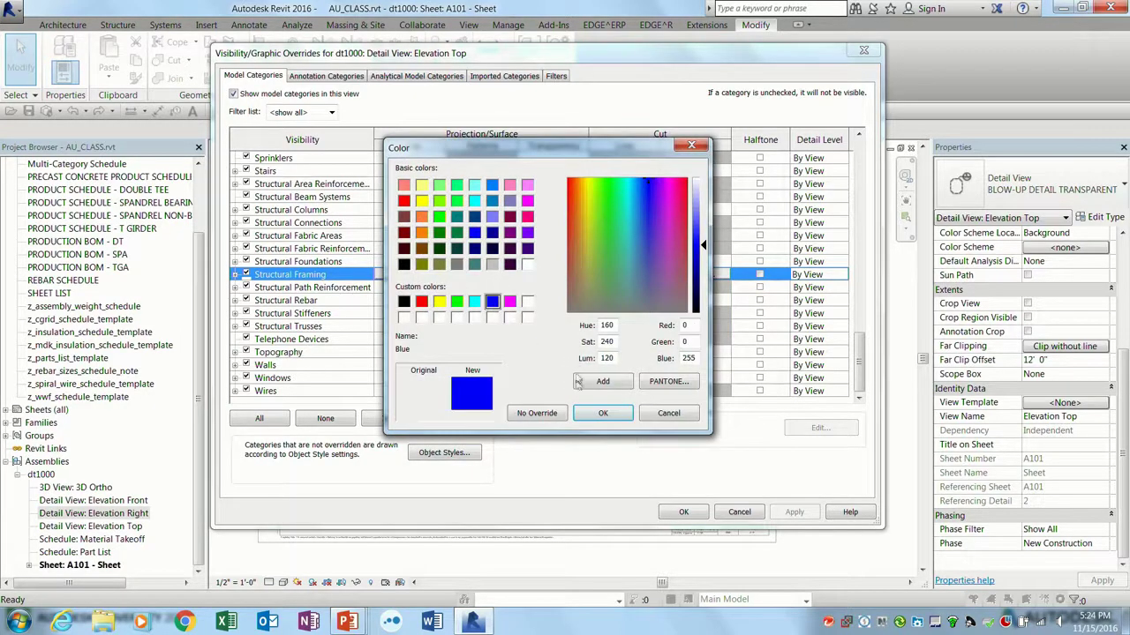
left_click(603, 413)
left_click(582, 342)
left_click(683, 512)
- Turn off thin-line display and examine the double tee outline's line weight in the Elevation Top view
scroll(383, 244, "up", 2)
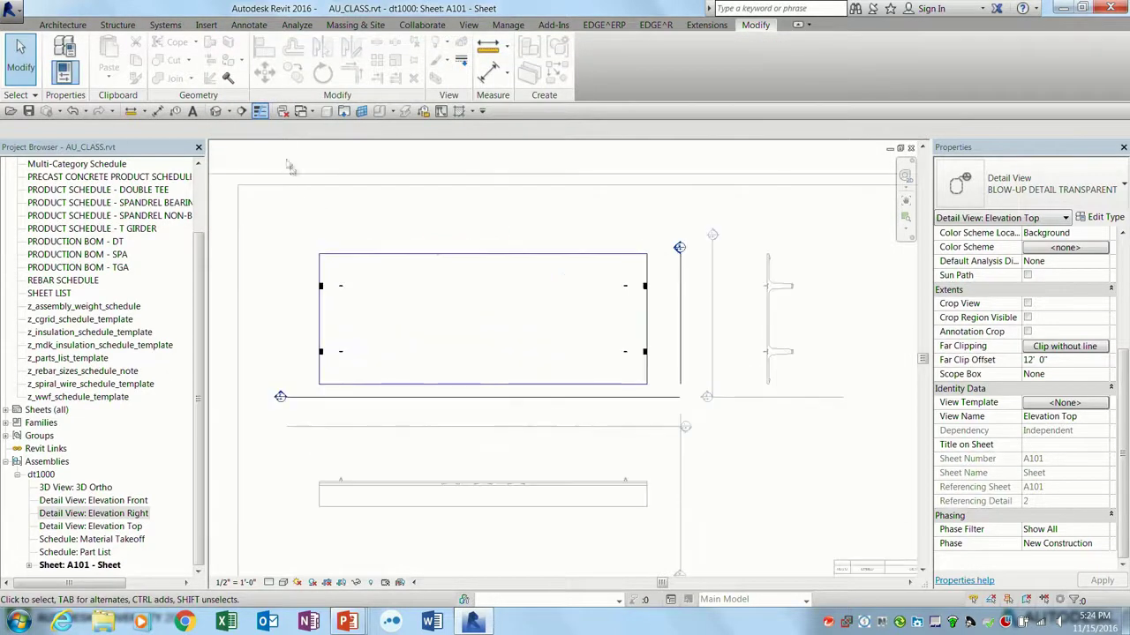
scroll(434, 335, "up", 3)
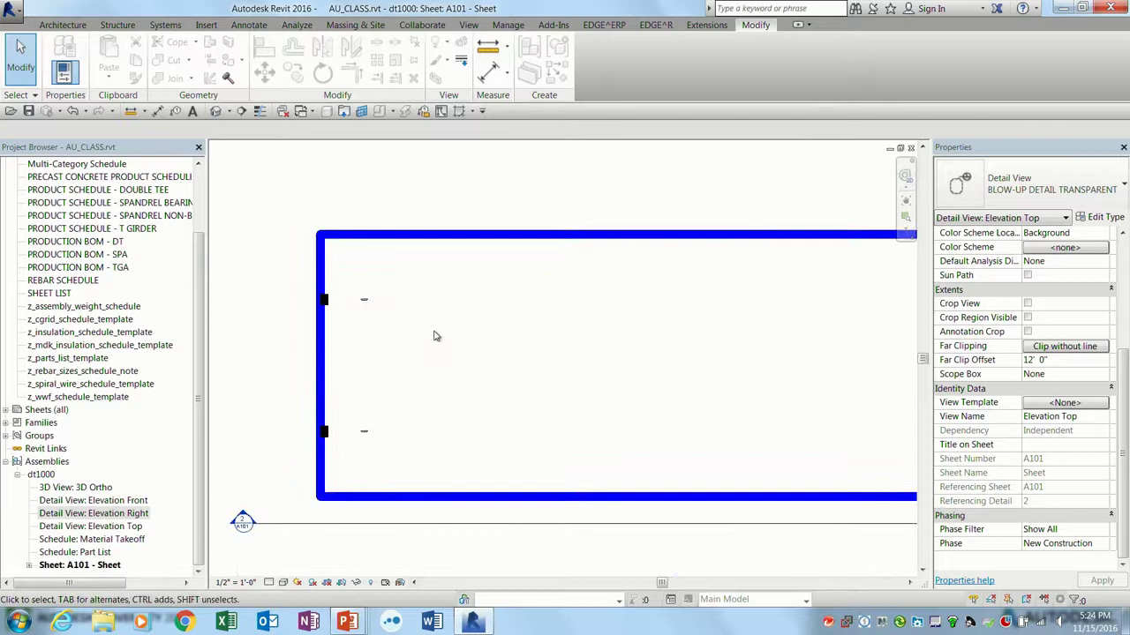
scroll(436, 336, "down", 3)
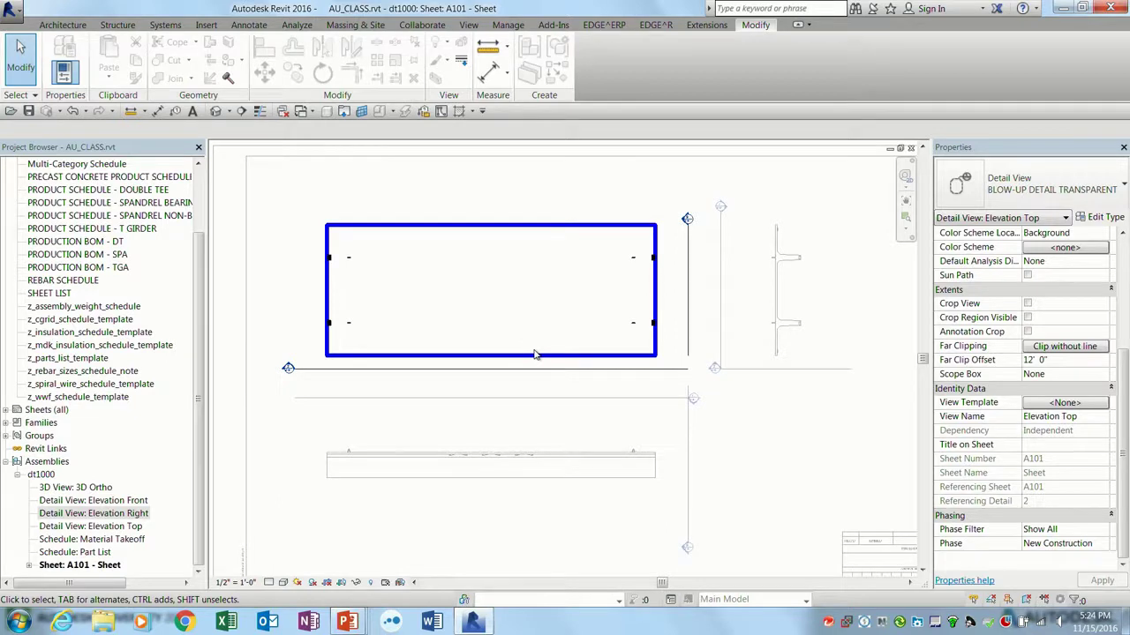
scroll(534, 352, "down", 2)
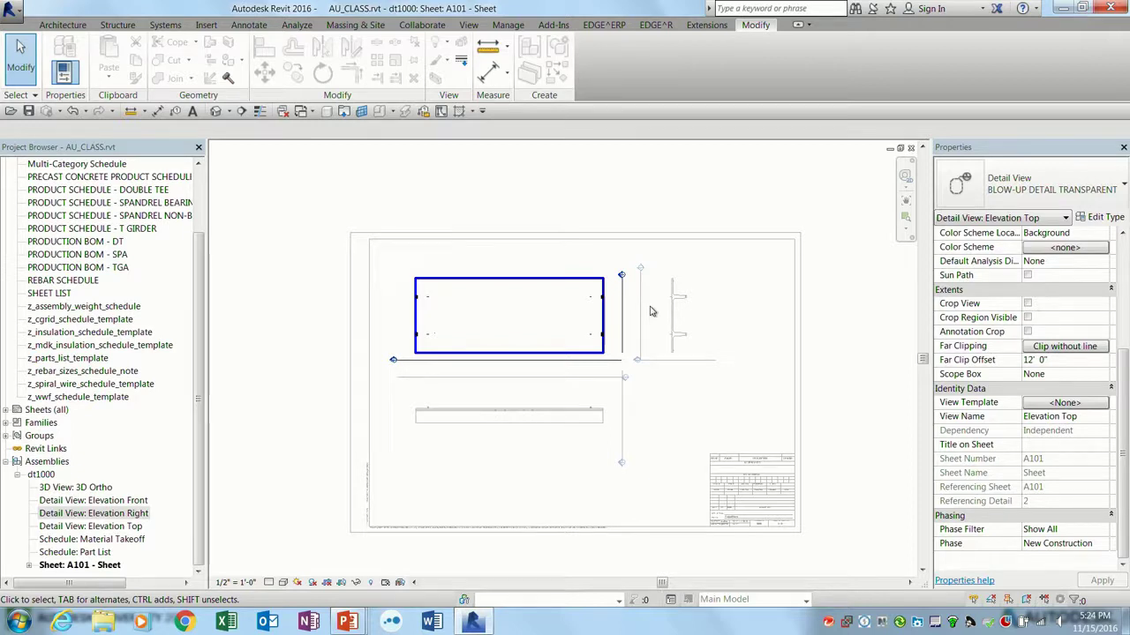
- Choose the TICKET - DT PLAN view template for the Elevation Top view, keeping its View Scale parameter excluded
left_click(1066, 404)
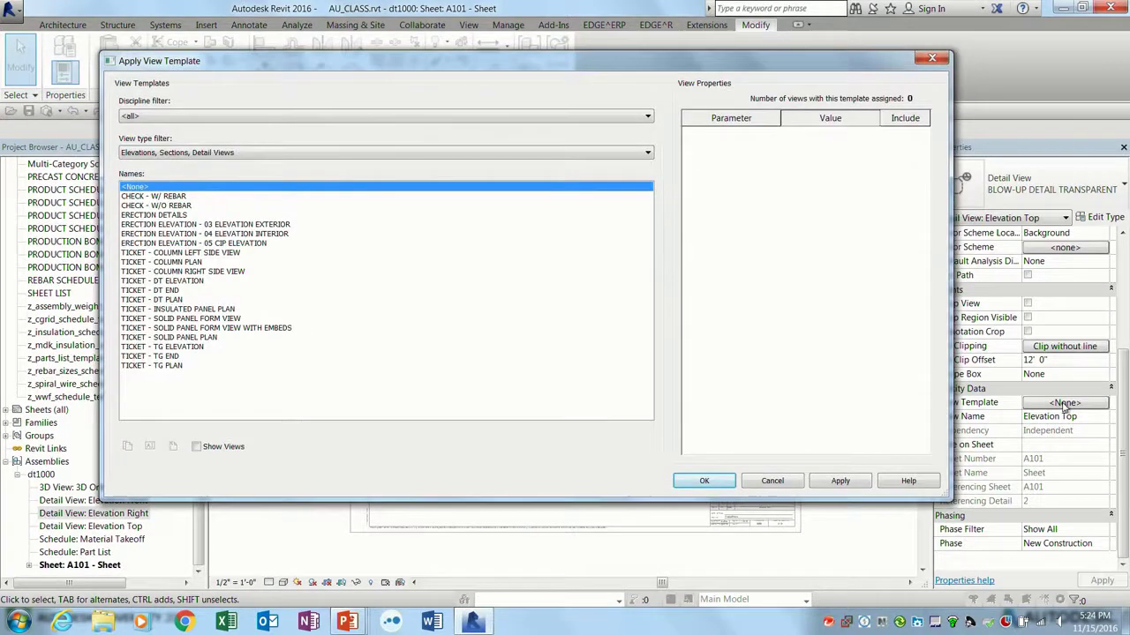
left_click(178, 300)
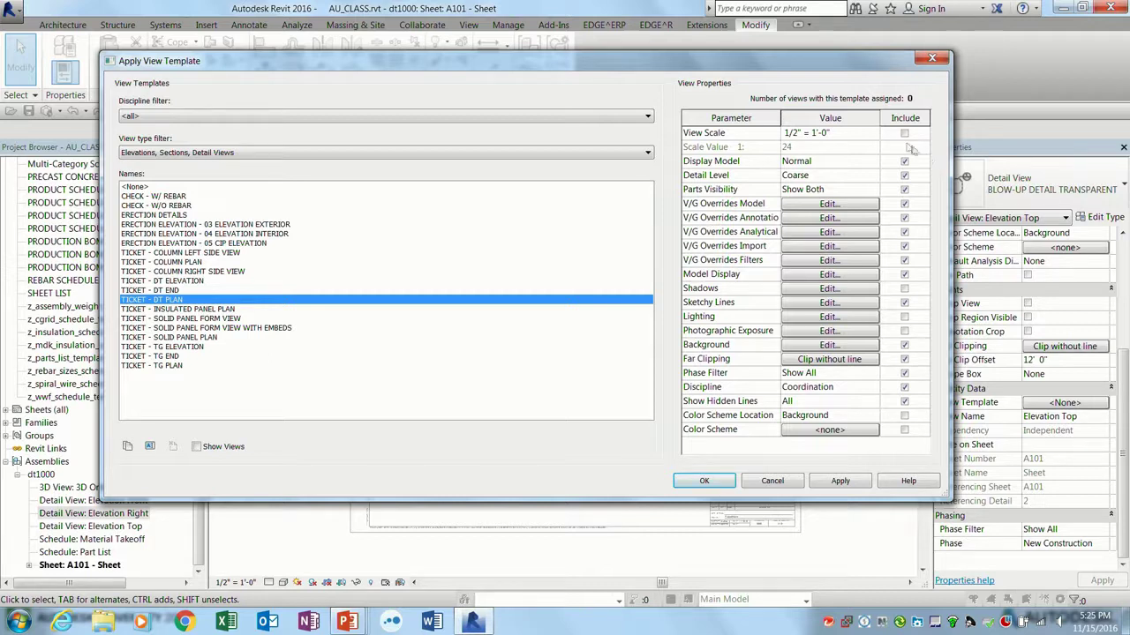
left_click(904, 133)
left_click(903, 134)
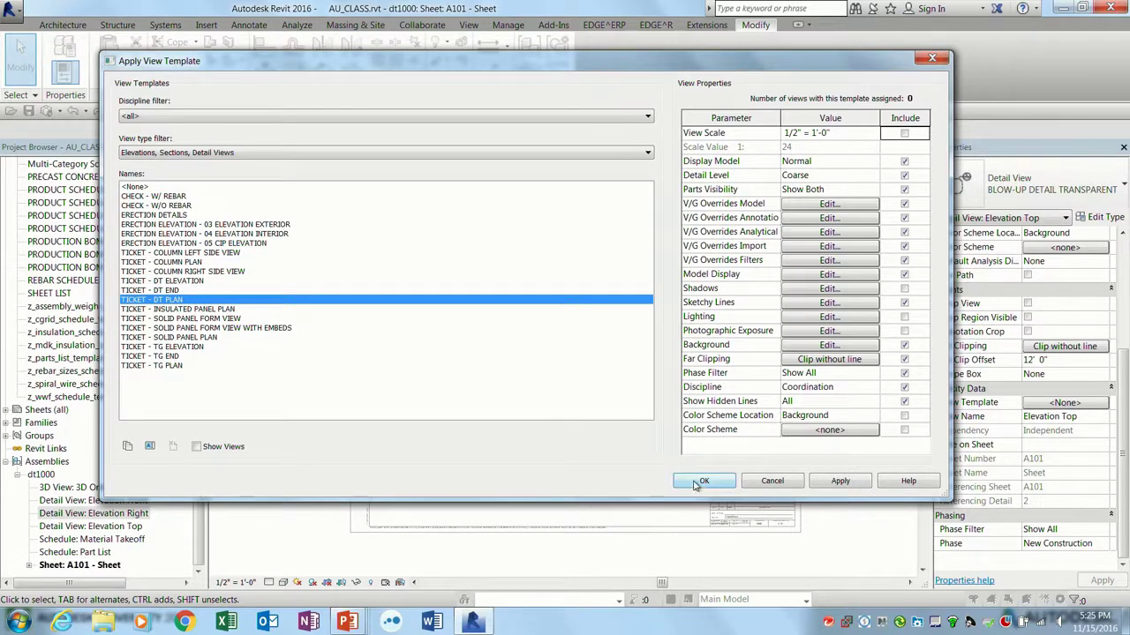
- Examine the model category overrides stored in the TICKET - DT PLAN template and close them without changes
left_click(829, 205)
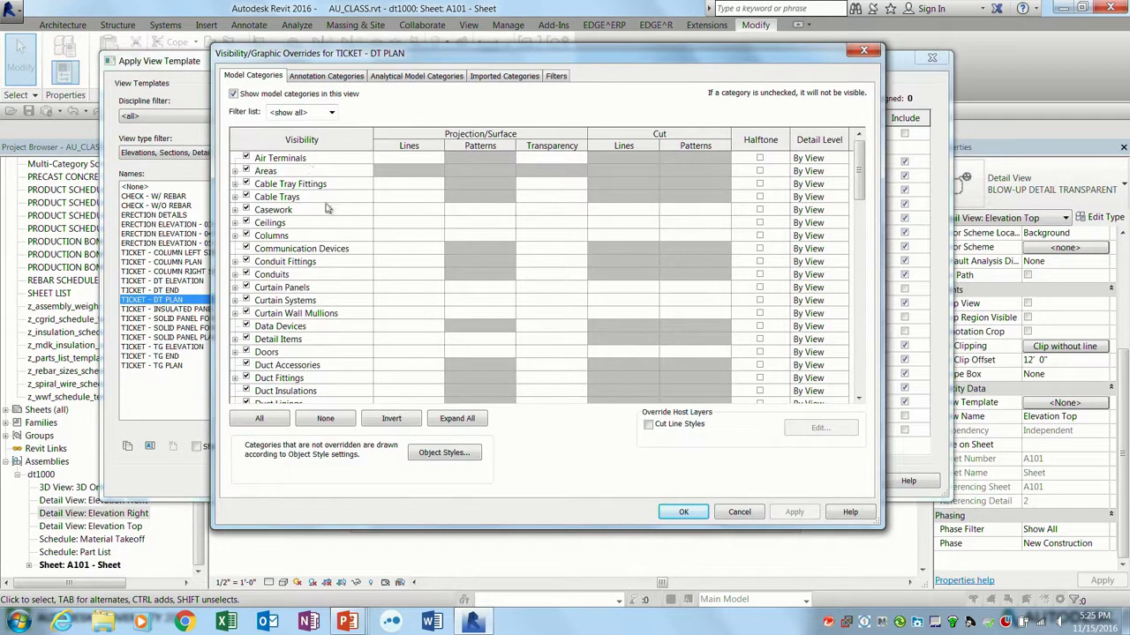
left_click(863, 51)
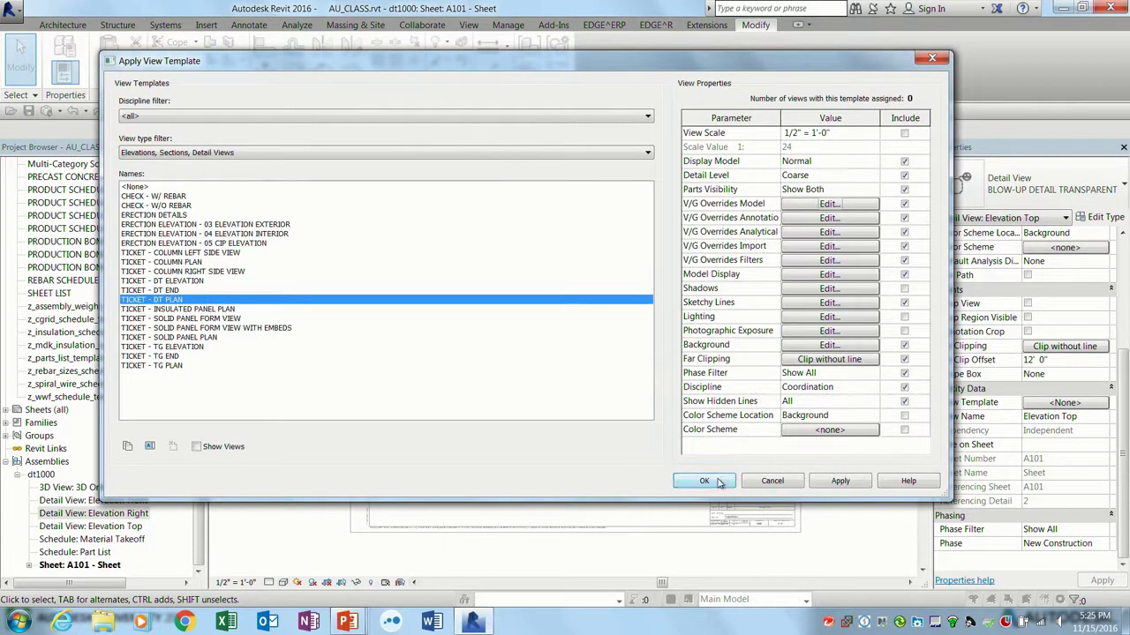
left_click(811, 205)
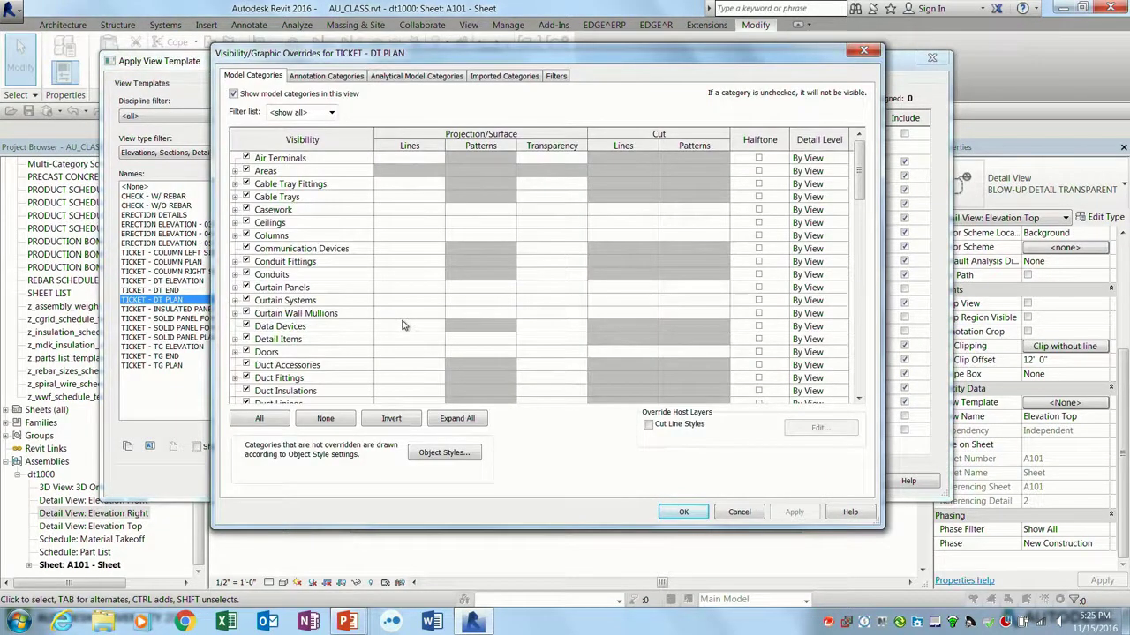
scroll(403, 326, "down", 10)
left_click(863, 51)
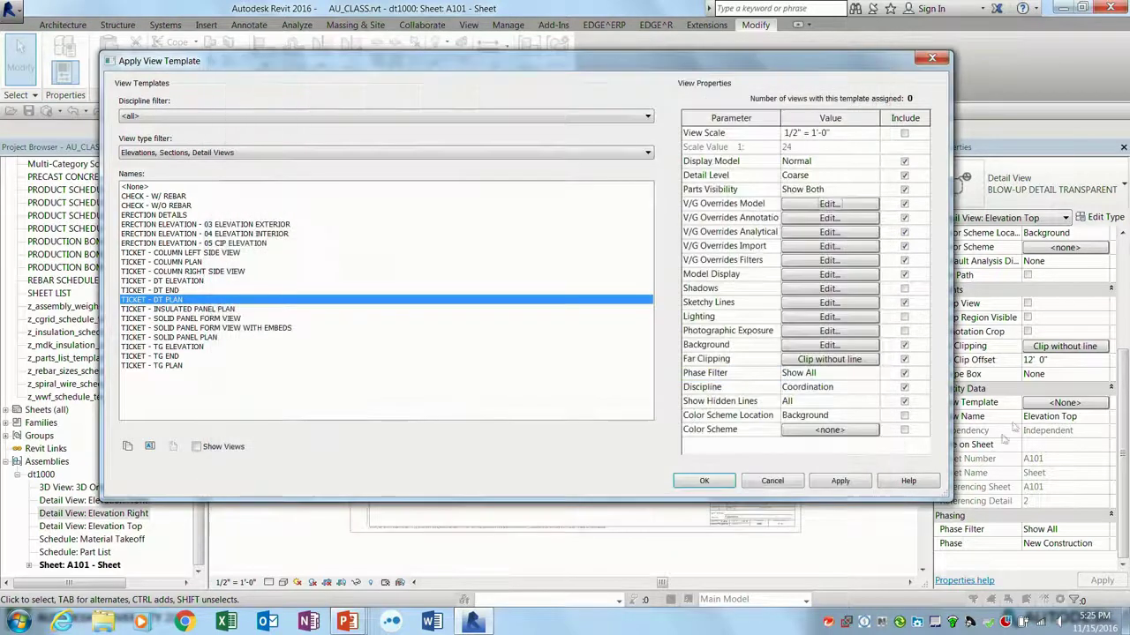
- Assign the chosen TICKET - DT PLAN template to the Elevation Top view and check the resulting plan
left_click(713, 481)
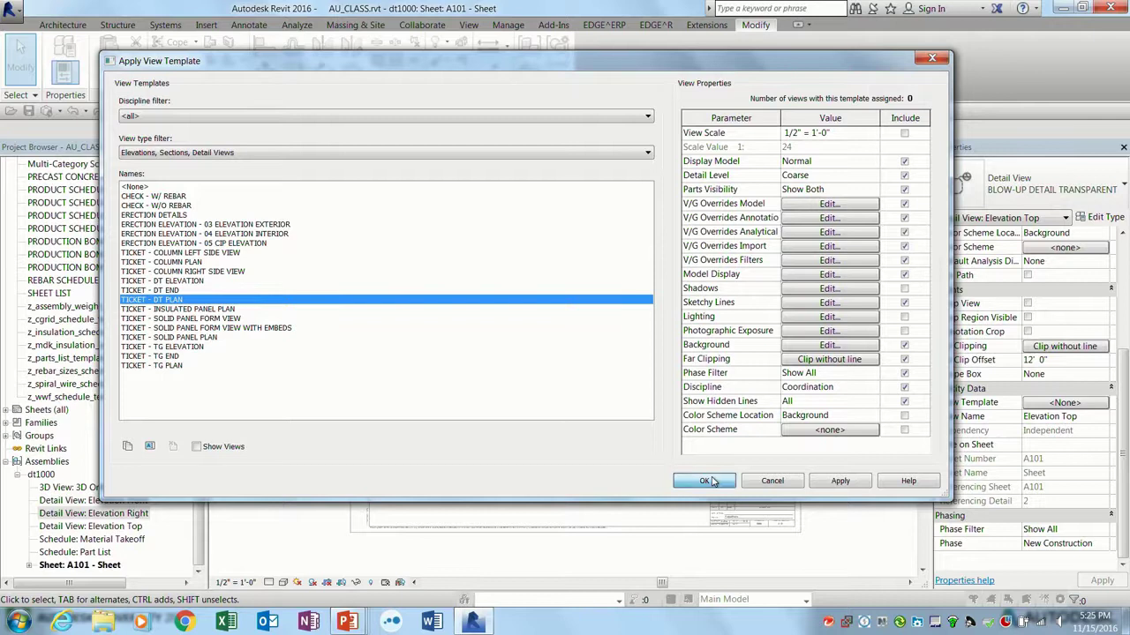
scroll(497, 282, "up", 2)
middle_click_drag(512, 281, 541, 279)
scroll(541, 279, "down", 1)
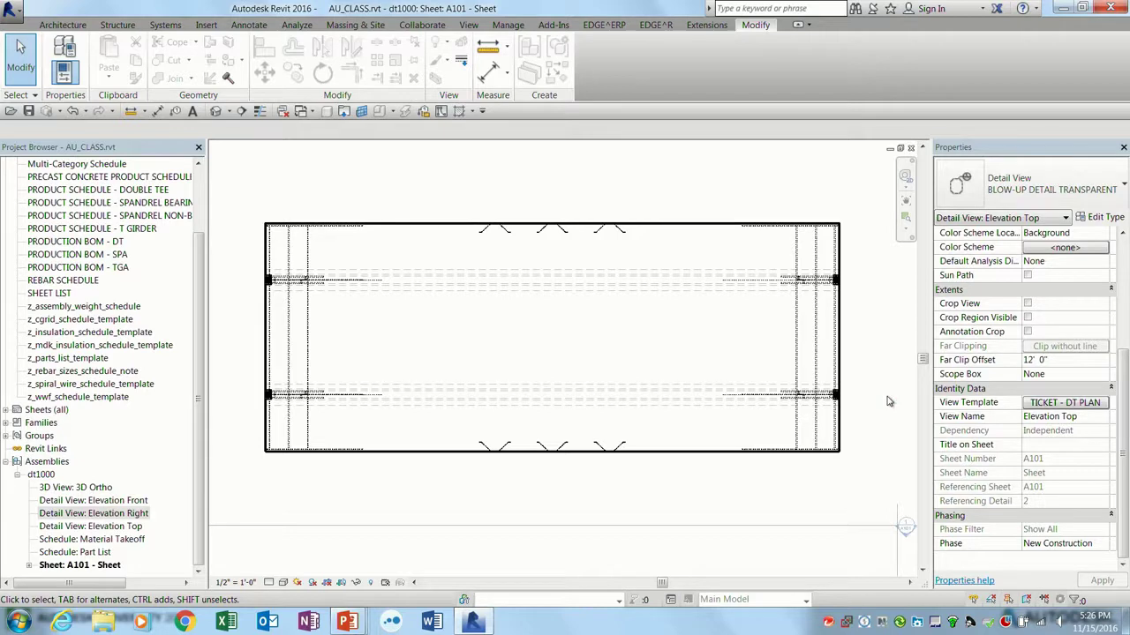
middle_click_drag(882, 375, 878, 367)
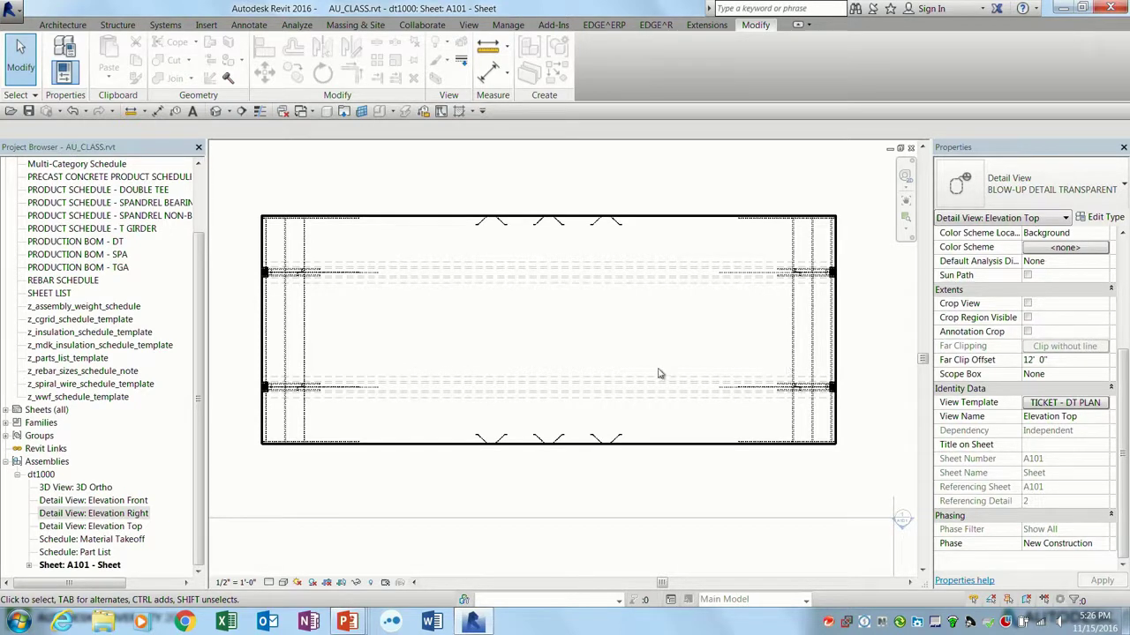
- Assign the TICKET - DT END view template to the Elevation Right view on the sheet
key("z")
key("f")
double_click(813, 285)
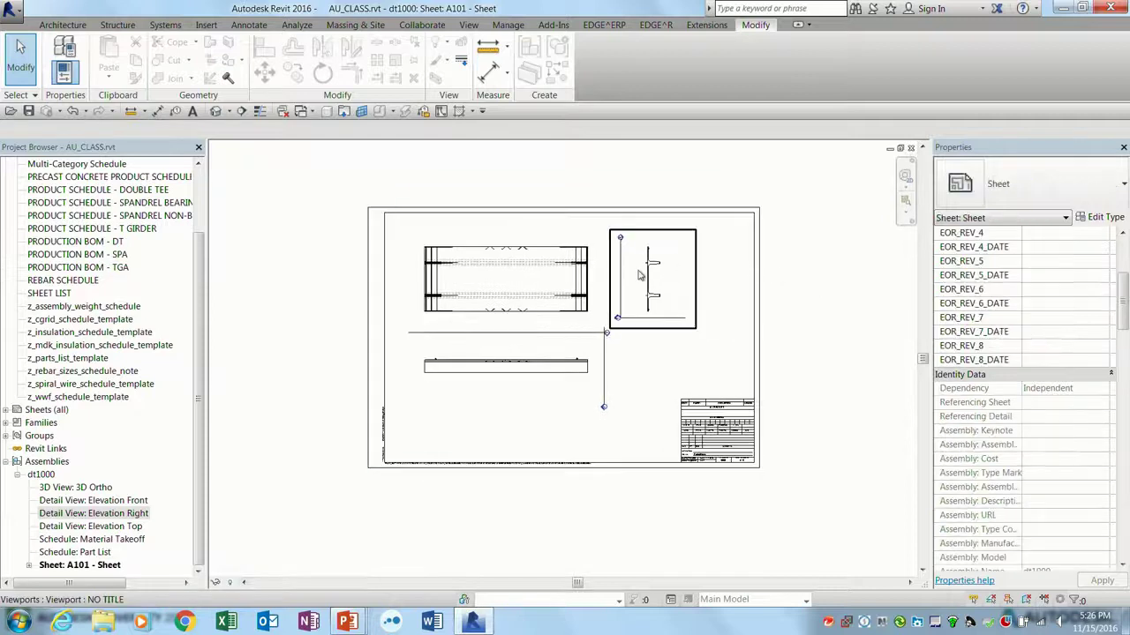
left_click(640, 274)
left_click(1063, 403)
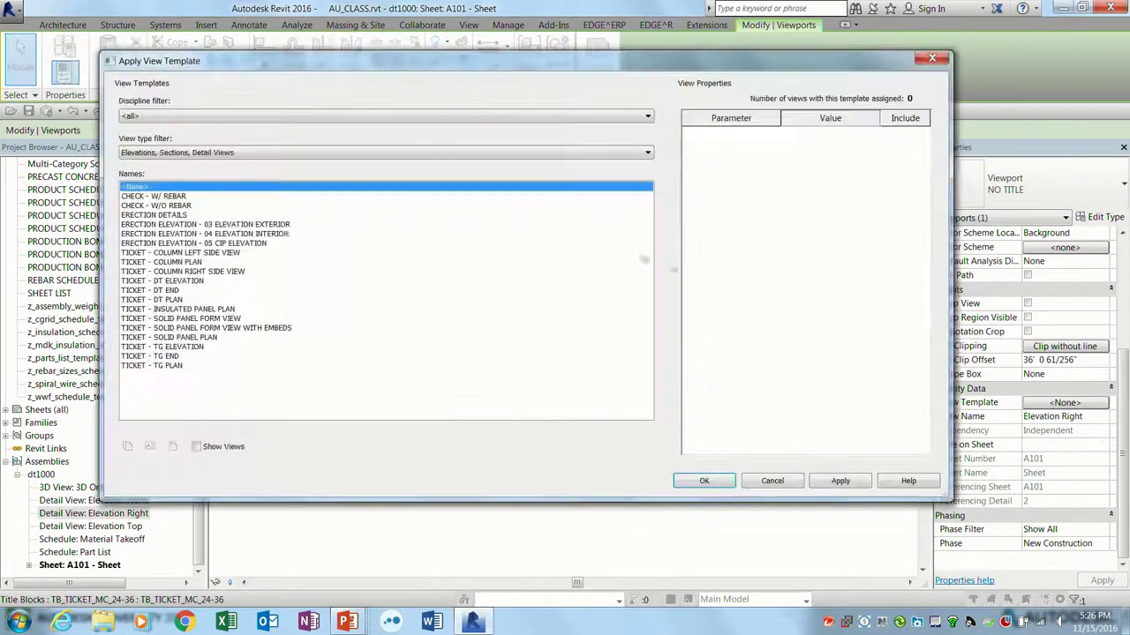
left_click(159, 295)
key("Return")
- Assign the TICKET - DT ELEVATION view template to the Elevation Front view and check the three views on the sheet
left_click(401, 366)
left_click(1064, 402)
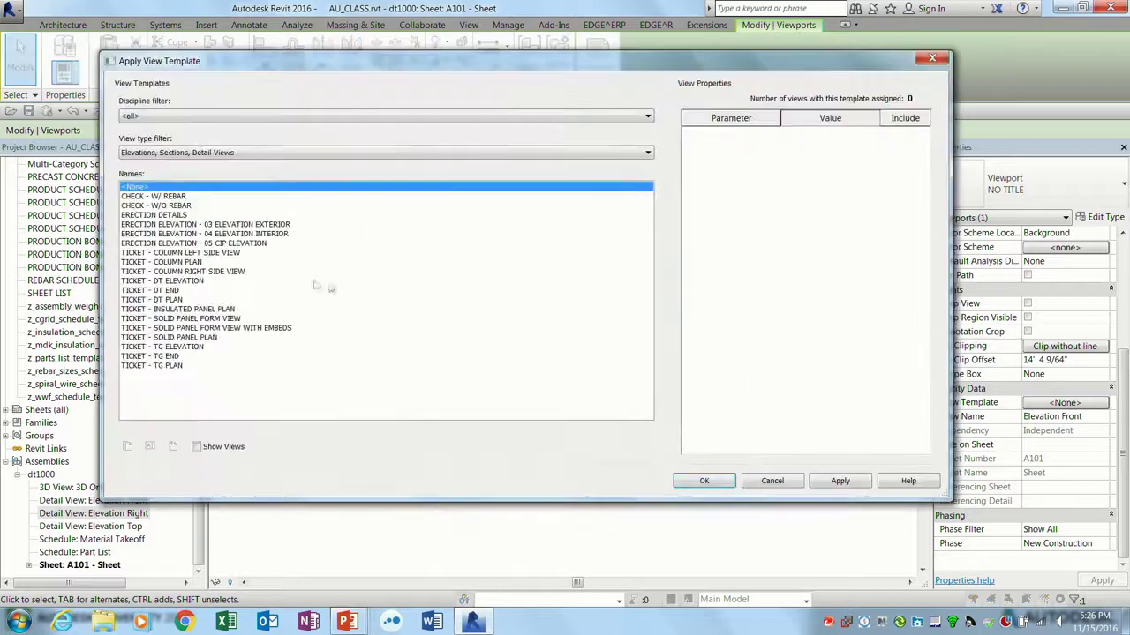
double_click(181, 284)
scroll(491, 270, "up", 3)
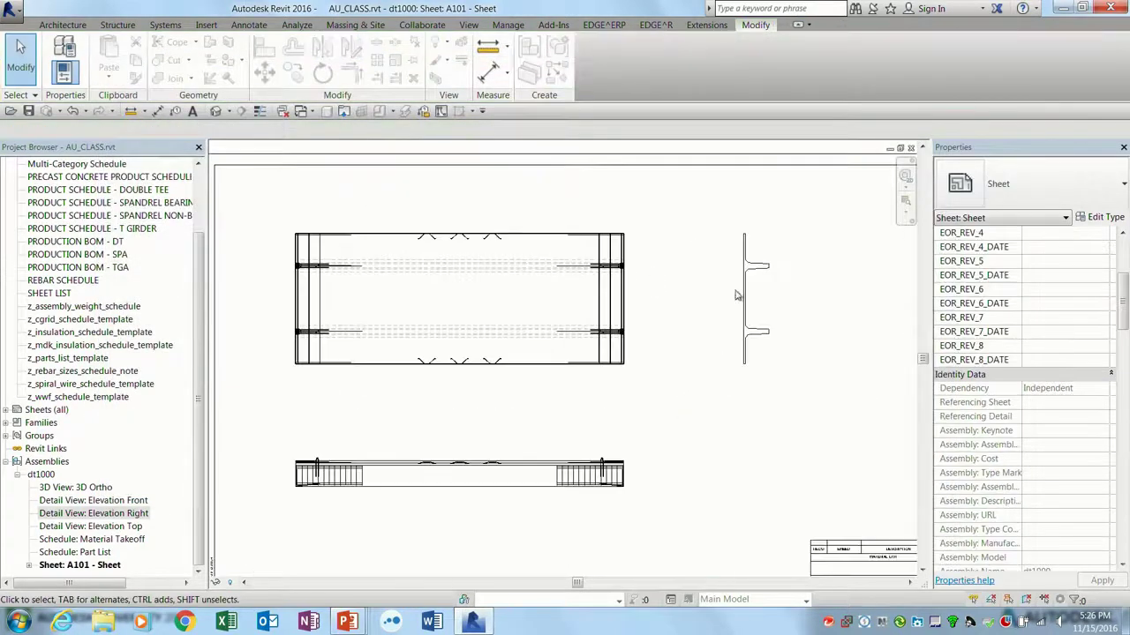
left_click(713, 270)
left_click(650, 345)
scroll(670, 362, "down", 3)
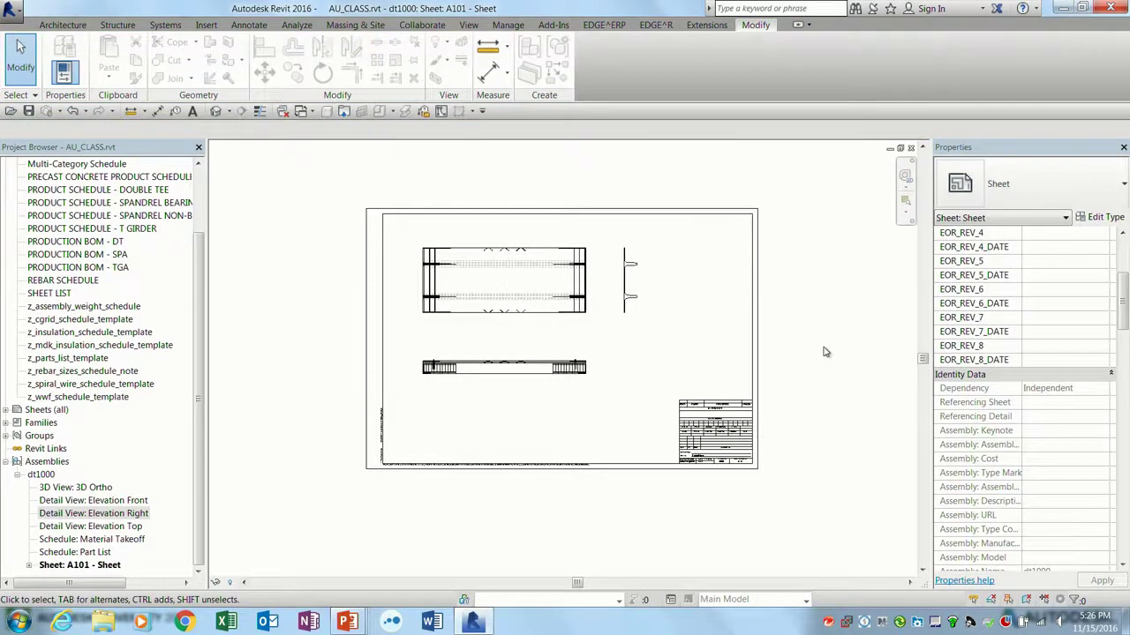
scroll(786, 342, "up", 1)
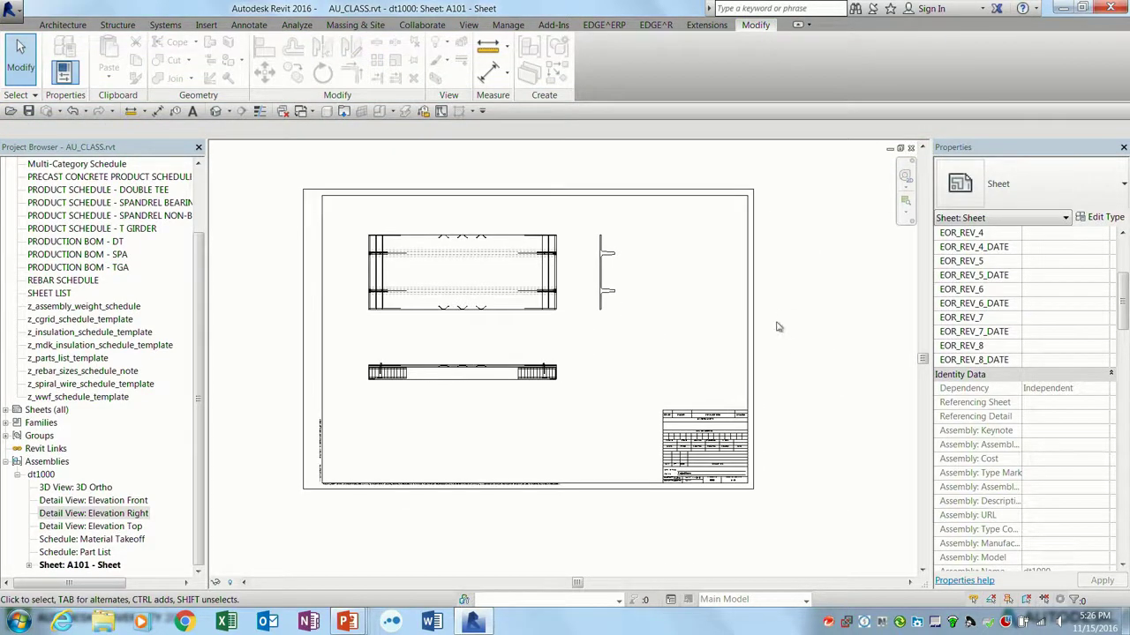
scroll(790, 322, "up", 1)
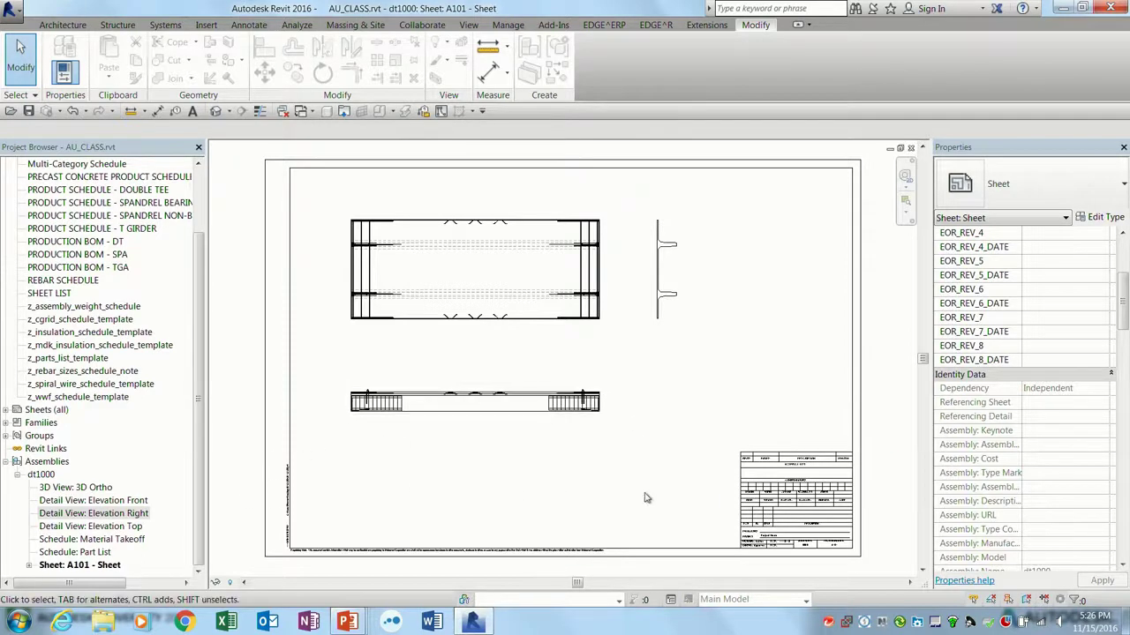
- Close the hidden view windows and examine the material list area of the sheet's title block
middle_click_drag(650, 493, 593, 330)
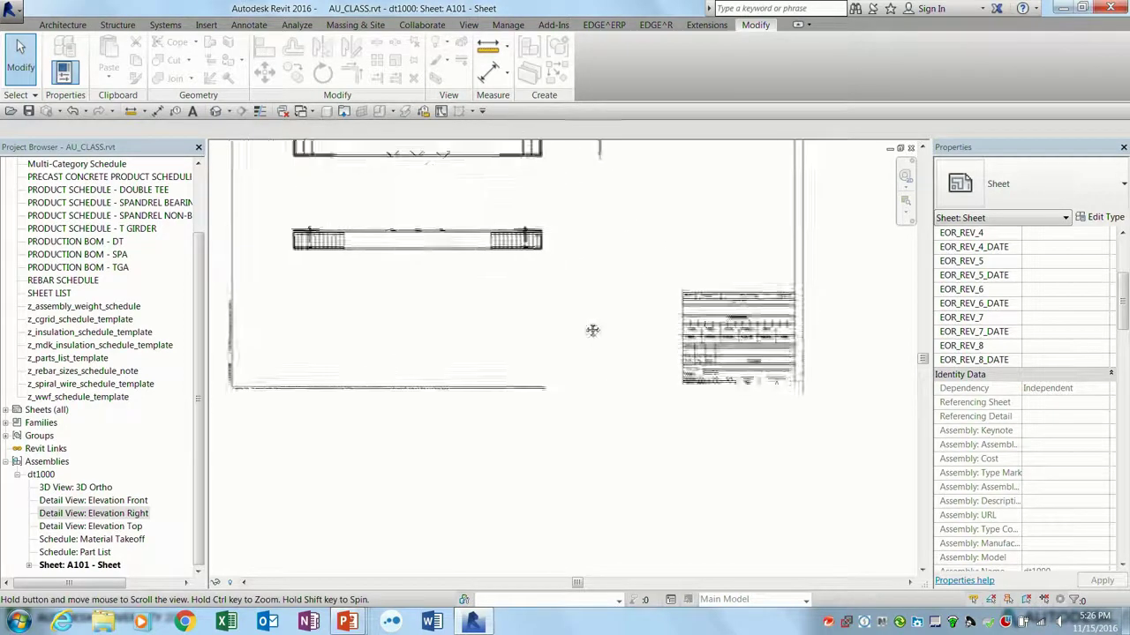
left_click(112, 542)
left_click(95, 553)
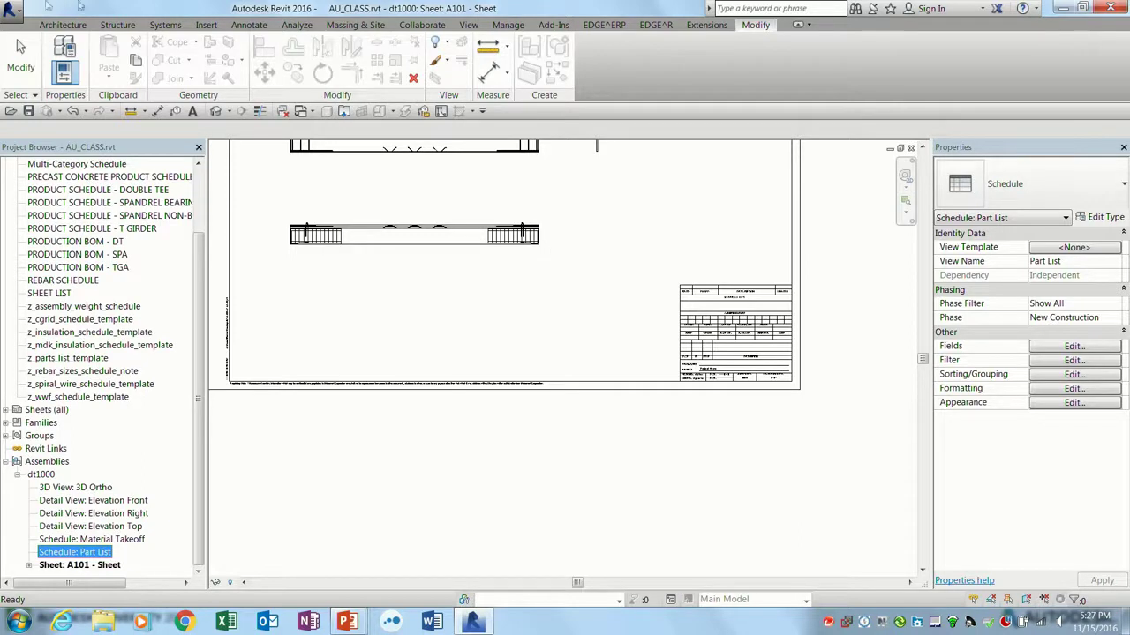
left_click(283, 112)
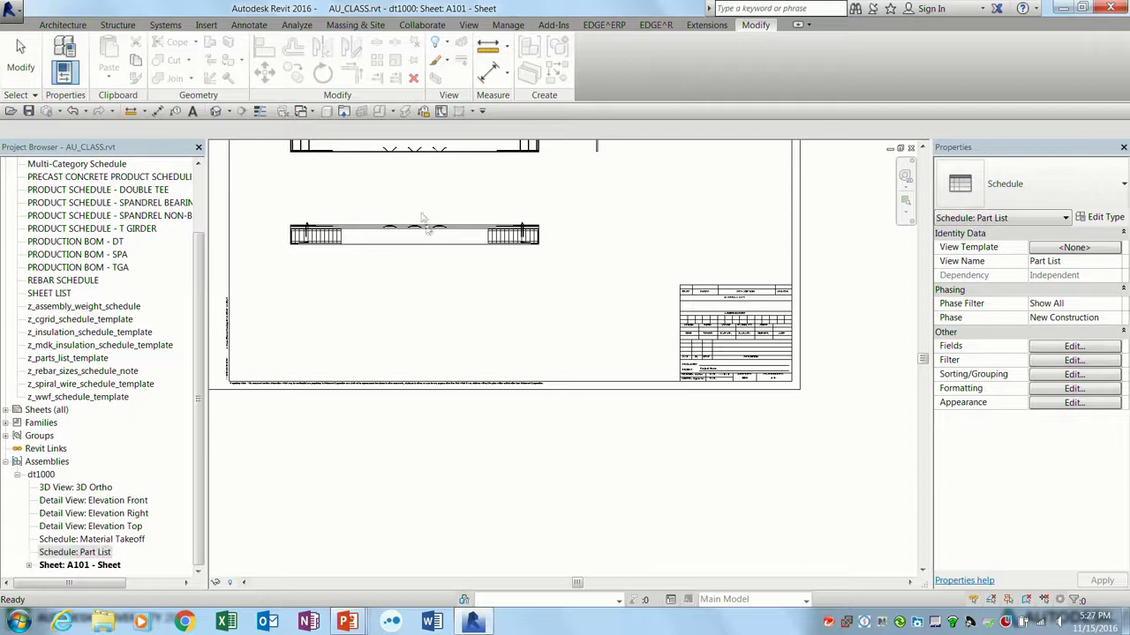
left_click(465, 348)
middle_click_drag(464, 348, 492, 385)
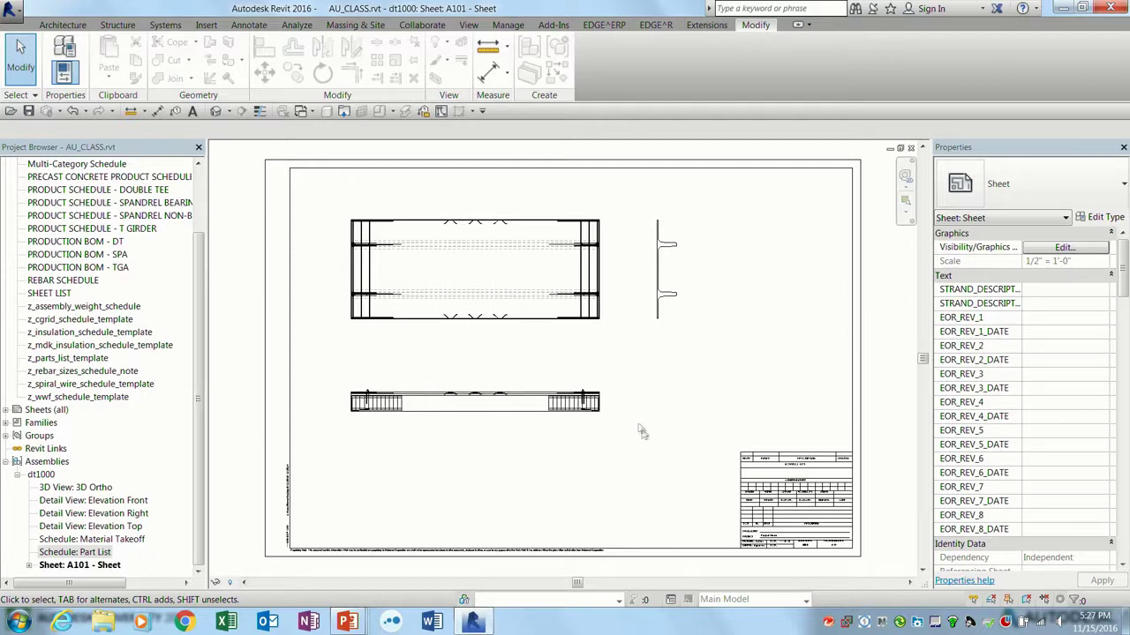
middle_click_drag(669, 485, 540, 297)
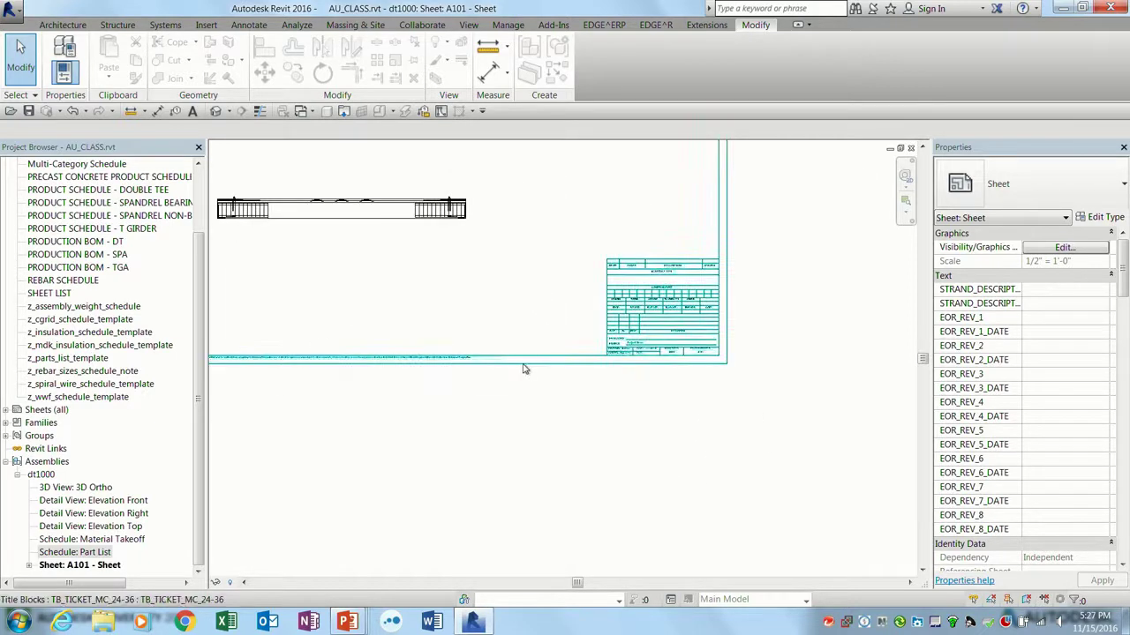
scroll(508, 352, "up", 3)
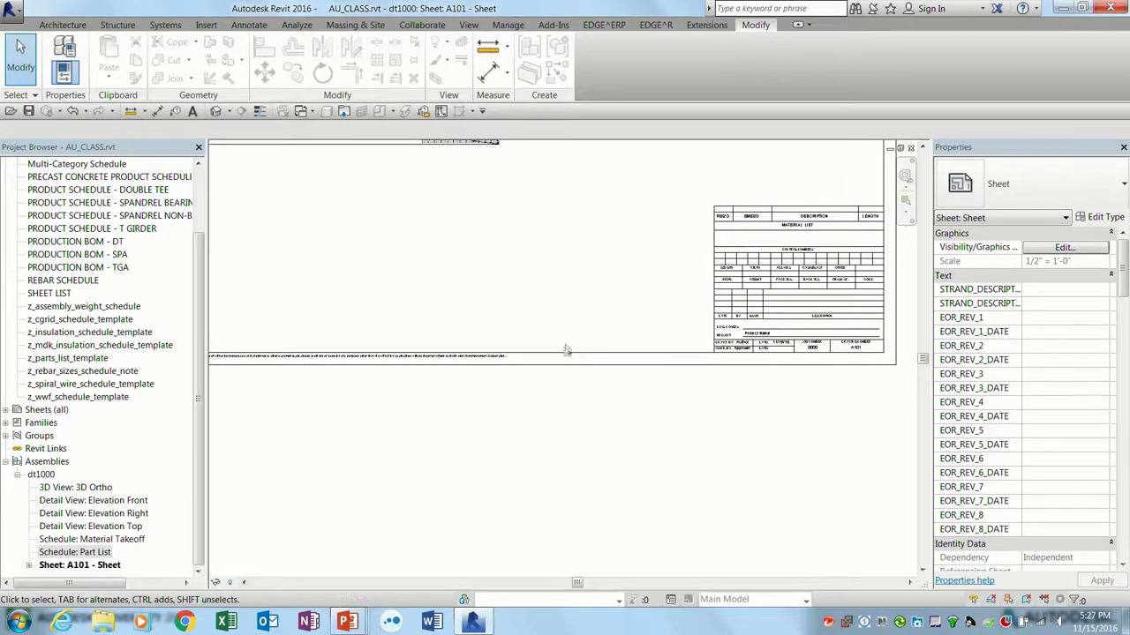
key("z")
key("f")
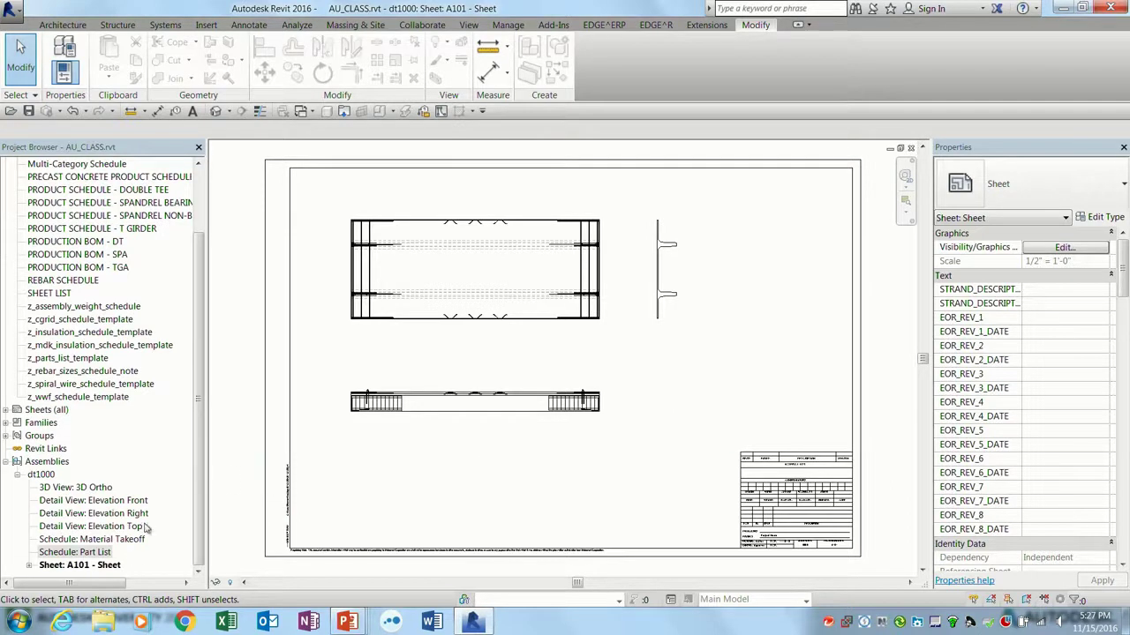
- Place the assembly's Part List and Material Takeoff schedules outside the sheet border, beside the title block
left_click_drag(89, 554, 581, 557)
middle_click_drag(660, 465, 381, 380)
left_click(645, 306)
left_click_drag(102, 540, 764, 289)
left_click(759, 261)
left_click(725, 247)
- Examine the rows of the placed Part List schedule and compare its length with the sheet
middle_click_drag(729, 242, 663, 457)
scroll(573, 388, "up", 4)
scroll(574, 389, "up", 1)
middle_click_drag(687, 375, 618, 397)
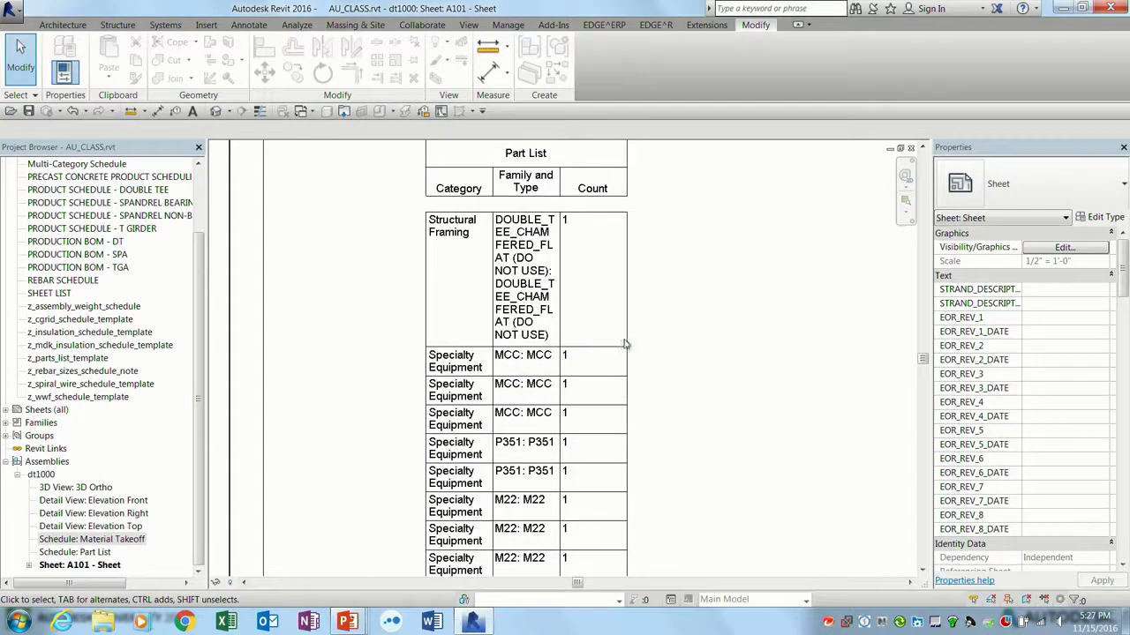
left_click(625, 346)
left_click(722, 362)
middle_click_drag(666, 457, 611, 244)
scroll(553, 429, "down", 1)
middle_click_drag(617, 478, 612, 305)
middle_click_drag(587, 456, 610, 242)
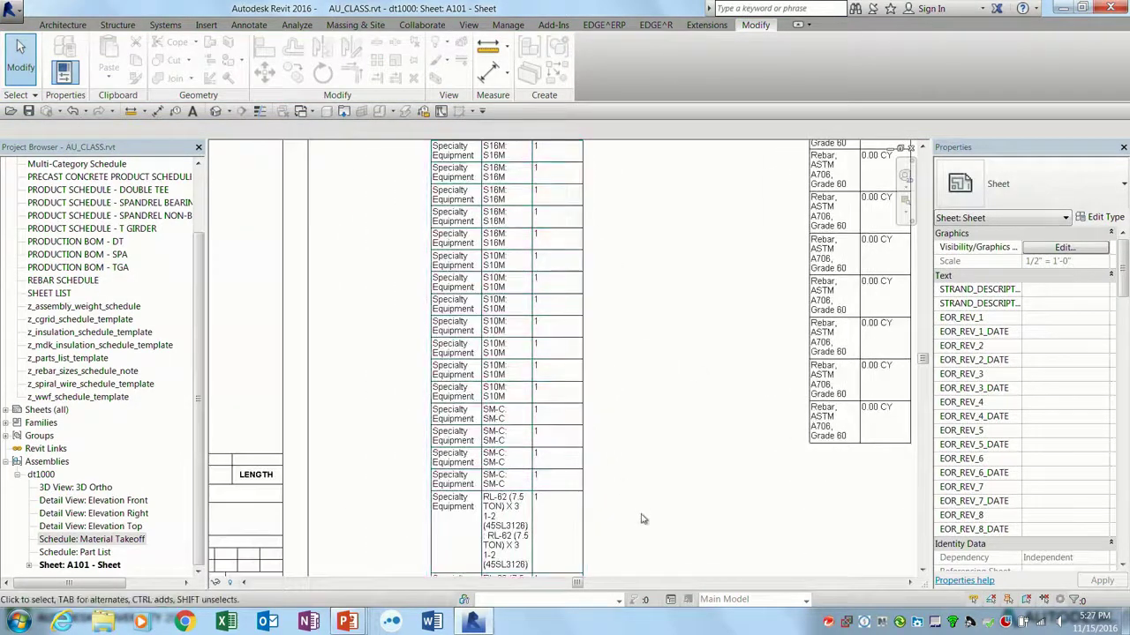
middle_click_drag(642, 519, 638, 320)
scroll(574, 411, "down", 2)
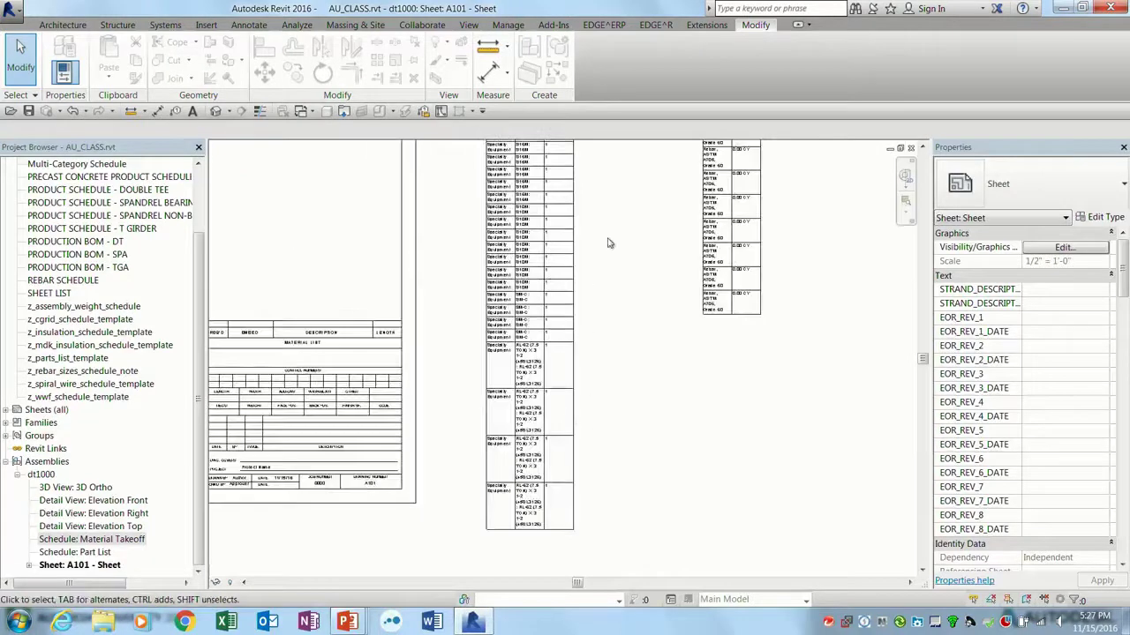
middle_click_drag(608, 239, 639, 538)
middle_click(606, 319)
middle_click(605, 320)
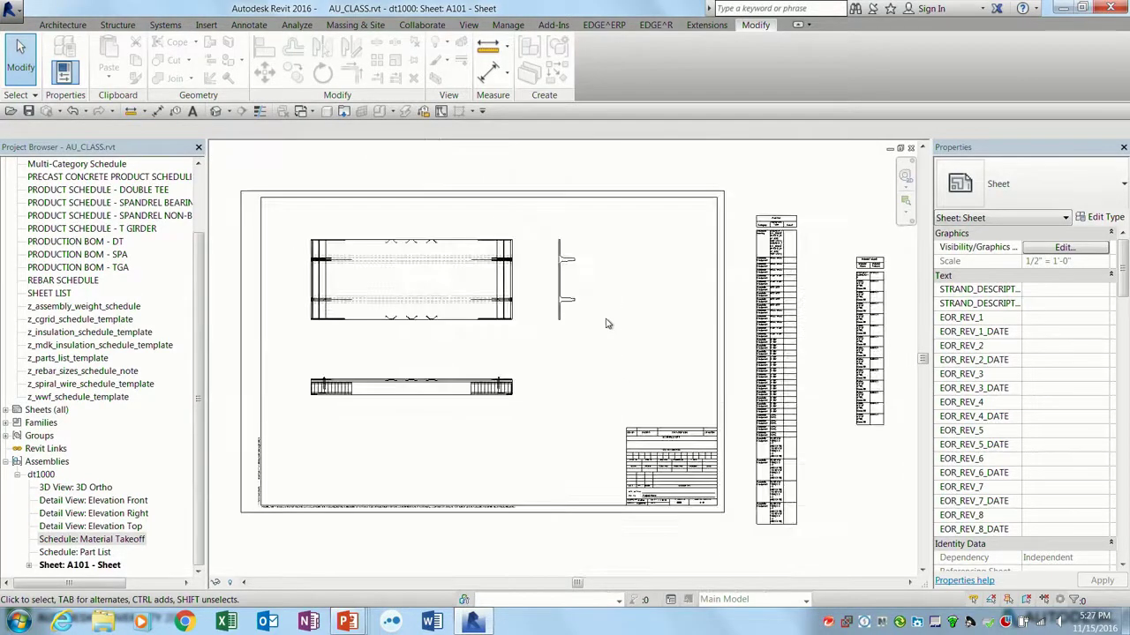
- Open the Part List schedule for editing from its placement on the sheet
scroll(755, 309, "up", 5)
scroll(767, 215, "up", 6)
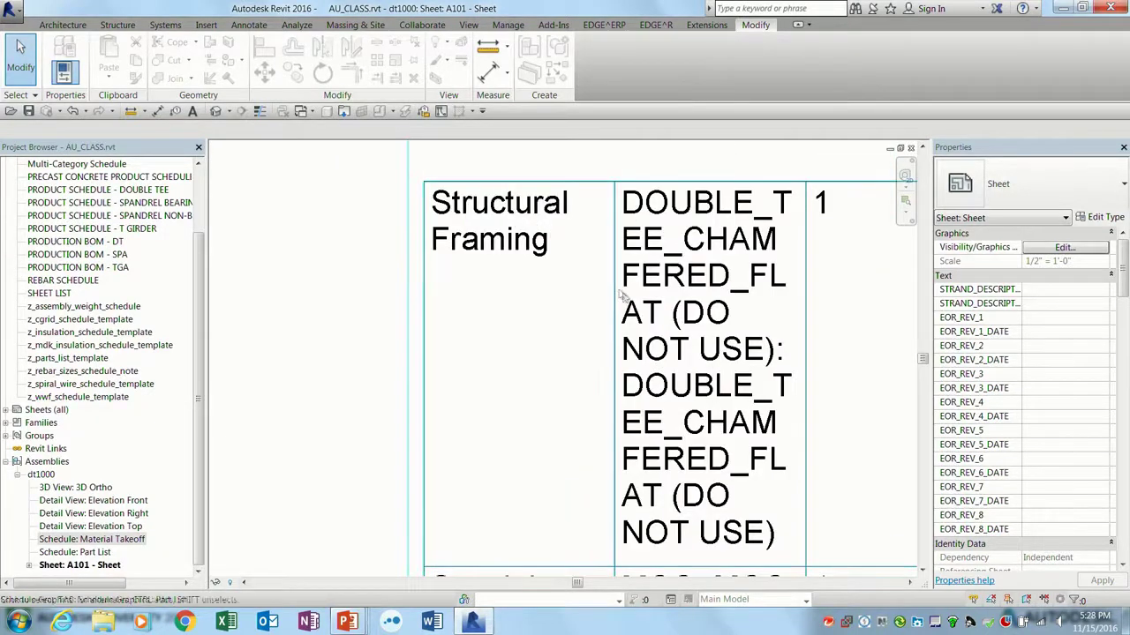
scroll(609, 284, "down", 3)
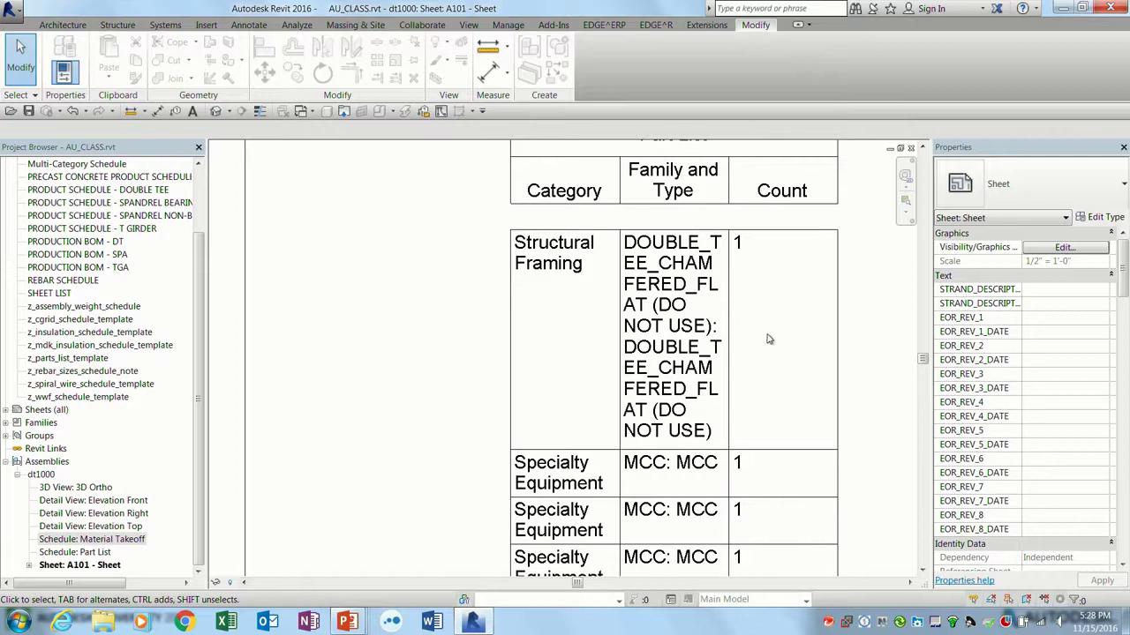
middle_click_drag(764, 343, 653, 365)
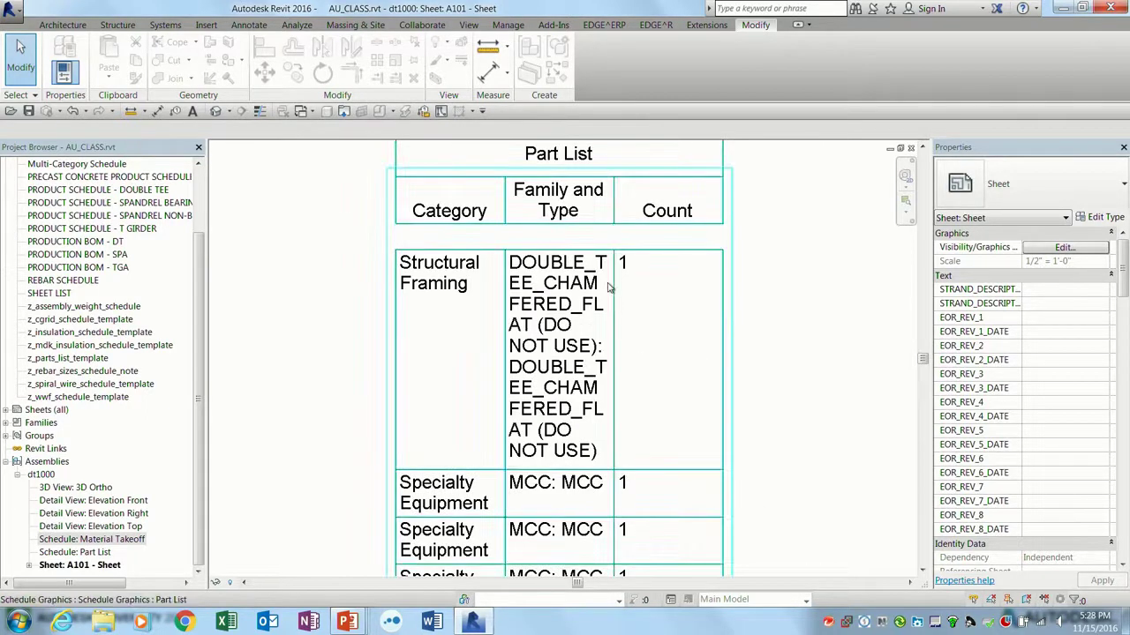
double_click(618, 330)
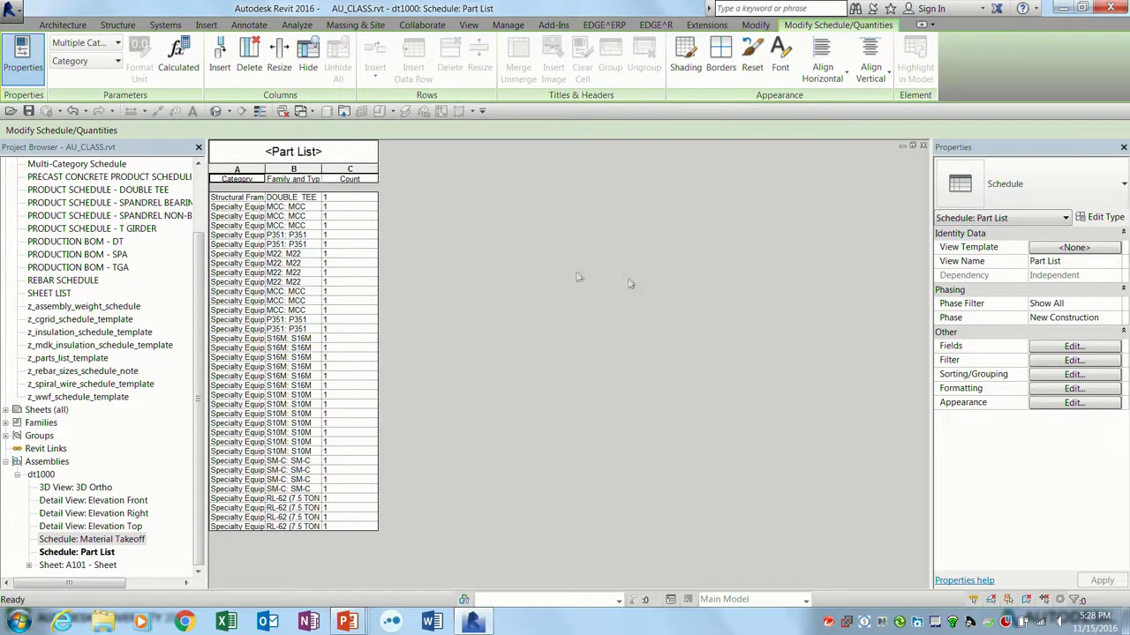
left_click(1070, 362)
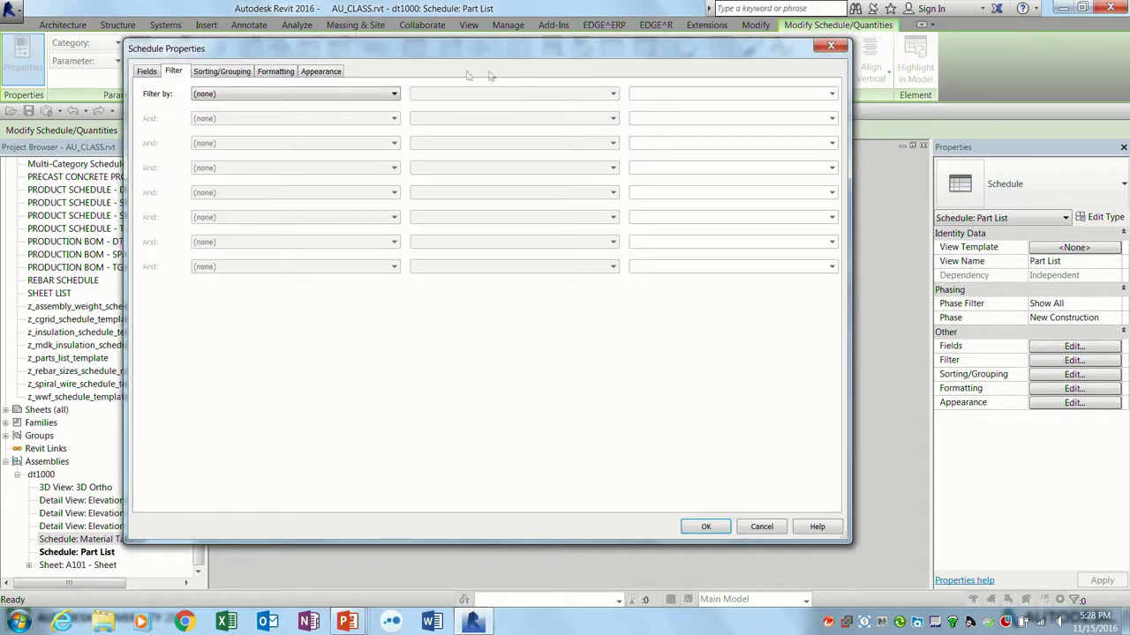
left_click(252, 94)
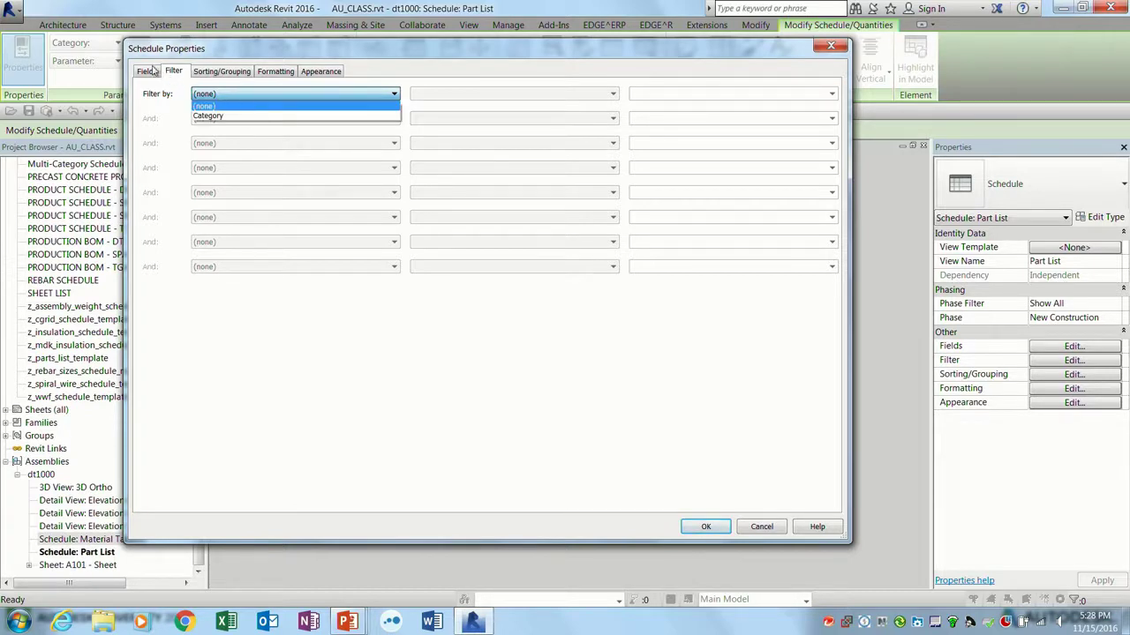
left_click(832, 50)
left_click(831, 49)
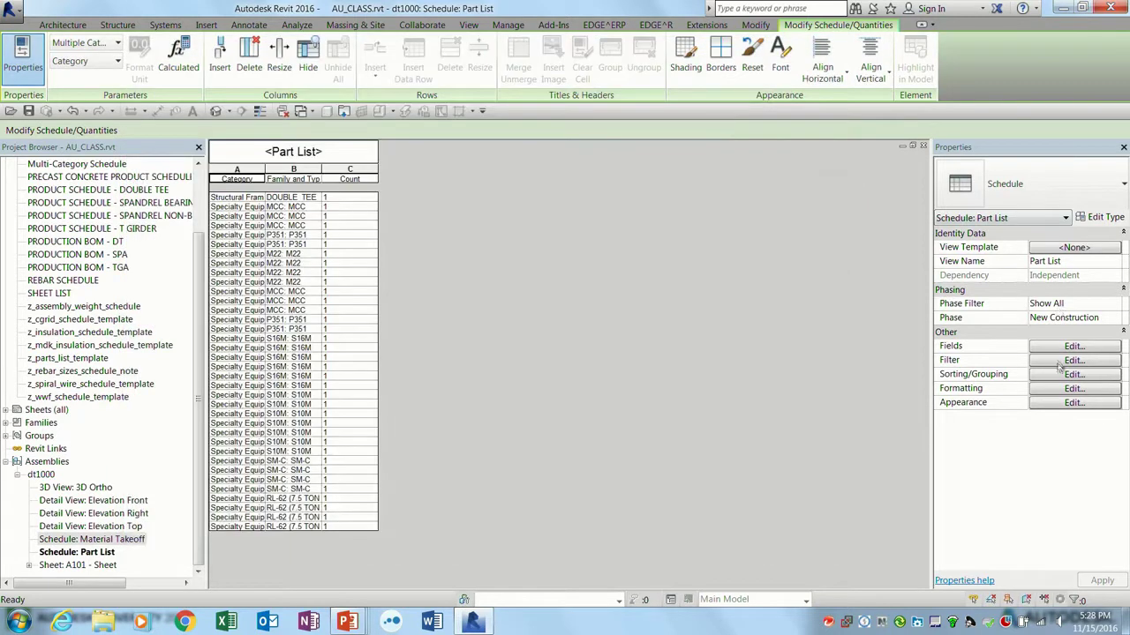
- Filter the Part List schedule so that Category does not equal Structural Framing
left_click(1071, 360)
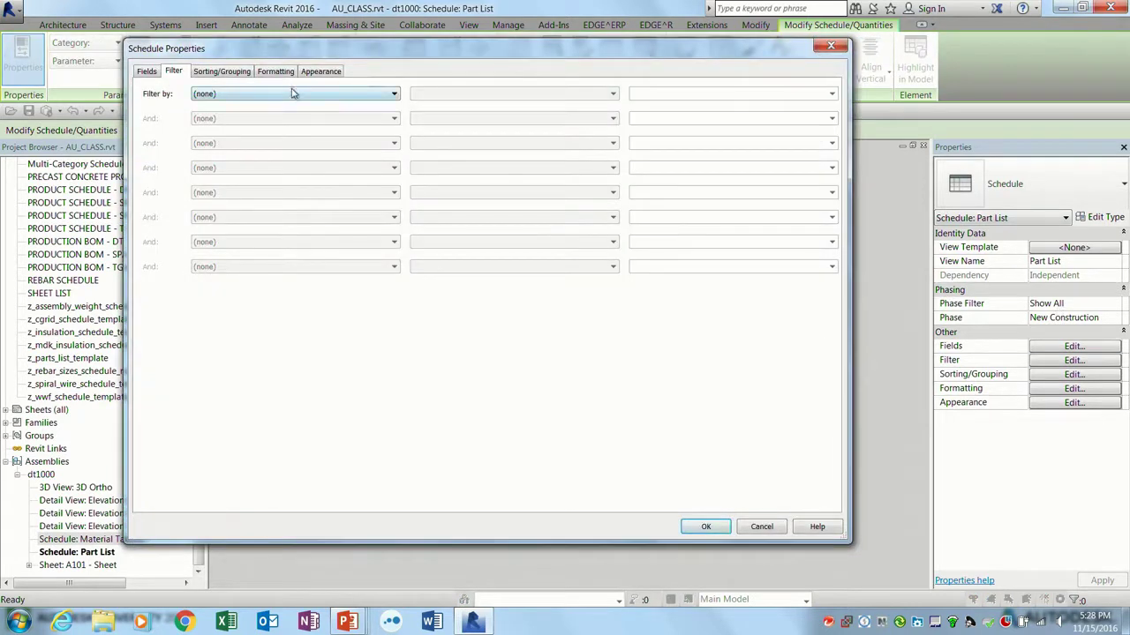
left_click(285, 93)
left_click(272, 116)
left_click(470, 95)
left_click(455, 114)
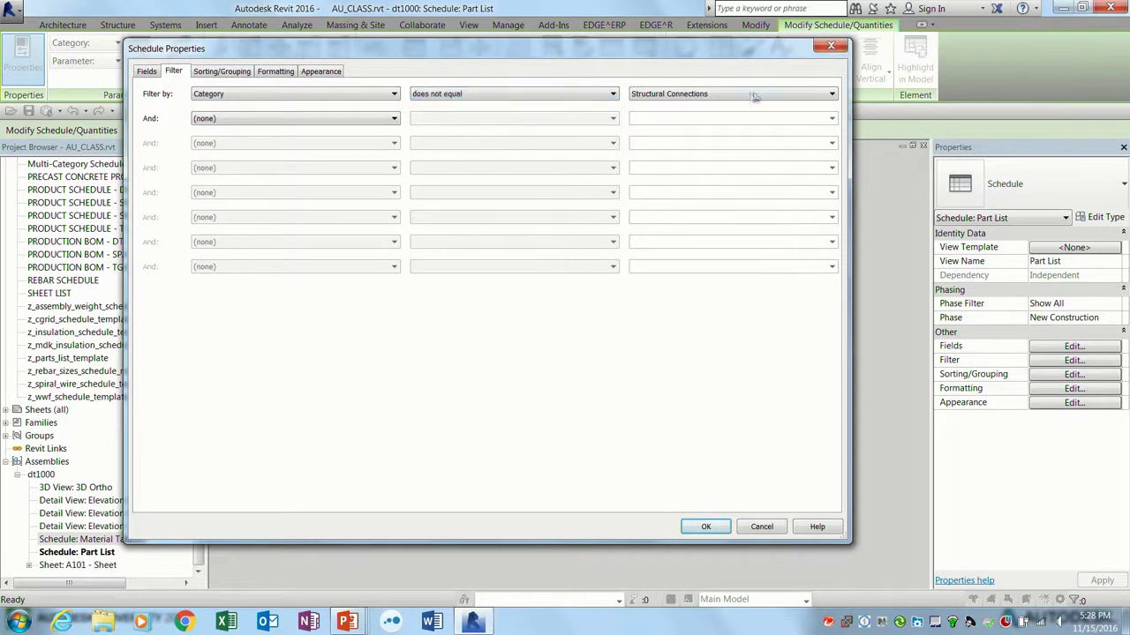
left_click(829, 95)
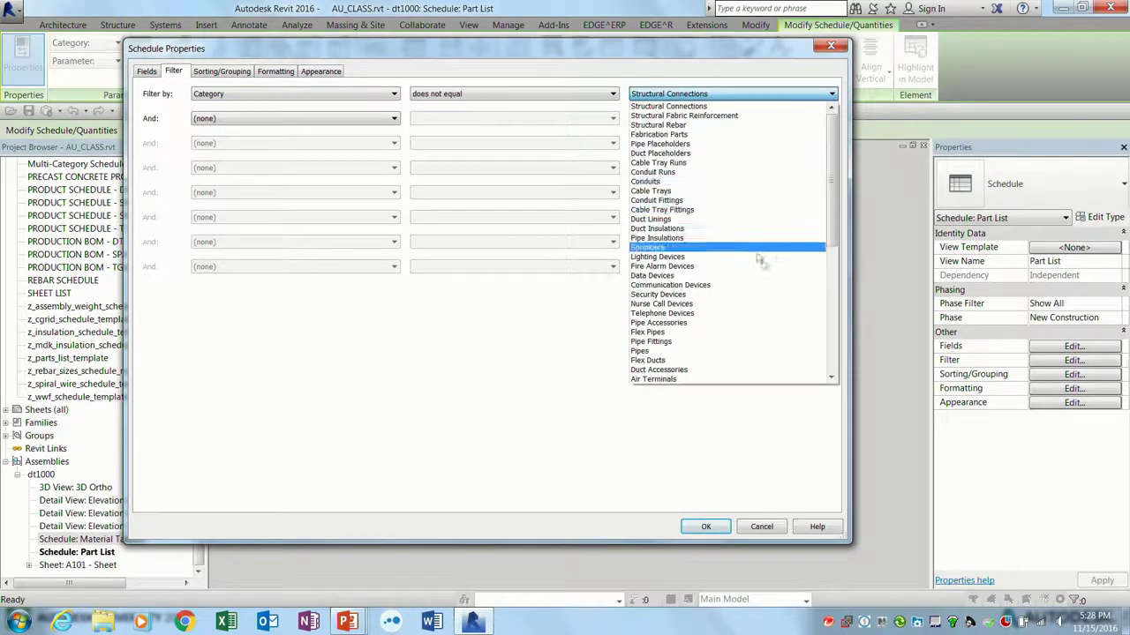
scroll(766, 269, "down", 2)
scroll(767, 269, "down", 7)
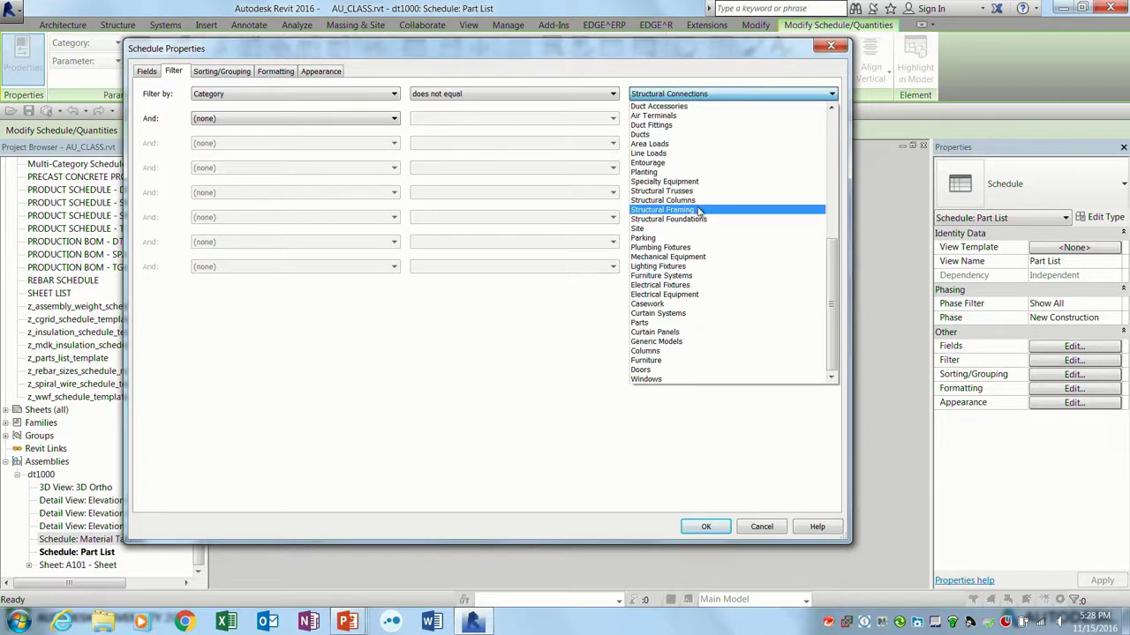
left_click(702, 211)
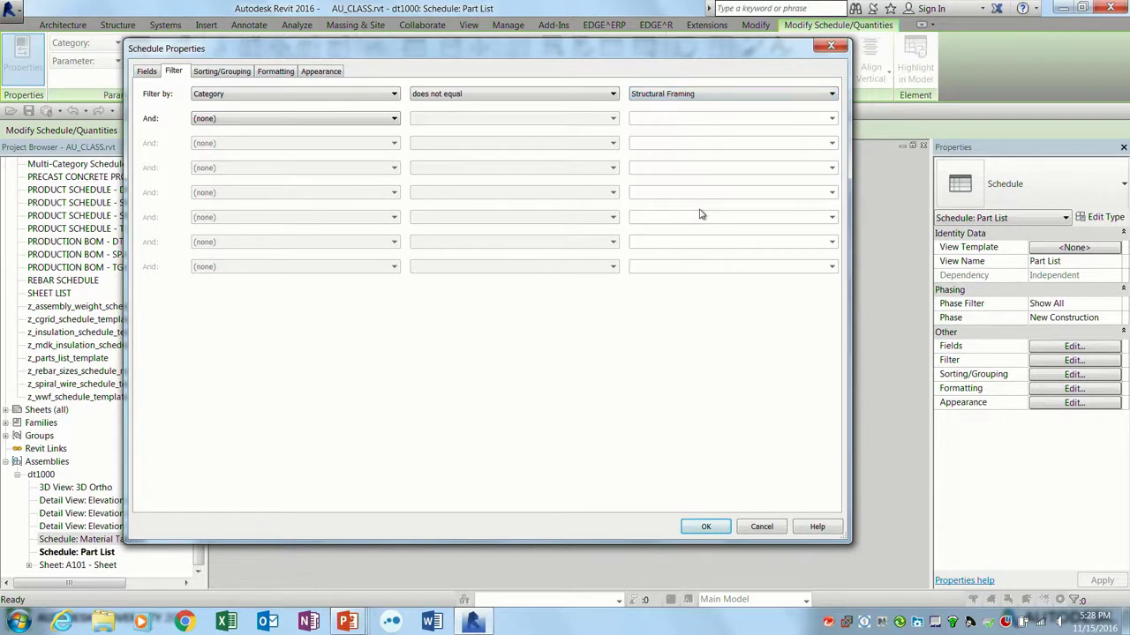
left_click(707, 527)
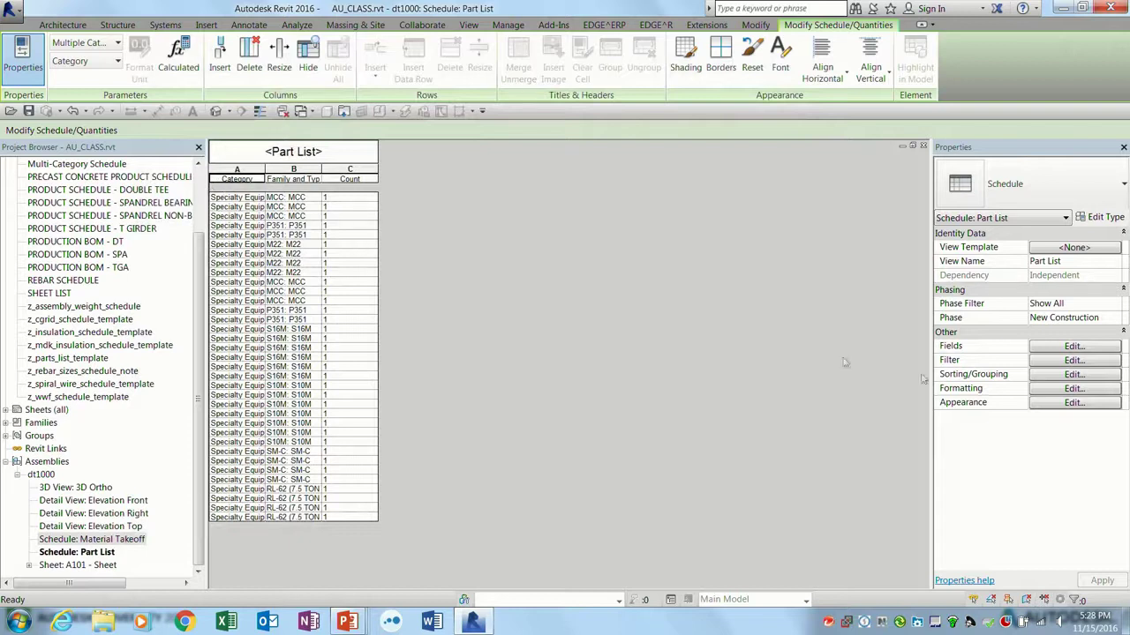
- Sort the Part List schedule by Family and Type and turn off itemizing every instance
left_click(1048, 364)
left_click_drag(481, 54, 559, 116)
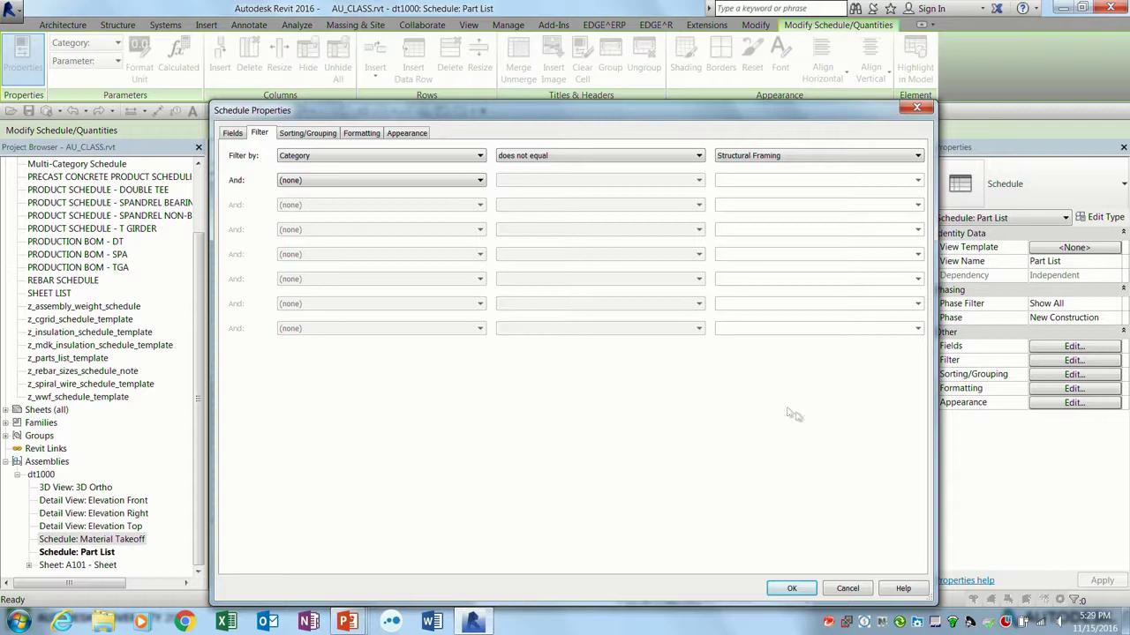
left_click(301, 133)
left_click(347, 157)
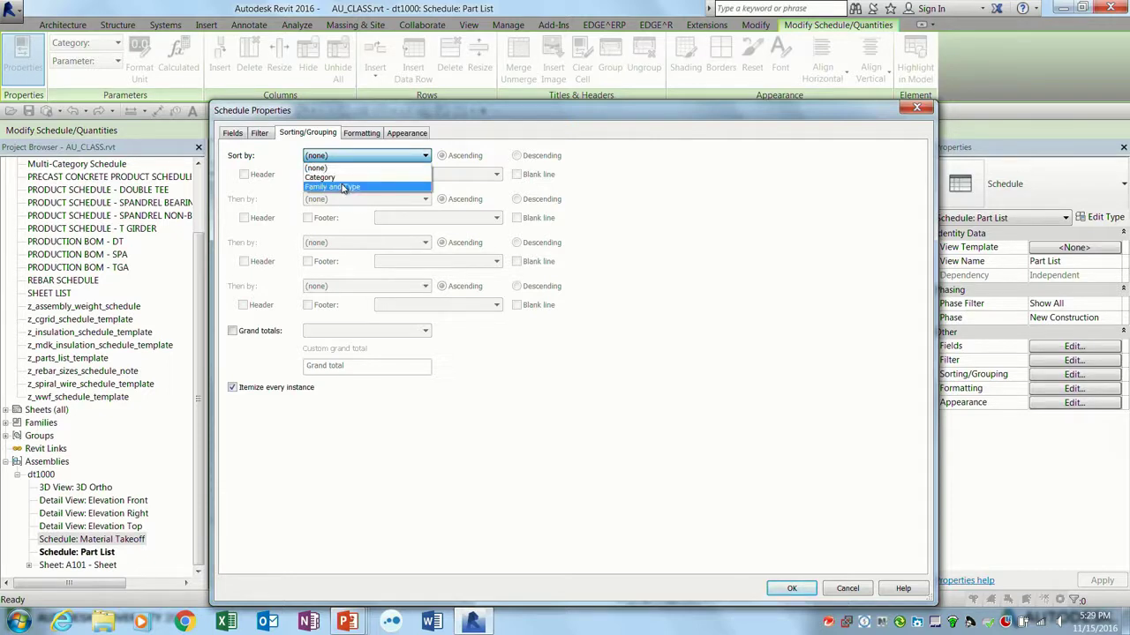
left_click(344, 188)
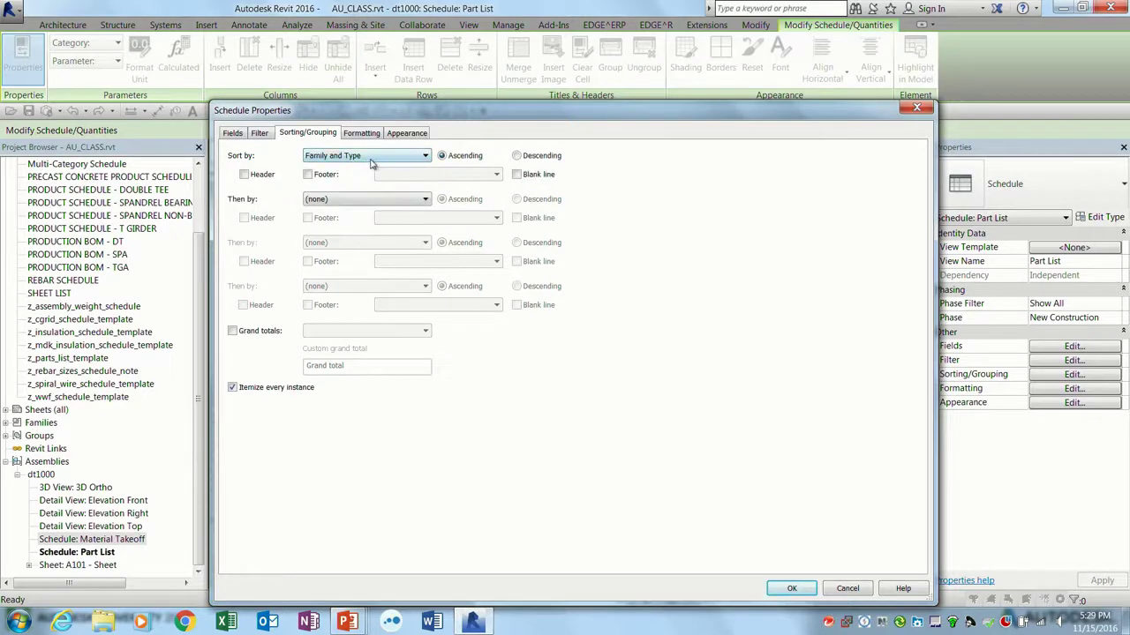
left_click(233, 387)
left_click(791, 588)
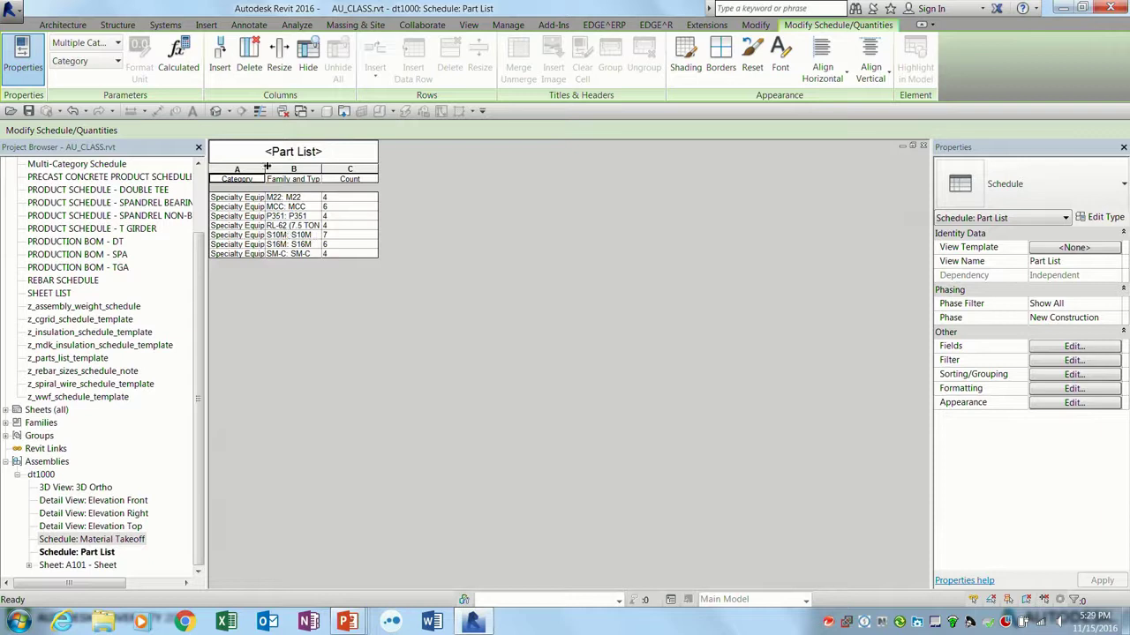
- Hide the Category field in the Part List schedule and widen the Family and Type column until its longest entry fits
left_click_drag(265, 169, 498, 169)
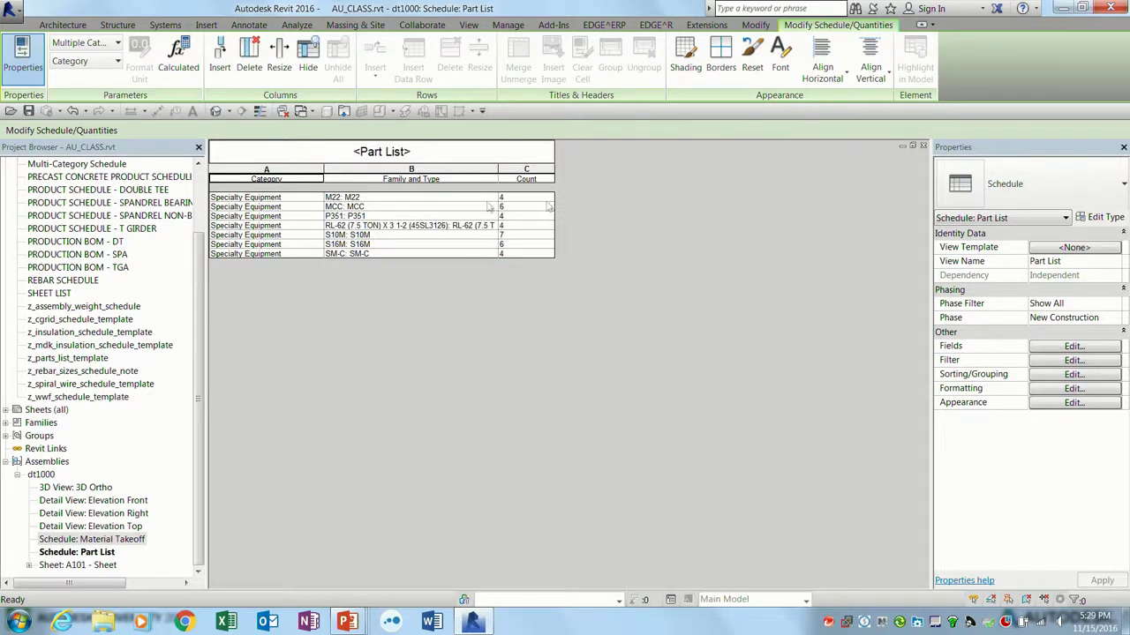
left_click(1073, 389)
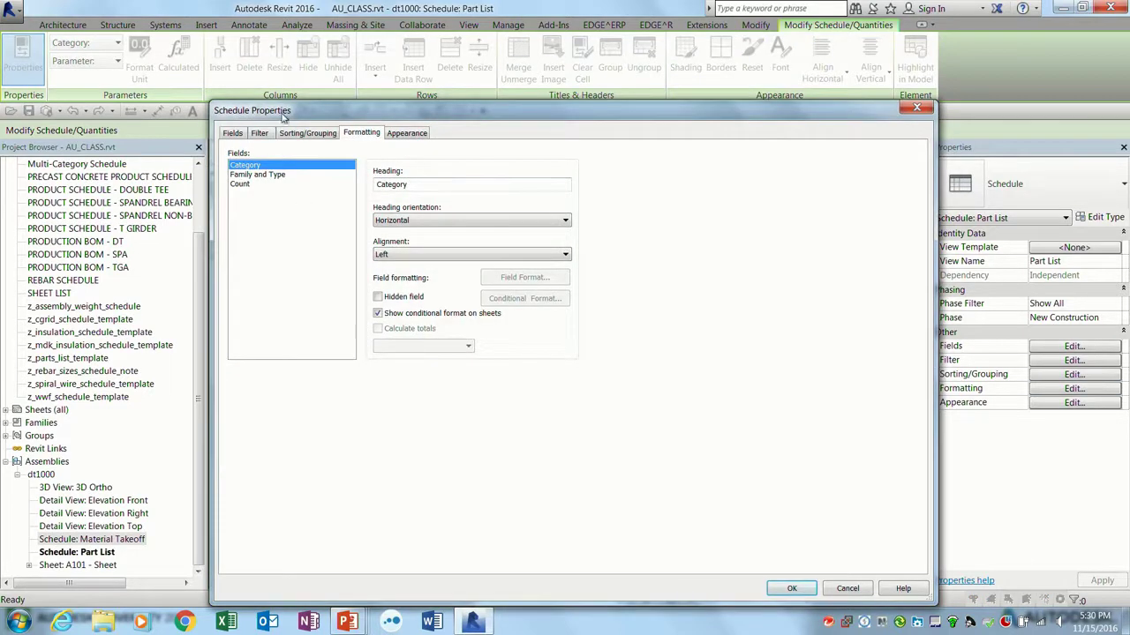
left_click(379, 296)
left_click(791, 588)
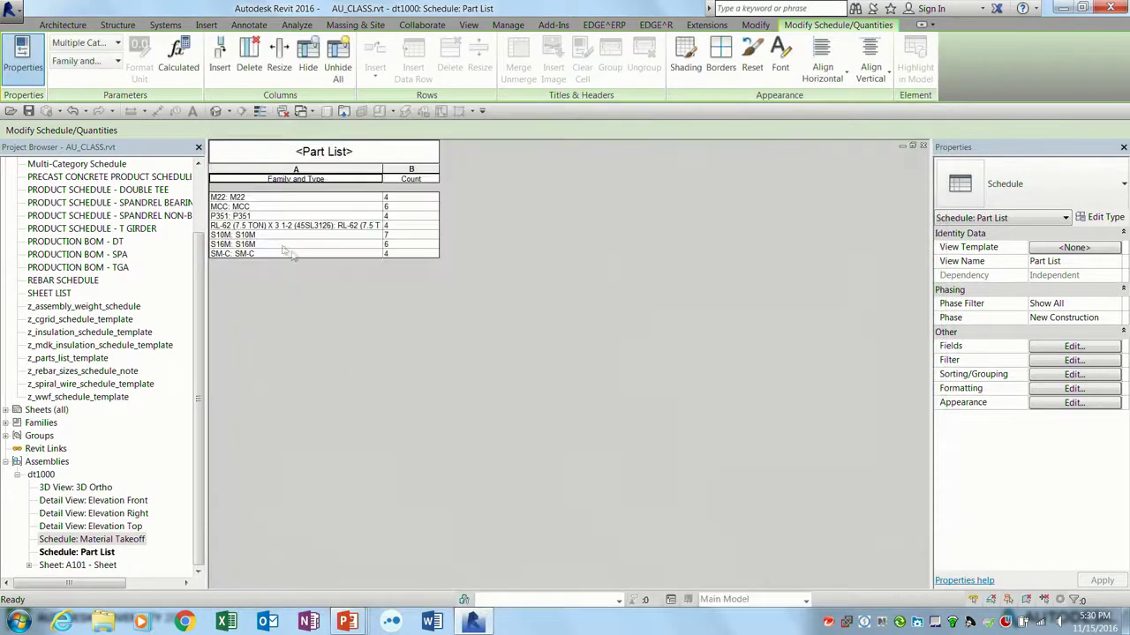
left_click_drag(384, 172, 475, 170)
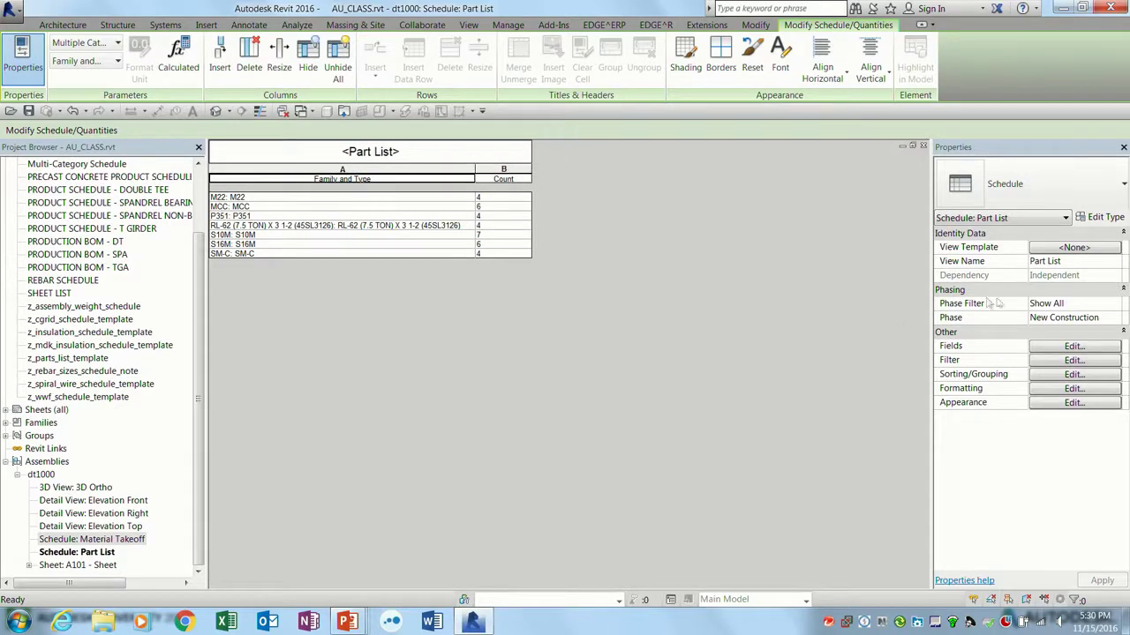
- Add the Cost field to the scheduled fields of the Part List schedule
left_click(1059, 350)
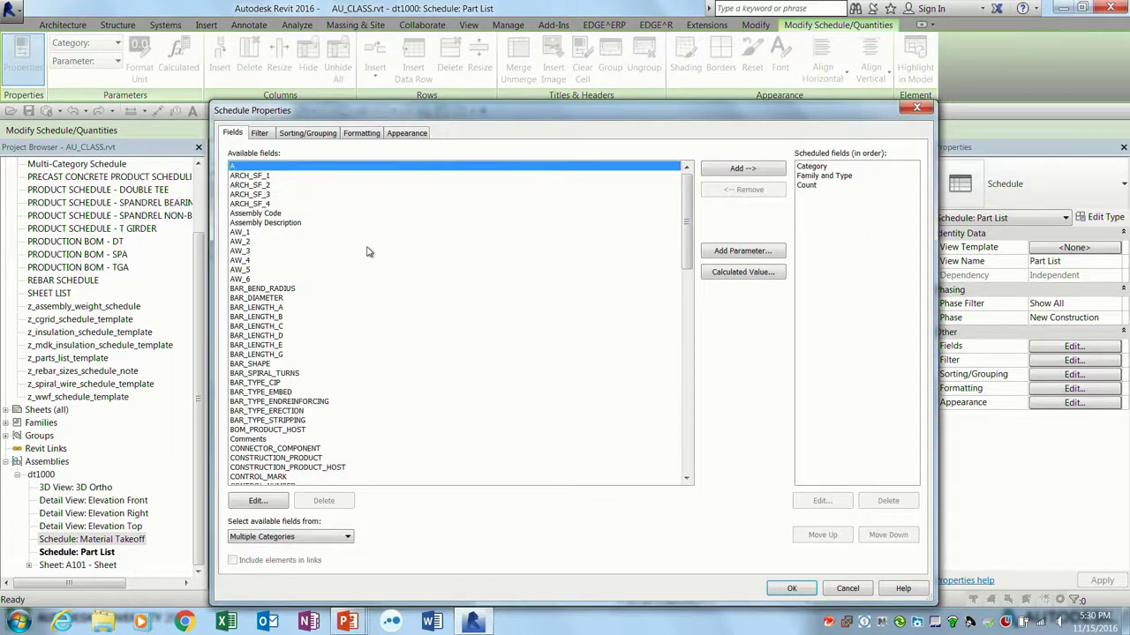
key("c")
scroll(257, 393, "down", 4)
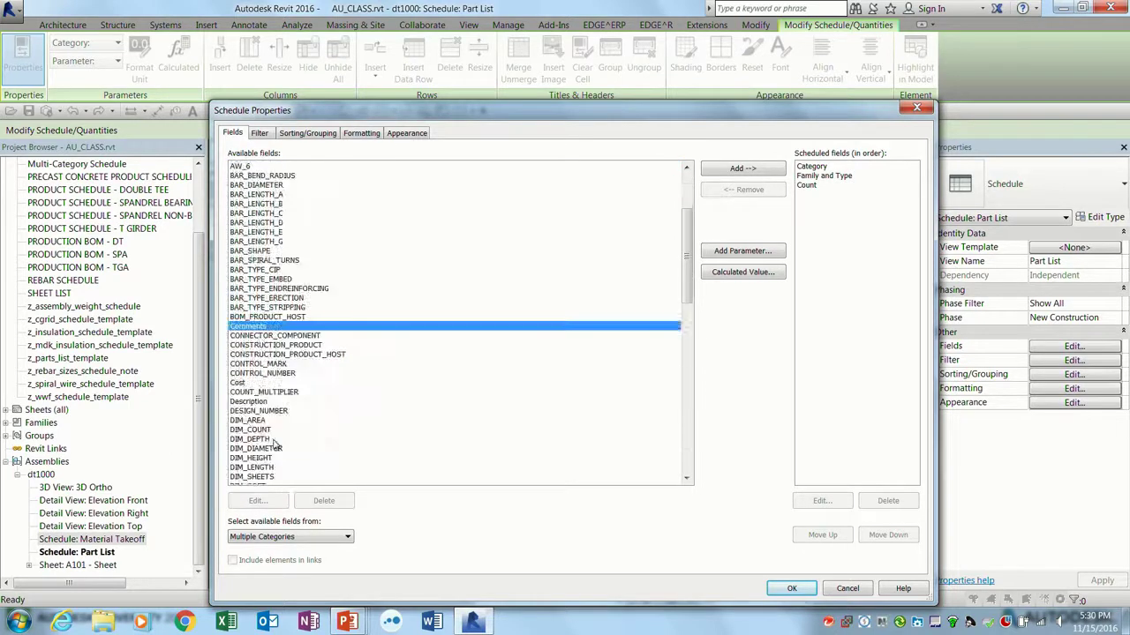
double_click(238, 383)
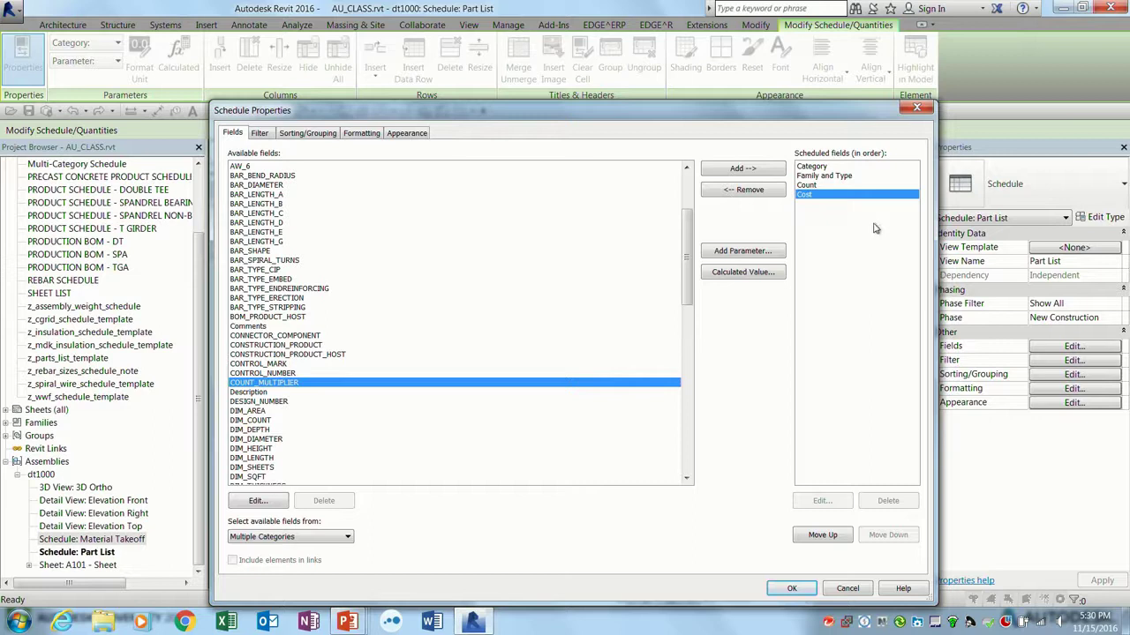
- Add a calculated value named Estimated Cost with a Number formula that multiplies the Cost field by a markup factor
left_click_drag(687, 260, 838, 234)
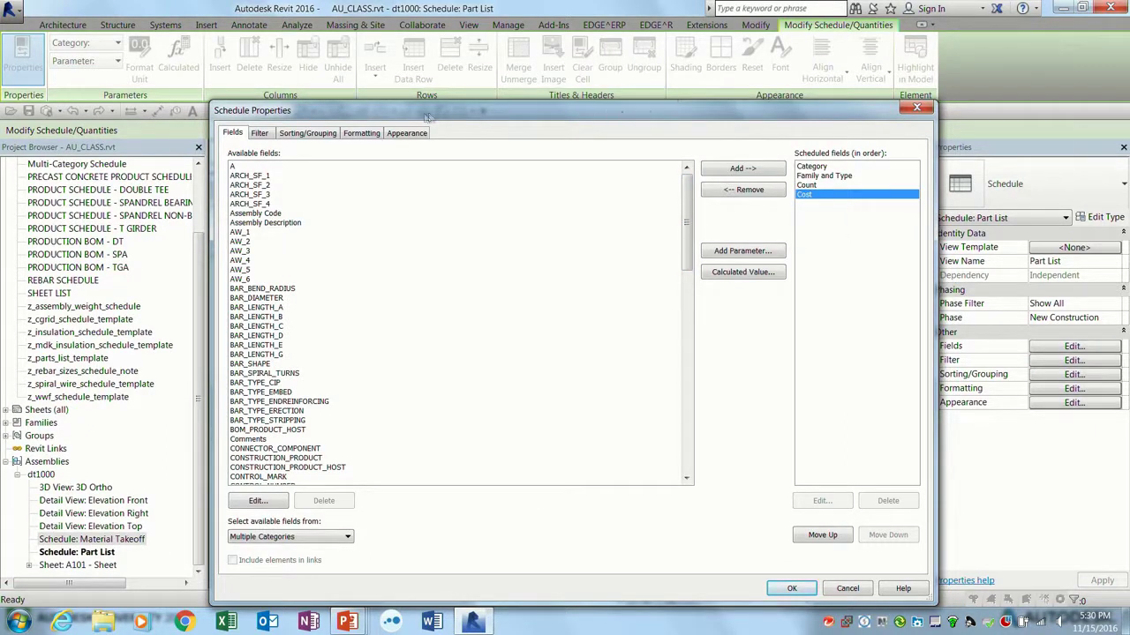
left_click_drag(349, 113, 330, 83)
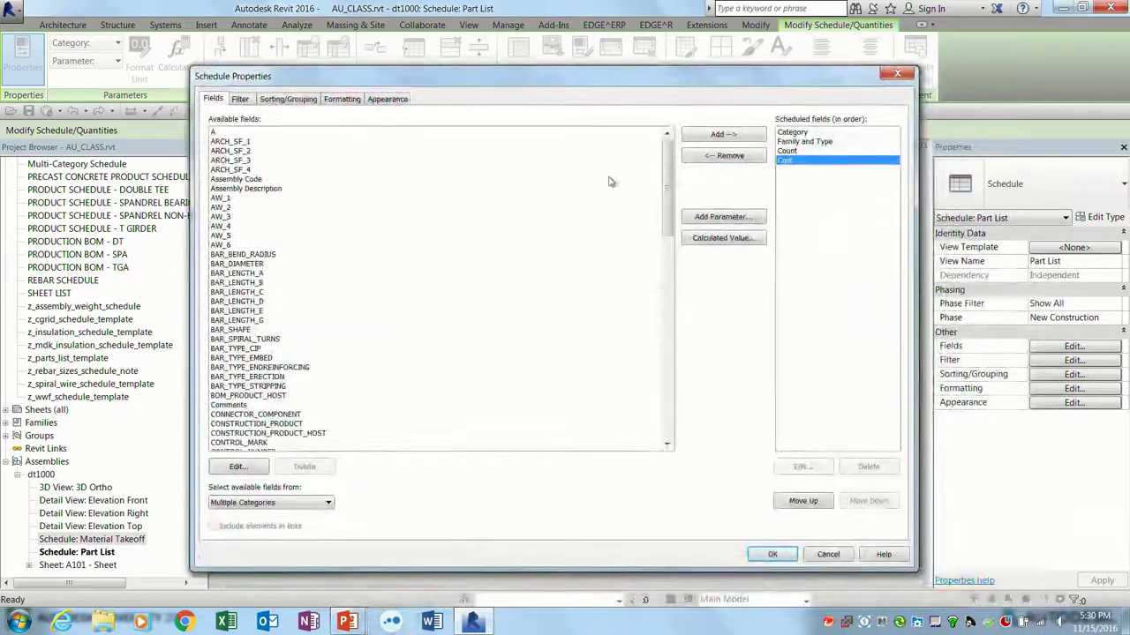
left_click(727, 241)
type("Estimated Cost")
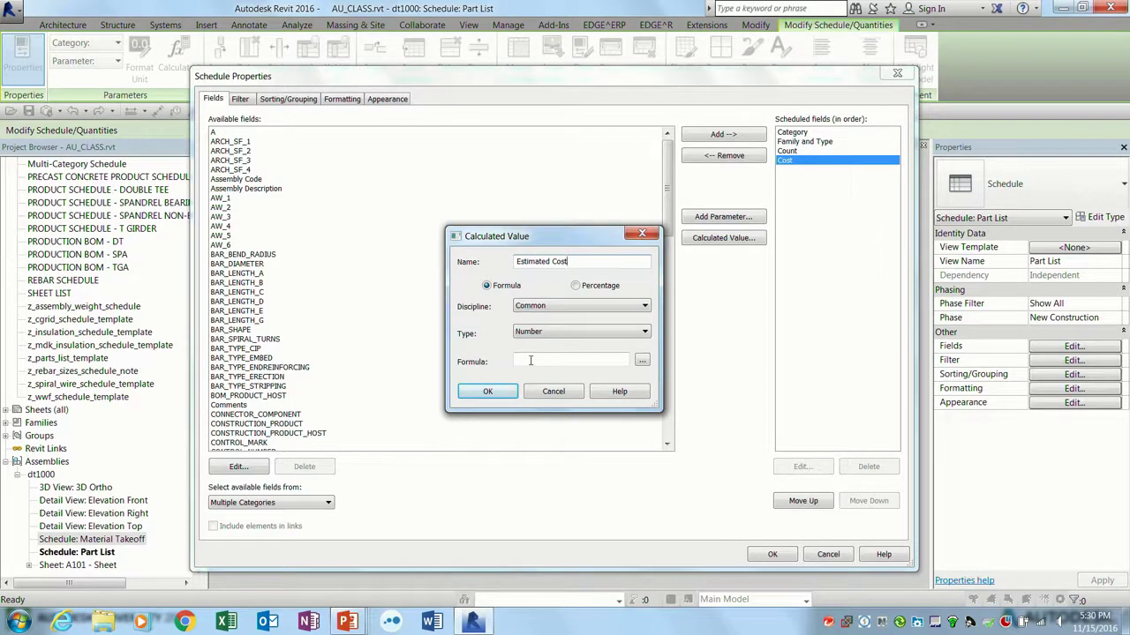
left_click(641, 361)
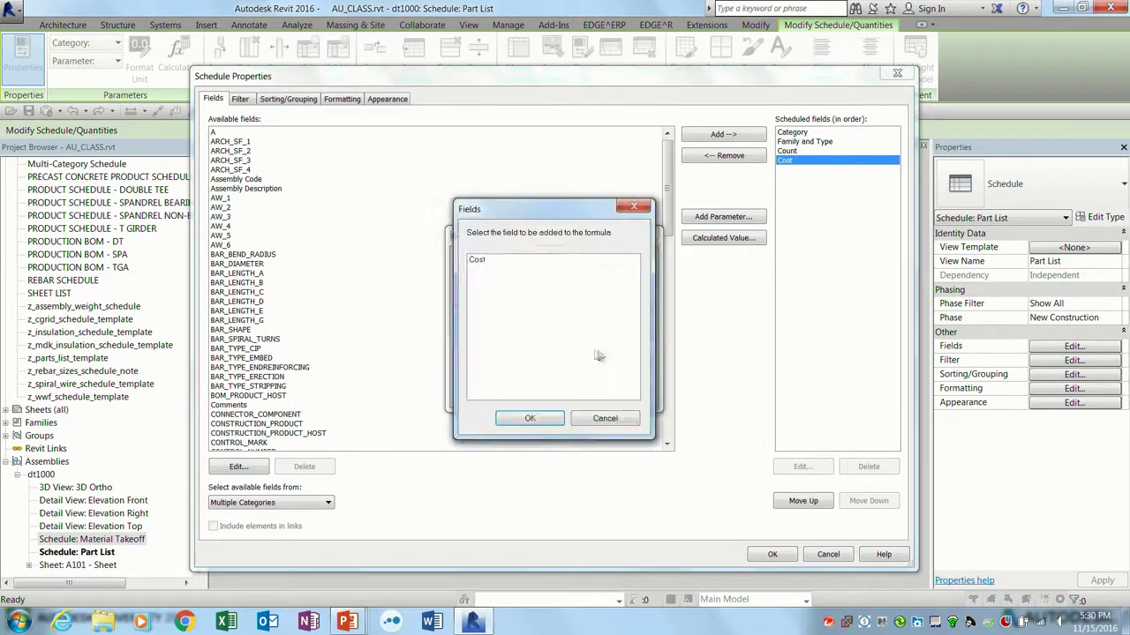
double_click(477, 262)
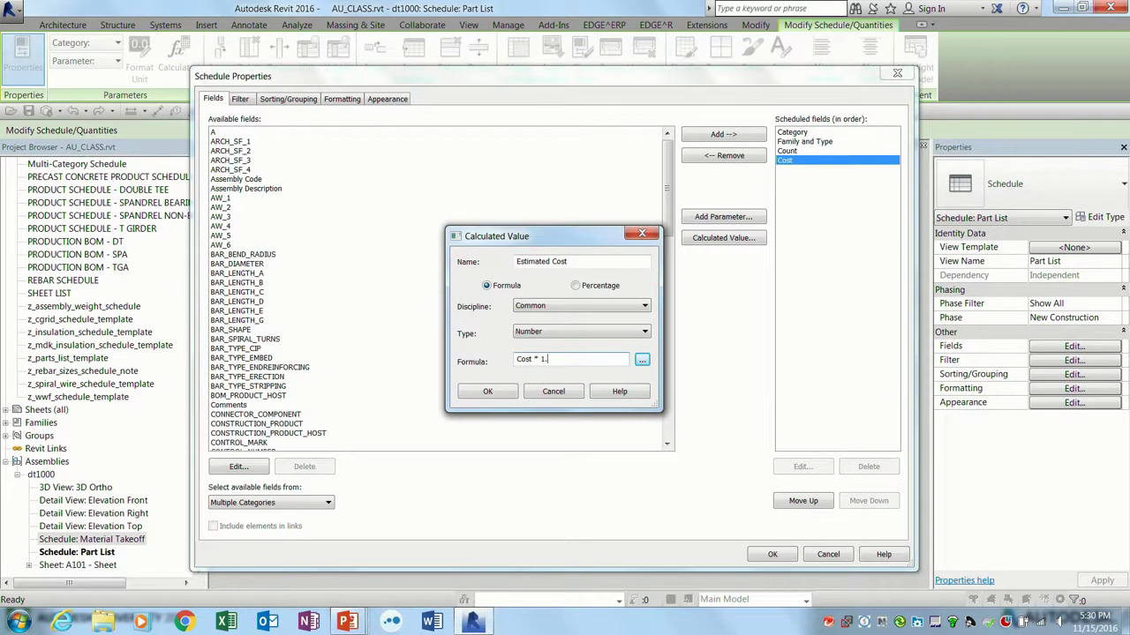
left_click(488, 393)
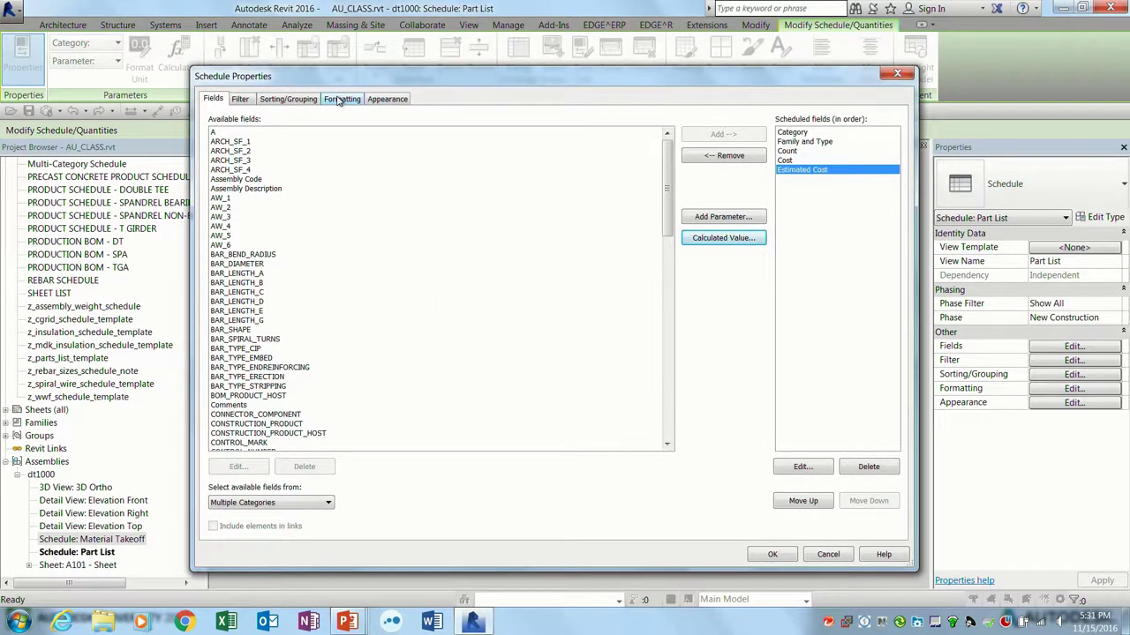
- Hide the Cost field and turn on calculated totals for Estimated Cost in the Part List schedule
left_click(340, 101)
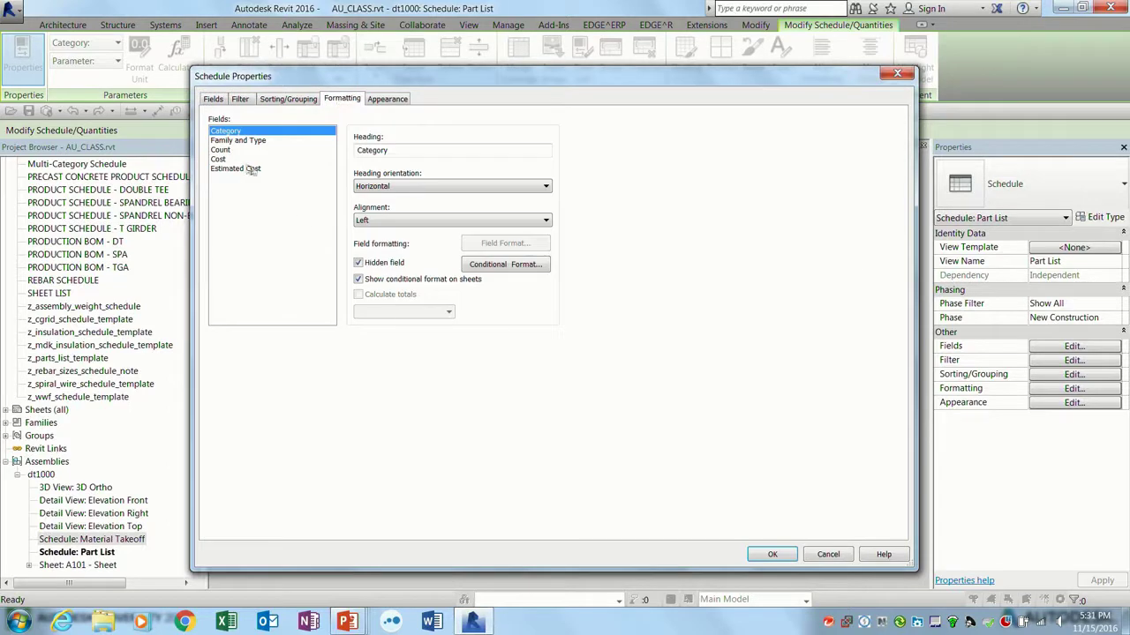
left_click(218, 159)
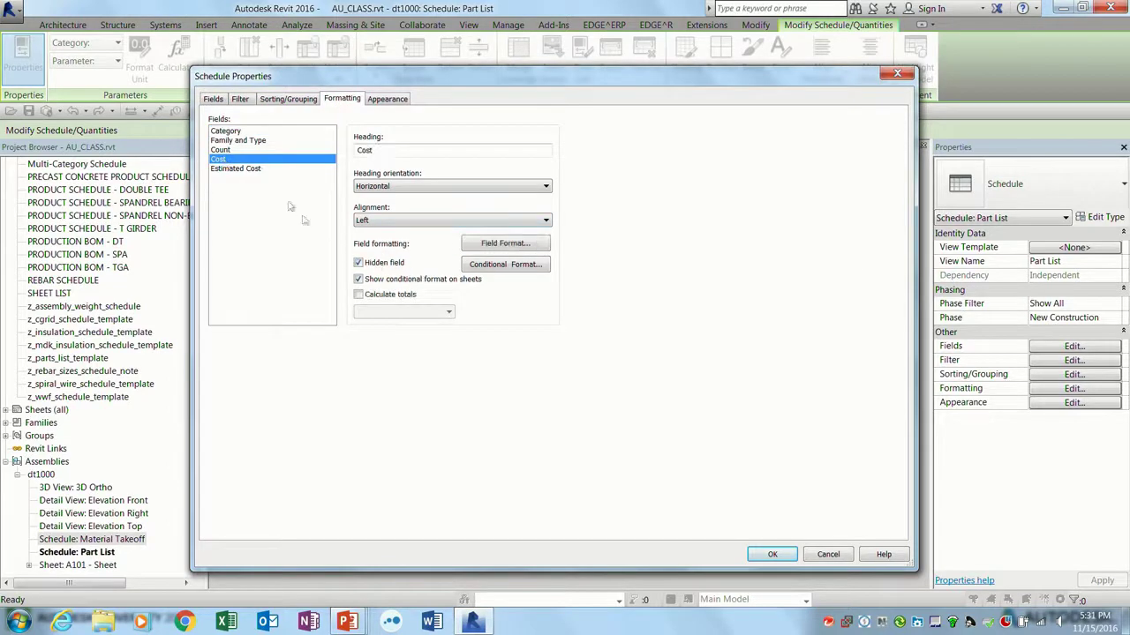
left_click(253, 169)
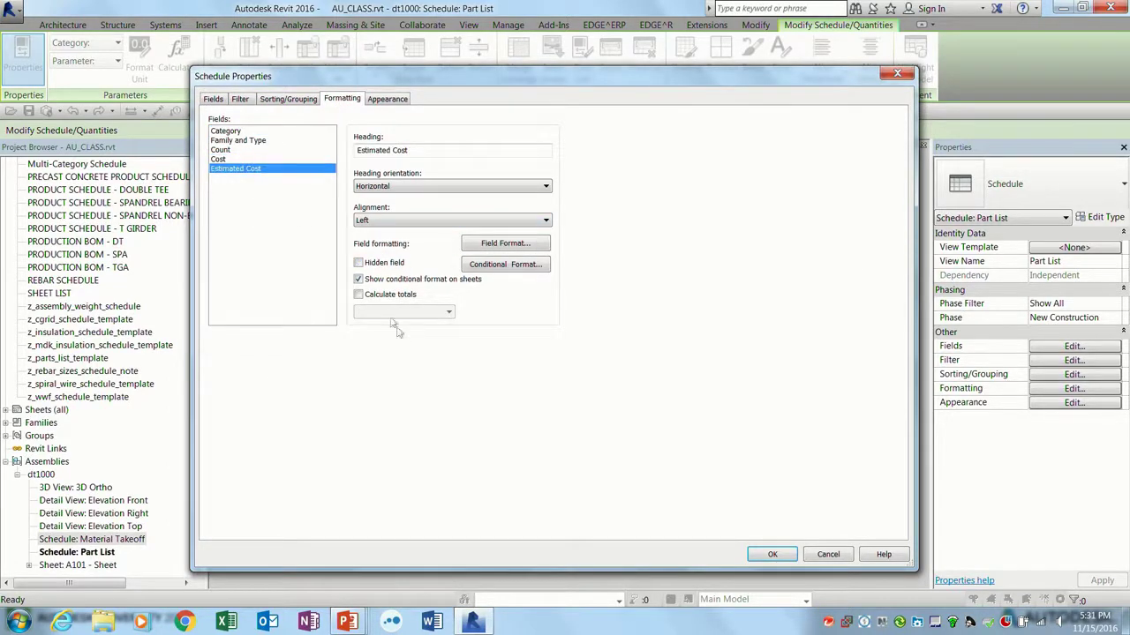
left_click(375, 298)
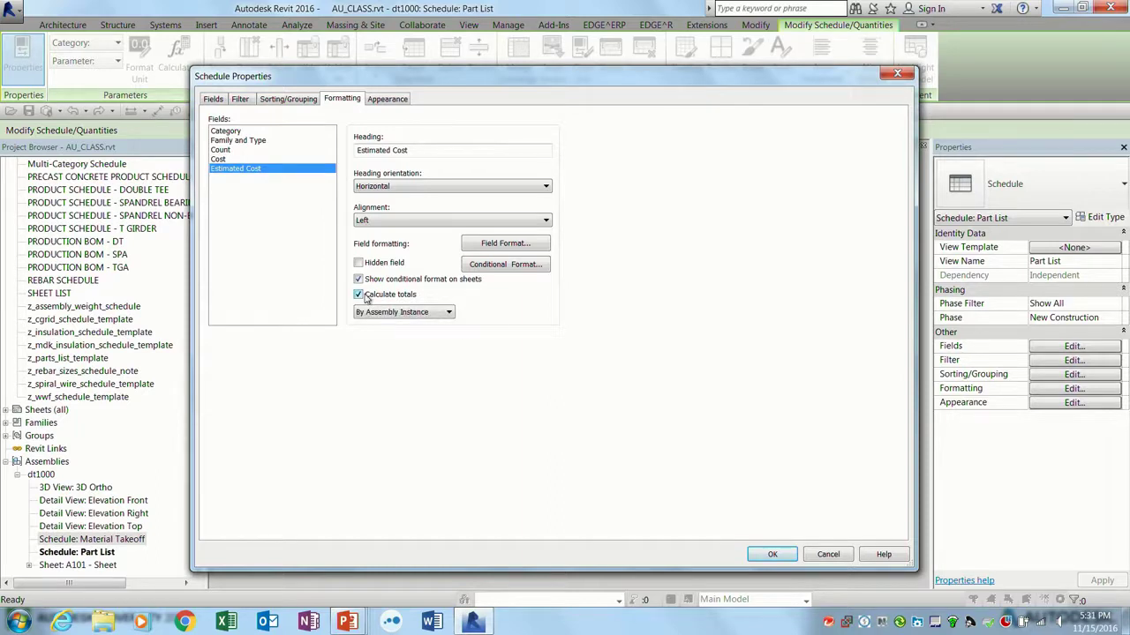
left_click(774, 554)
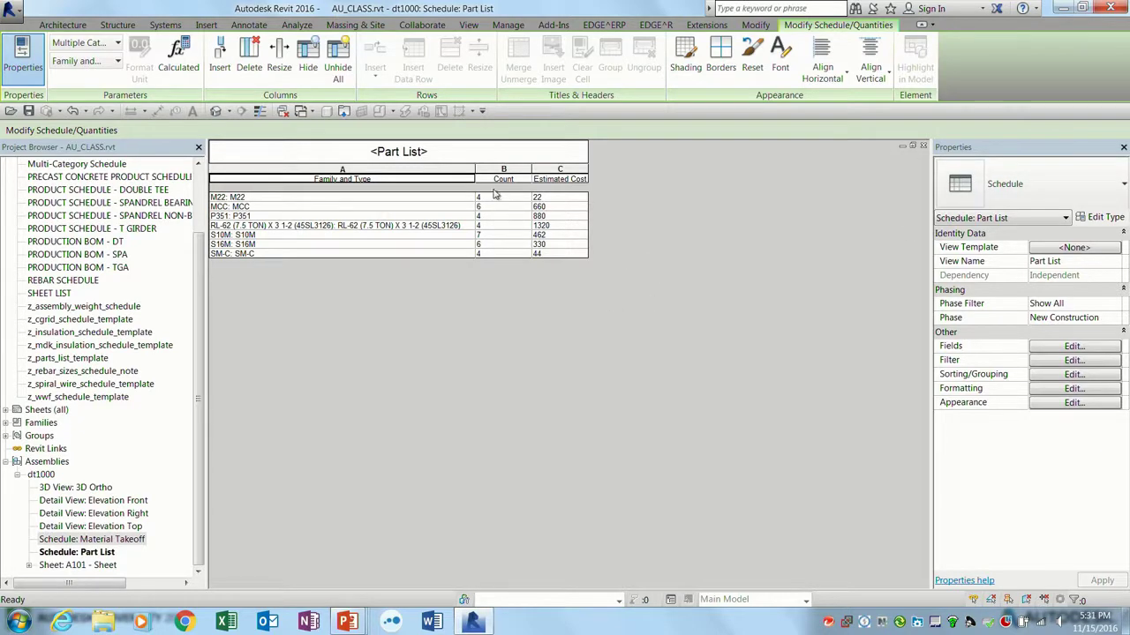
- Turn on grand totals for the Part List schedule and set them to Totals only
left_click(1052, 376)
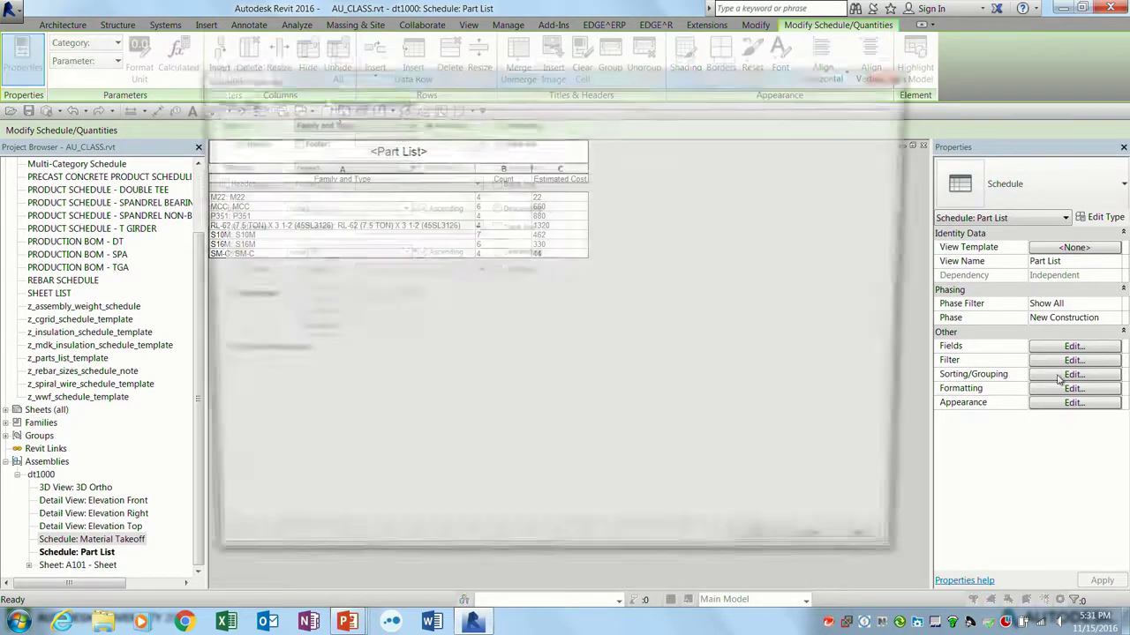
left_click(226, 298)
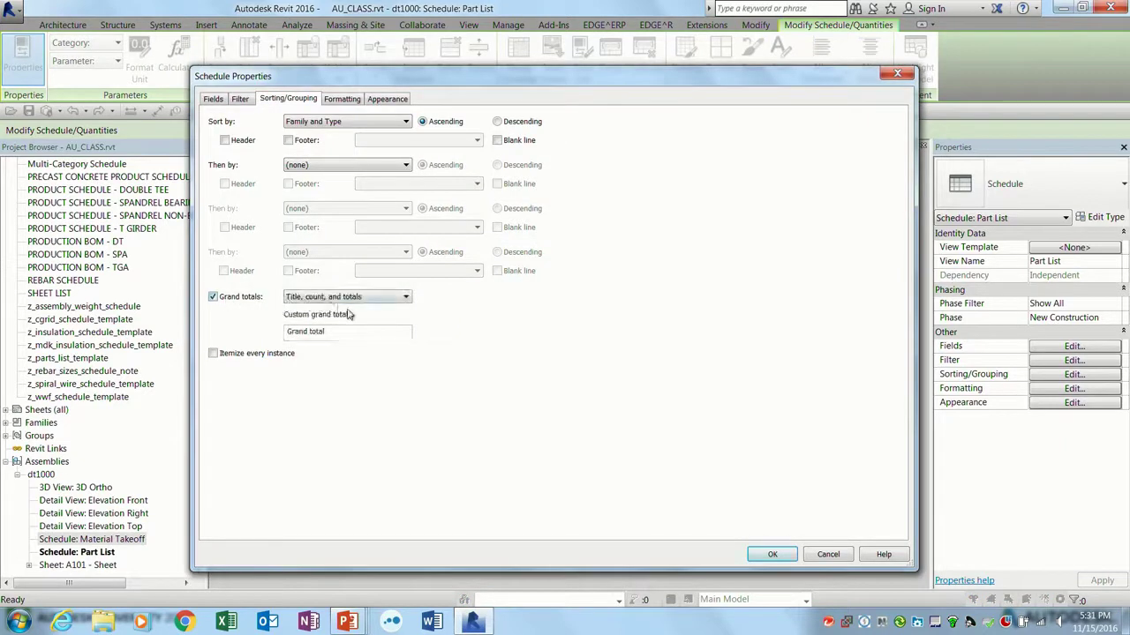
left_click(374, 300)
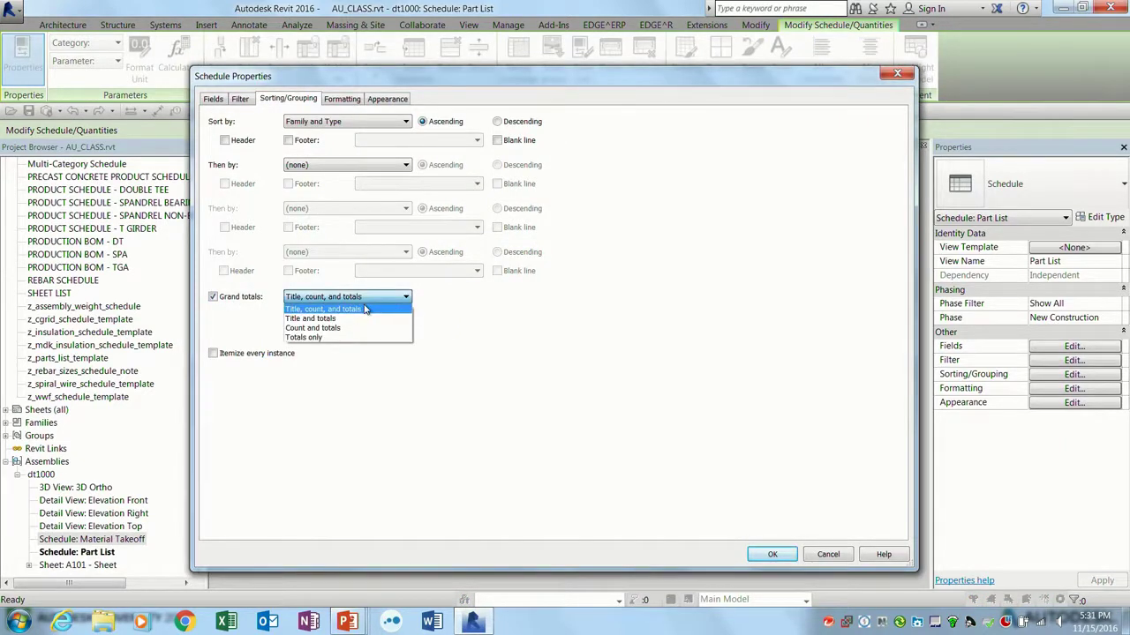
left_click(339, 338)
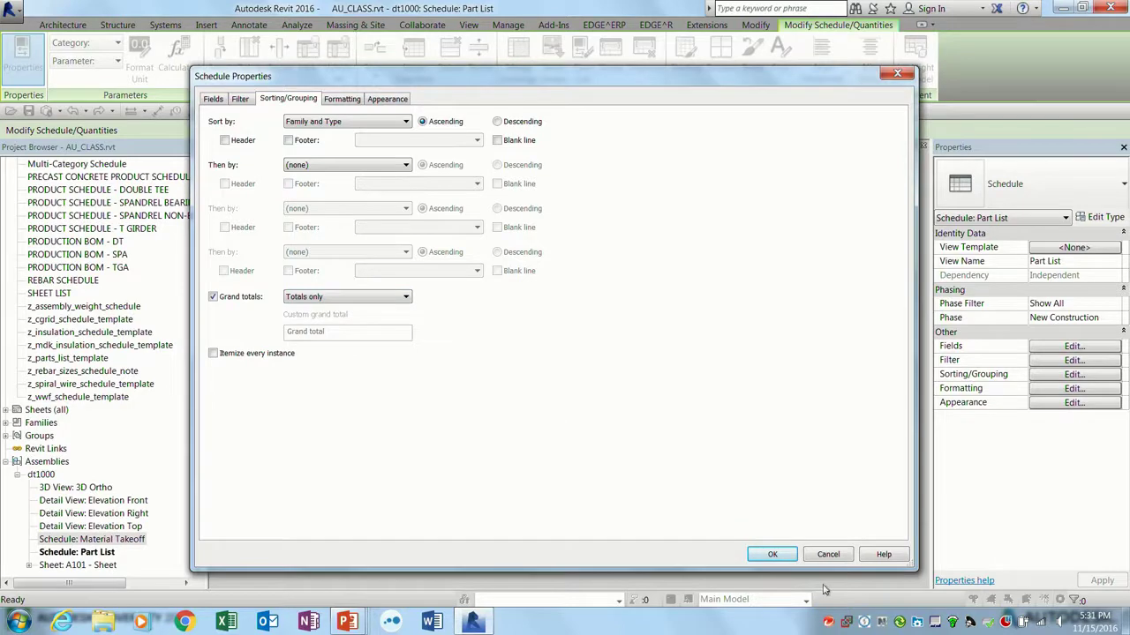
left_click(773, 555)
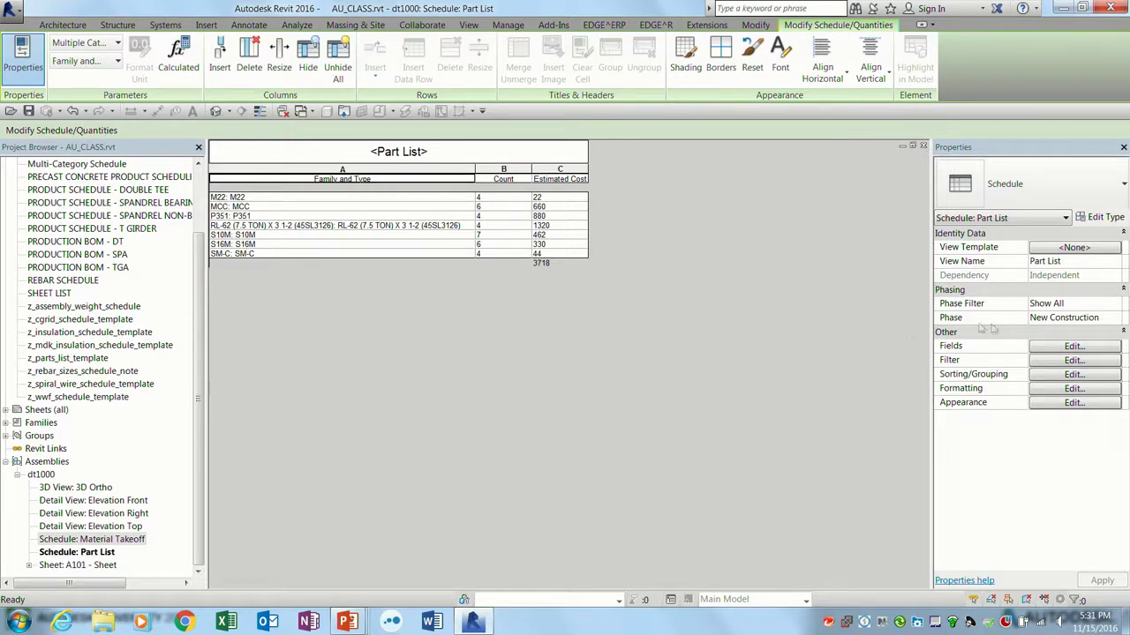
- Change the heading of the Family and Type field to Control Mark and return to the sheet
left_click(1052, 362)
left_click(342, 98)
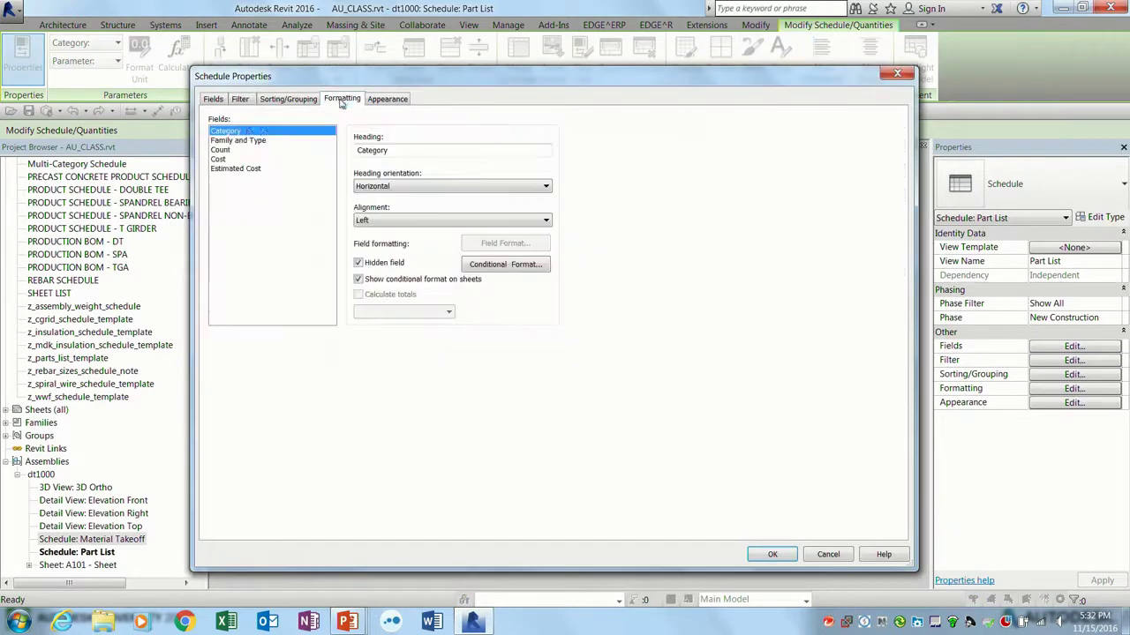
left_click(236, 140)
triple_click(420, 150)
type("Control Mark")
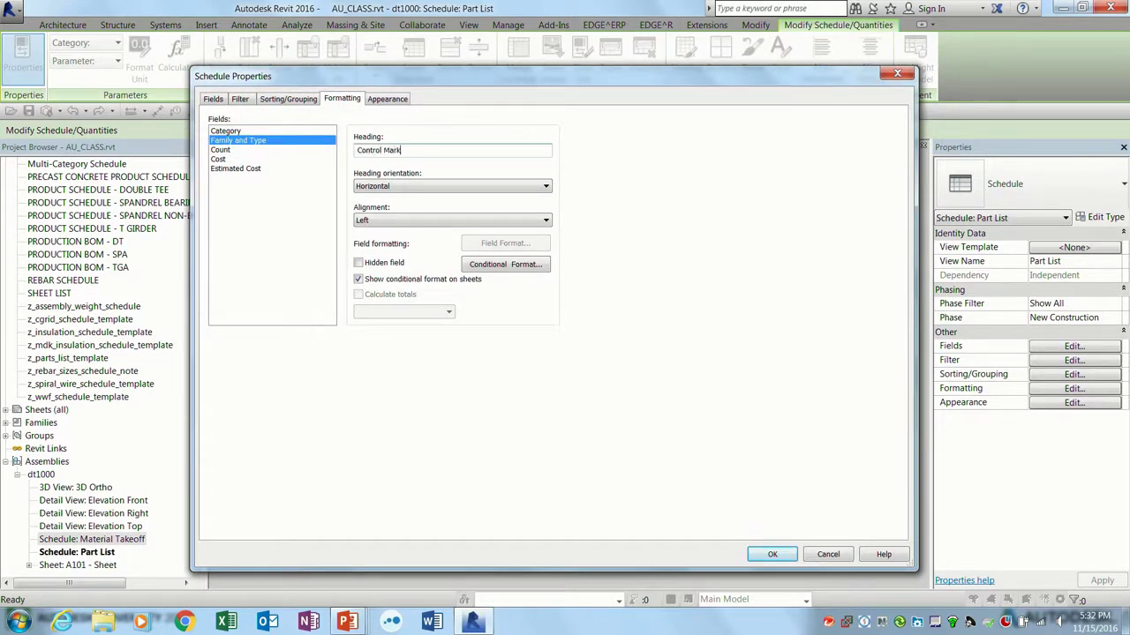
left_click(772, 555)
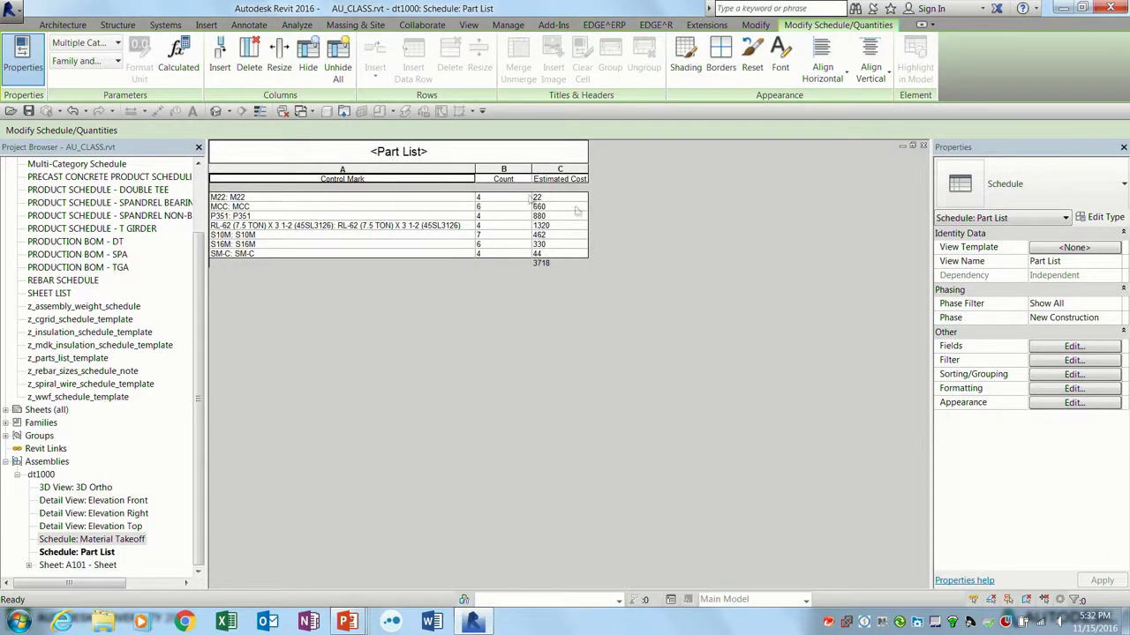
left_click(924, 146)
- Reopen the Part List schedule from the sheet, turn off its blank row before data, and return to the sheet
scroll(390, 392, "down", 3)
left_click(516, 344)
double_click(516, 345)
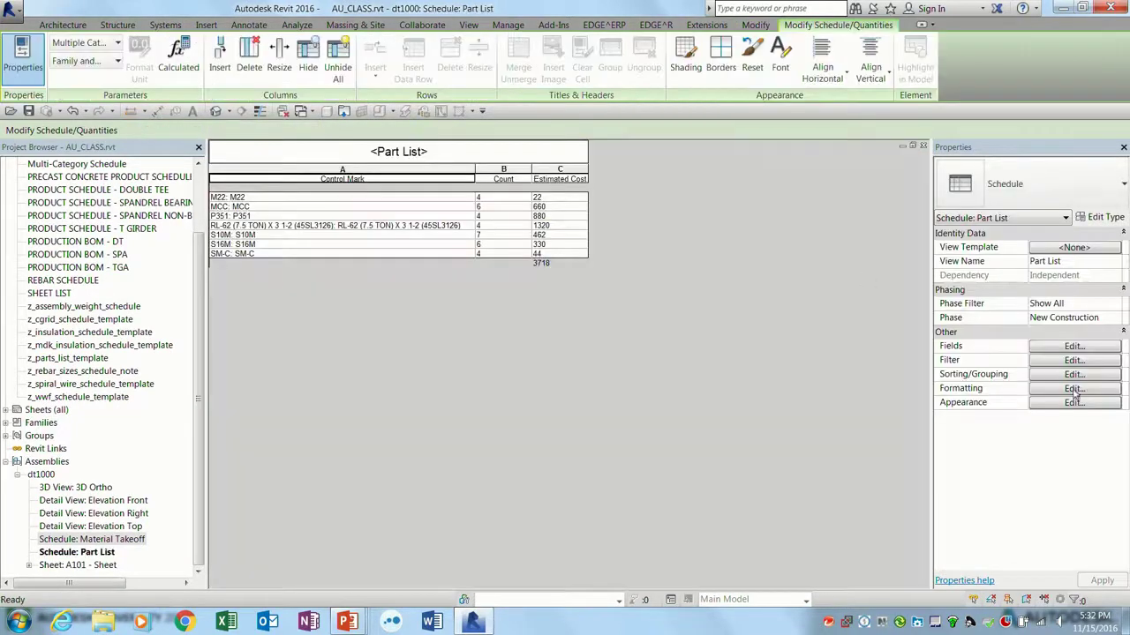
left_click(1074, 390)
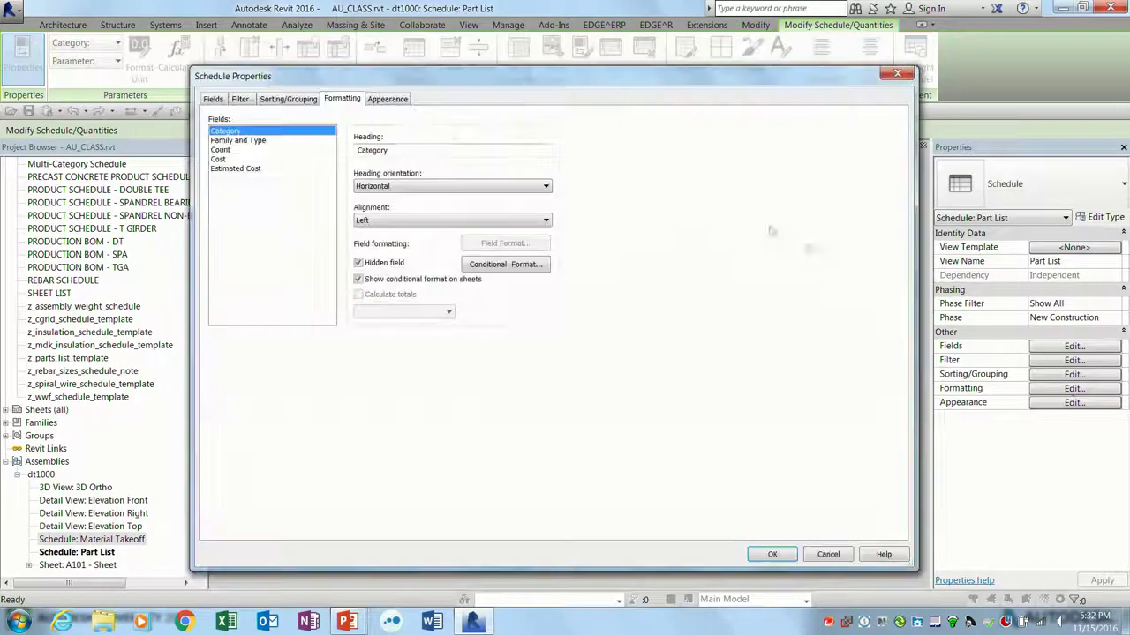
left_click(388, 98)
left_click(405, 204)
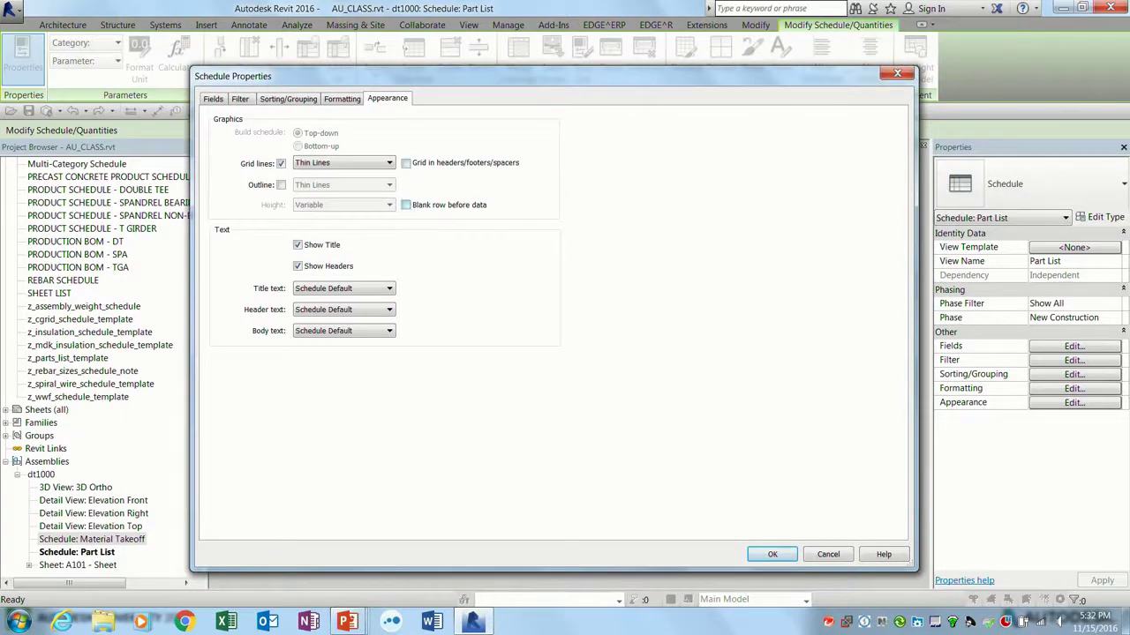
left_click(772, 554)
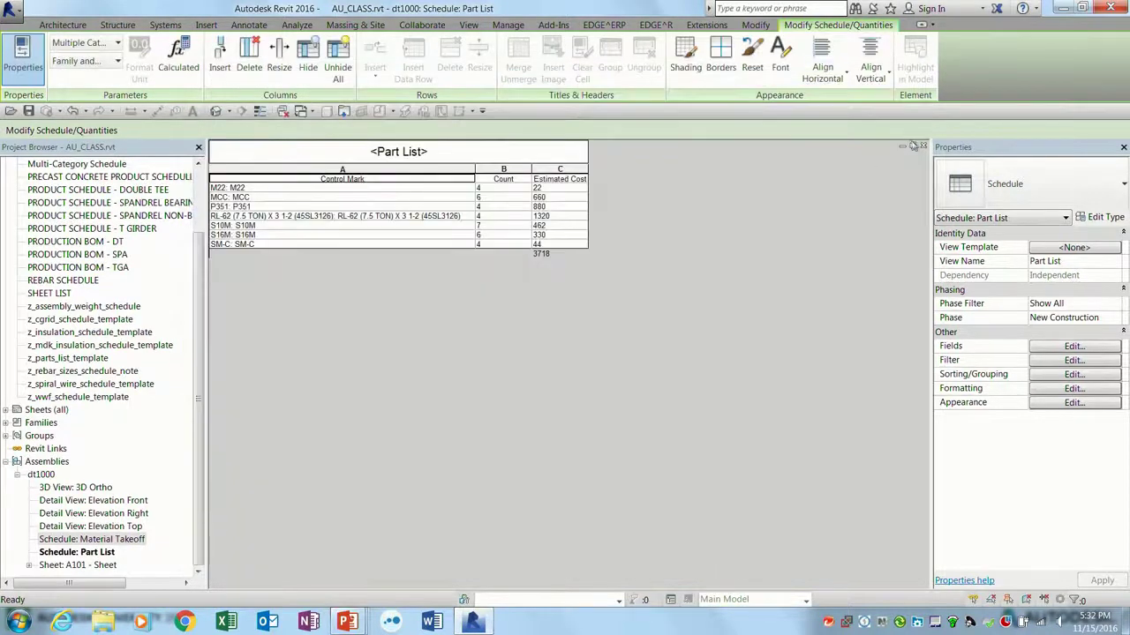
left_click(923, 146)
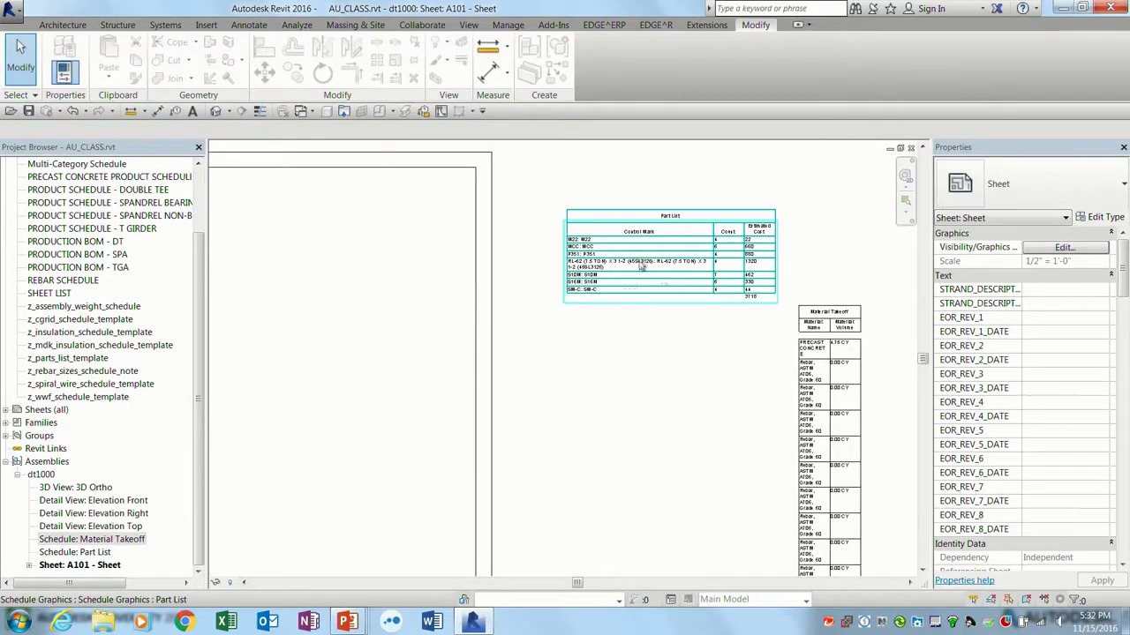
- Reposition the Part List schedule on the sheet roughly above the material list of the title block
left_click_drag(615, 289, 609, 289)
scroll(553, 404, "down", 3)
left_click_drag(656, 258, 530, 303)
scroll(609, 256, "up", 2)
scroll(530, 303, "up", 2)
- Move the Part List schedule from its upper-left corner to the upper-left corner of the title block's material list table
key("m")
key("v")
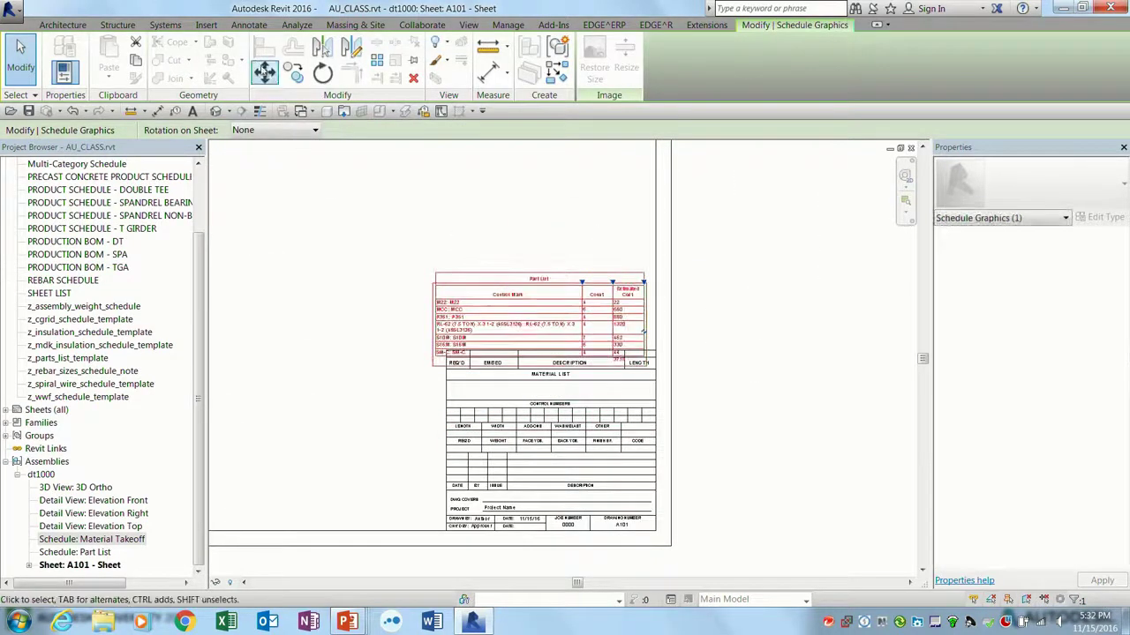
scroll(430, 332, "up", 3)
left_click(434, 284)
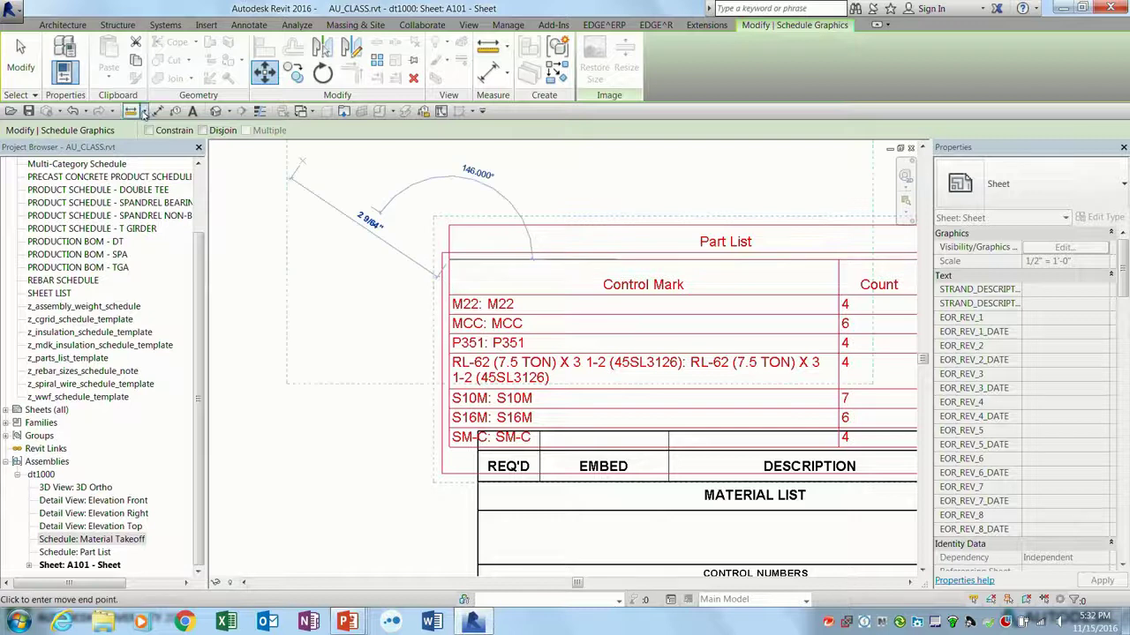
scroll(491, 486, "up", 2)
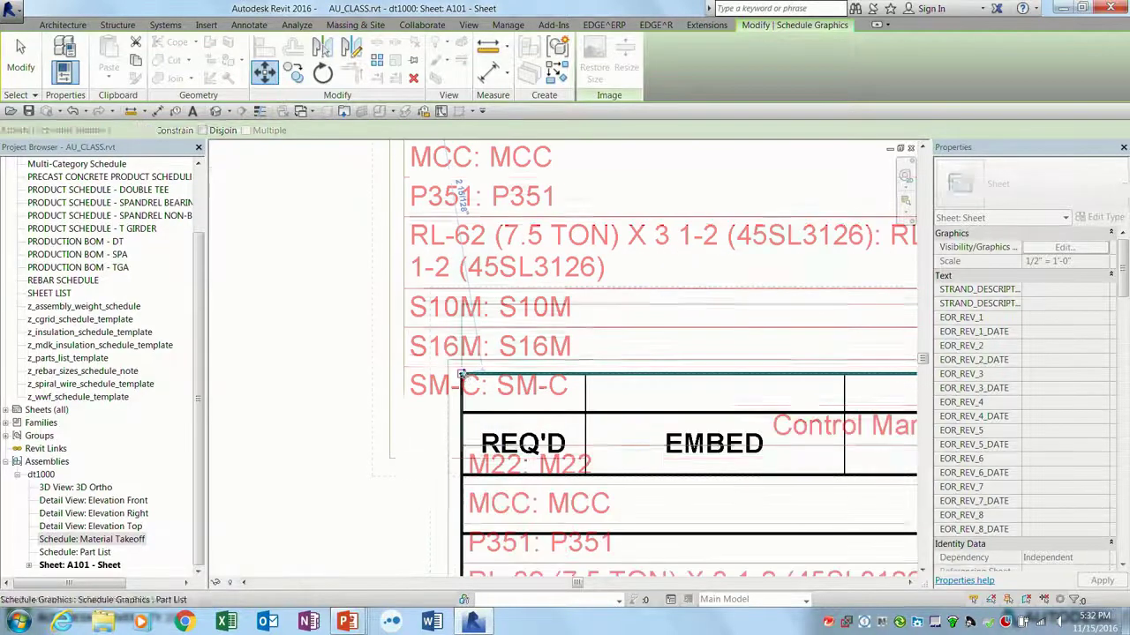
left_click(461, 374)
scroll(648, 371, "down", 3)
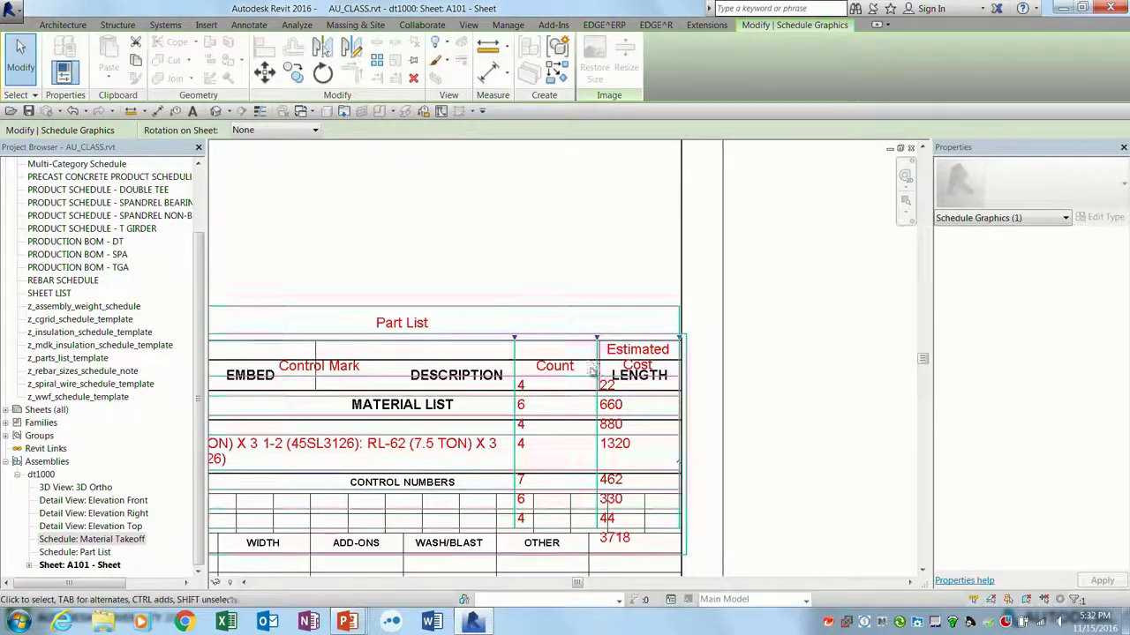
- Move the Part List schedule straight up so its lower edge sits just above the title block's material list table
scroll(618, 371, "down", 3)
left_click(264, 71)
scroll(428, 468, "up", 3)
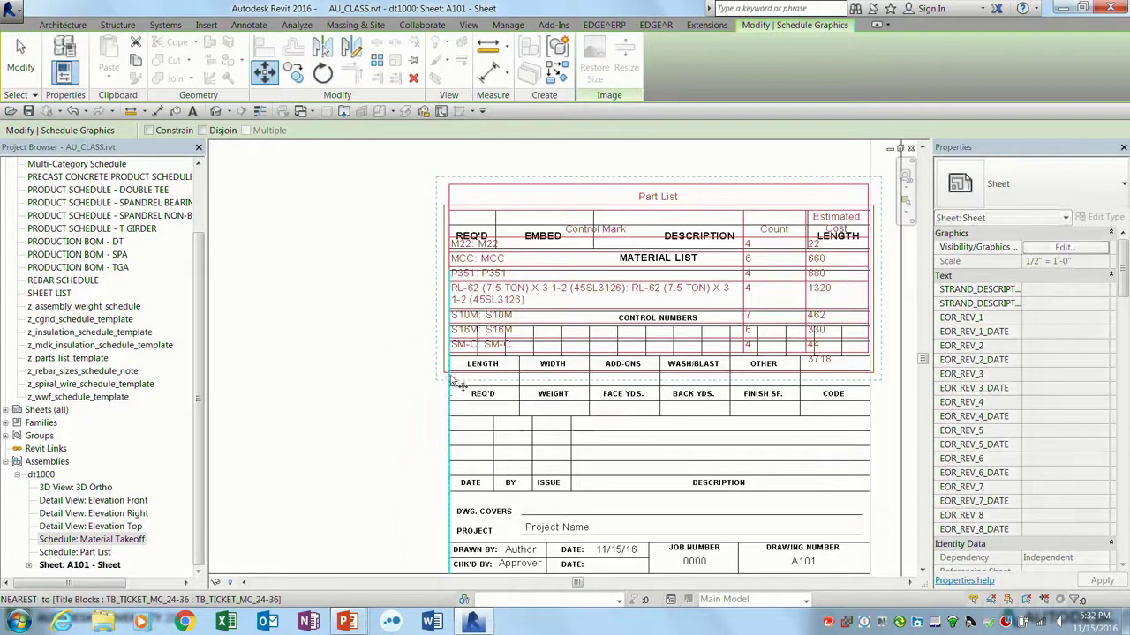
left_click(450, 373)
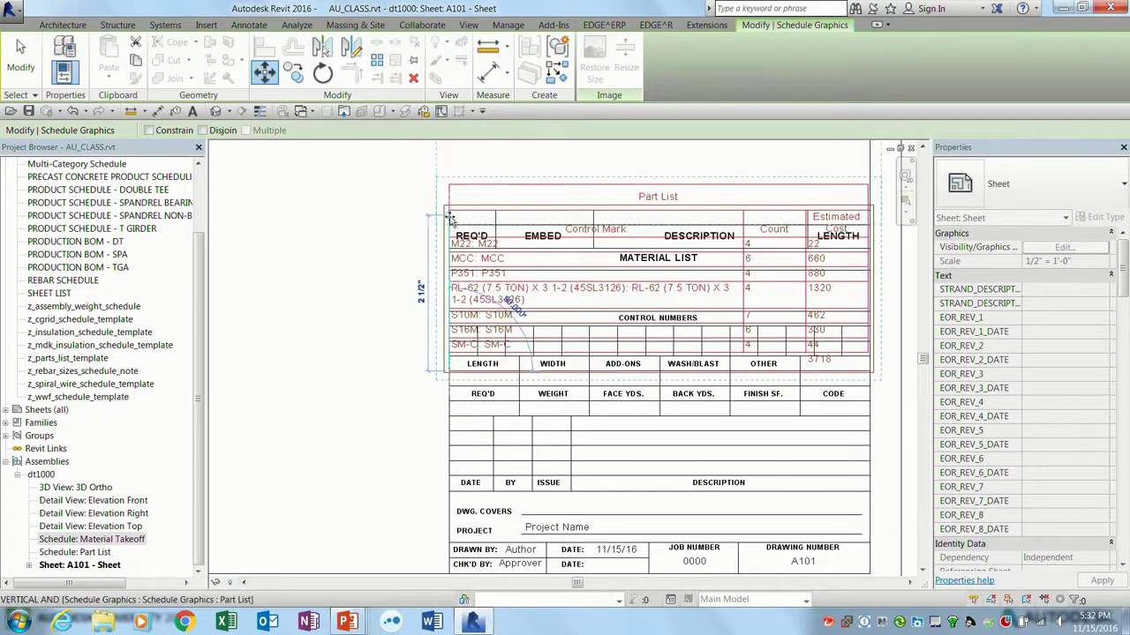
left_click(450, 212)
scroll(845, 415, "down", 3)
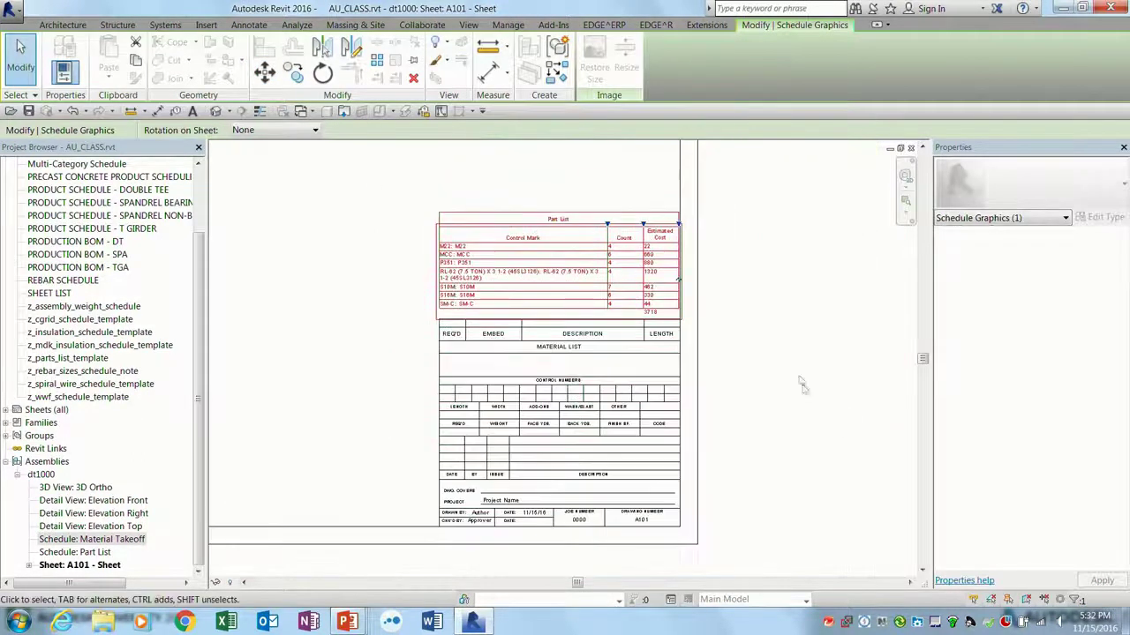
left_click(777, 289)
scroll(772, 301, "up", 2)
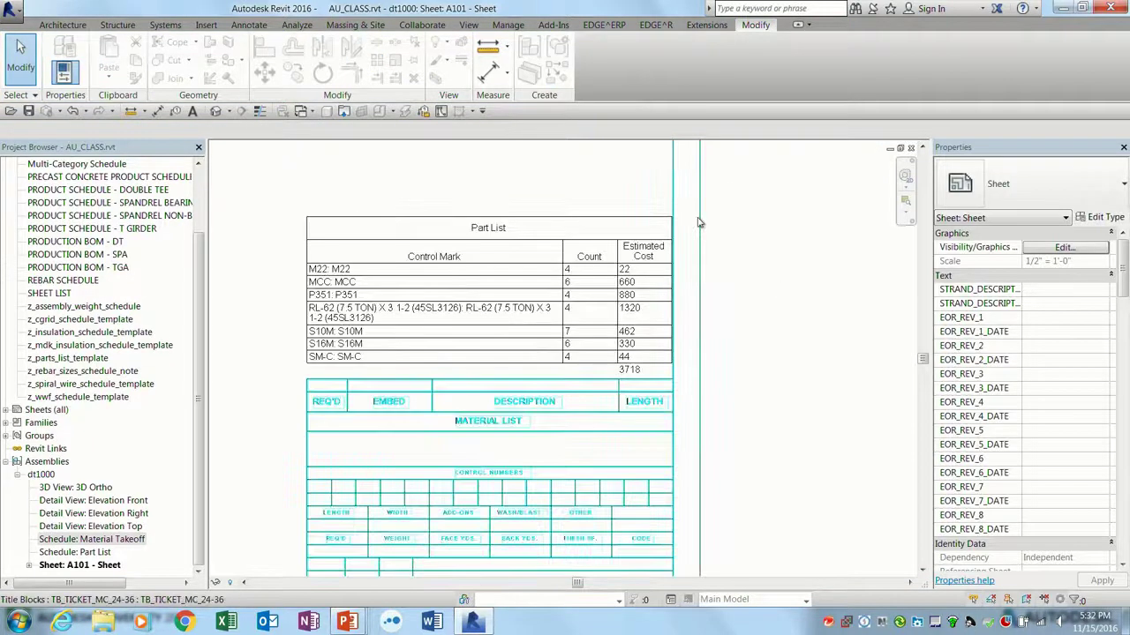
- Move the Material Takeoff schedule from outside the sheet border to the open area just left of the Part List and title block
scroll(767, 317, "down", 3)
middle_click_drag(688, 298, 494, 338)
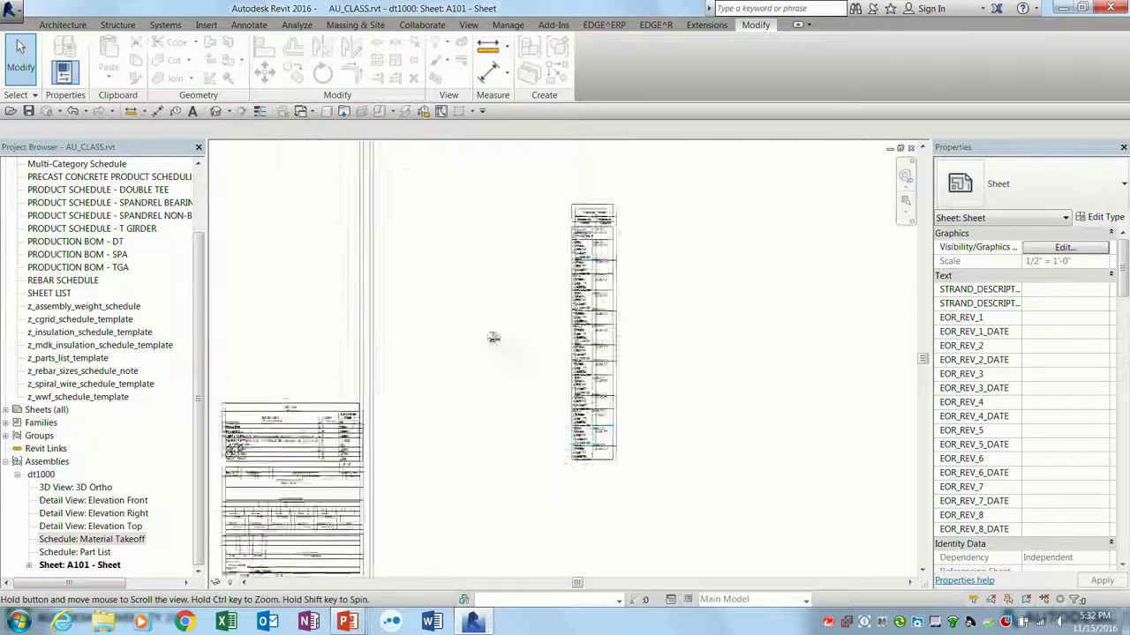
left_click(600, 290)
left_click_drag(602, 288, 631, 295)
scroll(617, 300, "up", 3)
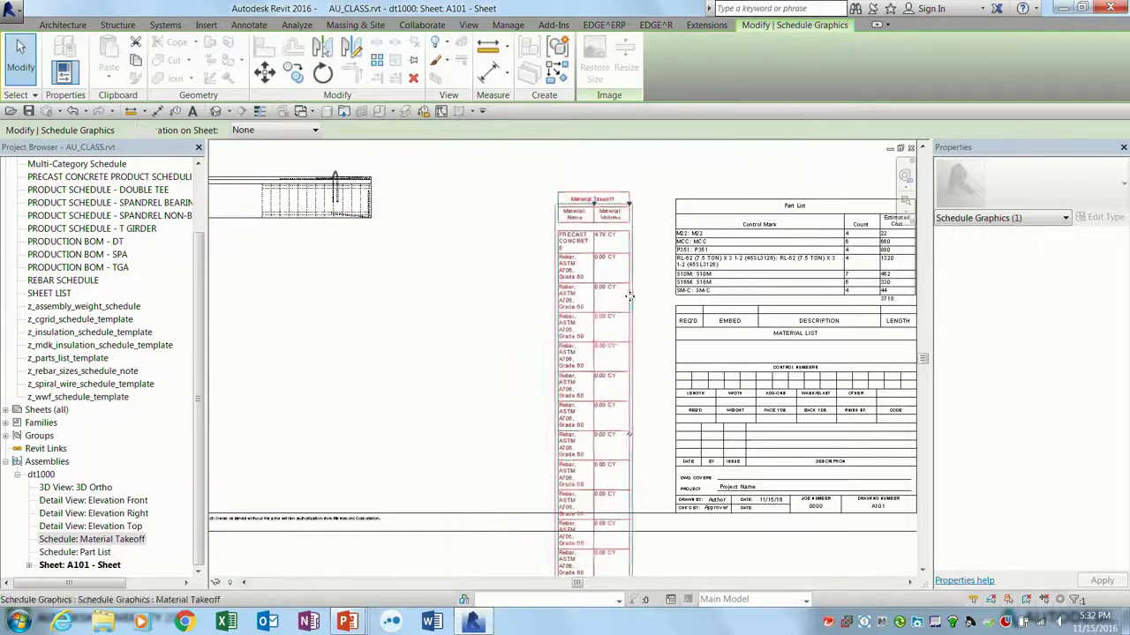
left_click(629, 295)
- Open the Material Takeoff schedule from the sheet and widen its Material: Name and Material: Volume columns
scroll(591, 228, "up", 4)
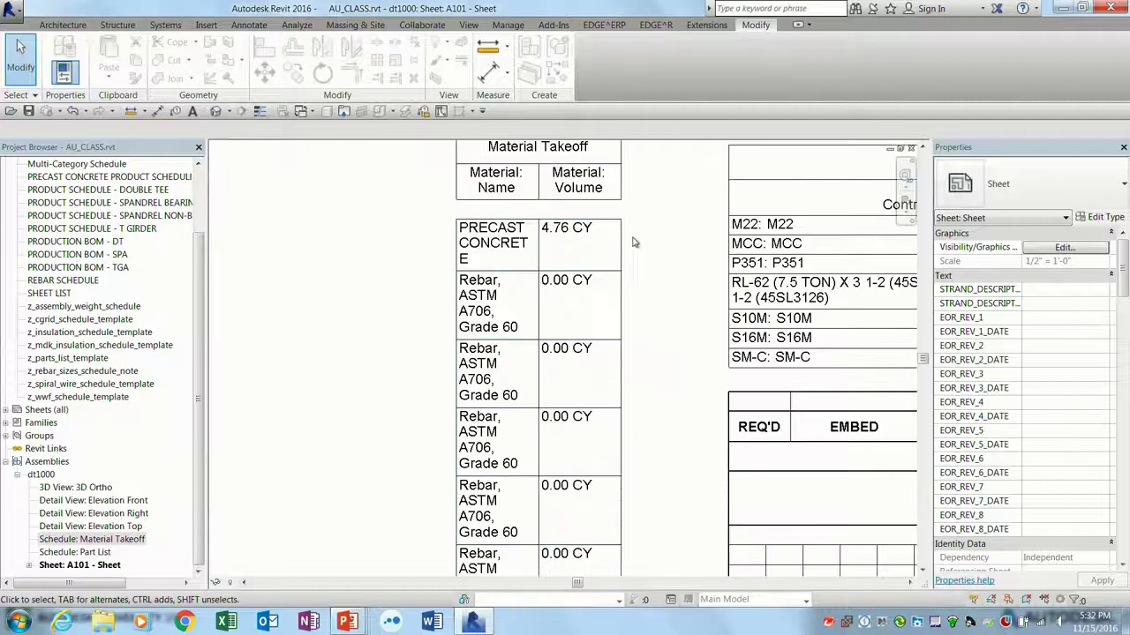
double_click(537, 226)
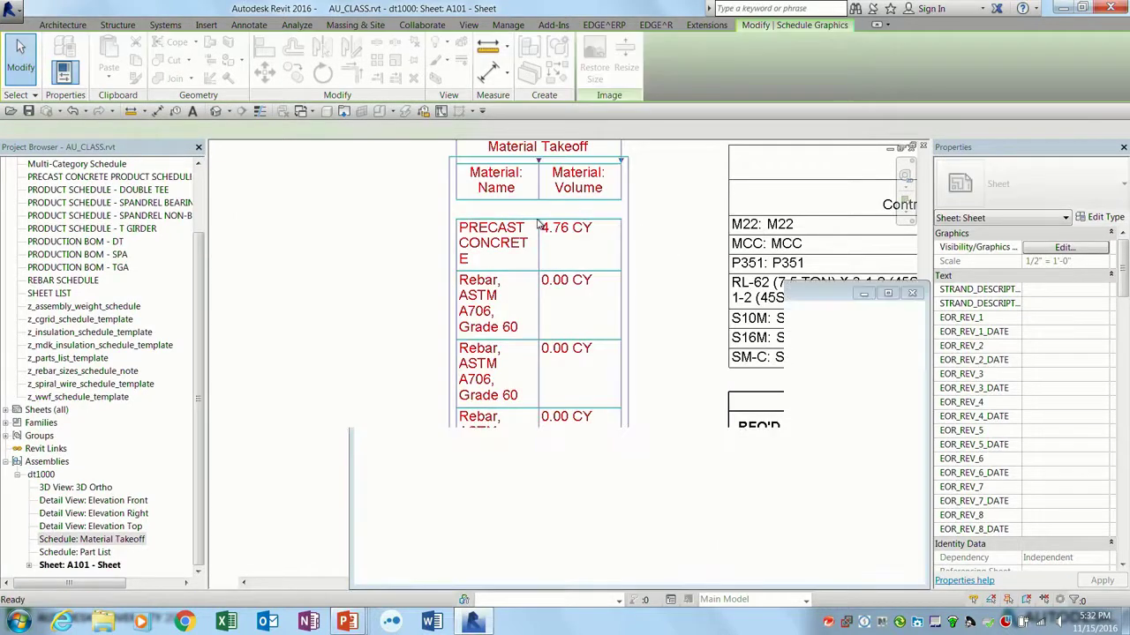
left_click_drag(321, 169, 470, 169)
left_click_drag(263, 170, 344, 169)
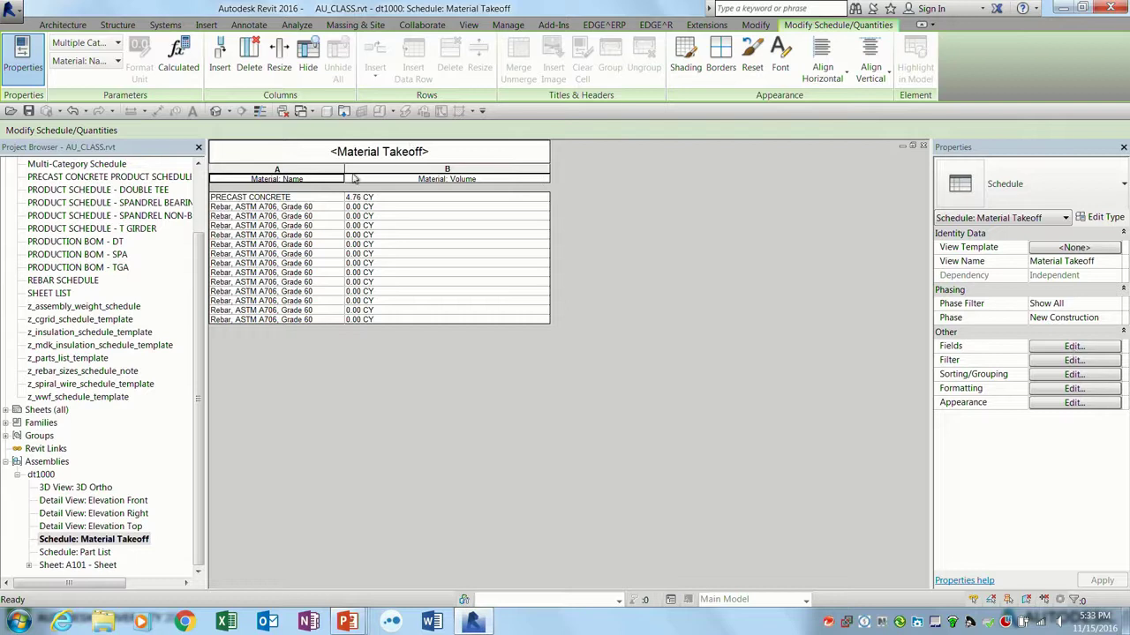
left_click_drag(345, 169, 409, 169)
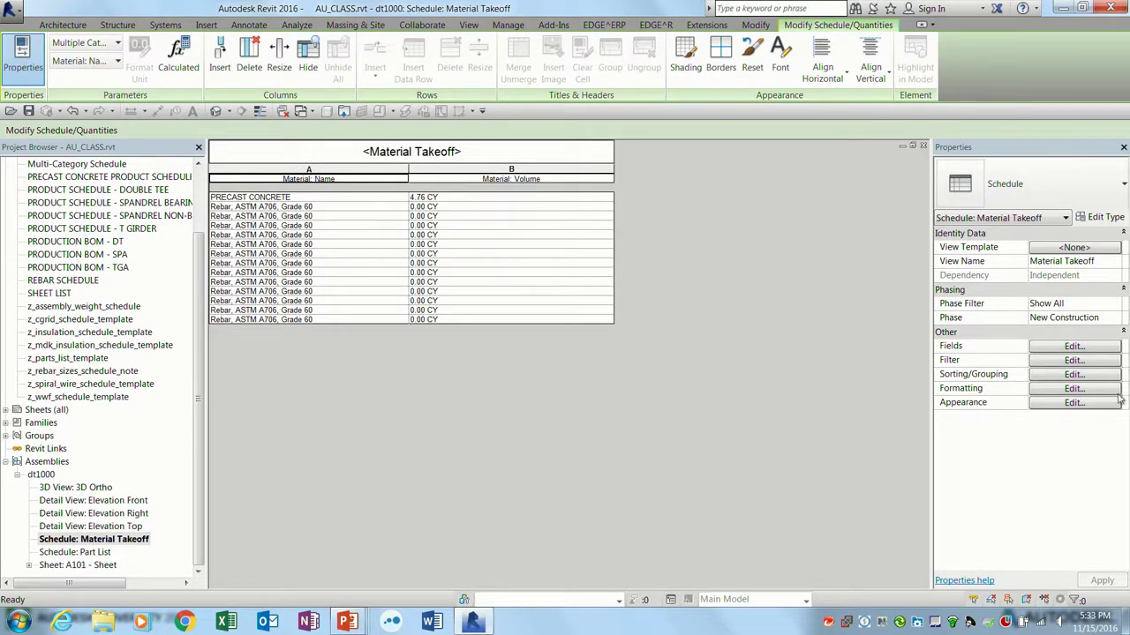
- Open the field formatting settings of the Material Takeoff schedule
left_click(1050, 389)
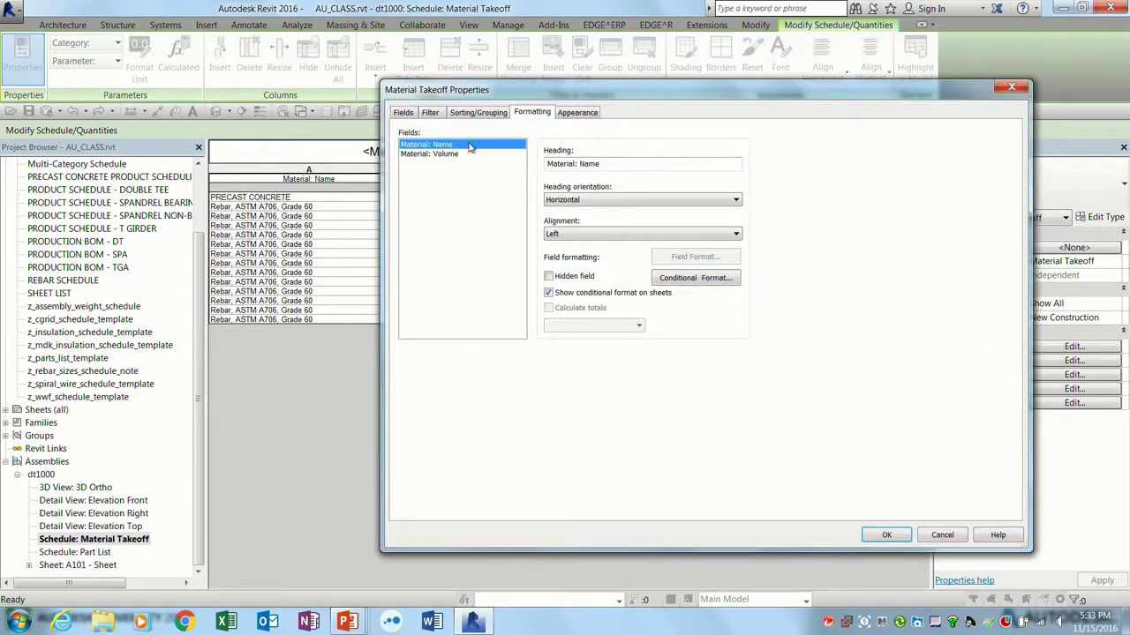
- Format the Material: Volume field without project settings, in cubic yards with custom rounding to 0.000001 and the CY unit symbol
left_click(456, 157)
left_click(720, 259)
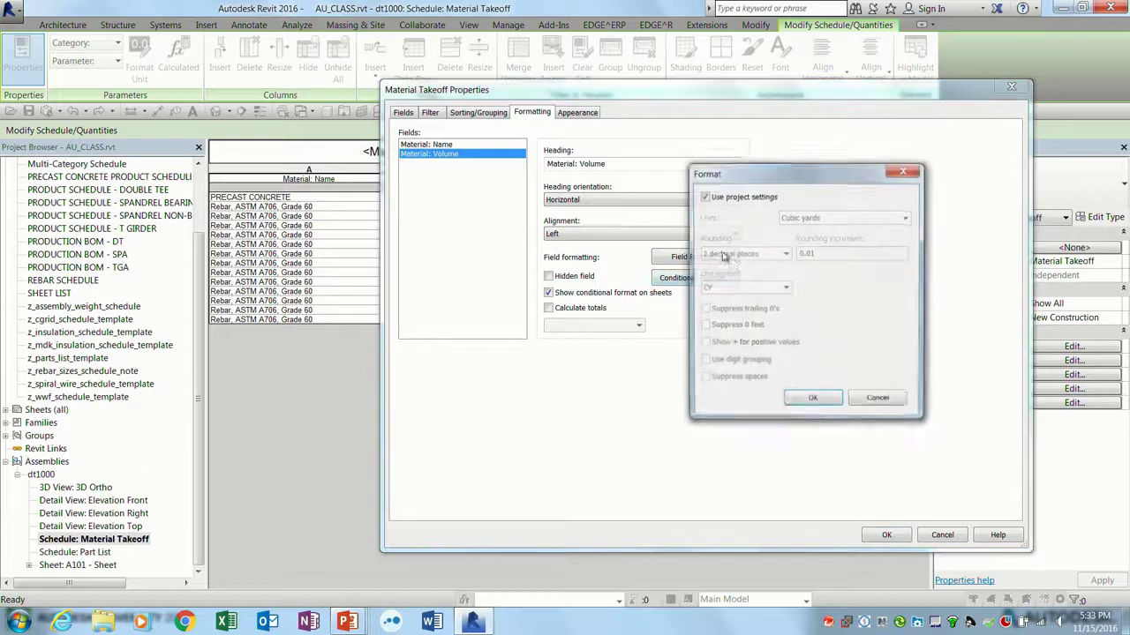
left_click(737, 196)
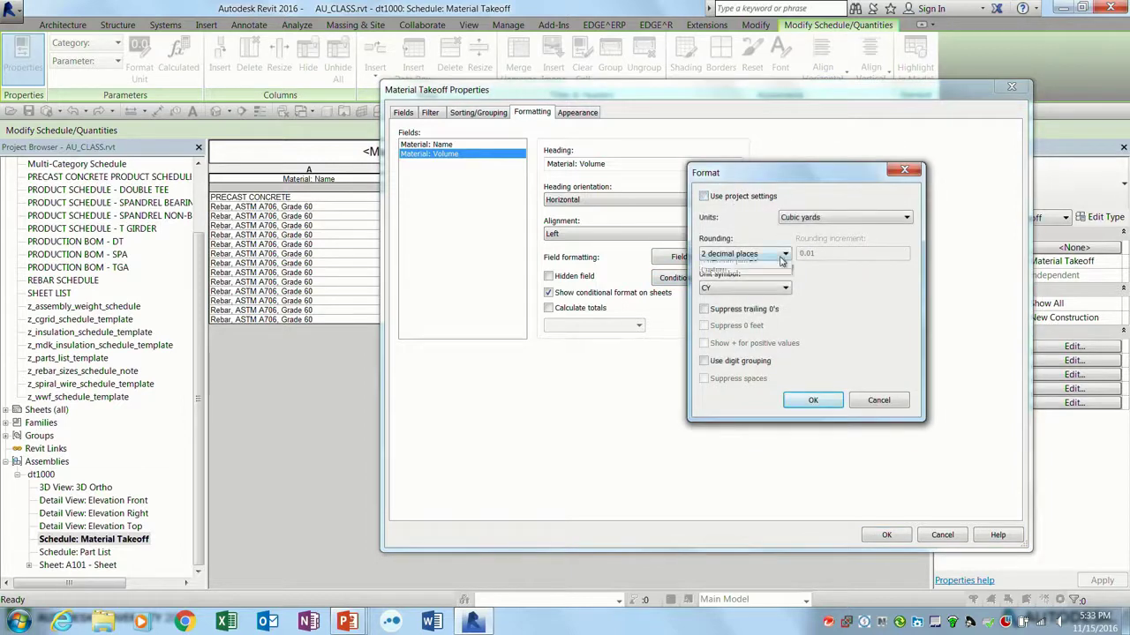
left_click(784, 254)
left_click(729, 264)
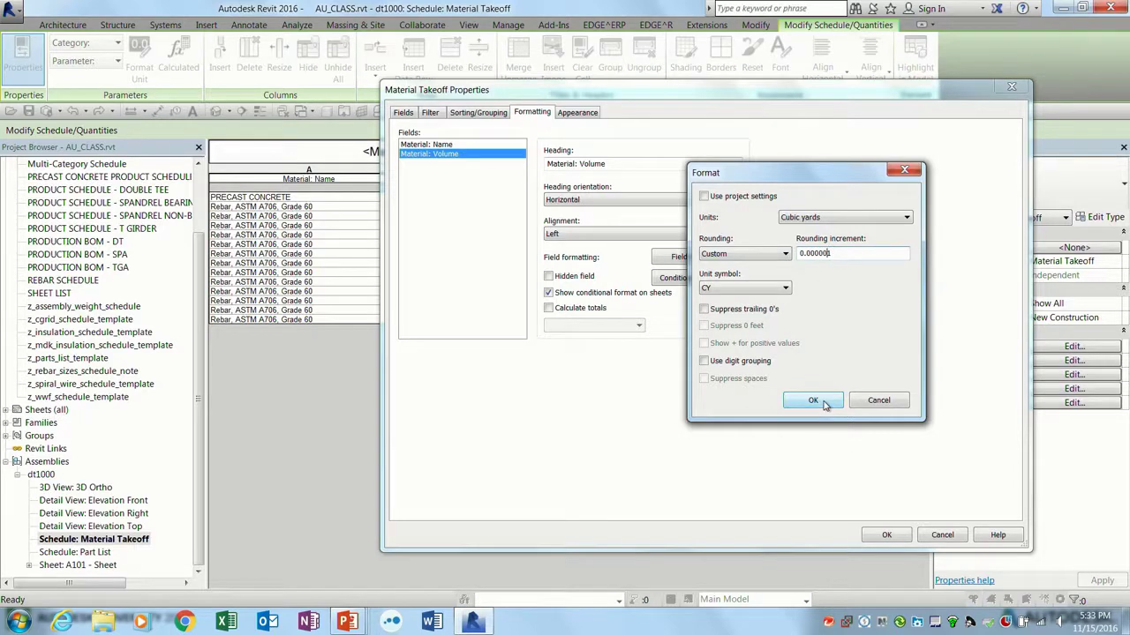
left_click(787, 288)
left_click(788, 289)
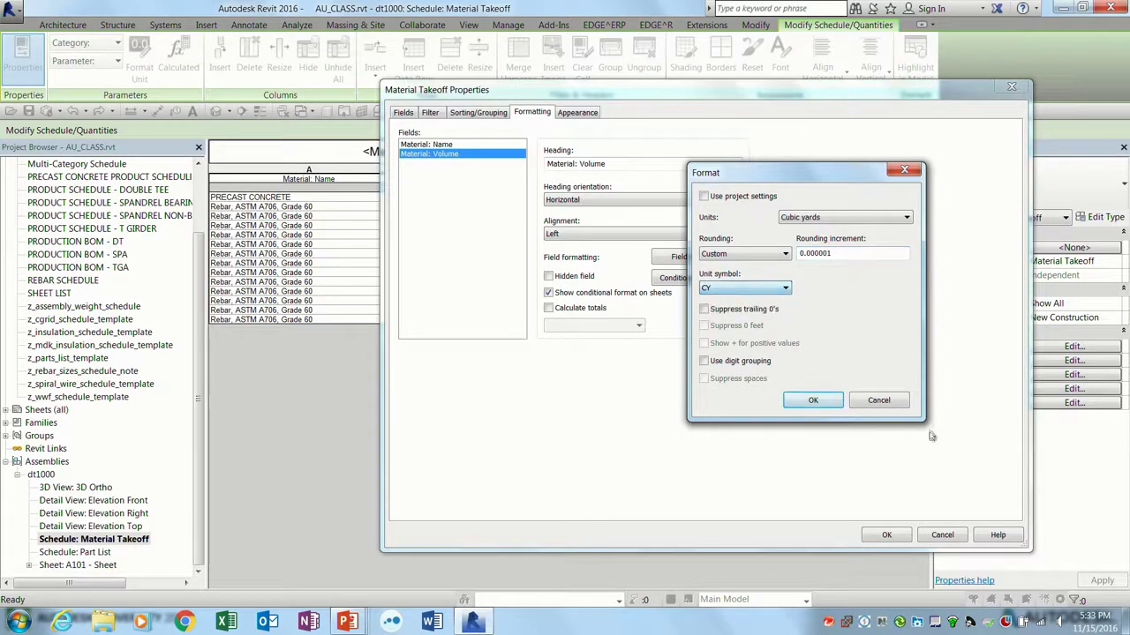
left_click(813, 400)
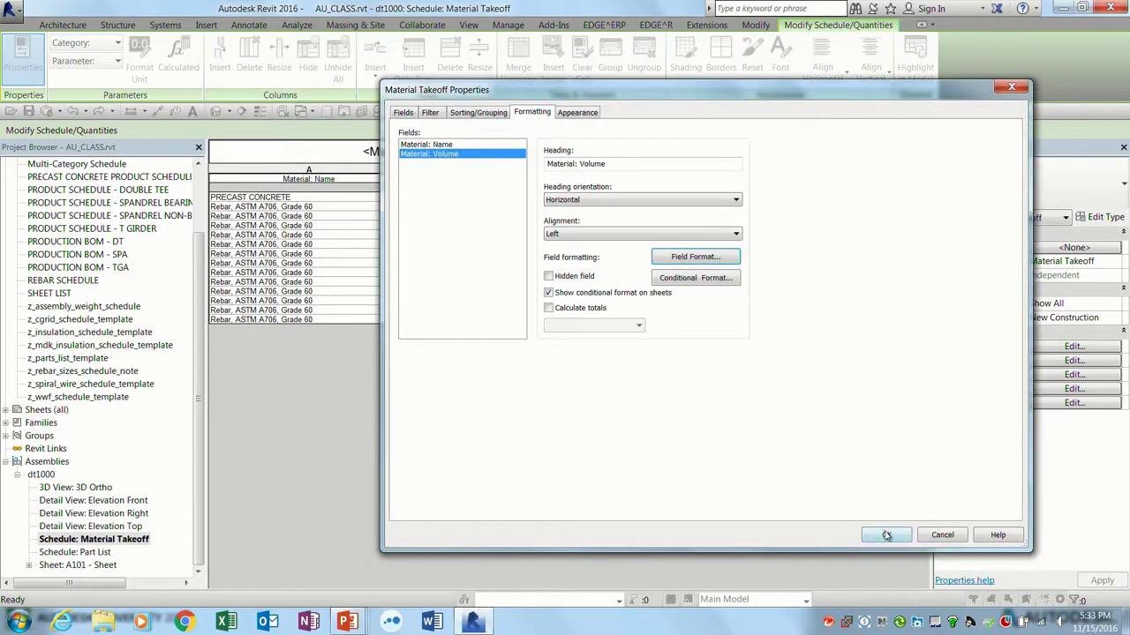
left_click(887, 535)
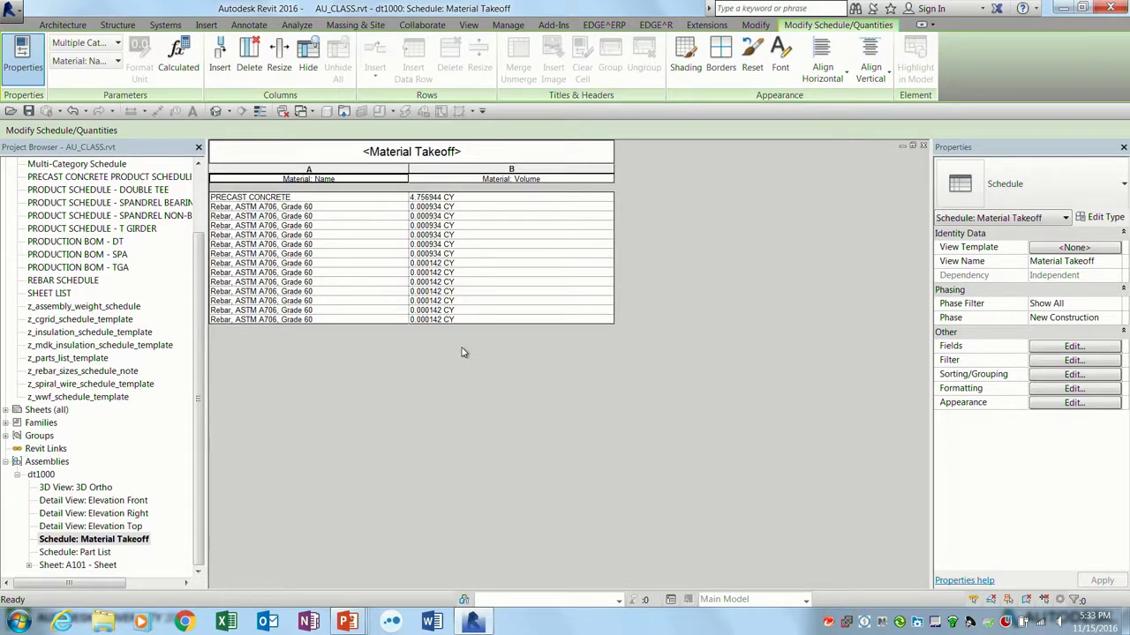
- Add the CONTROL_MARK field to the material takeoff and move it to the top of the scheduled fields
left_click(1075, 346)
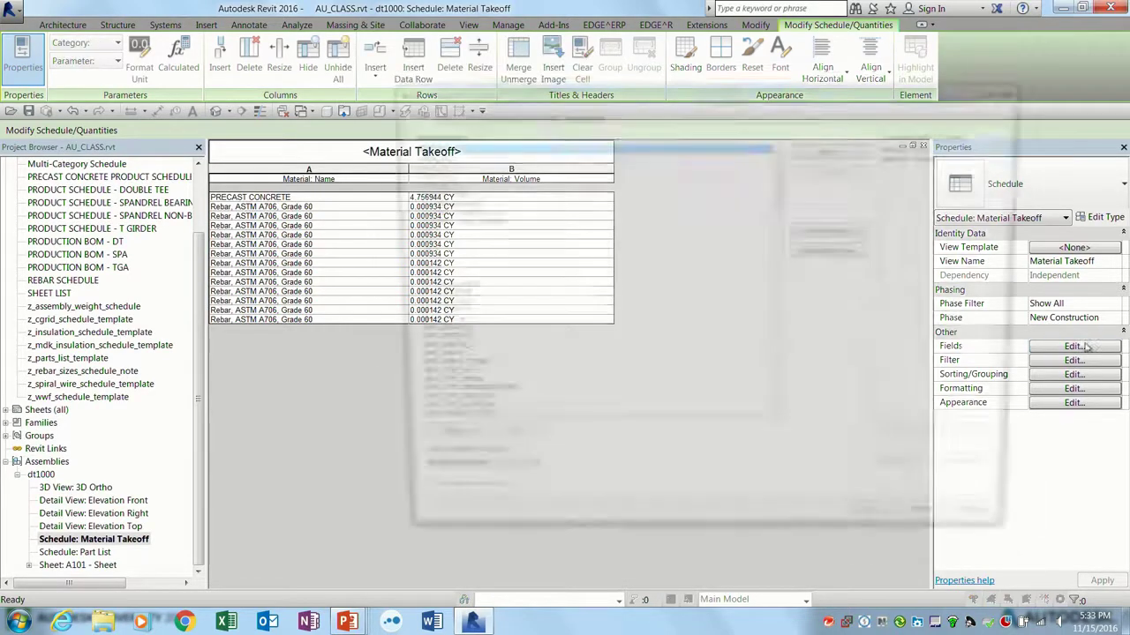
key("c")
scroll(478, 339, "down", 2)
scroll(478, 339, "down", 4)
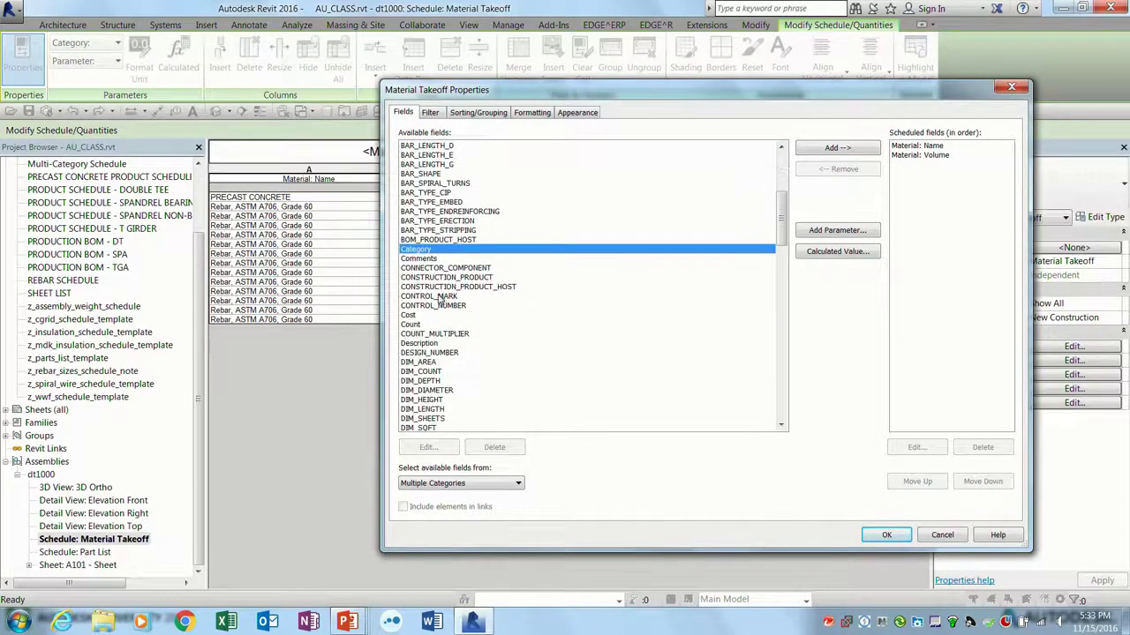
left_click(440, 297)
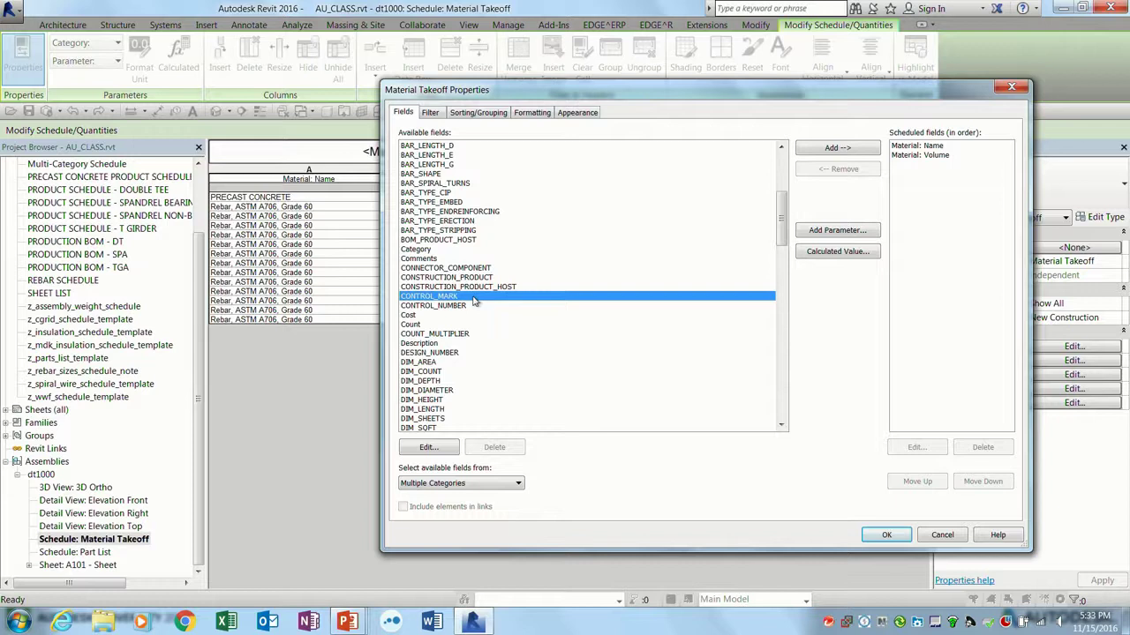
double_click(449, 298)
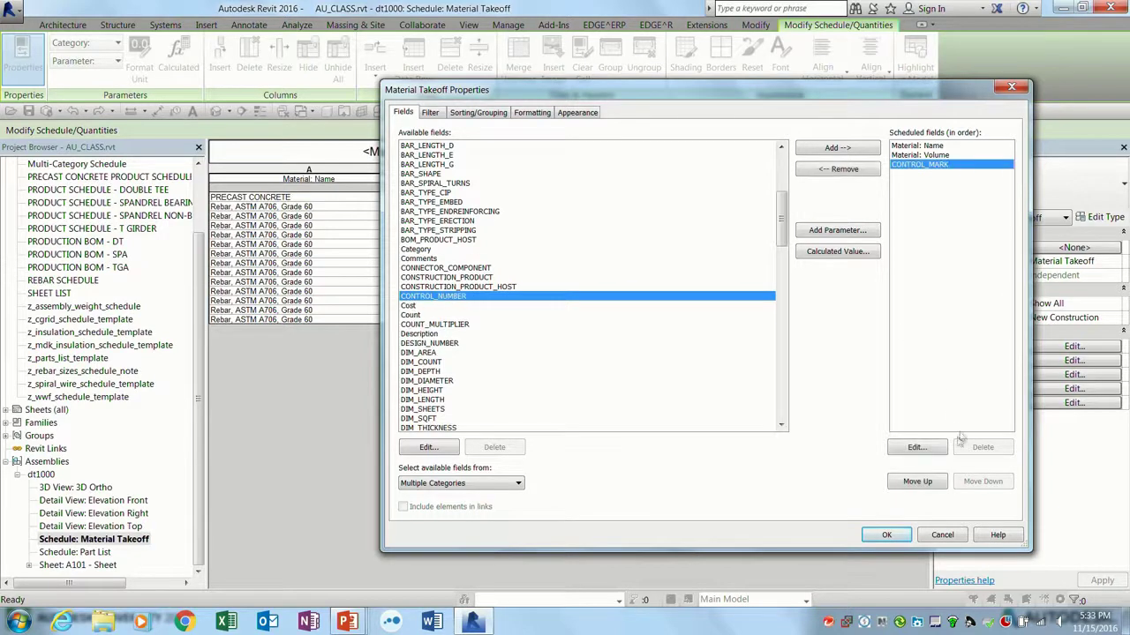
double_click(923, 481)
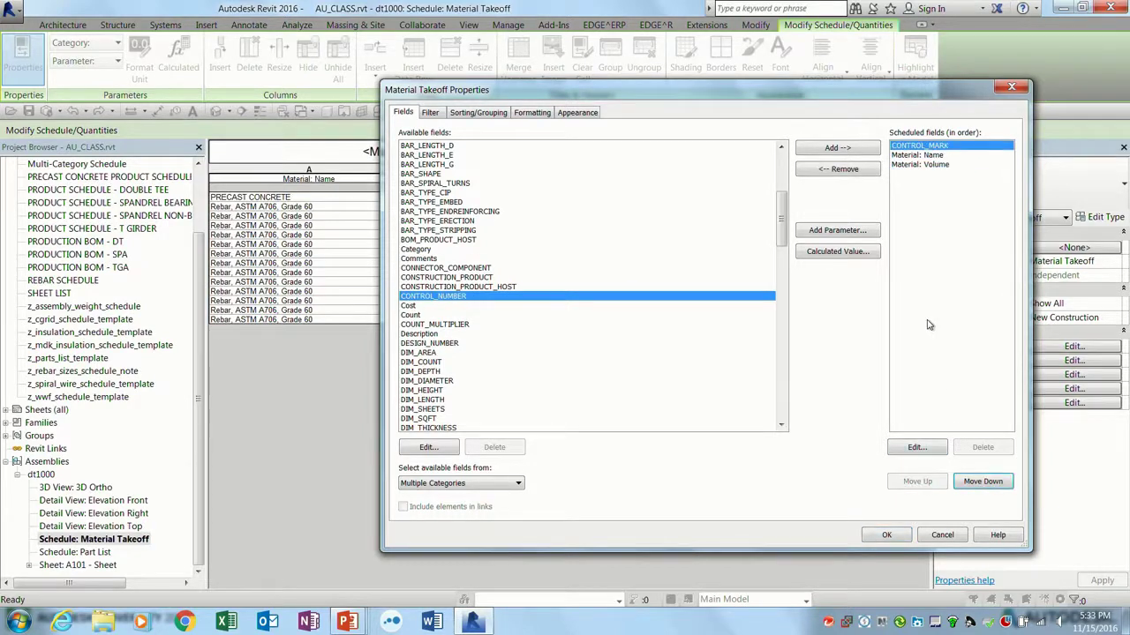
- Add the WEIGHT_PER_UNIT field to the takeoff and place it after Material: Volume
left_click_drag(781, 223, 808, 411)
double_click(459, 420)
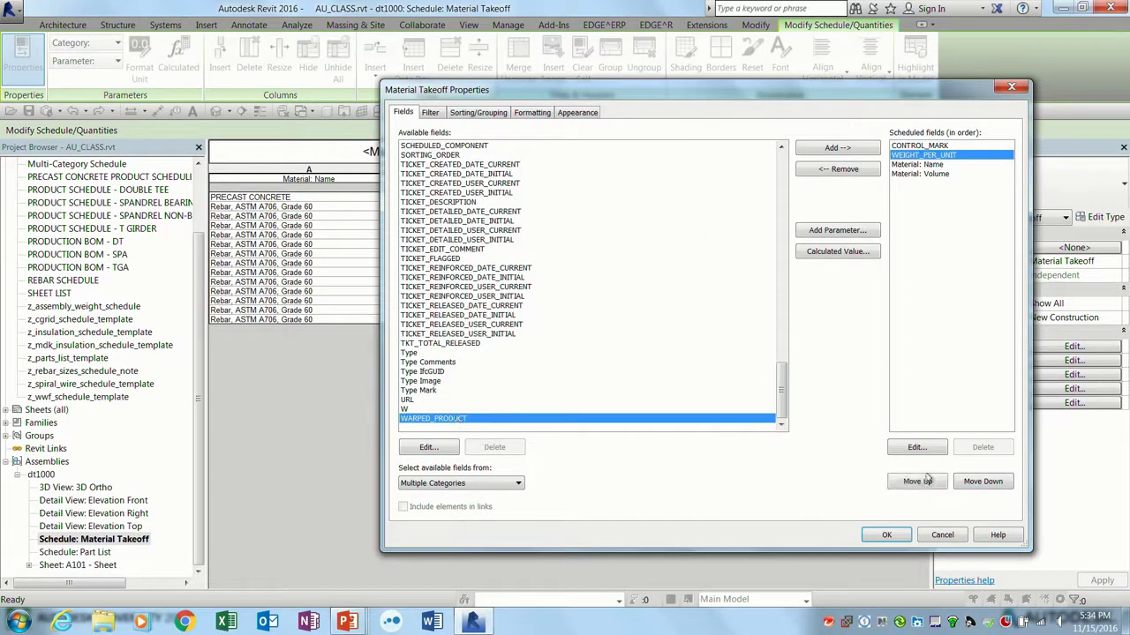
double_click(971, 483)
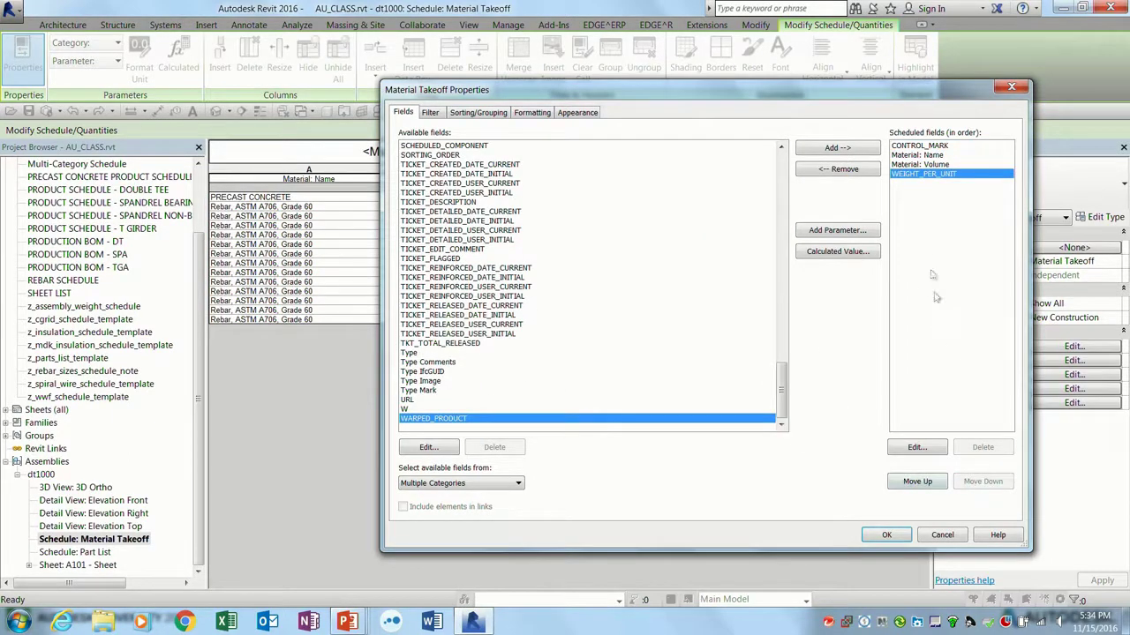
- Try to set up a takeoff filter where CONTROL_MARK equals a chosen mark, and check the available mark values
left_click(916, 147)
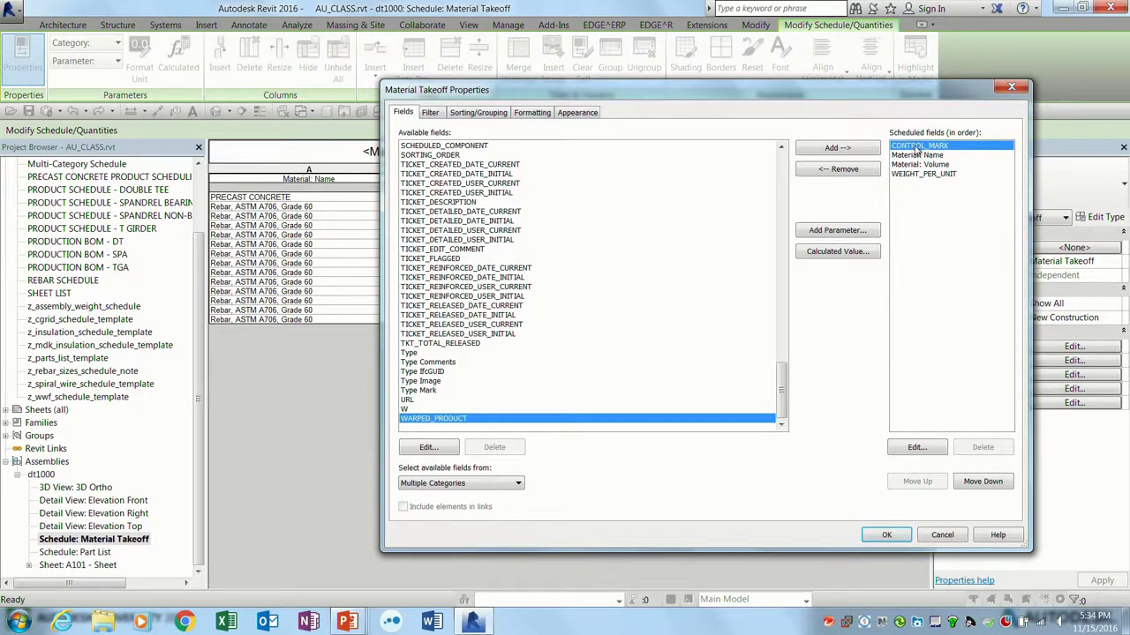
left_click(435, 113)
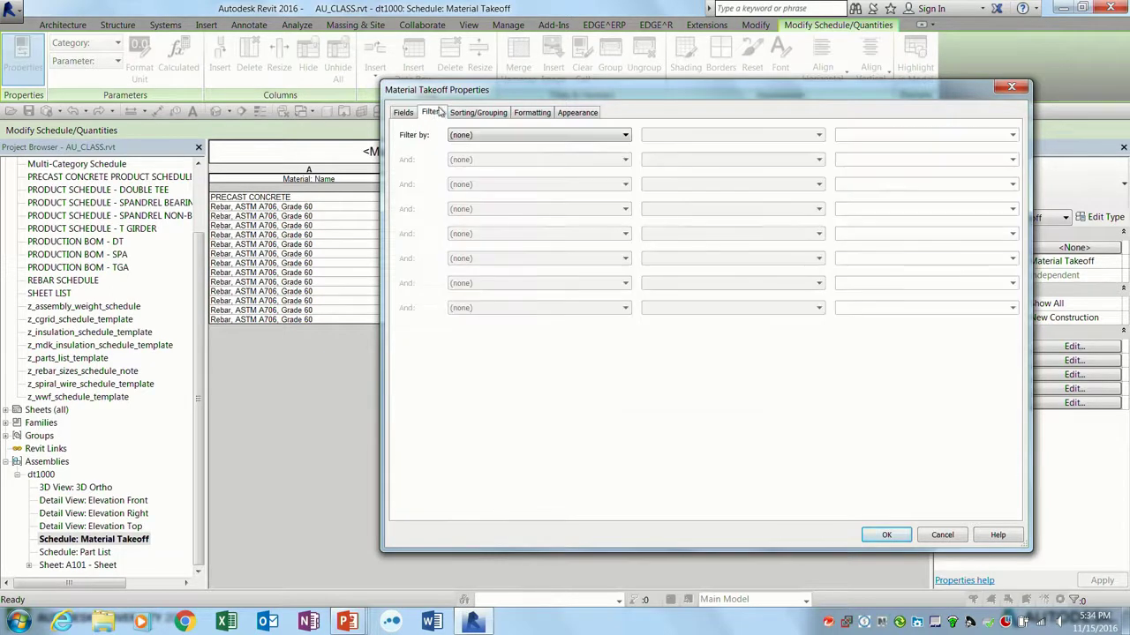
left_click(534, 135)
left_click(503, 157)
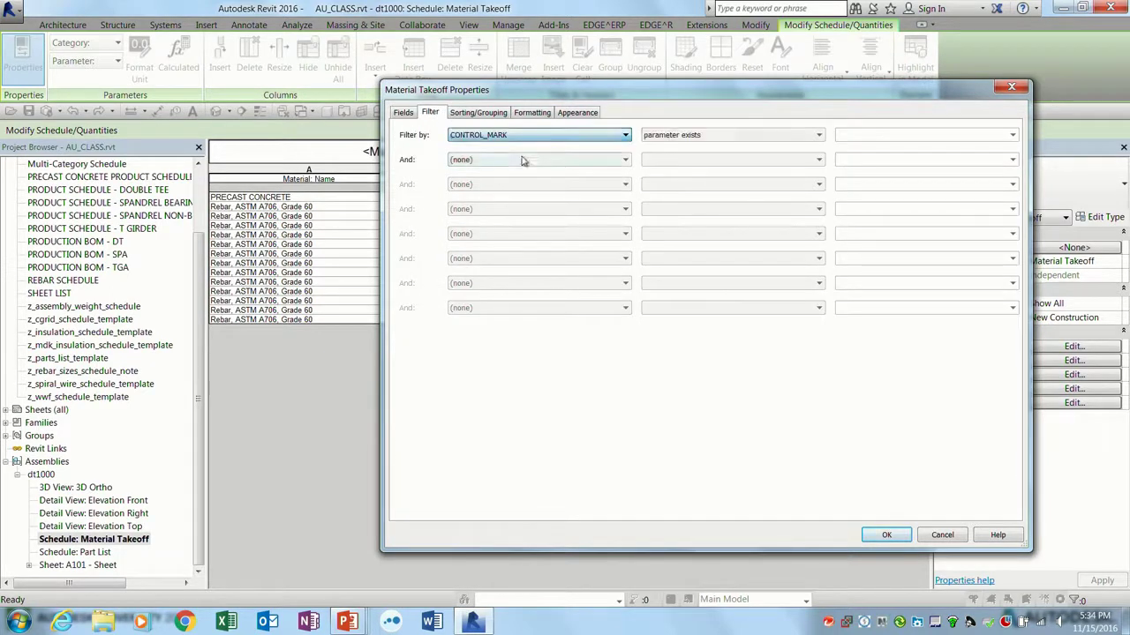
left_click(695, 138)
left_click(695, 157)
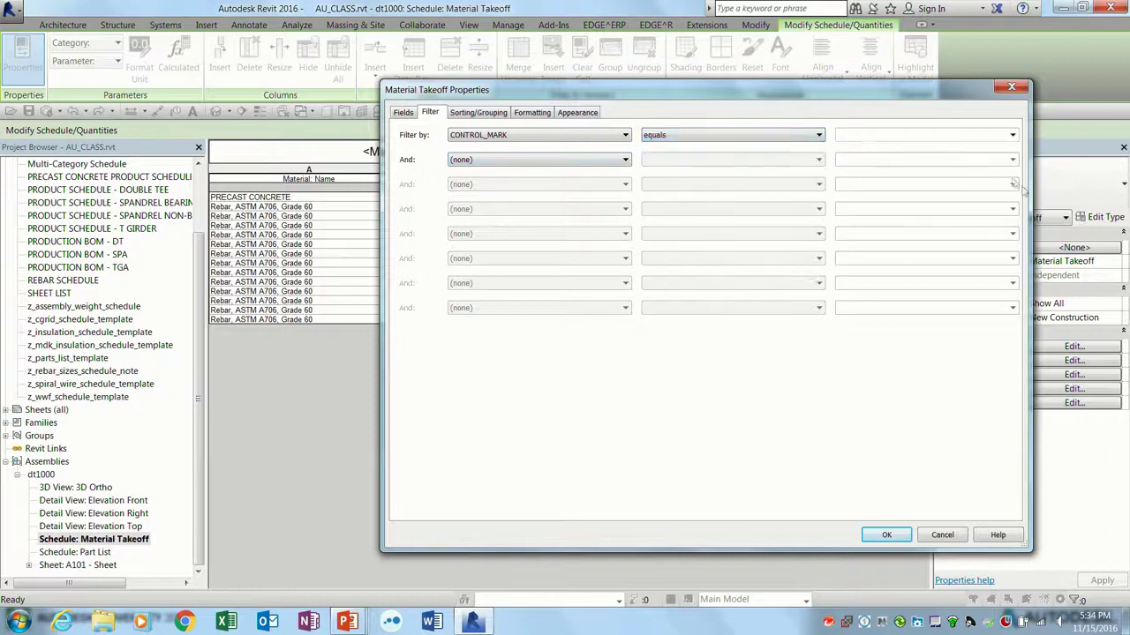
left_click(1013, 135)
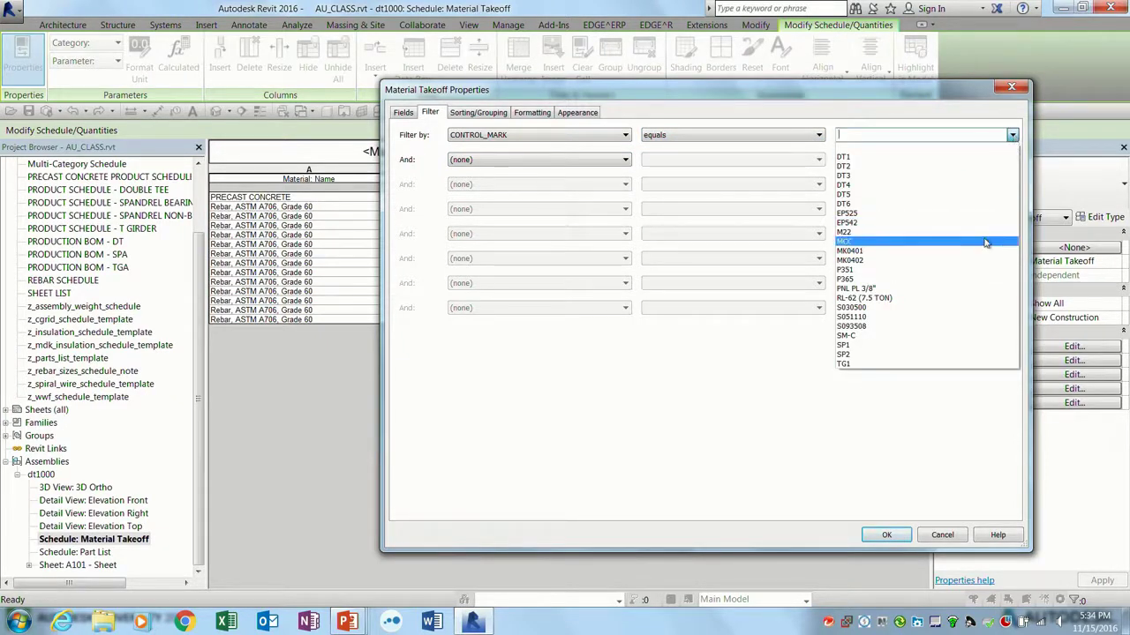
left_click(743, 367)
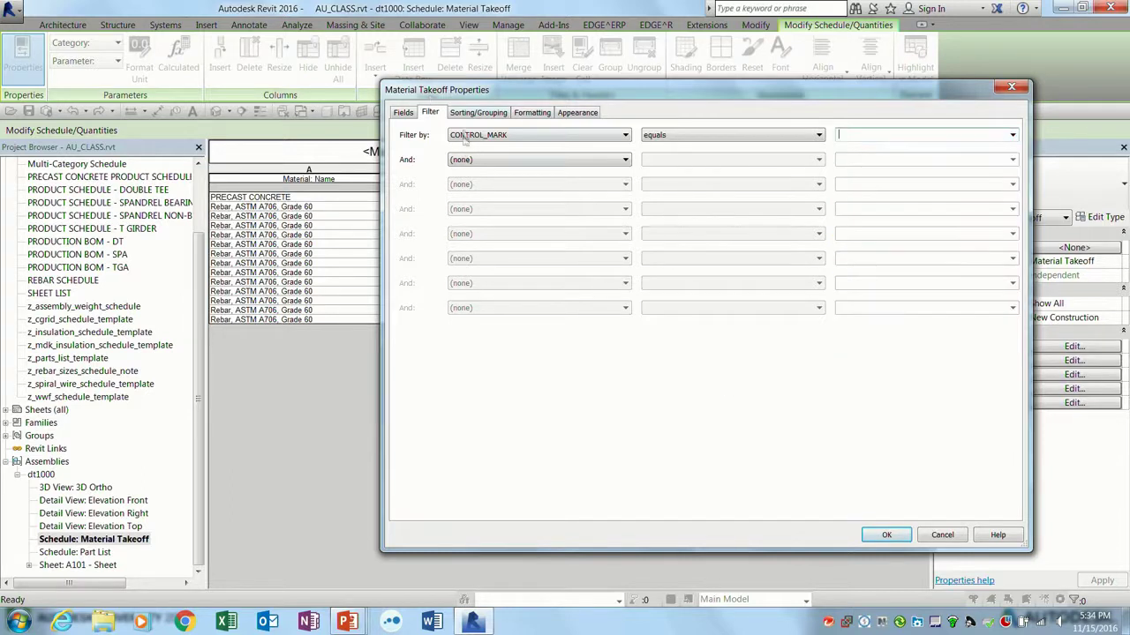
- Remove CONTROL_MARK from the scheduled fields of the takeoff
left_click(405, 112)
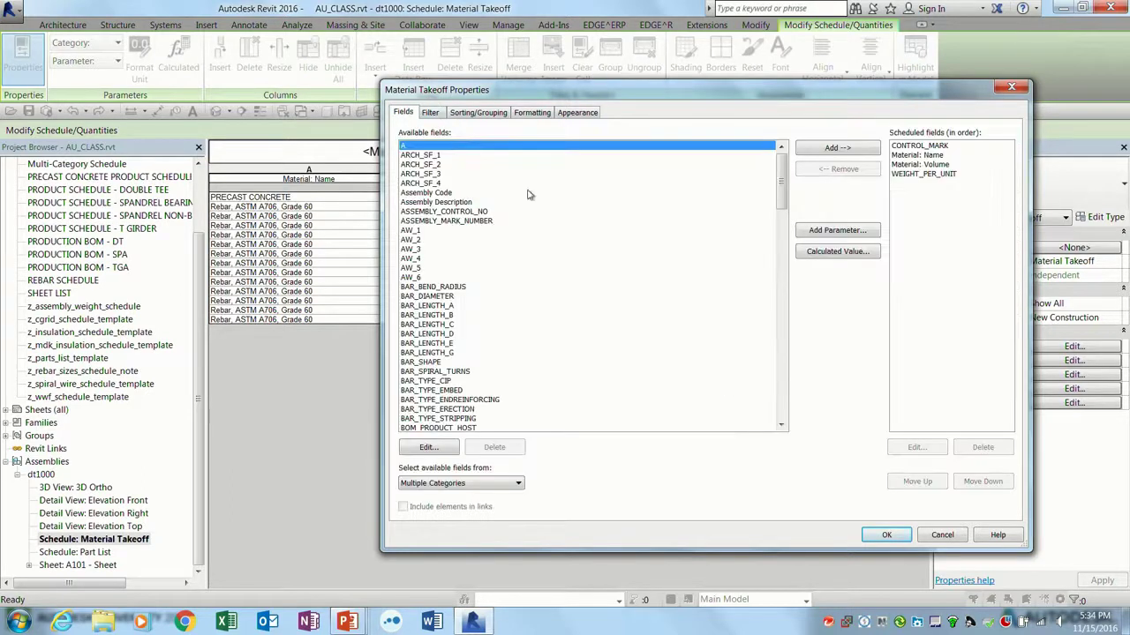
left_click(920, 146)
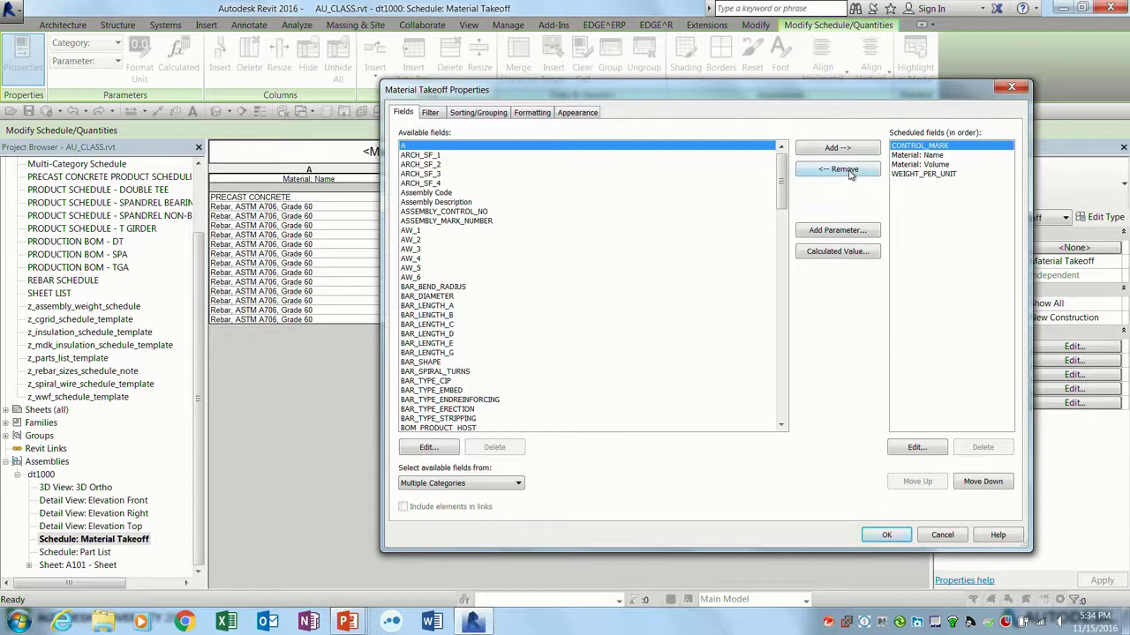
left_click(837, 168)
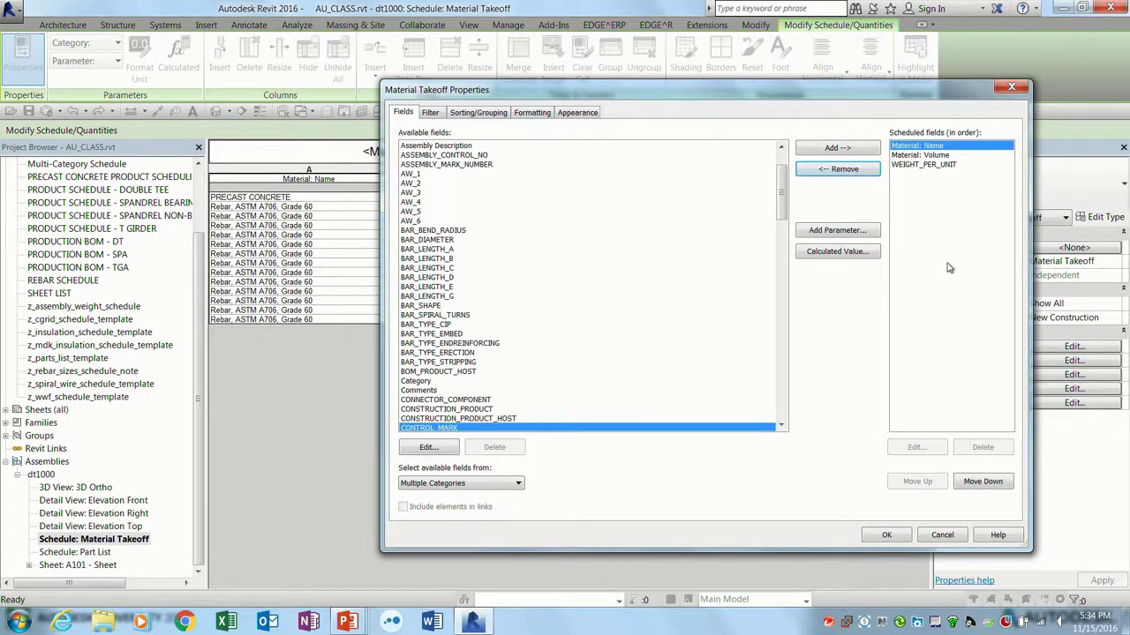
- Start a calculated value for the takeoff and name it Weight
left_click(857, 256)
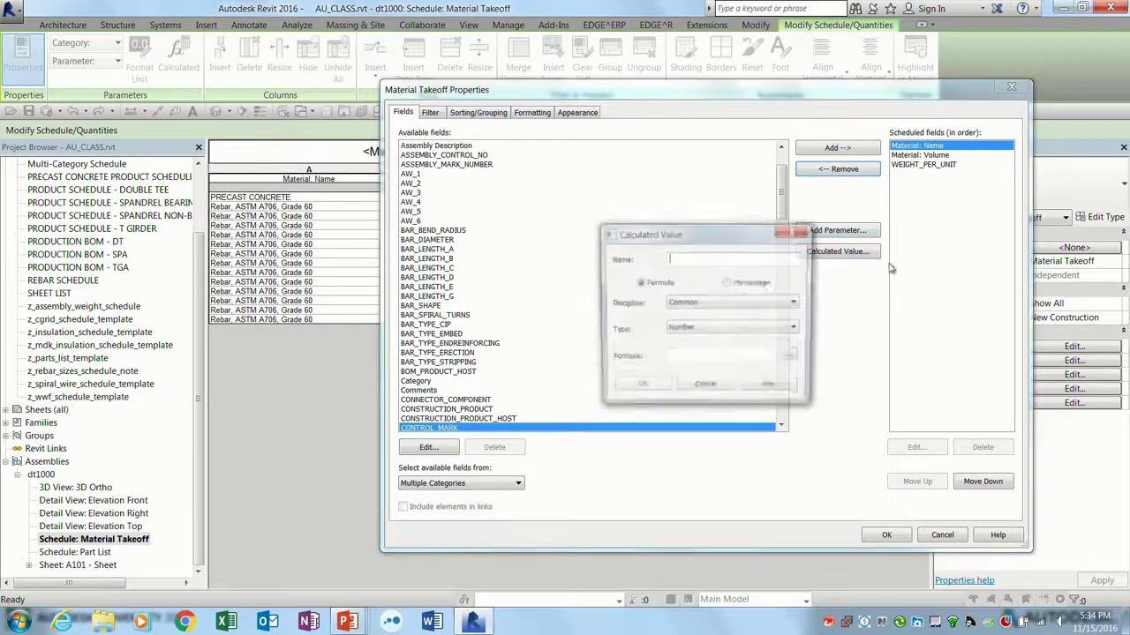
type("weig")
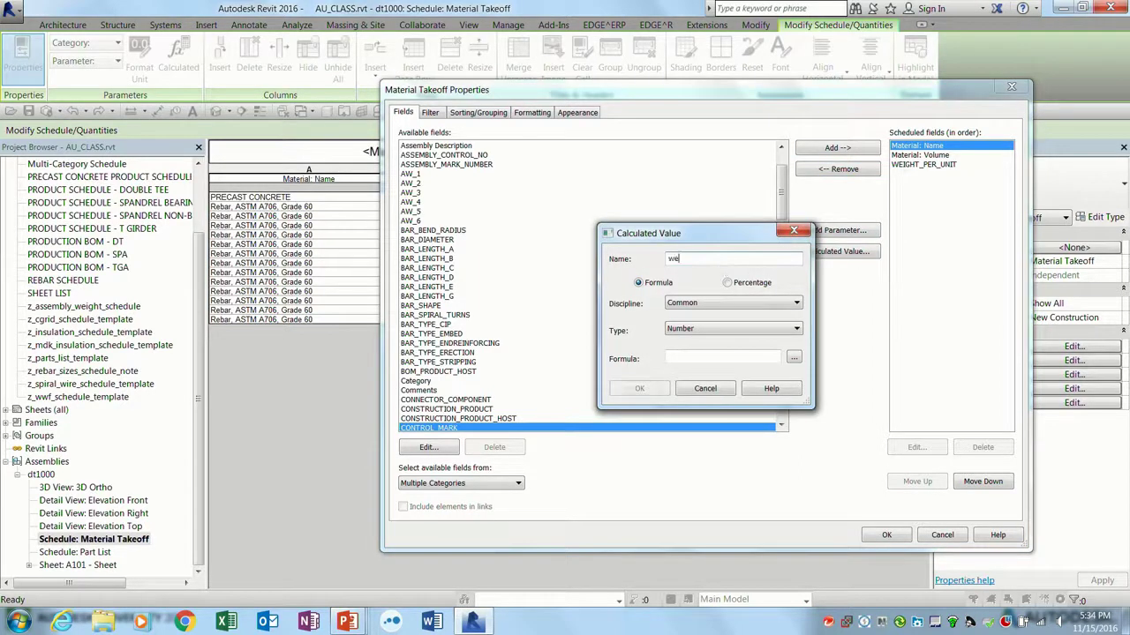
key("BackSpace")
key("BackSpace")
key("BackSpace")
key("BackSpace")
type("Weight")
- Set the Weight formula to Material: Volume / 27 CF * 27 * WEIGHT_PER_UNIT and create the calculated field
left_click(691, 359)
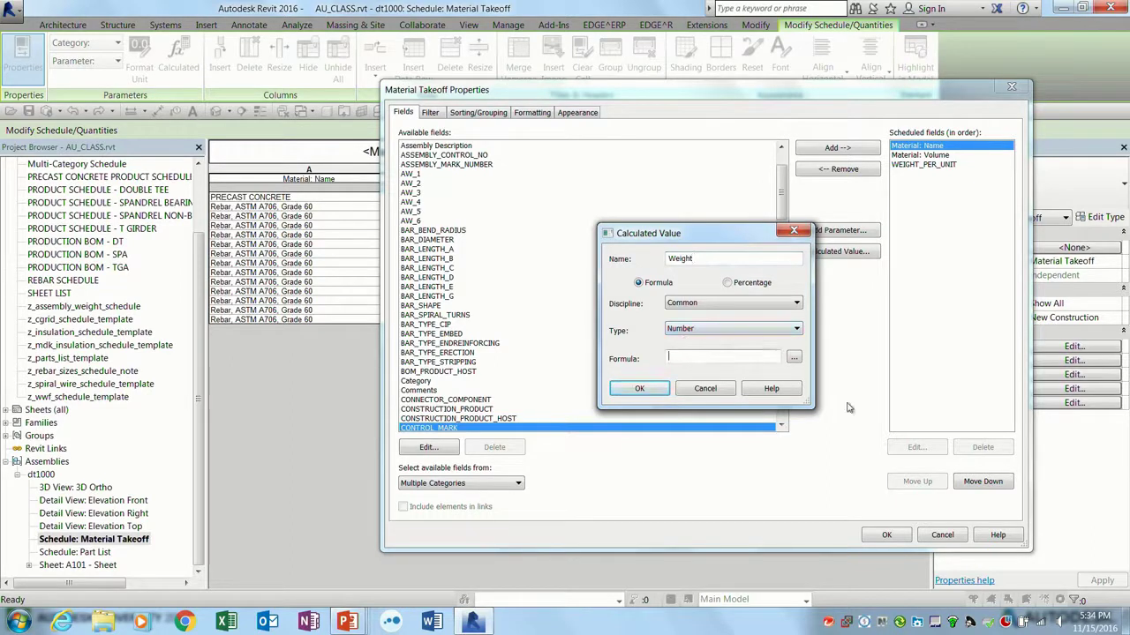
left_click(797, 360)
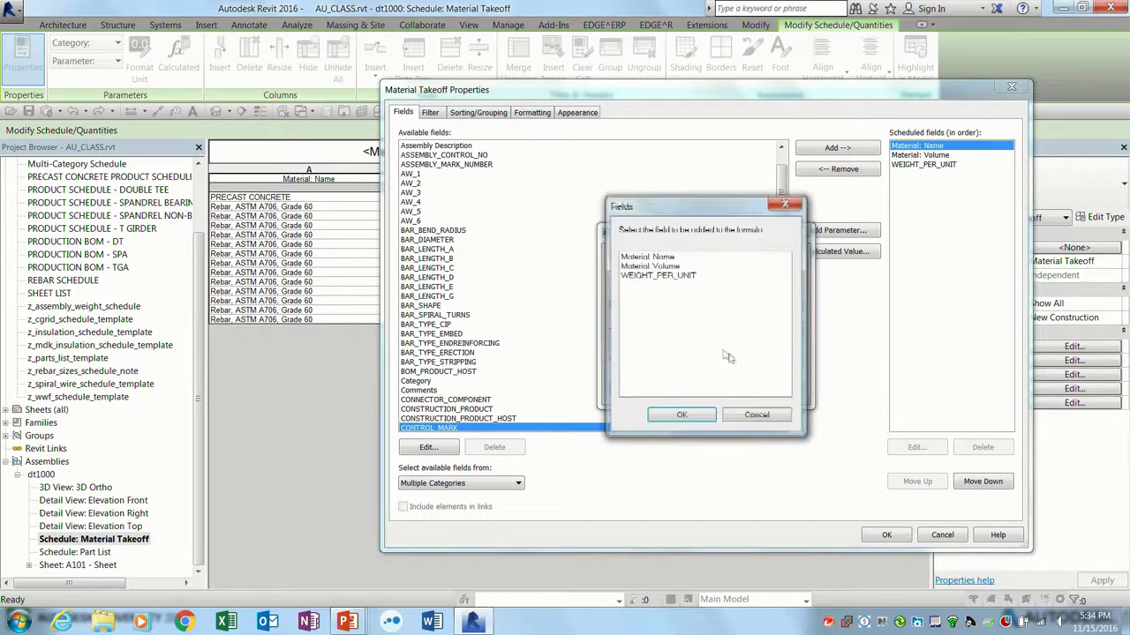
left_click(649, 265)
left_click(681, 414)
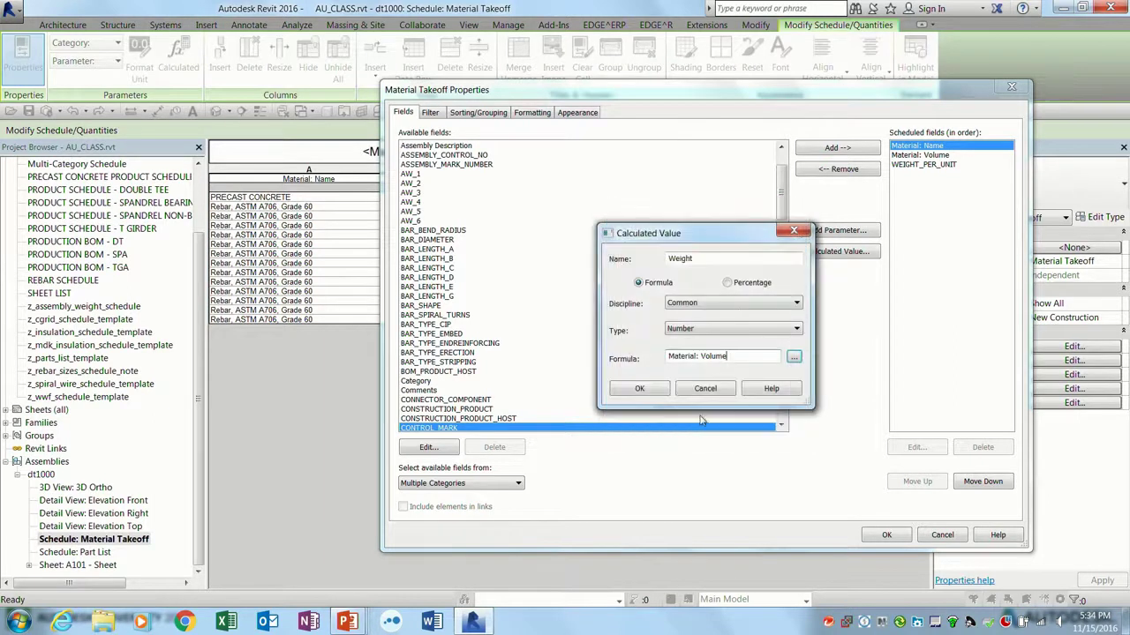
type("/ 27 cf *")
left_click_drag(773, 355, 447, 298)
key("ctrl+v")
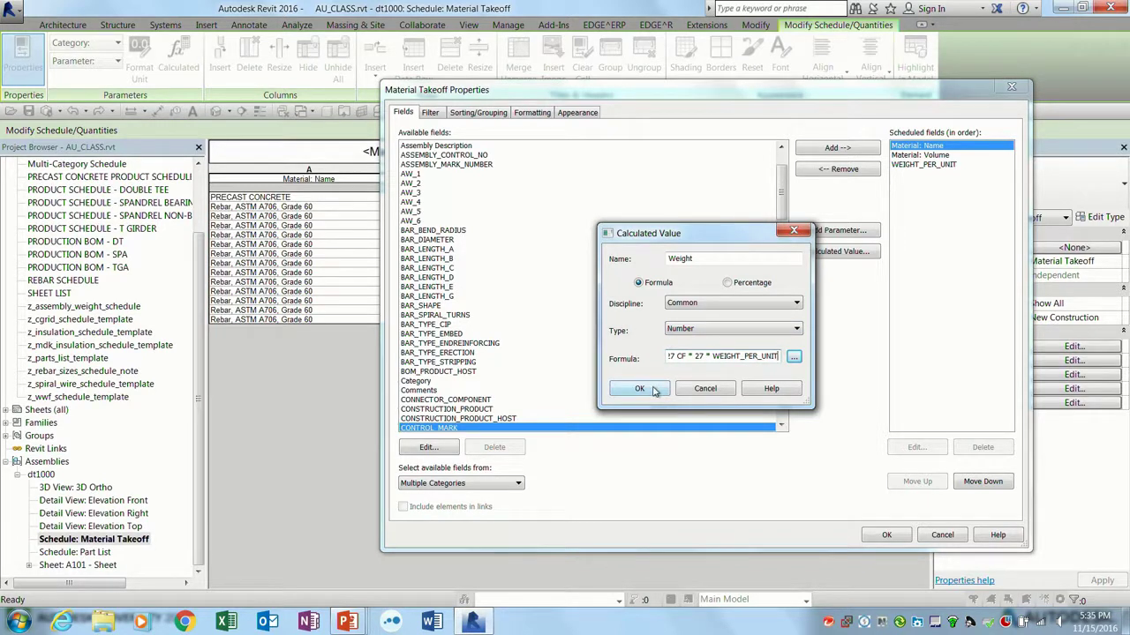
left_click_drag(729, 359, 803, 364)
left_click(642, 389)
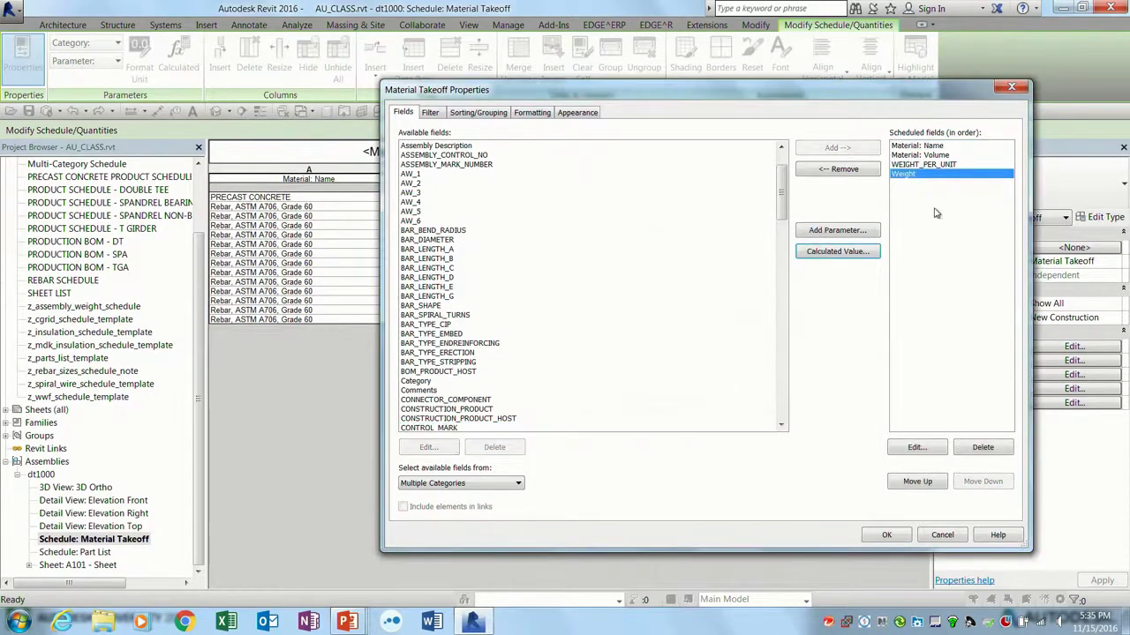
- Apply the takeoff's field changes and narrow the Material: Volume column
left_click(889, 536)
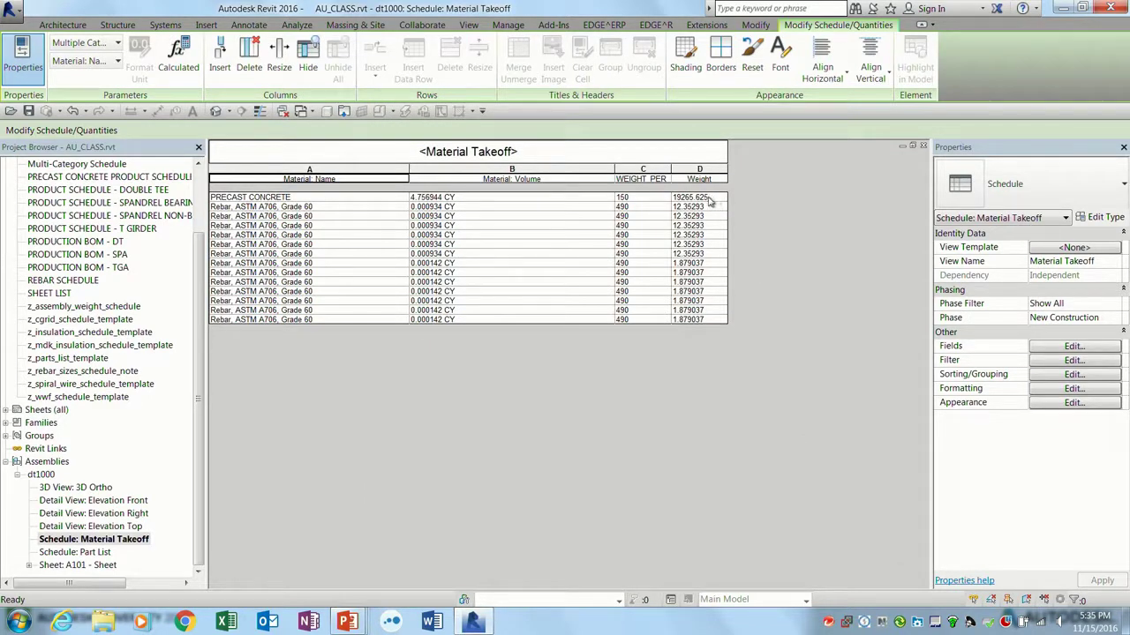
left_click_drag(615, 170, 504, 171)
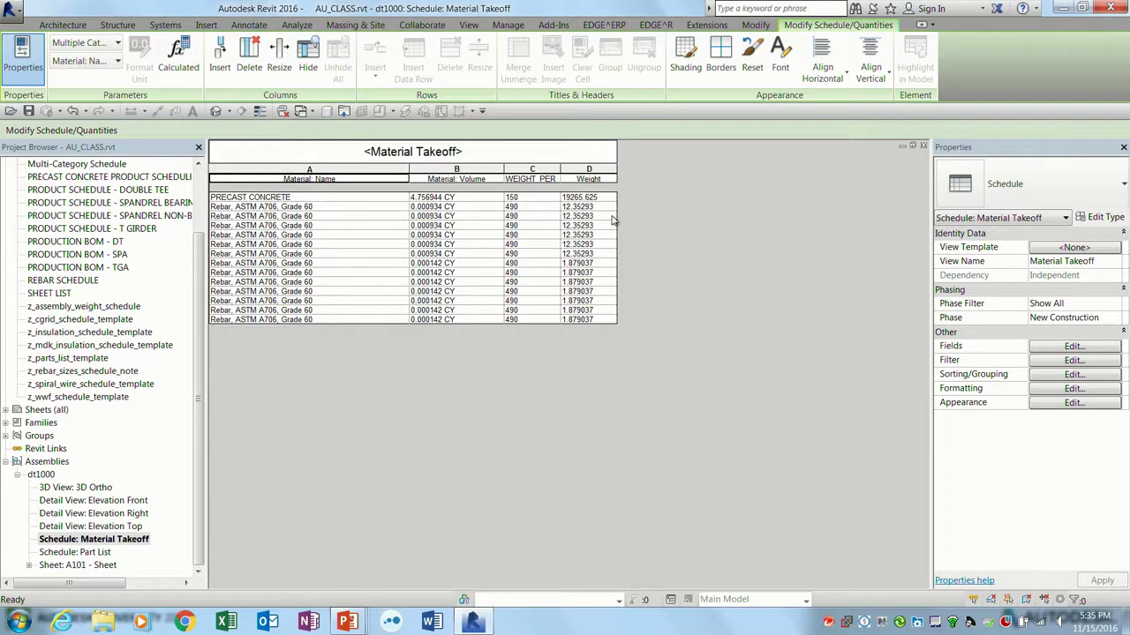
- Close the takeoff schedule view and move the Material Takeoff table on sheet A101 beside the lower part of the title block
left_click(923, 147)
left_click(634, 244)
left_click_drag(634, 243, 353, 311)
scroll(669, 337, "down", 4)
left_click_drag(679, 302, 646, 413)
scroll(714, 442, "up", 3)
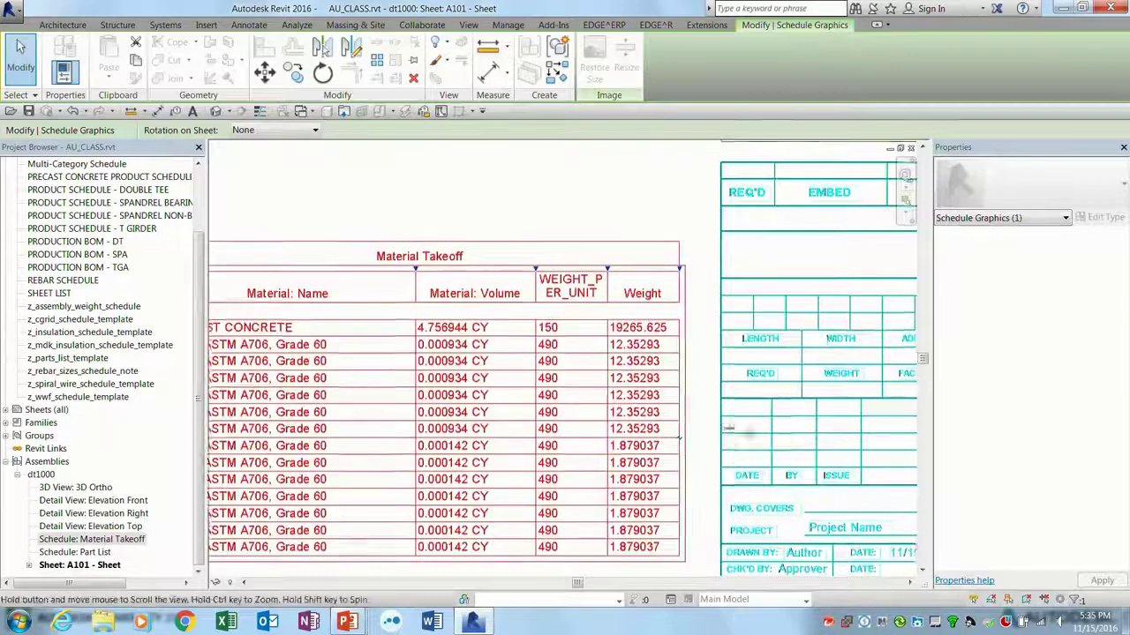
- Fill in the WEIGHT value in the sheet's title block as 19,265
middle_click_drag(785, 441, 687, 420)
left_click(760, 371)
left_click(741, 371)
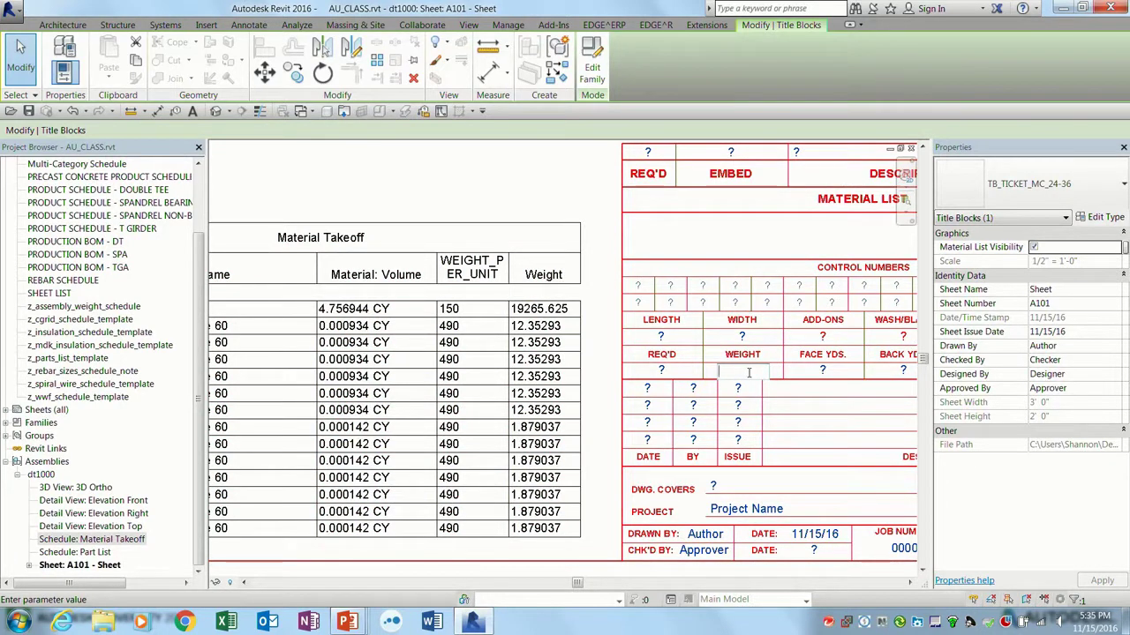
type("19,265")
left_click(565, 181)
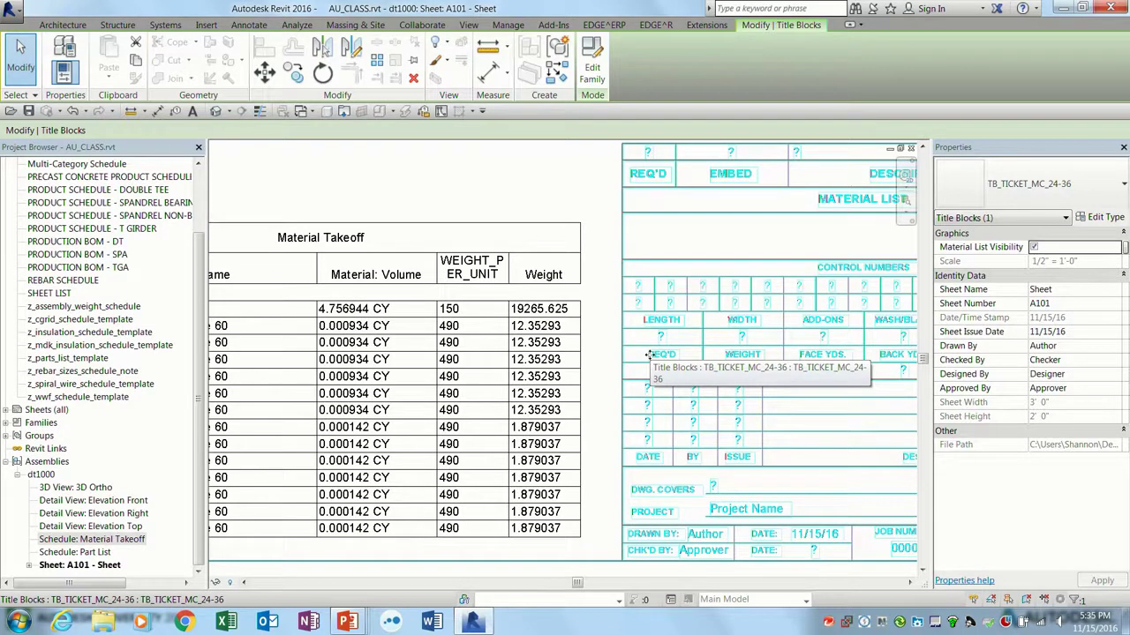
scroll(650, 354, "down", 3)
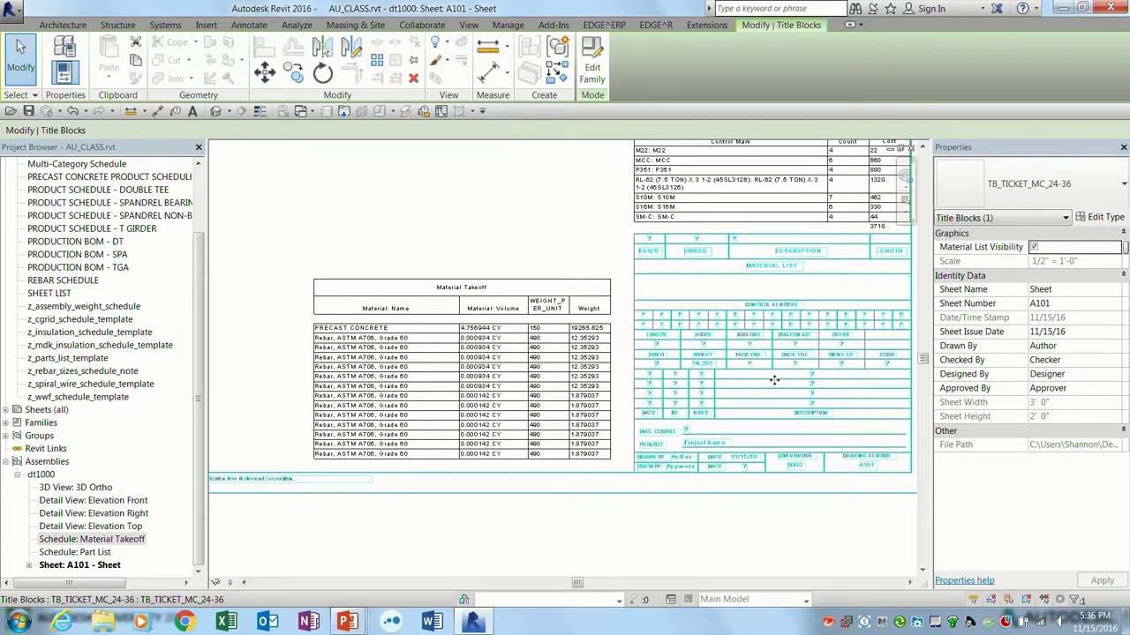
- Examine the Material Takeoff table, Part List and title block weight on sheet A101
left_click(457, 183)
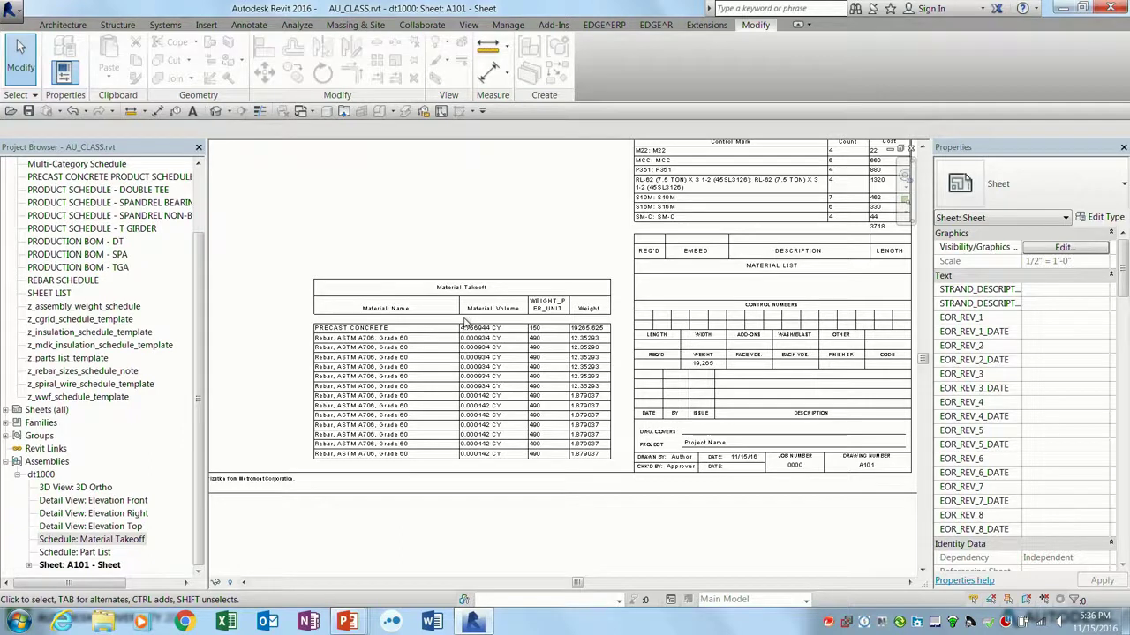
scroll(465, 322, "down", 3)
middle_click(782, 341)
middle_click(783, 340)
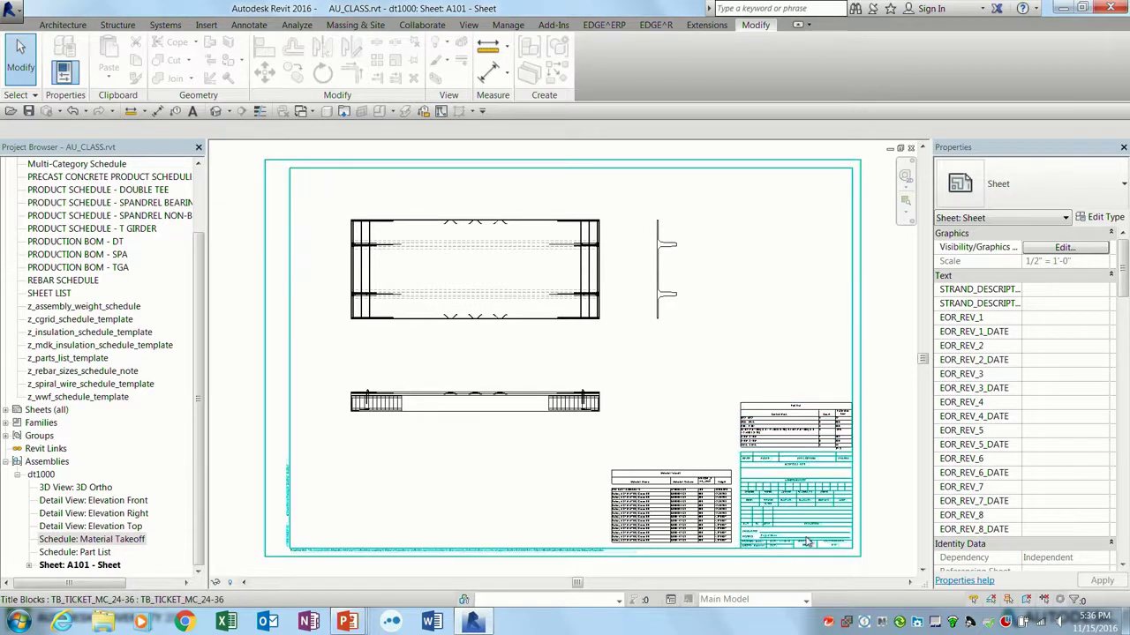
scroll(811, 447, "up", 3)
scroll(770, 457, "up", 2)
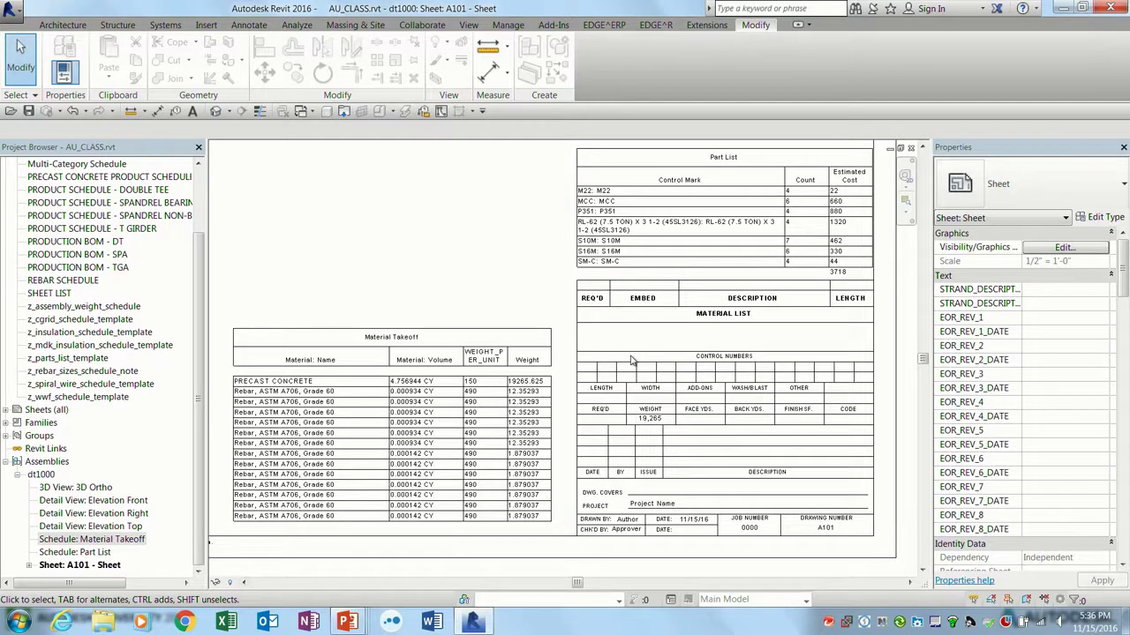
scroll(631, 360, "down", 2)
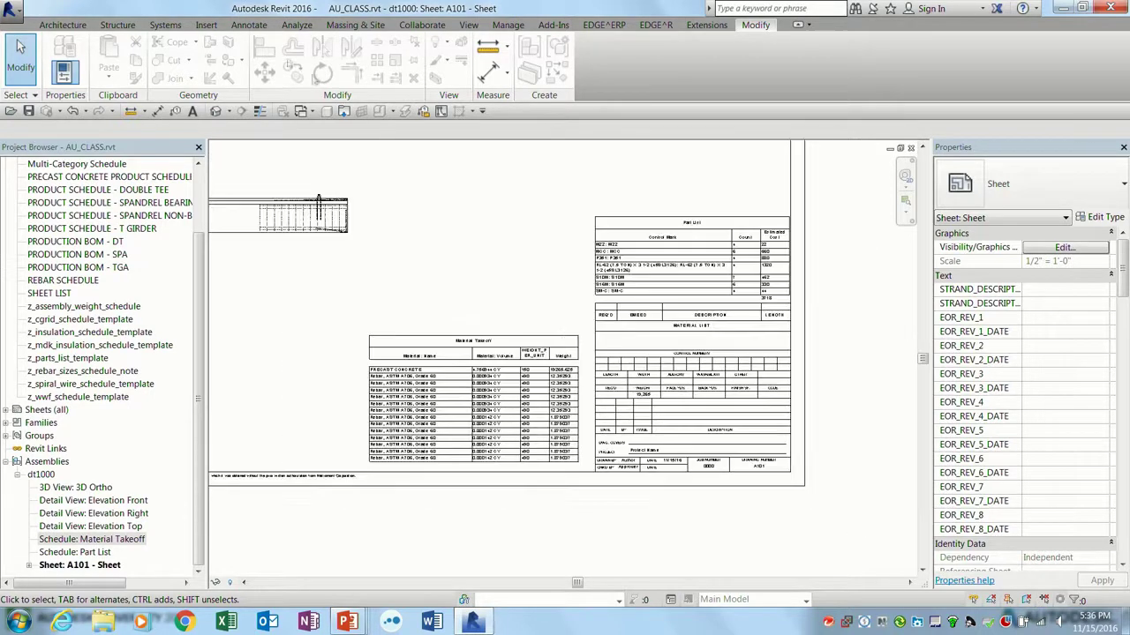
- Open the default 3D view and select the 12 DT 28 double tee at the front corner beside the spandrel
left_click(215, 110)
middle_click_drag(640, 483, 654, 443, "shift")
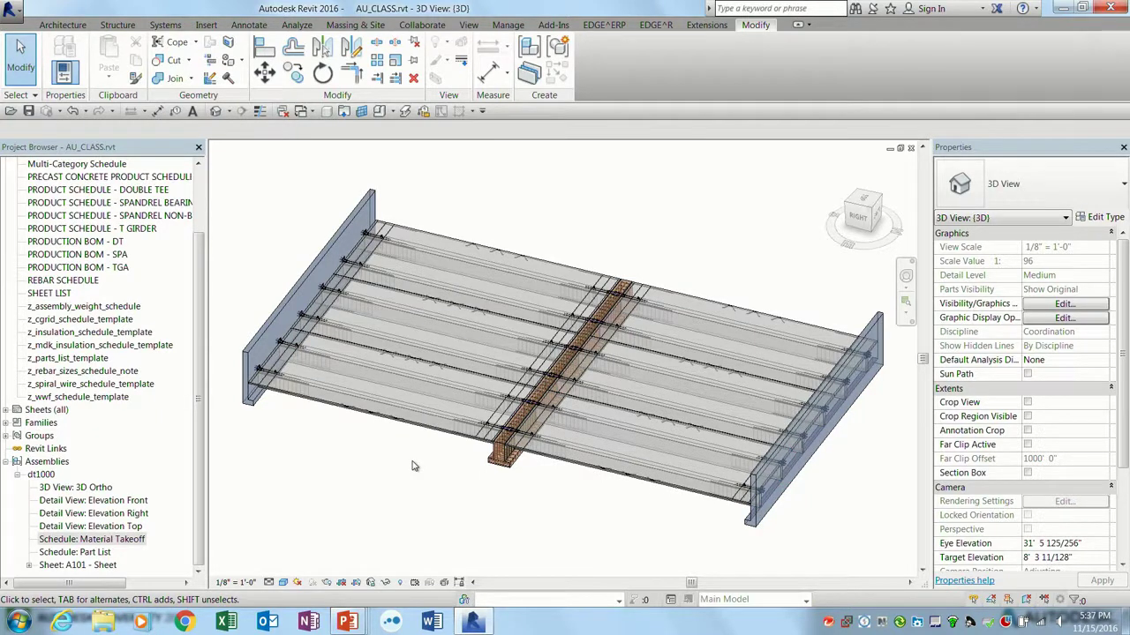
left_click(433, 385)
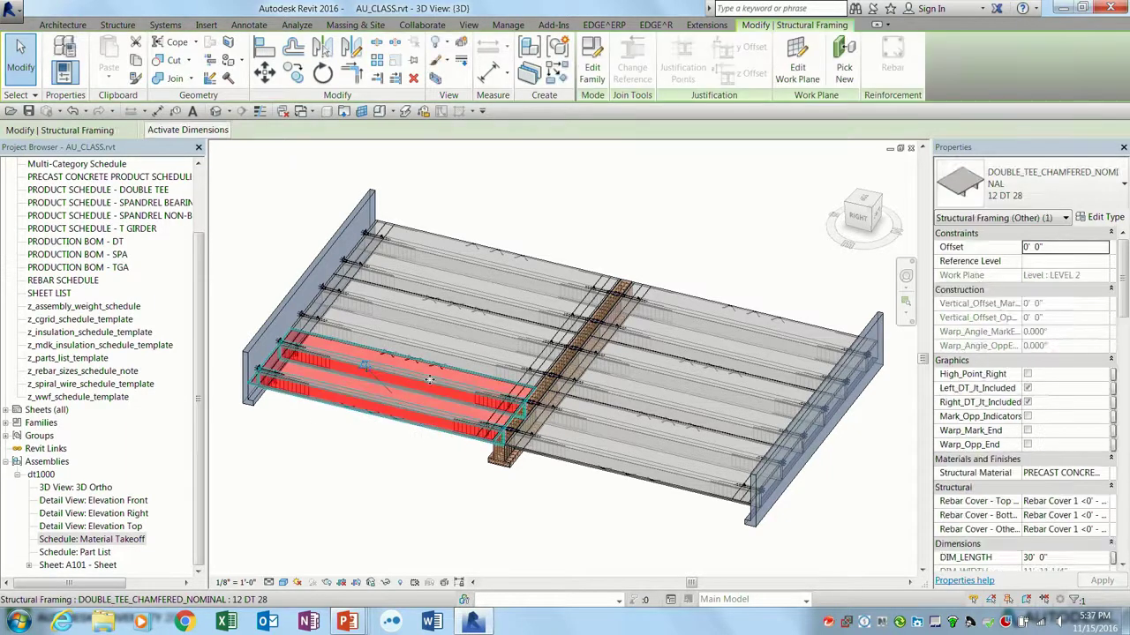
left_click(656, 450)
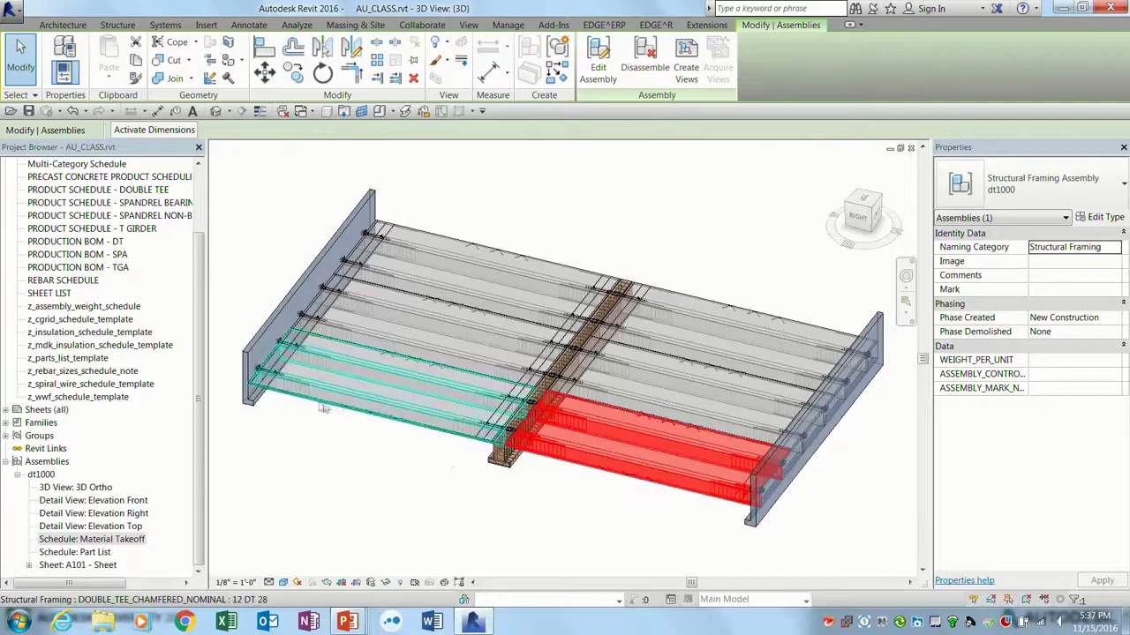
scroll(486, 406, "up", 4)
middle_click_drag(486, 406, 495, 404)
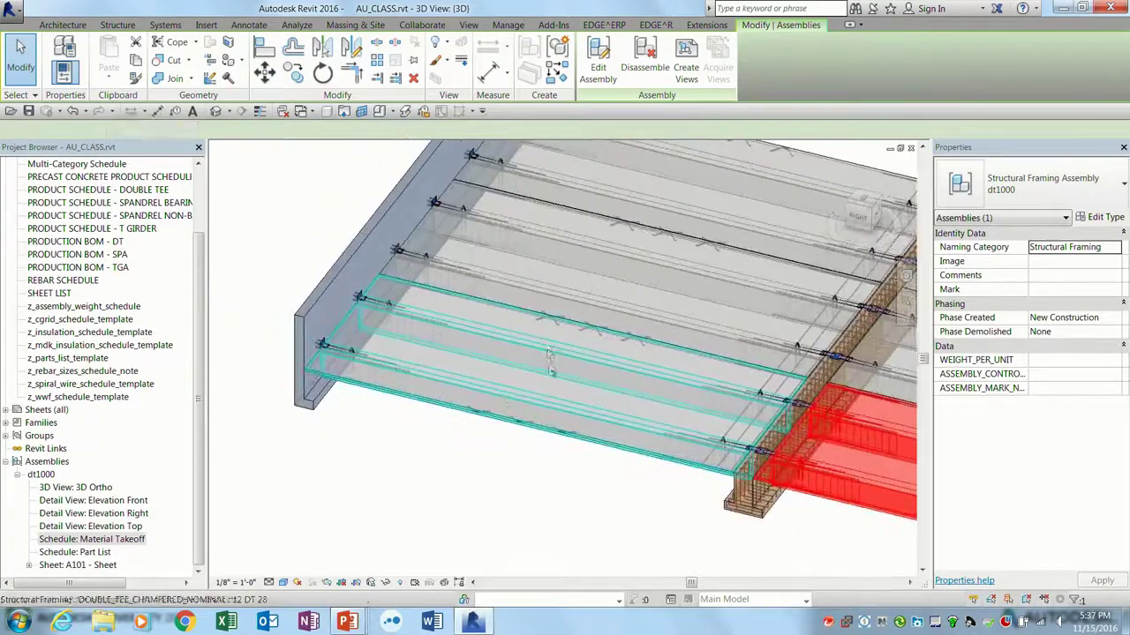
left_click(511, 397)
scroll(524, 390, "up", 2)
scroll(524, 390, "down", 2)
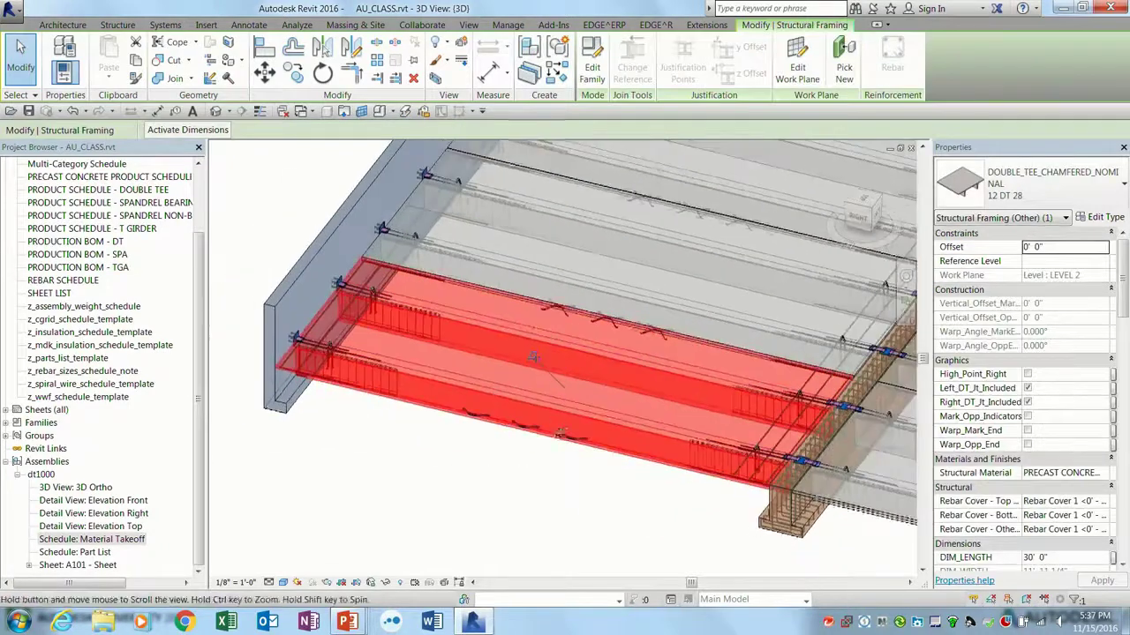
scroll(554, 520, "down", 1)
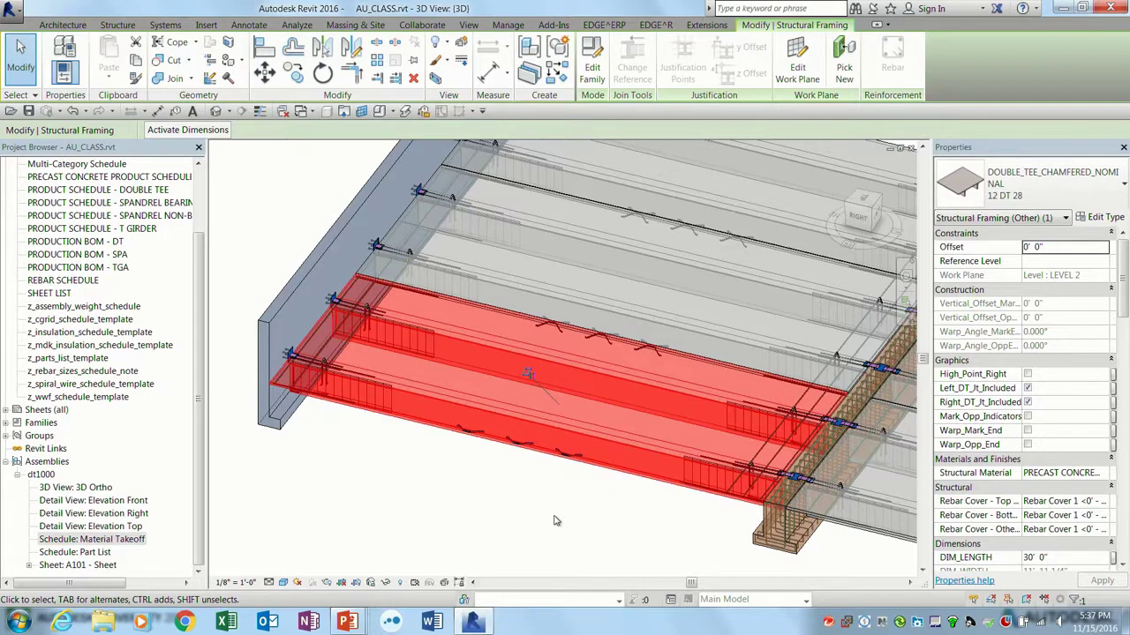
- Switch to the PowerPoint slide show and advance to the first point under About schedules
key("alt+Tab")
key("alt+Tab")
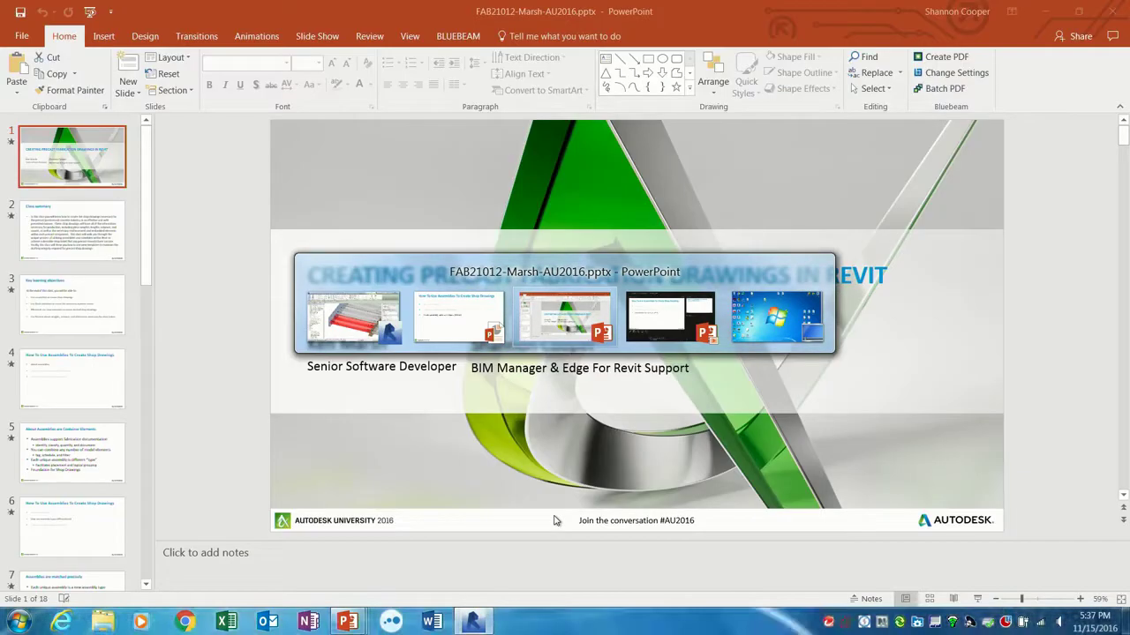
key("alt+Tab")
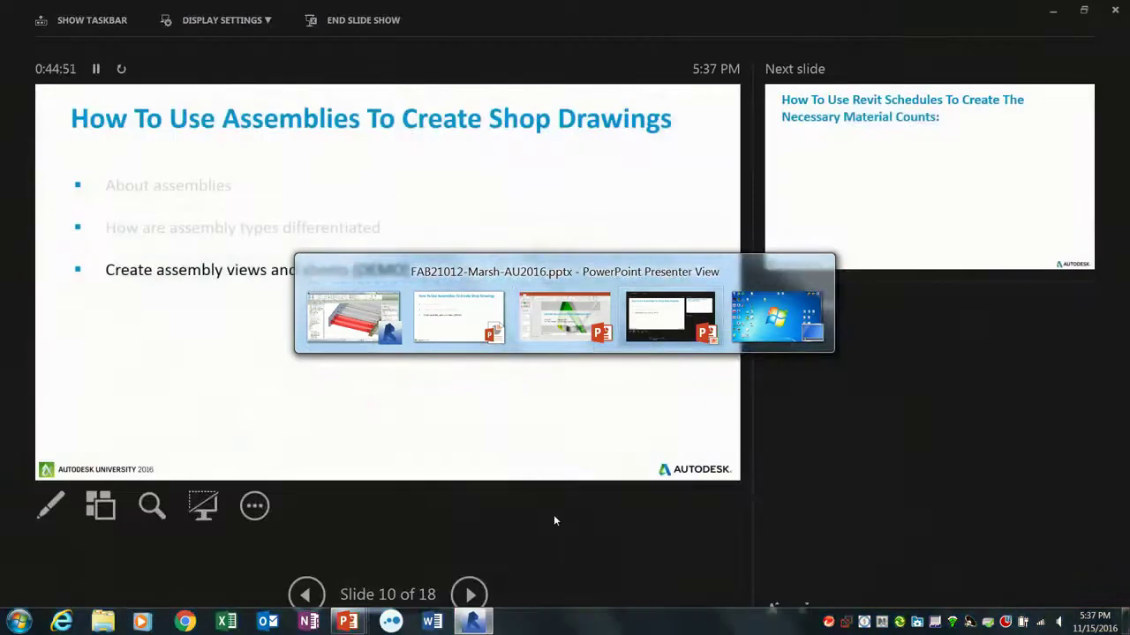
key("alt+Tab")
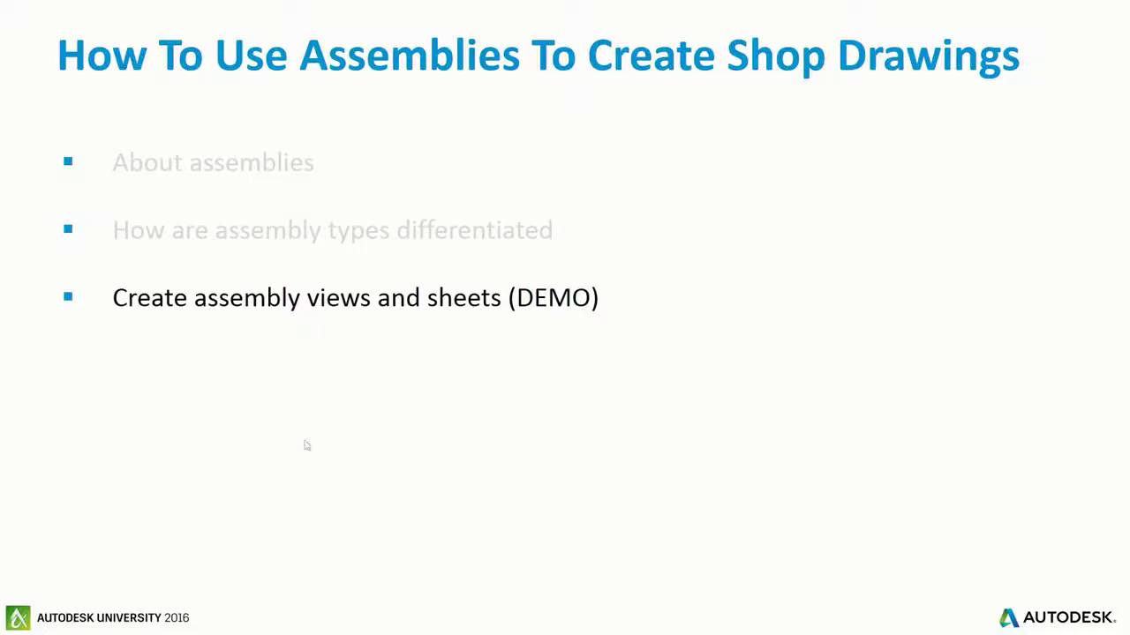
left_click(498, 396)
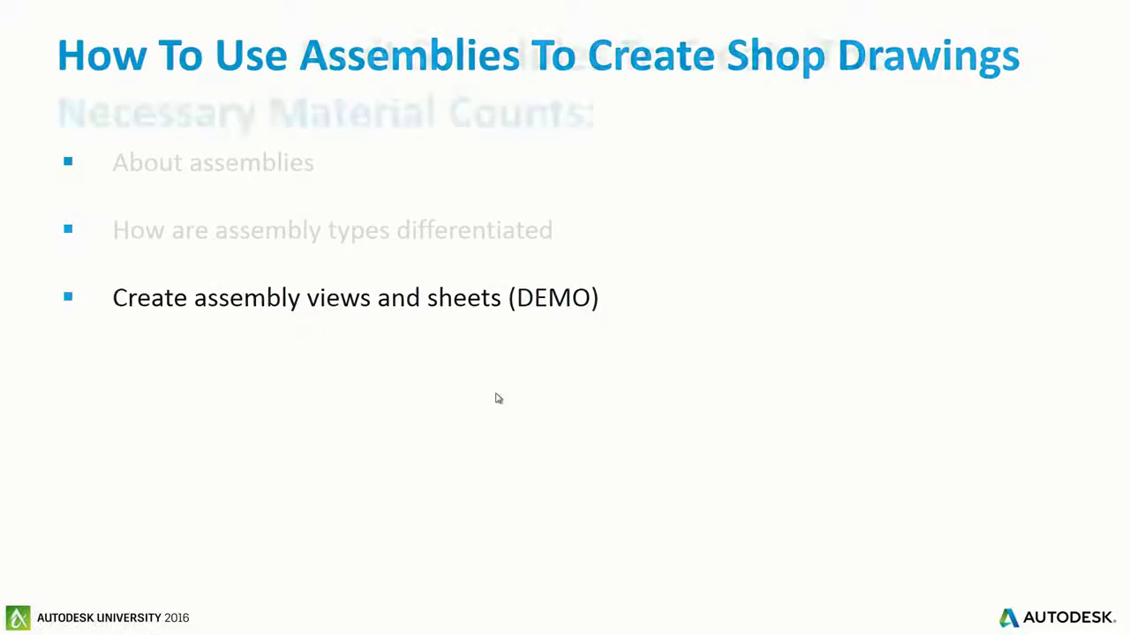
left_click(447, 327)
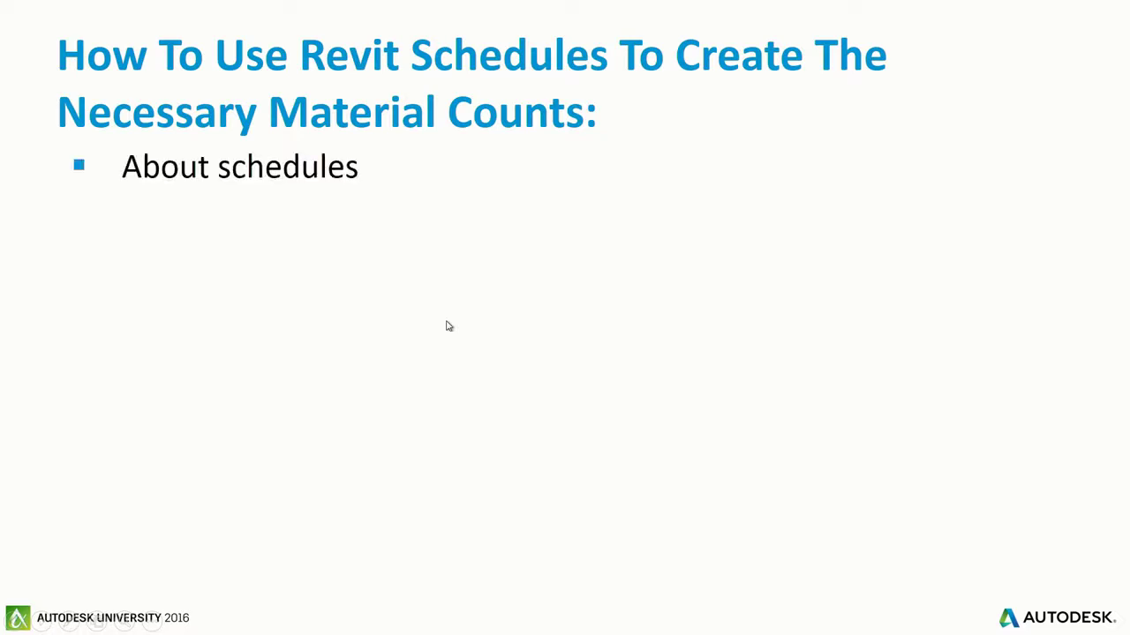
left_click(447, 327)
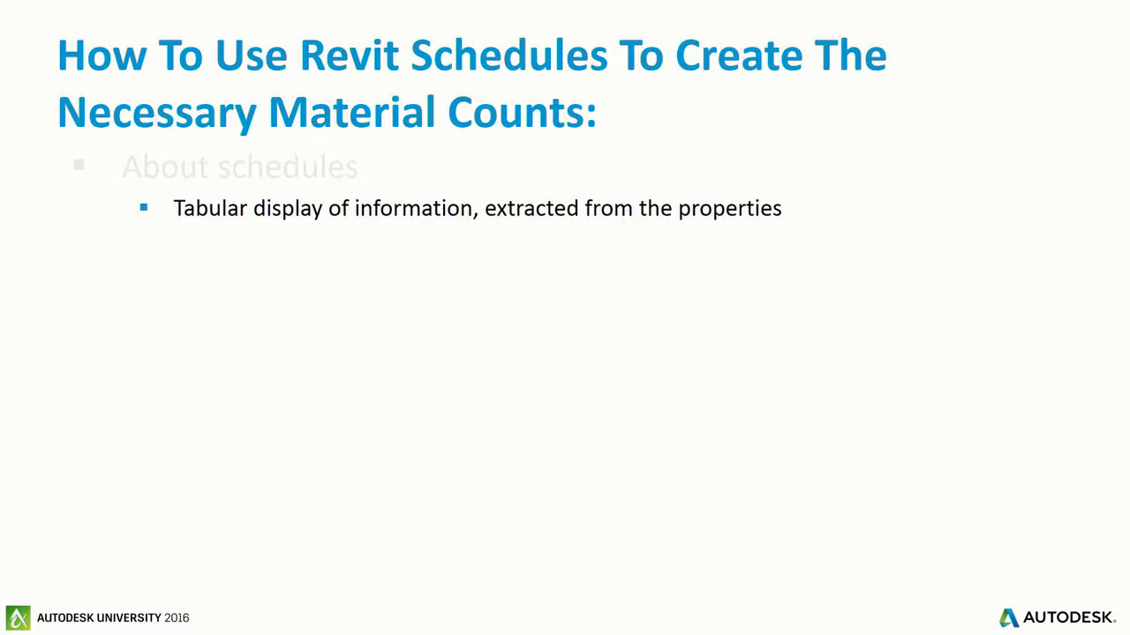
- Switch back to Revit's 3D view and clear the double tee selection
key("alt+Tab")
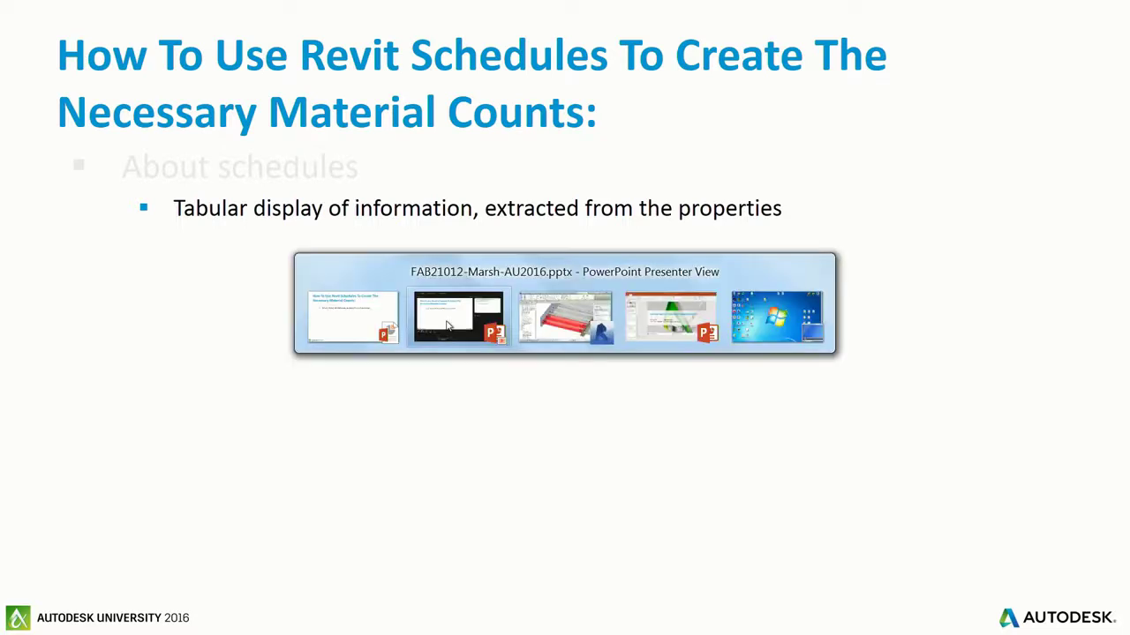
key("alt+Tab")
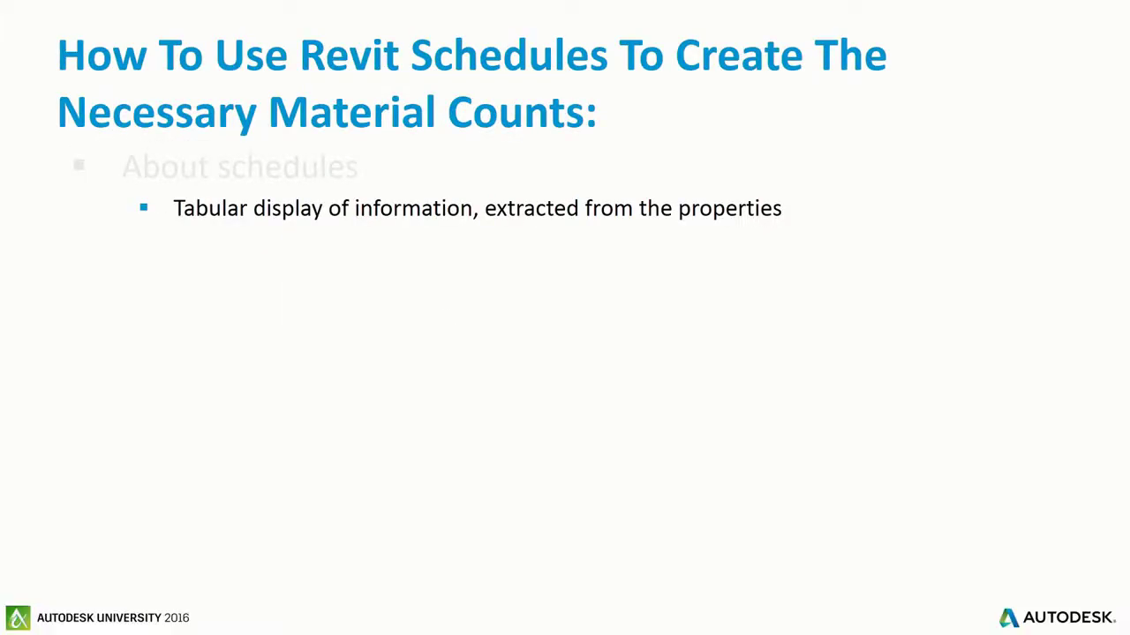
key("alt+Tab")
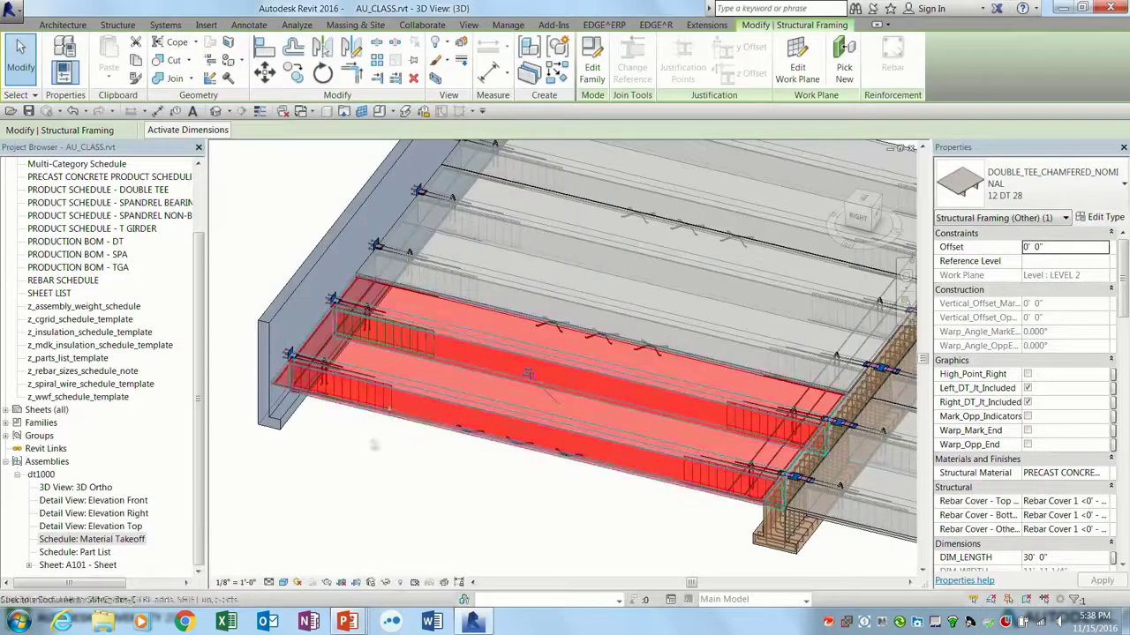
scroll(315, 477, "down", 1)
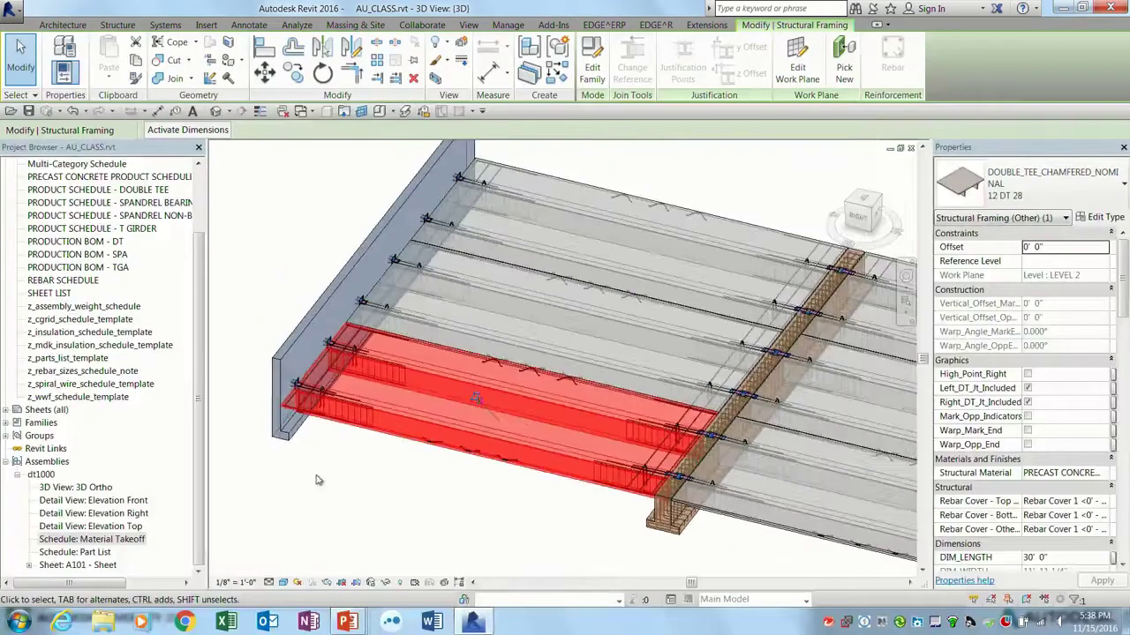
middle_click_drag(465, 508, 439, 494)
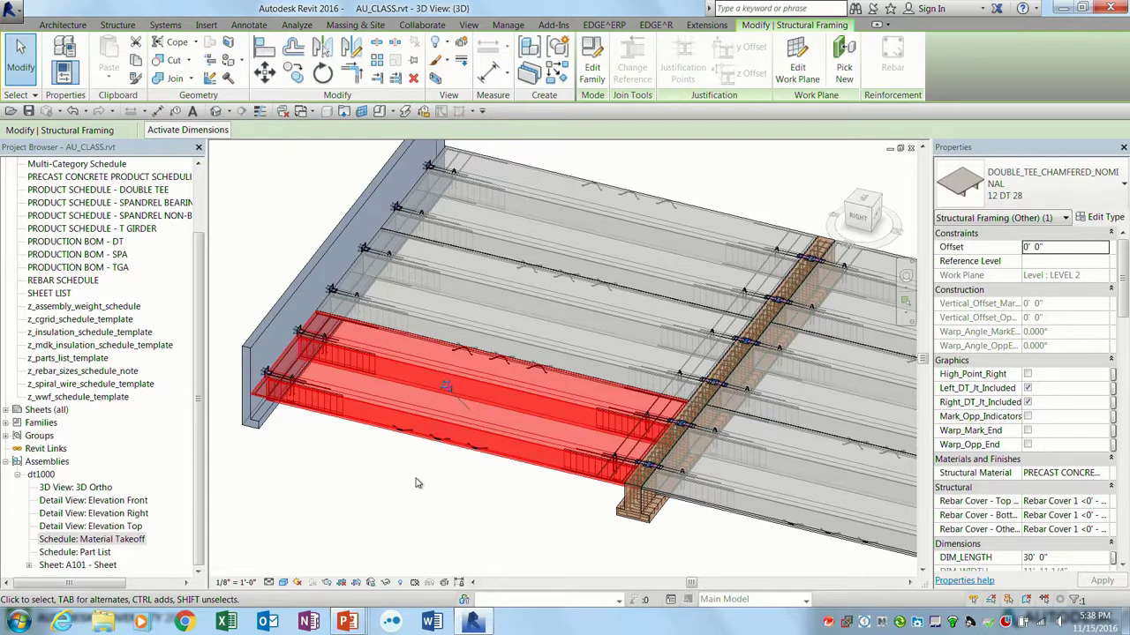
left_click(418, 483)
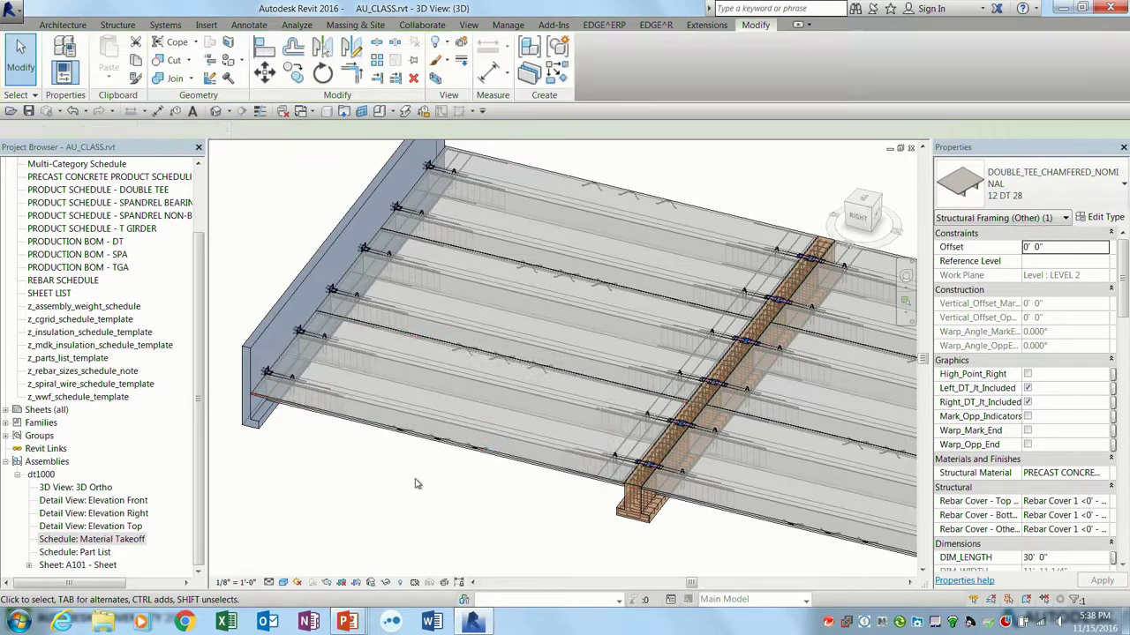
middle_click_drag(401, 474, 433, 478)
scroll(423, 472, "up", 4)
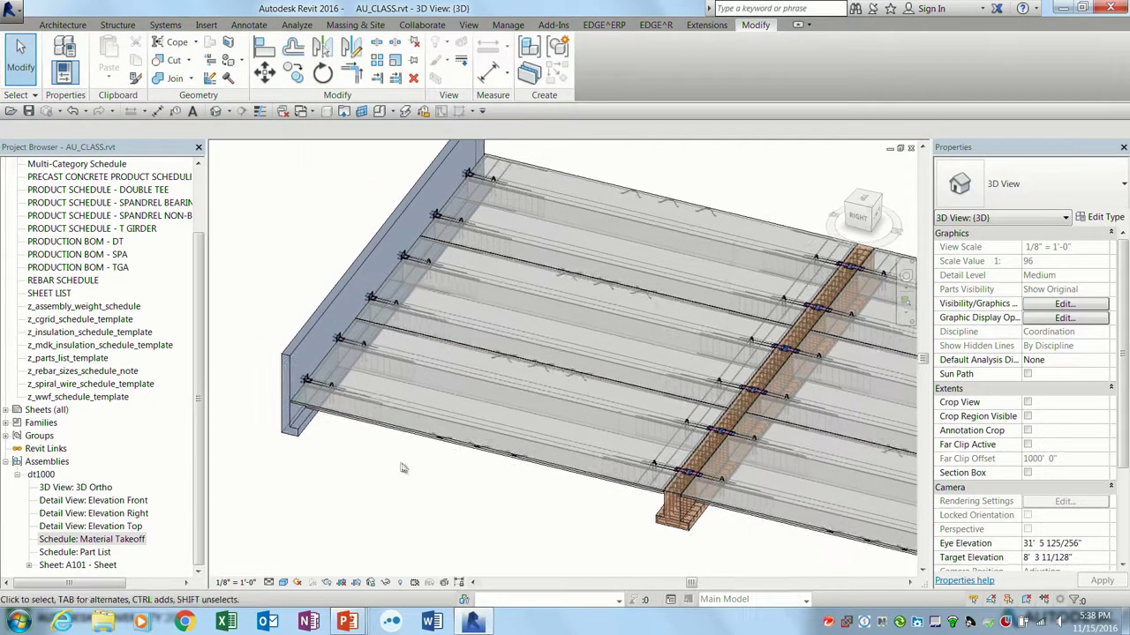
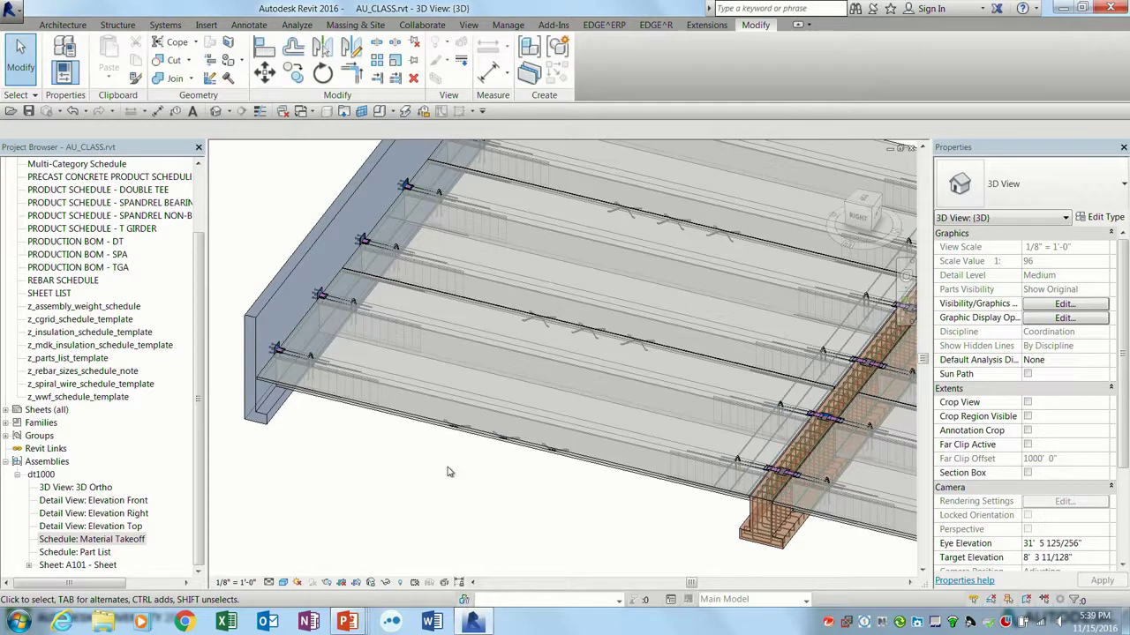
- Create an assembly from the front-corner double tee with EDGE^R's Assembly Creation, Updating & Renaming tool and dismiss the assembly warning
left_click(496, 407)
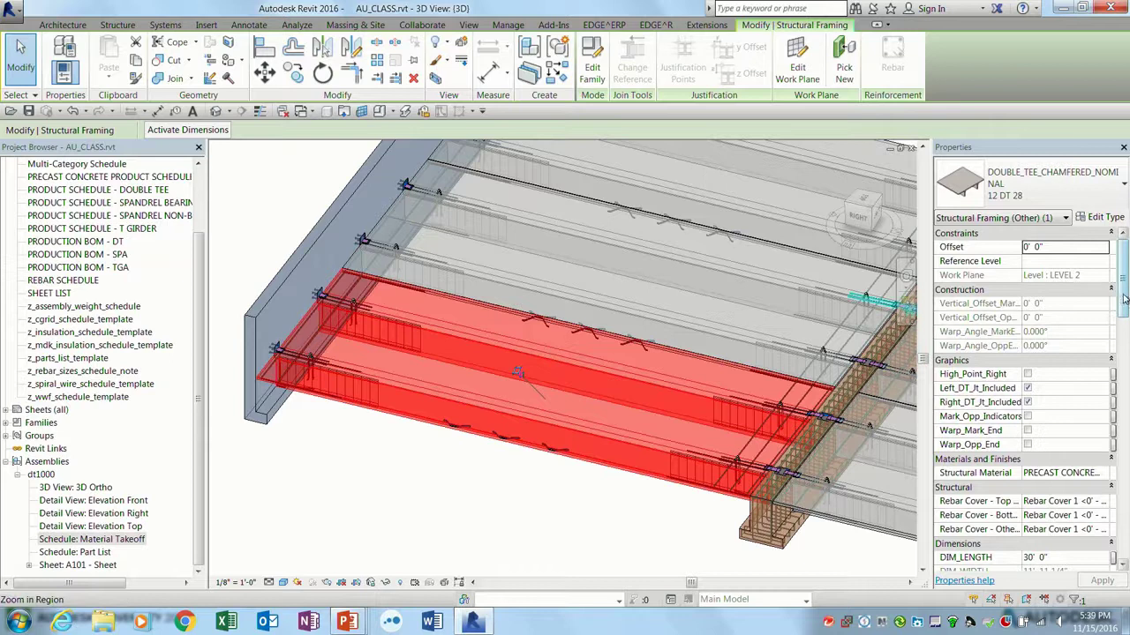
left_click(656, 24)
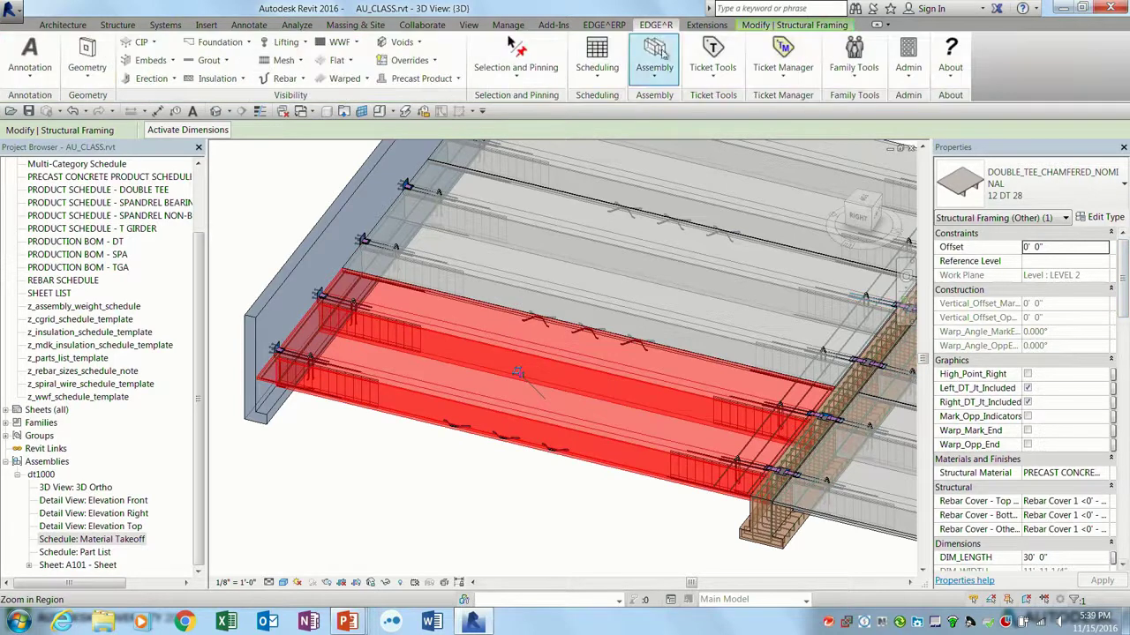
left_click(655, 61)
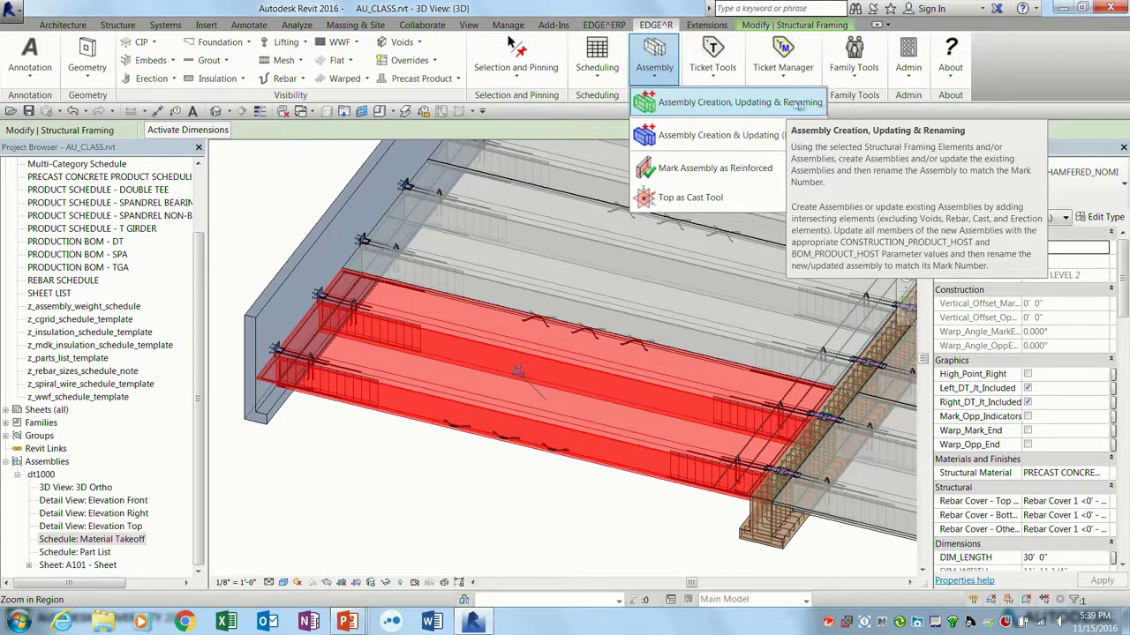
left_click(782, 104)
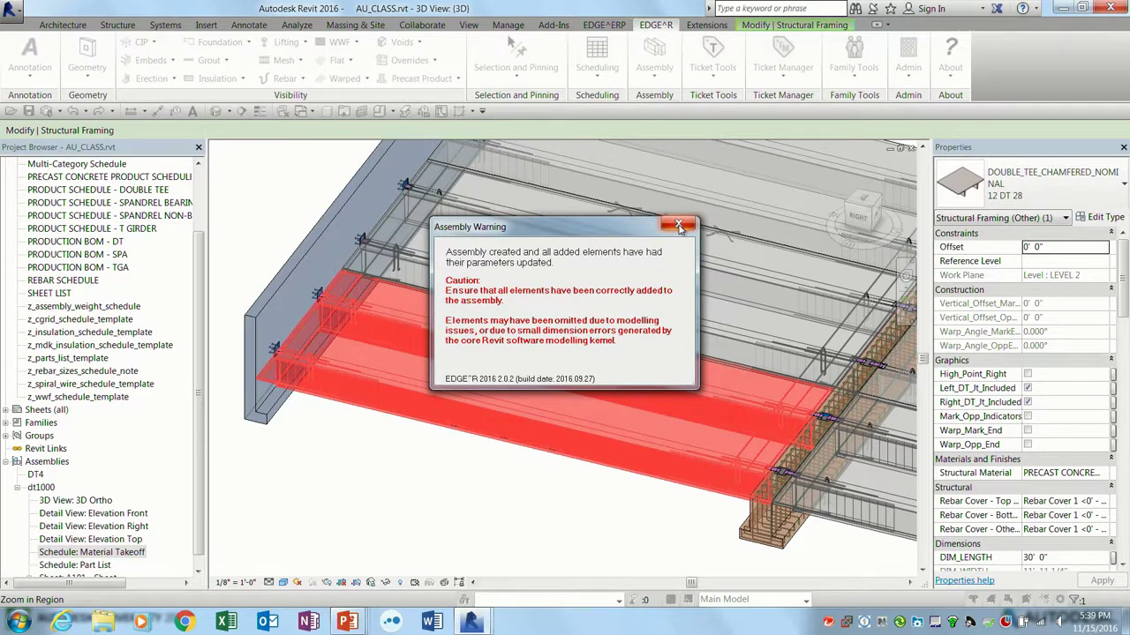
left_click(679, 227)
- Inspect the embeds and reinforcement included in the new double tee assembly, then clear its selection
scroll(557, 344, "up", 5)
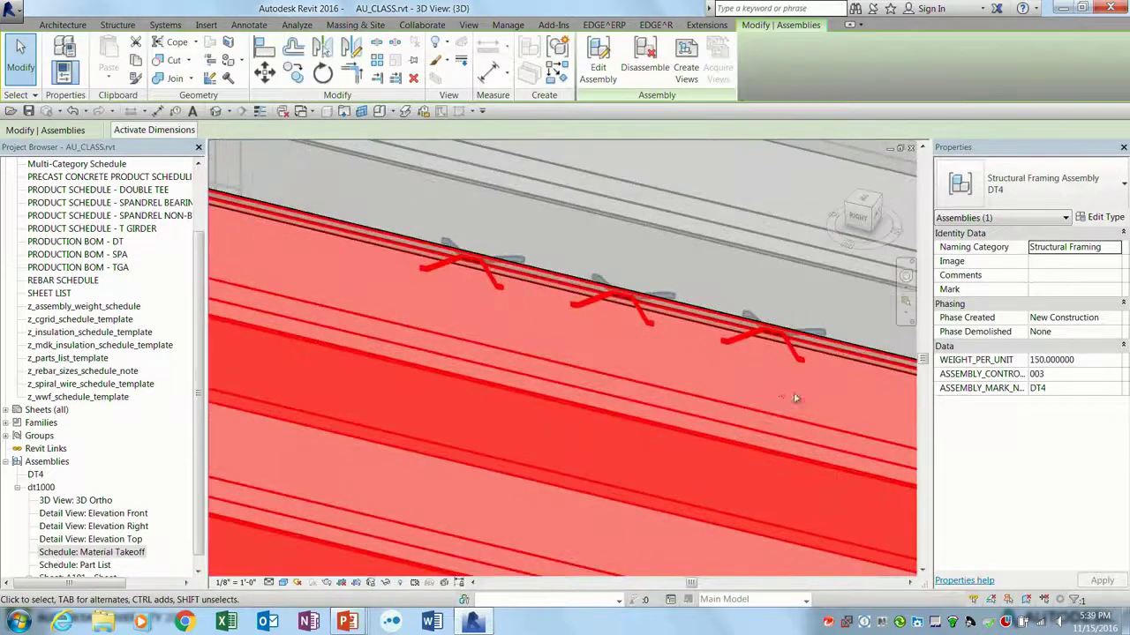
middle_click_drag(629, 347, 503, 432, "shift")
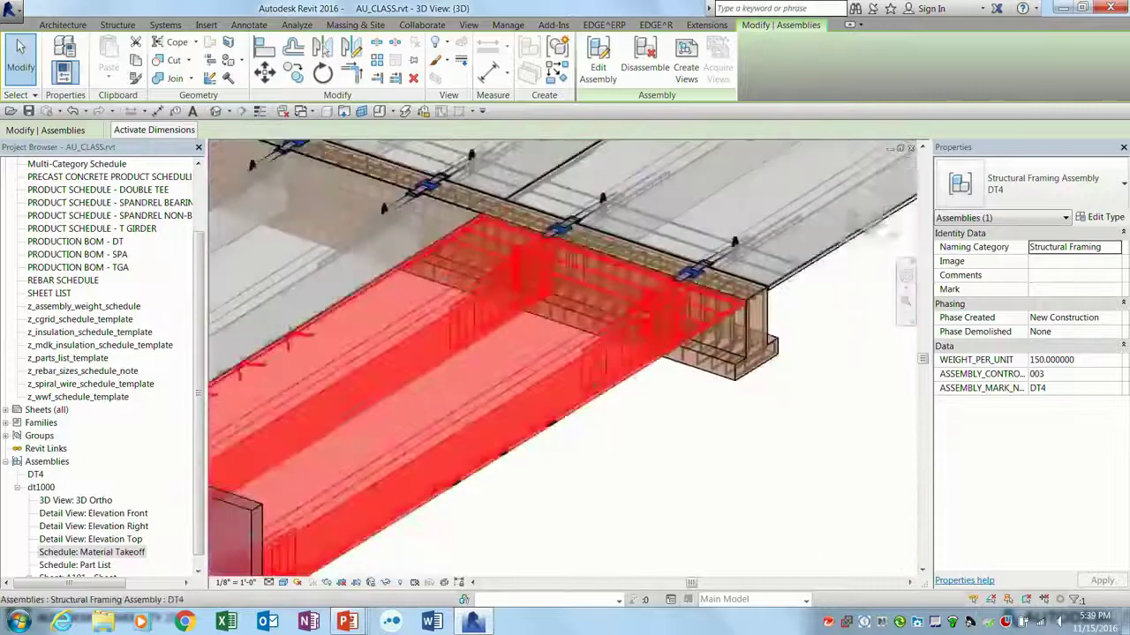
scroll(716, 567, "up", 4)
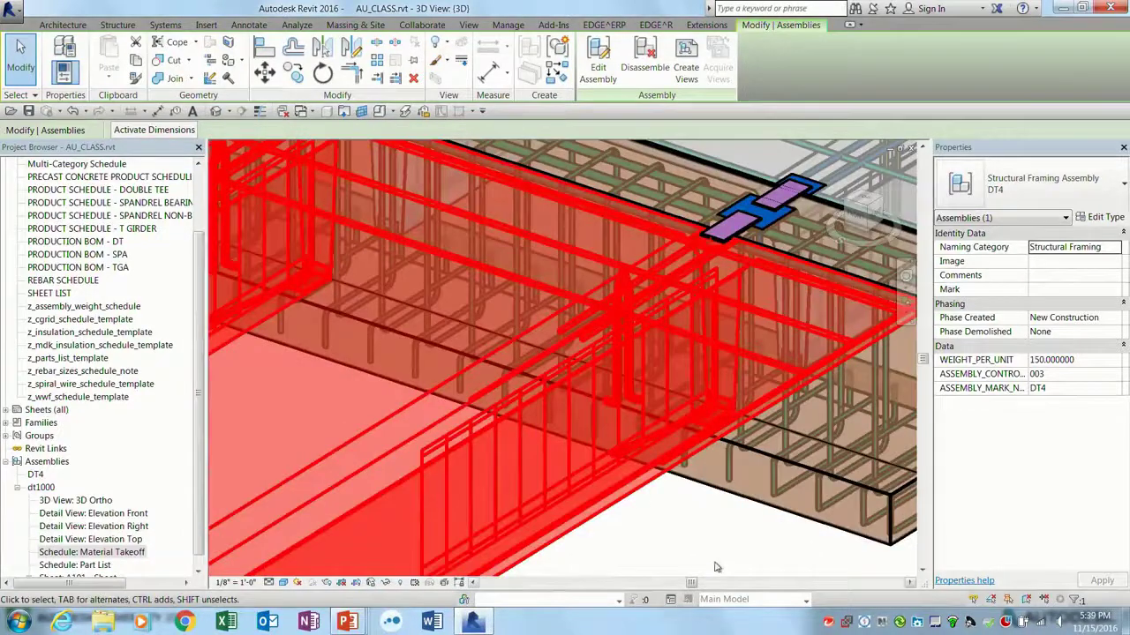
left_click(728, 548)
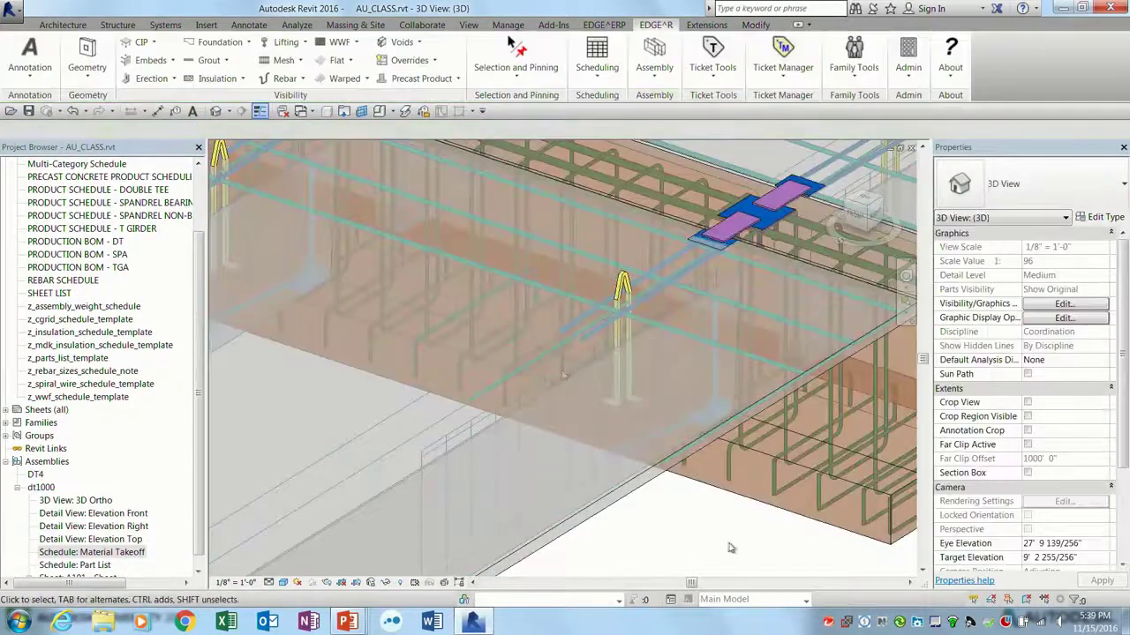
scroll(734, 527, "down", 5)
middle_click_drag(609, 478, 540, 342, "shift")
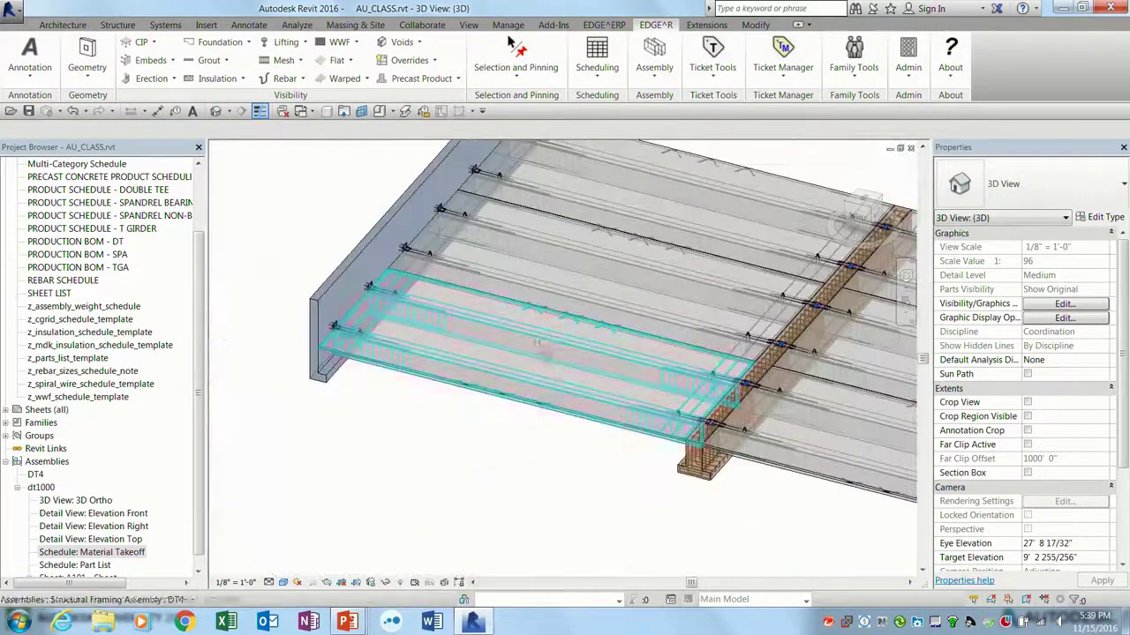
left_click(554, 338)
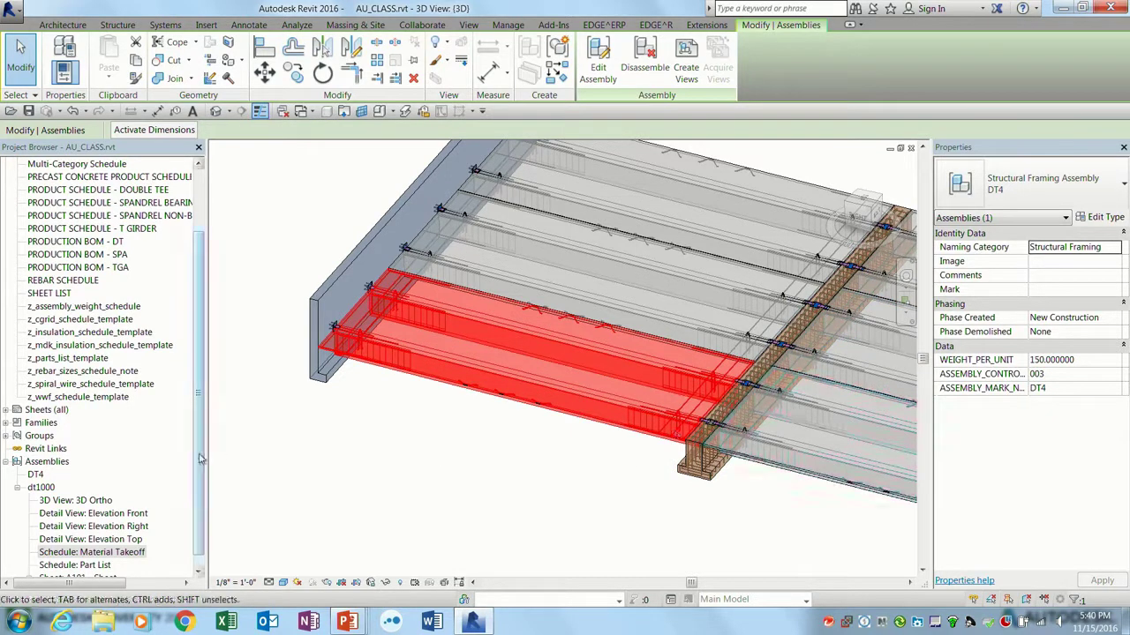
left_click(92, 552)
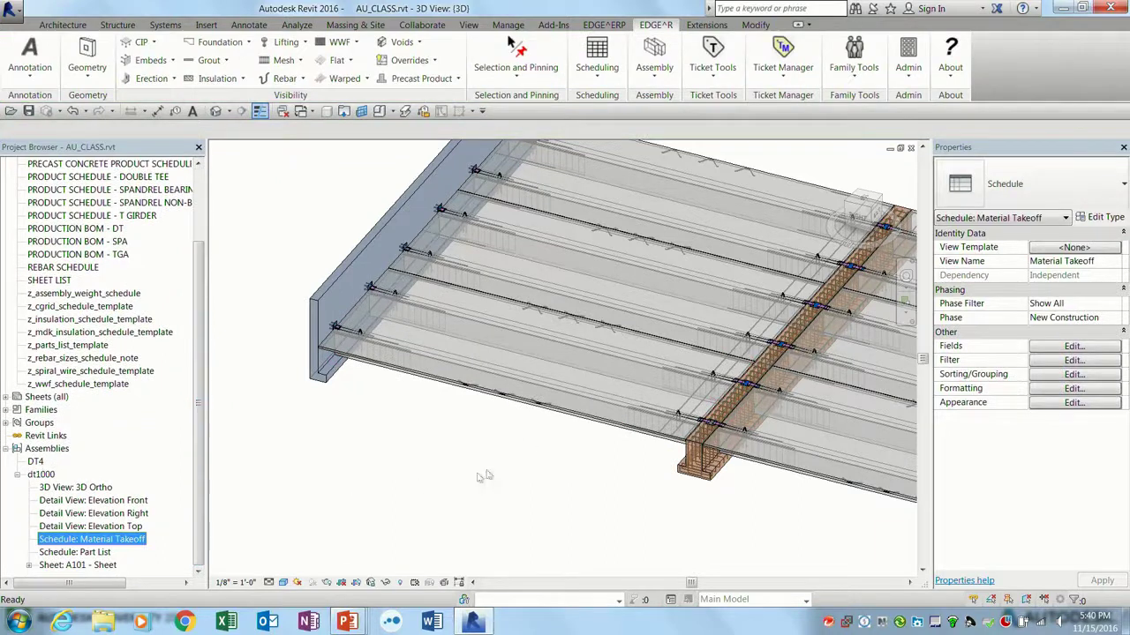
left_click(530, 364)
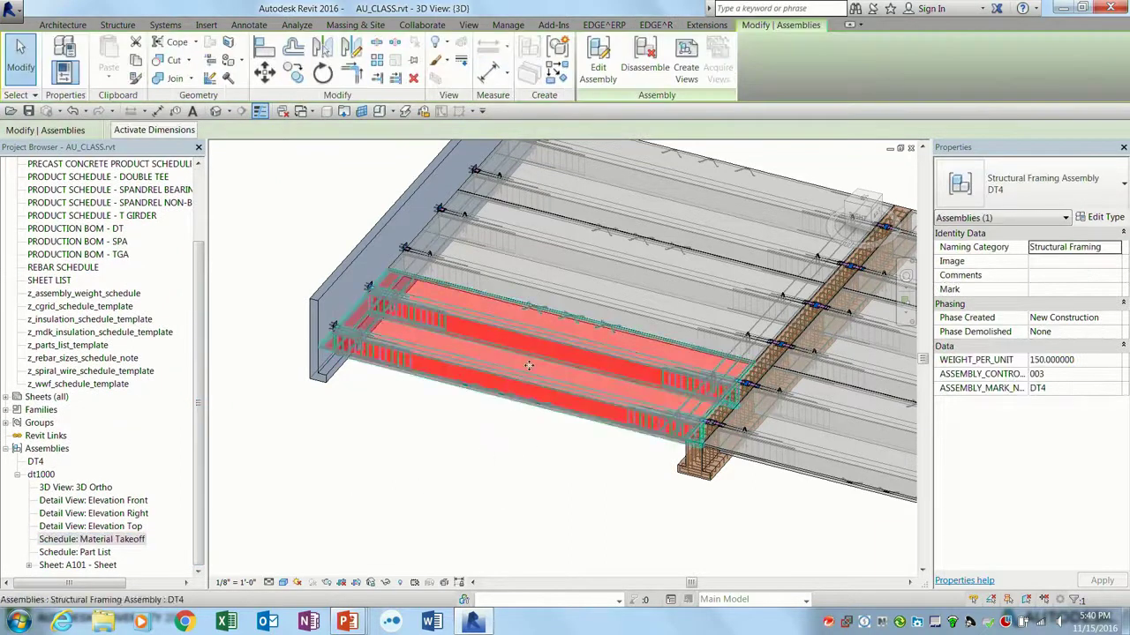
left_click(452, 510)
scroll(477, 459, "up", 3)
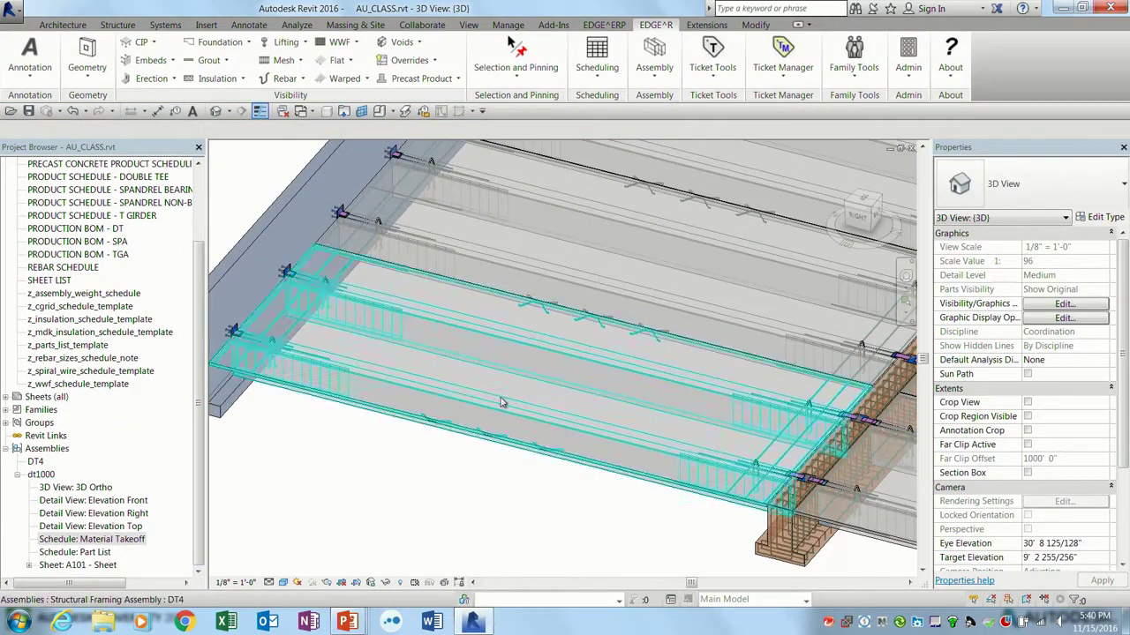
- Run the Top as Cast Tool on the DT4 assembly, isolating it and picking the front corner of the flange
left_click(501, 403)
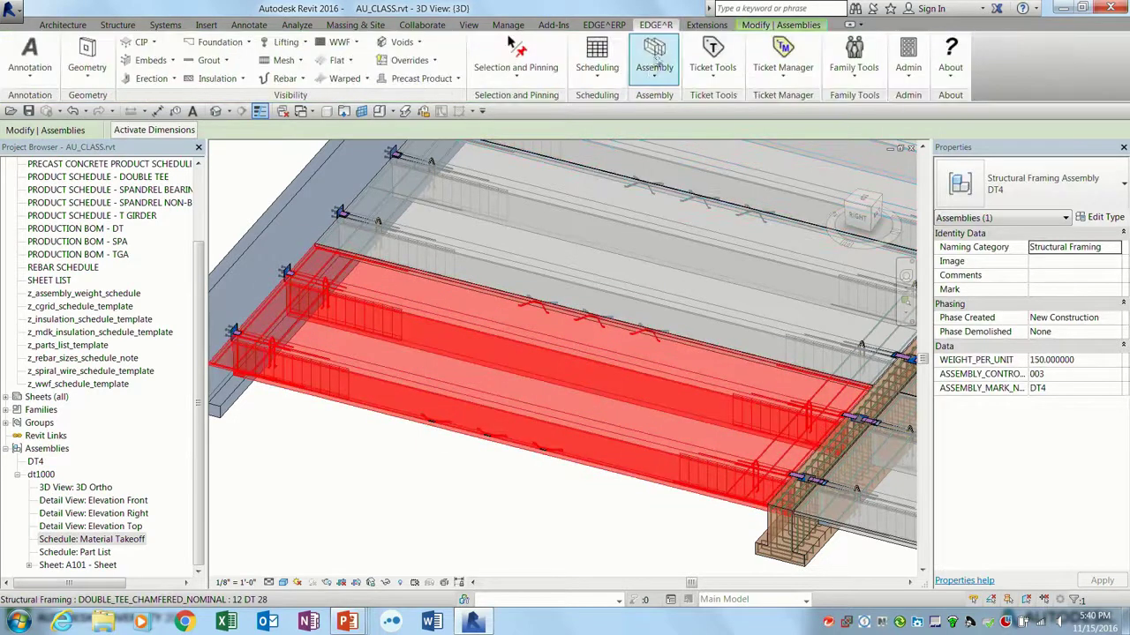
left_click(660, 58)
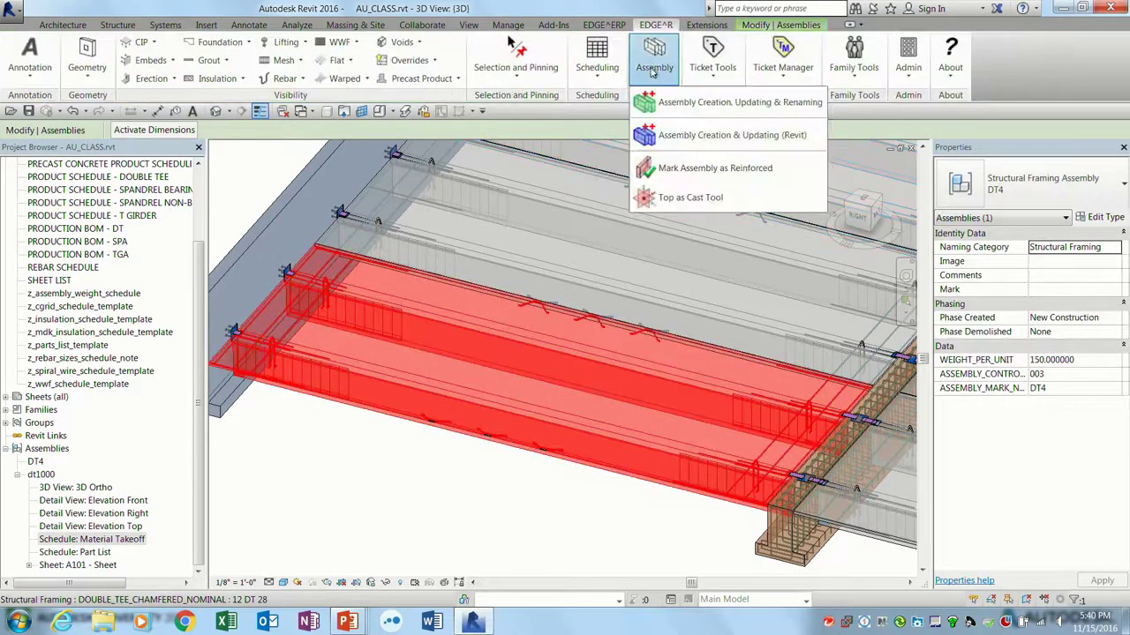
left_click(695, 197)
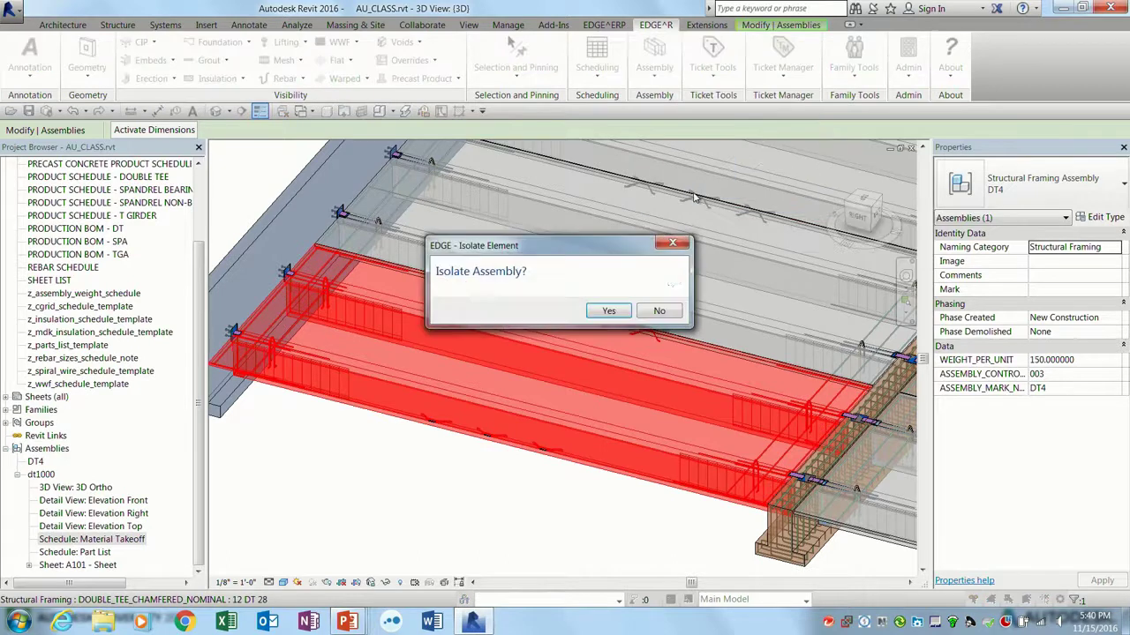
left_click(609, 312)
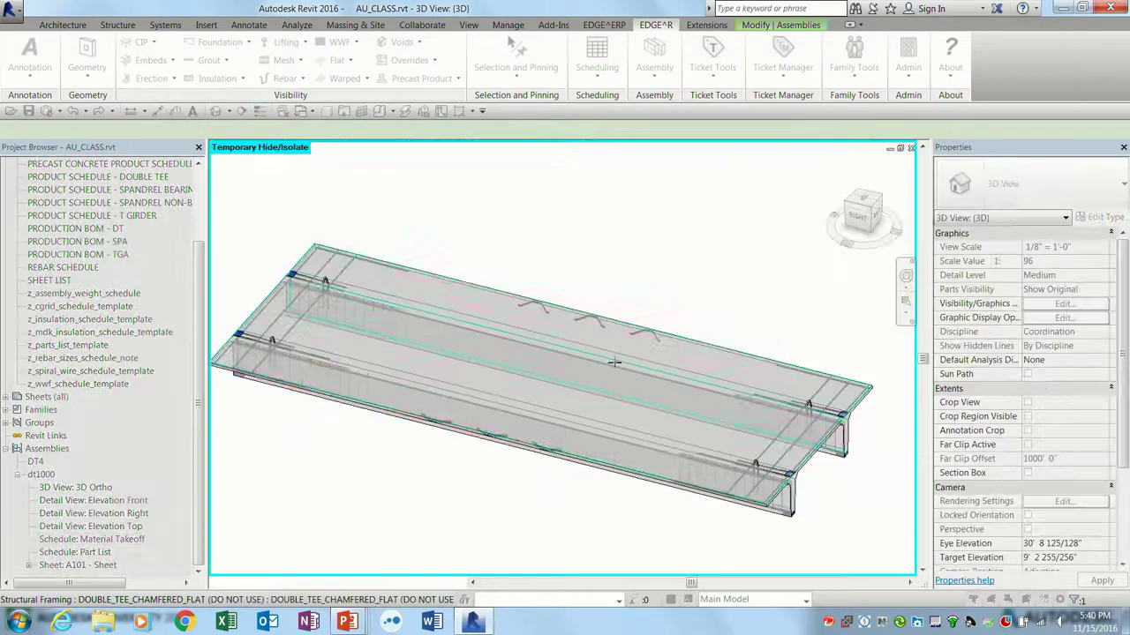
scroll(570, 330, "up", 4)
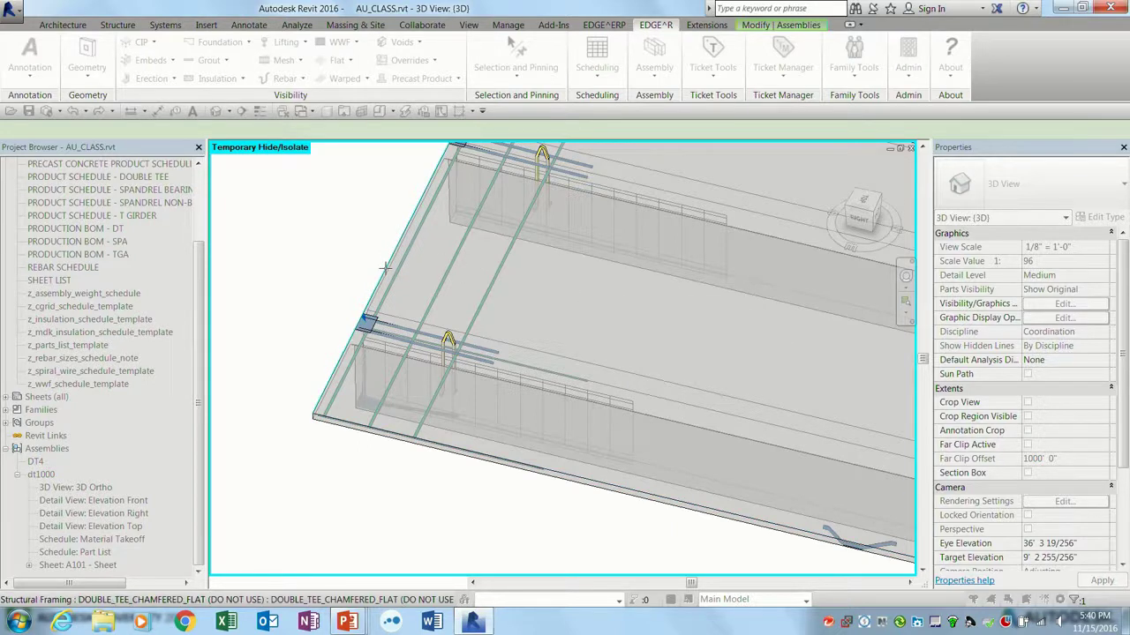
scroll(316, 430, "up", 4)
left_click(316, 392)
scroll(569, 388, "down", 5)
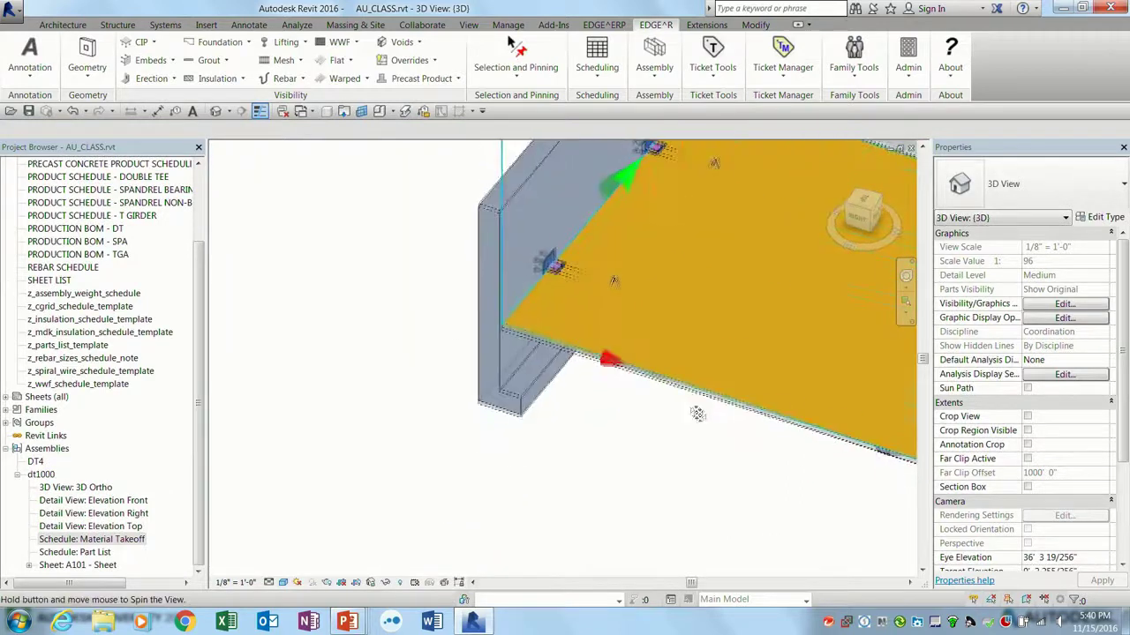
- Open the DT4 assembly for editing, examine its origin and axes at the front corner, finish the edit and clear the selection
middle_click_drag(587, 506, 524, 482)
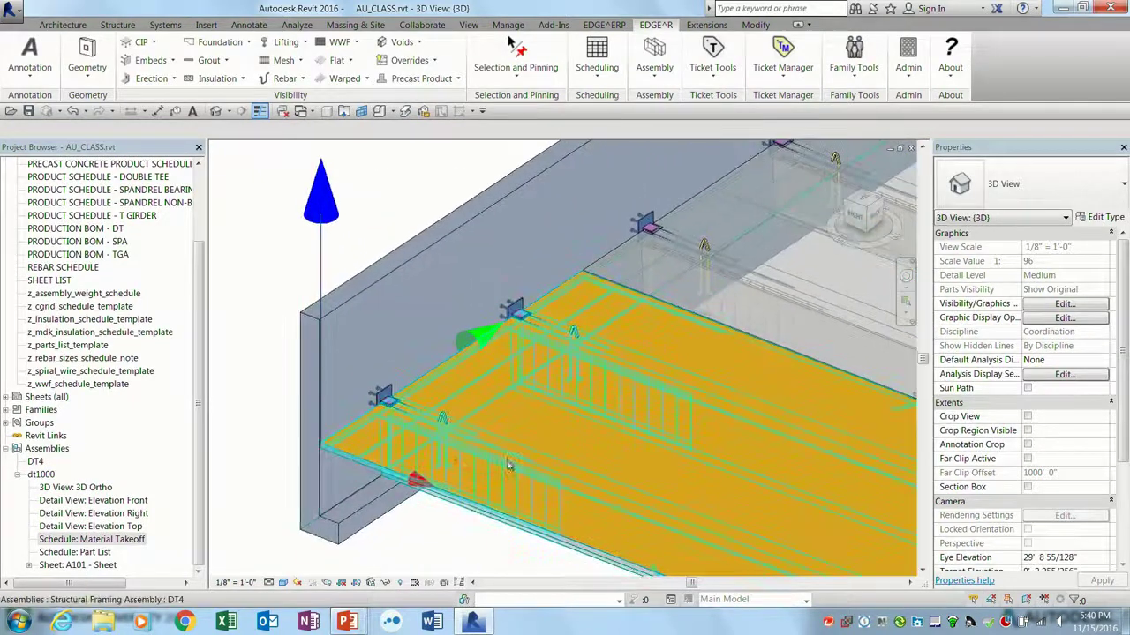
double_click(506, 460)
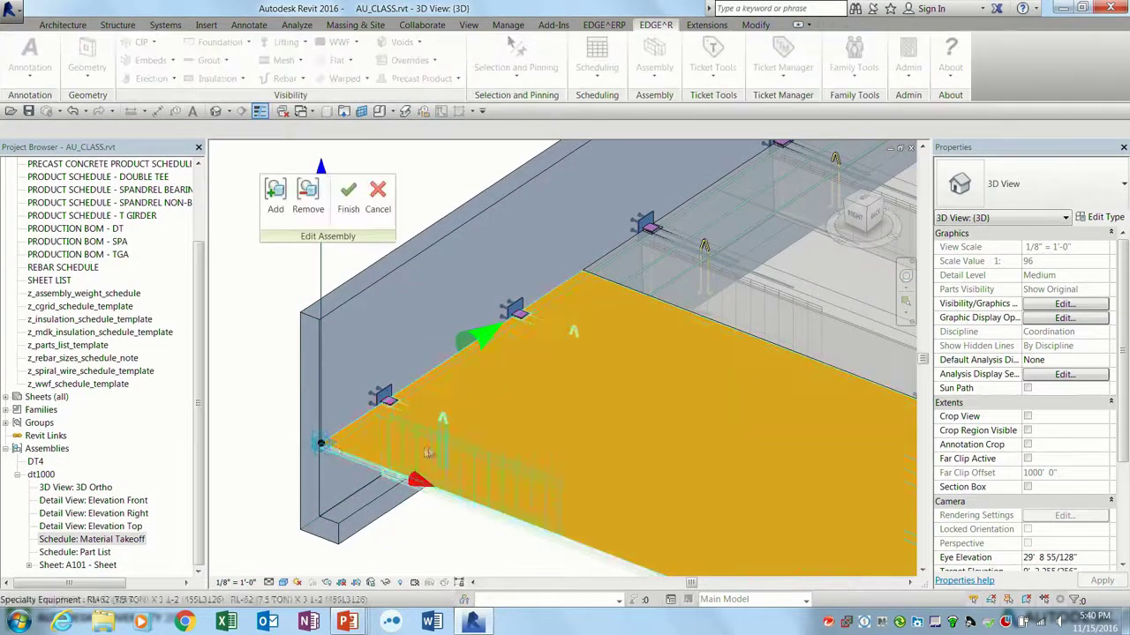
left_click(323, 443)
scroll(347, 455, "up", 3)
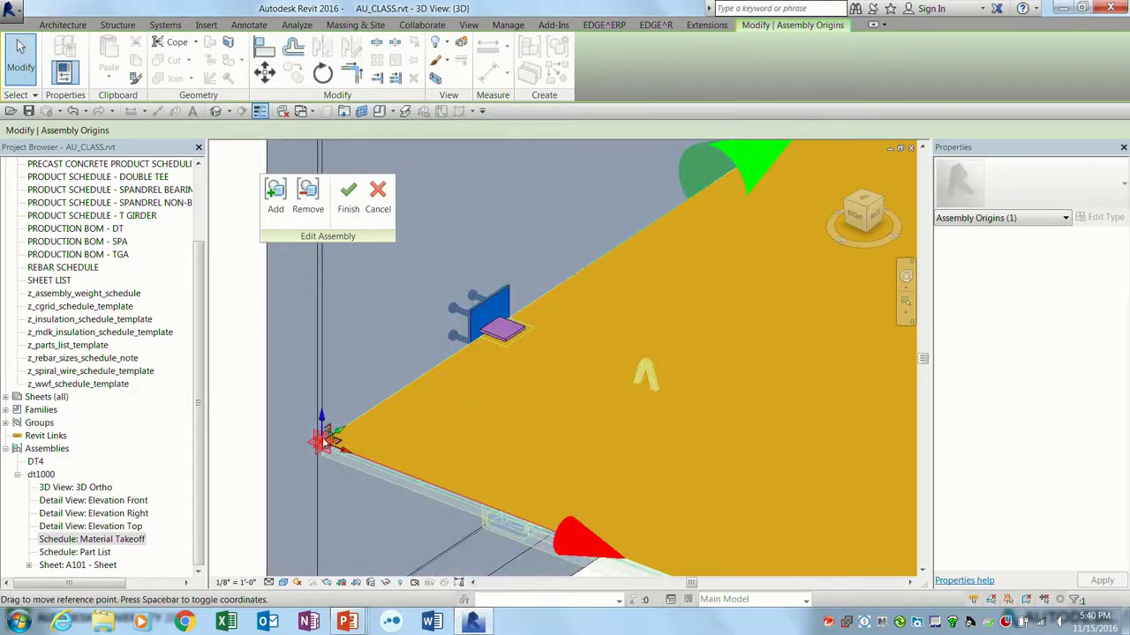
scroll(346, 451, "down", 3)
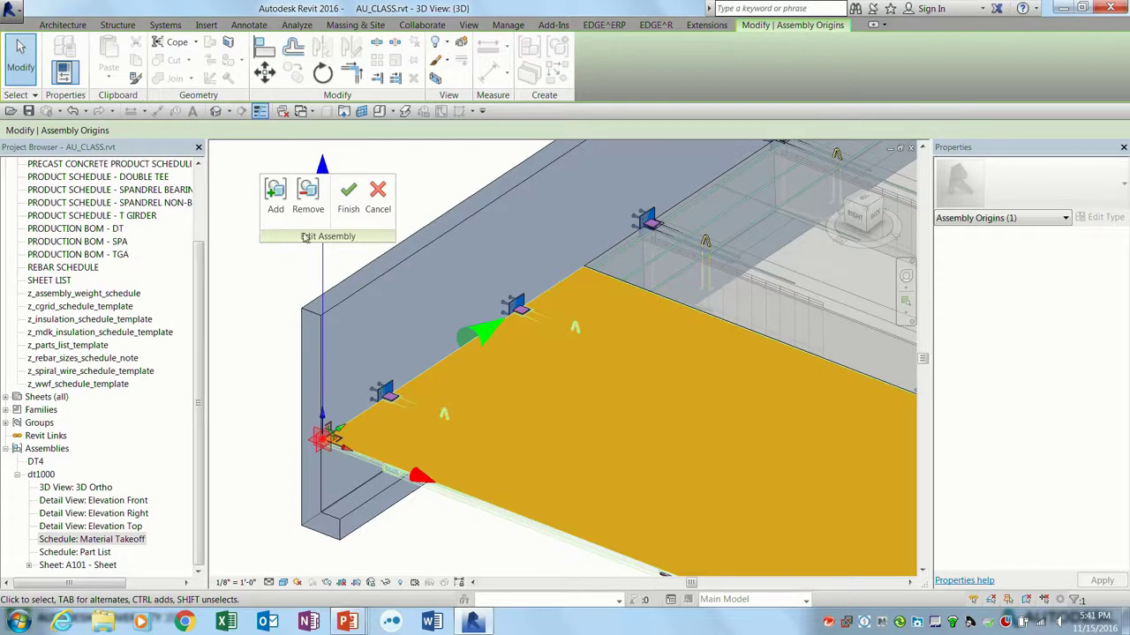
left_click(348, 194)
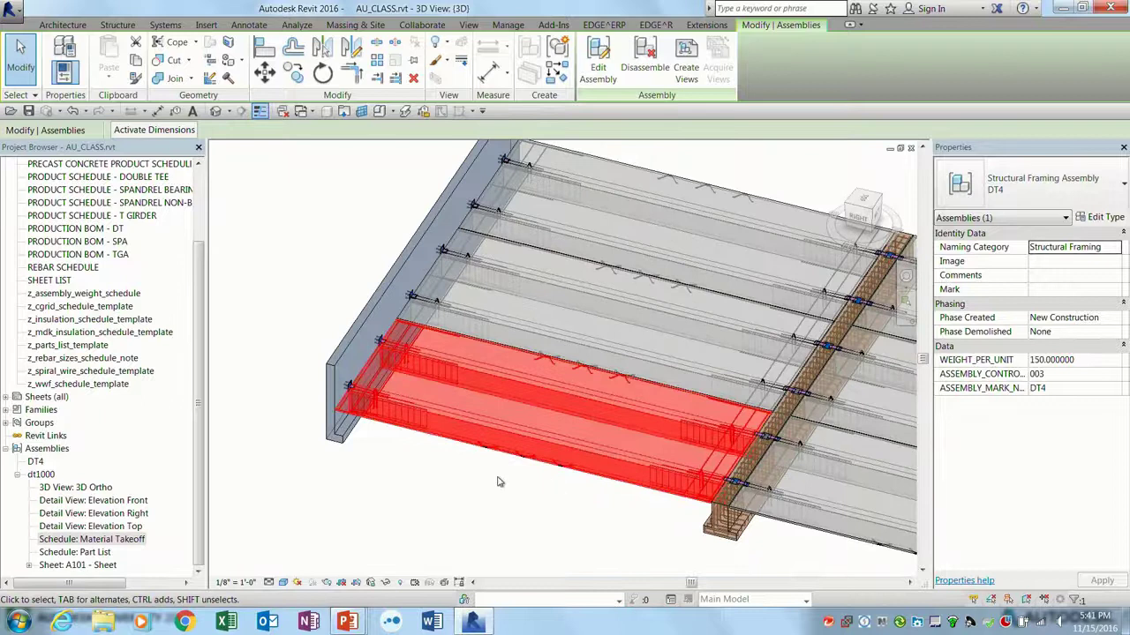
left_click(498, 528)
scroll(498, 528, "up", 3)
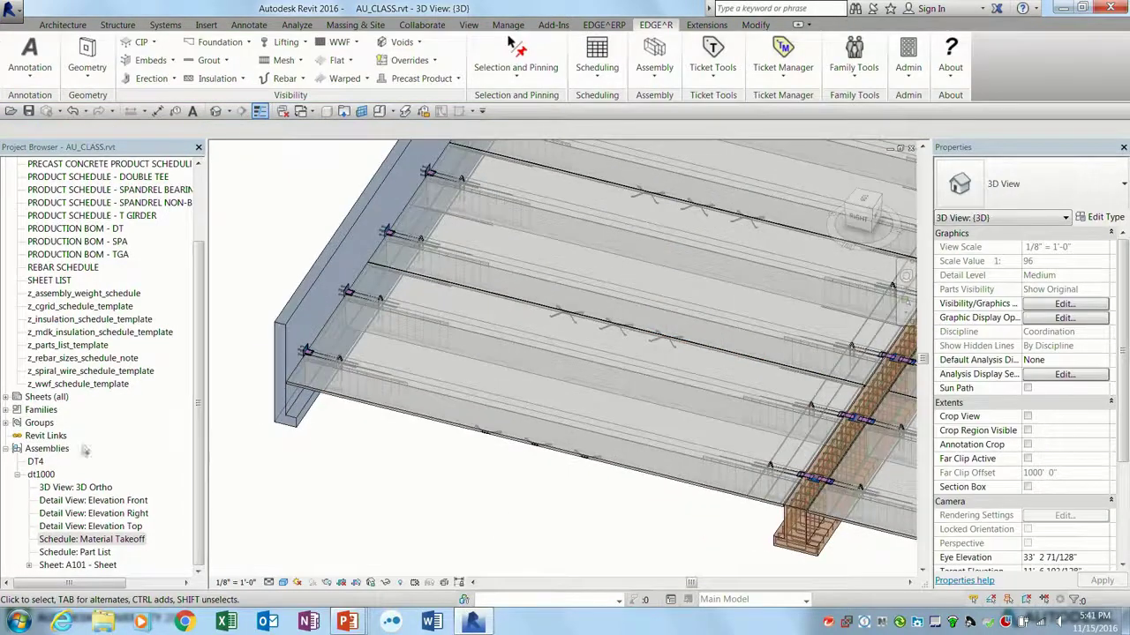
- Create assembly views for DT4 with 3D Ortho, Elevation Top, Right and Front and the TB_TICKET_MC_24-36 sheet, excluding Part List and Material Takeoff
left_click(37, 460)
right_click(33, 468)
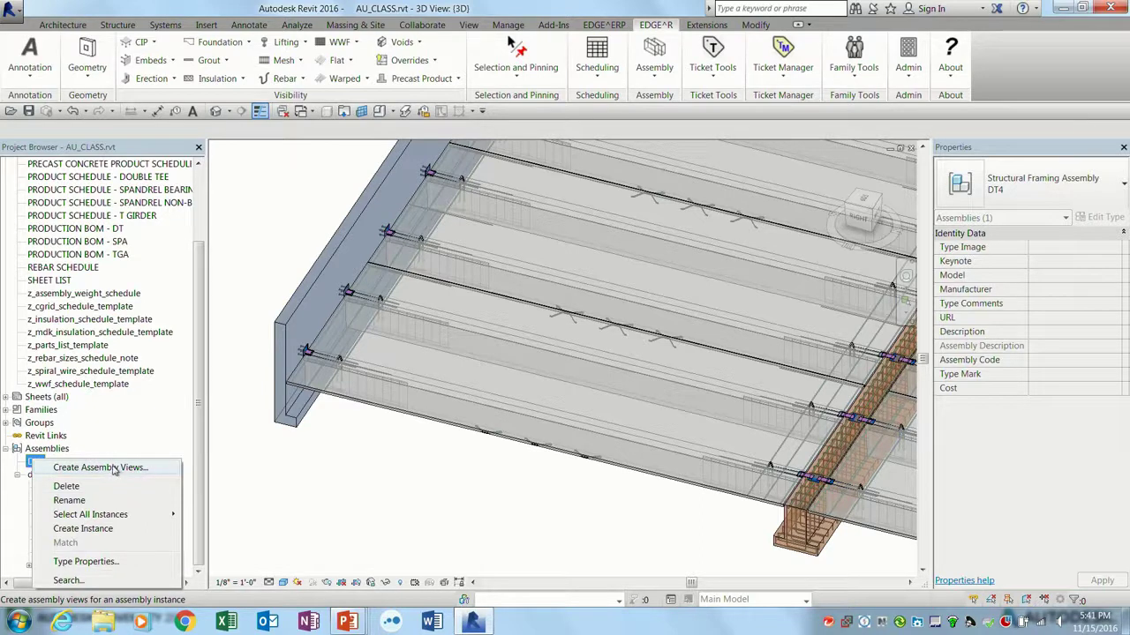
left_click(115, 470)
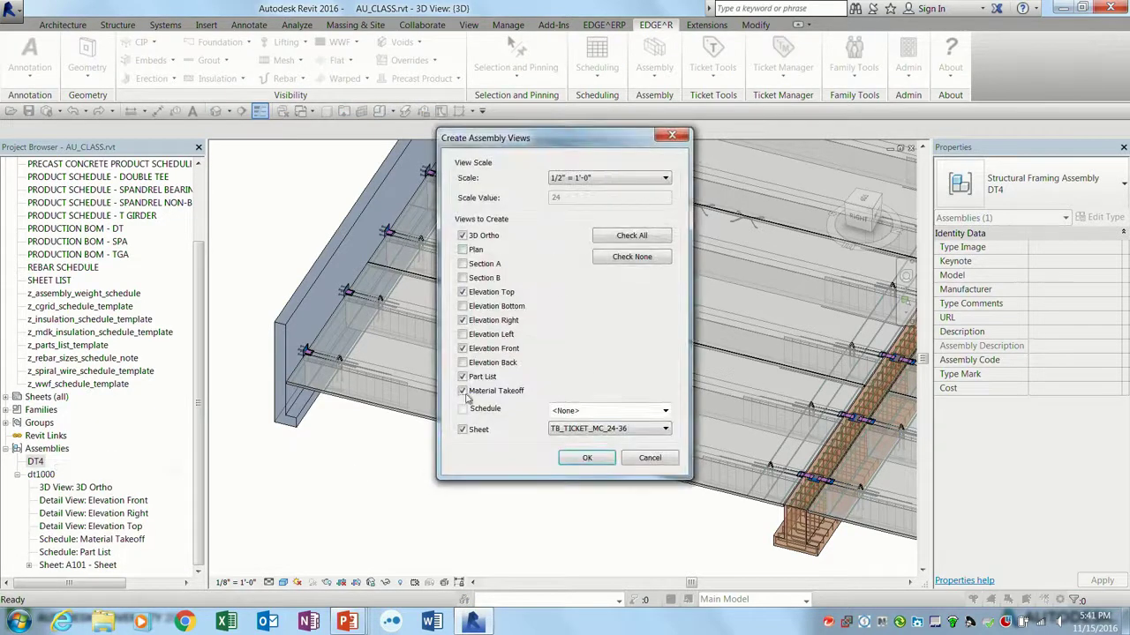
left_click(462, 376)
left_click(462, 390)
left_click(589, 457)
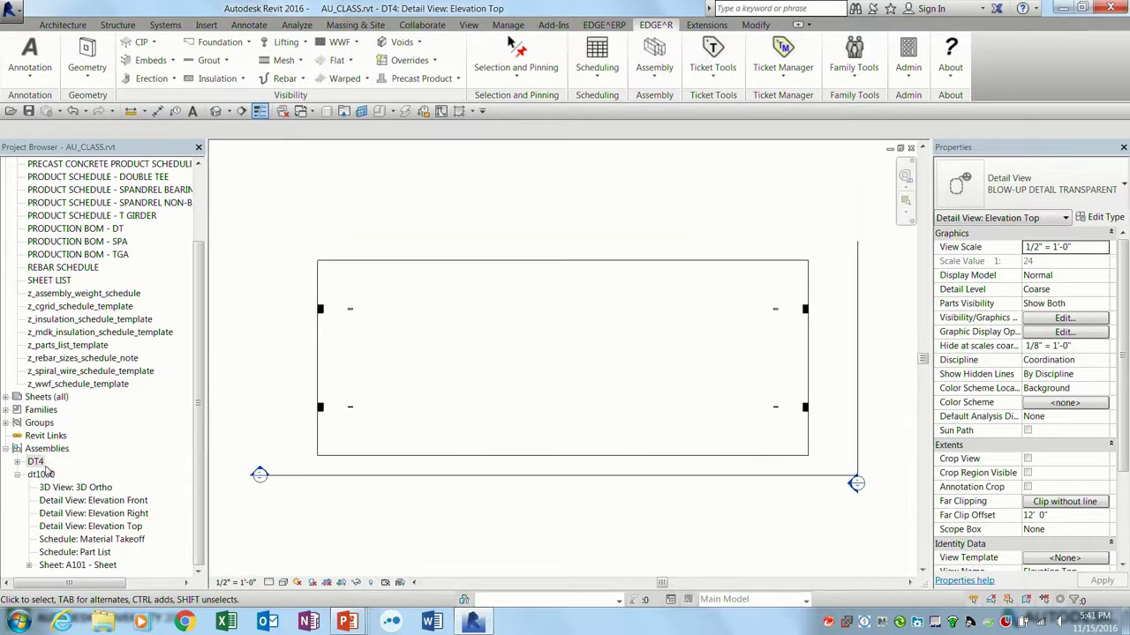
- Open DT4's A101 sheet and place the Elevation Top view in its upper left area
left_click(32, 462)
double_click(81, 529)
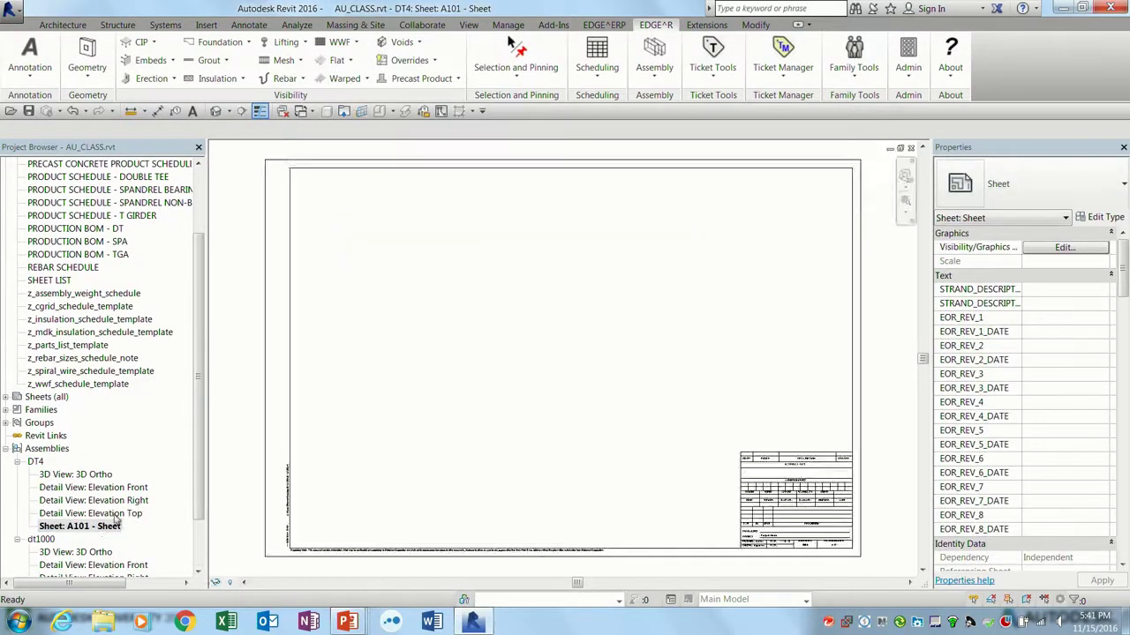
left_click_drag(98, 515, 391, 438)
left_click(483, 264)
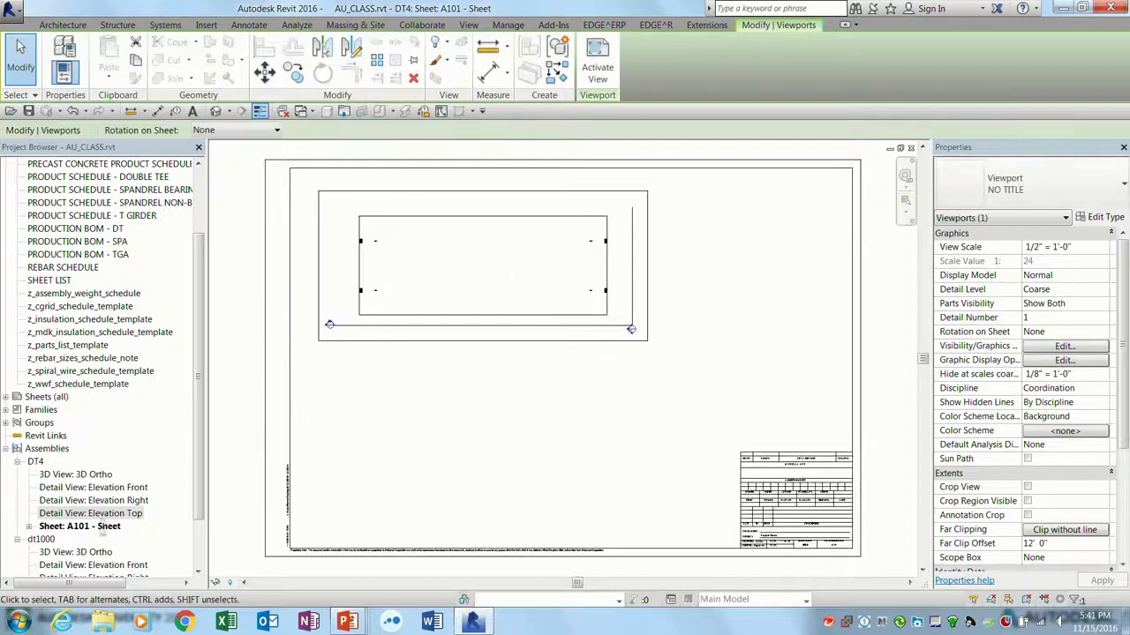
- Place the Elevation Right view beside the plan and the Elevation Front view below it on the DT4 sheet
left_click(93, 500)
left_click_drag(126, 503, 390, 479)
left_click(737, 263)
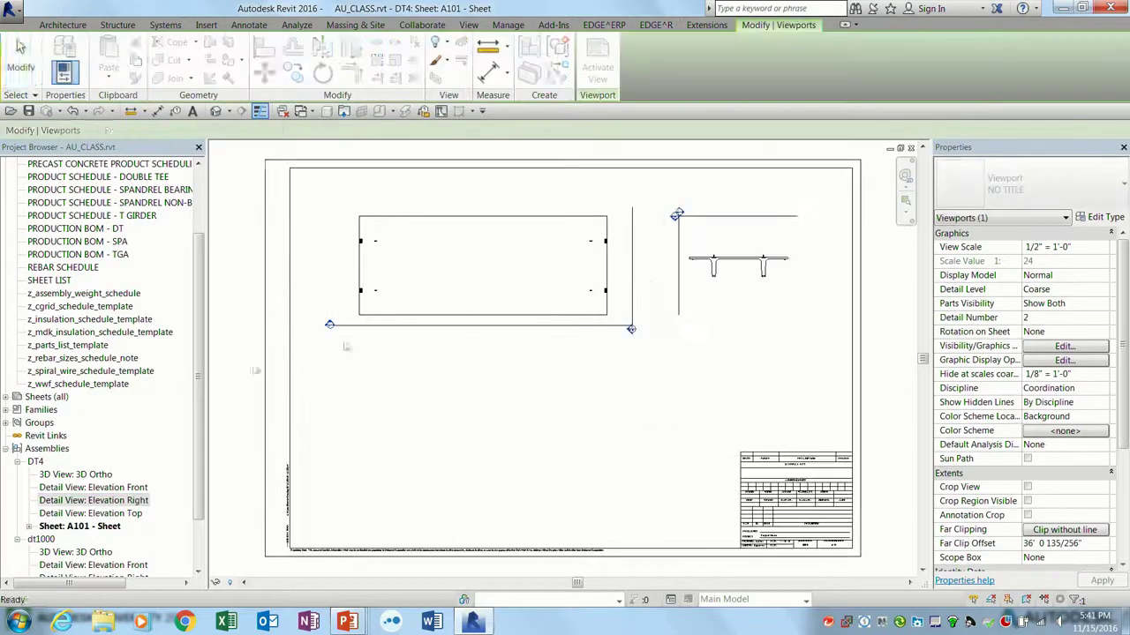
left_click(126, 487)
left_click_drag(126, 488, 547, 437)
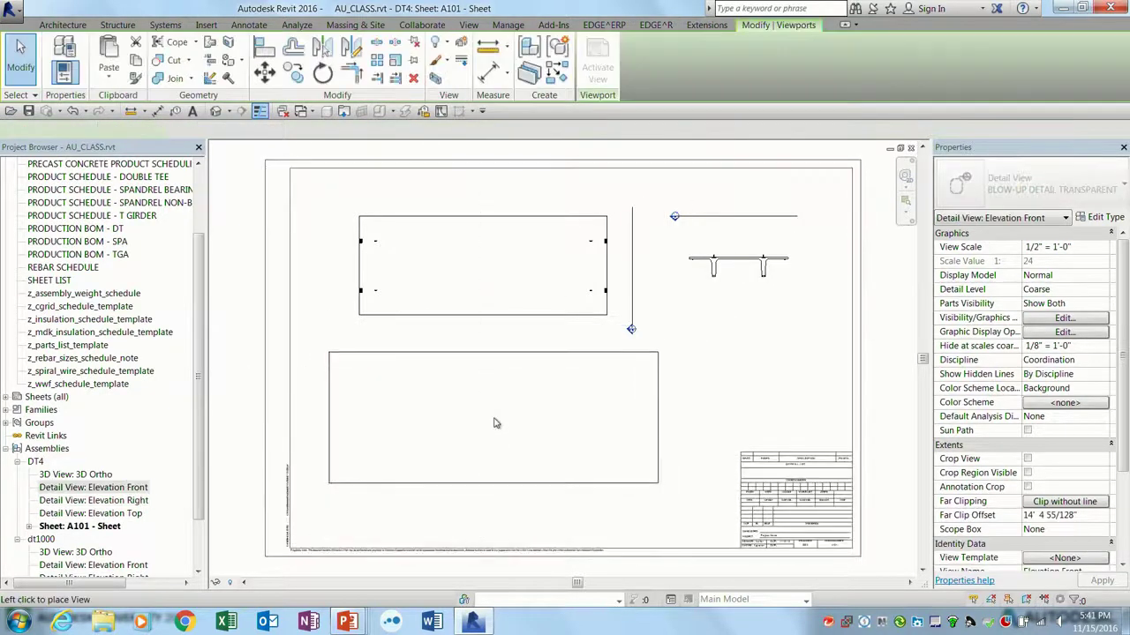
left_click(484, 422)
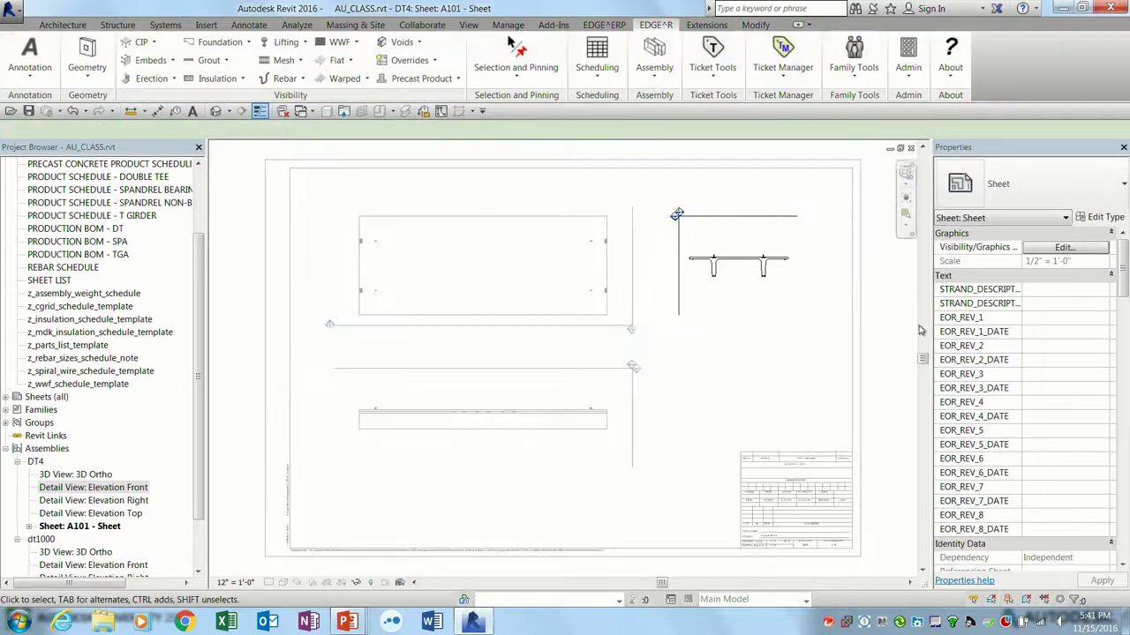
- Rotate the Elevation Right view a quarter turn so the stems point right, showing its crop region for the rotation and hiding it again
left_click(677, 214)
left_click(1027, 500)
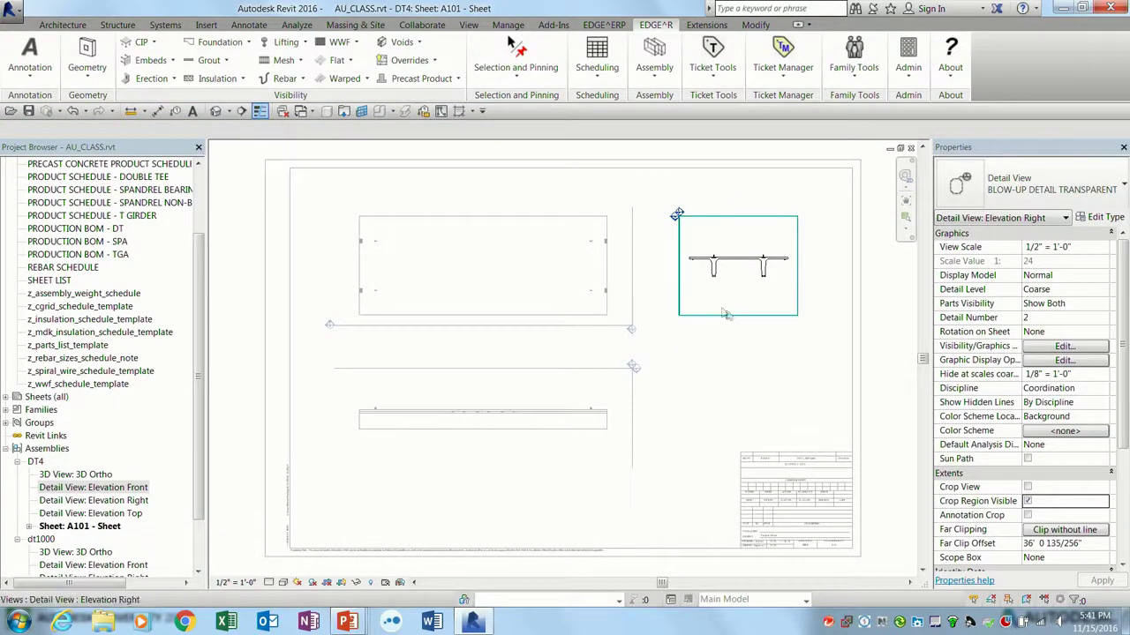
left_click(737, 315)
left_click(322, 72)
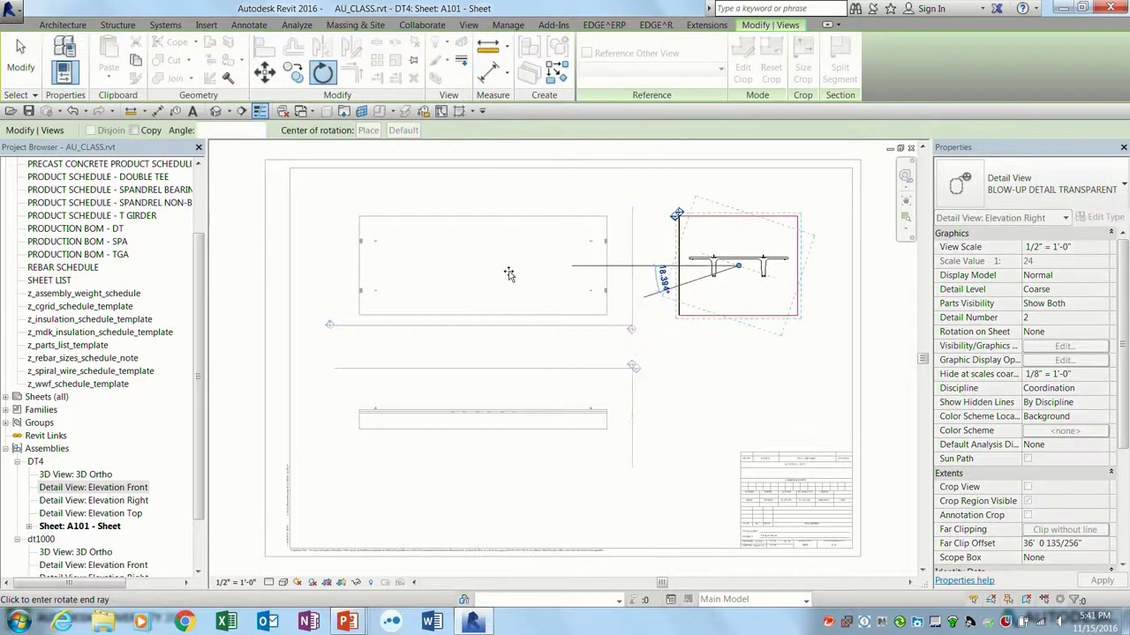
left_click(1027, 502)
- Apply the TICKET - DT PLAN view template to Elevation Top and TICKET - DT ELEVATION to Elevation Front
left_click(451, 251)
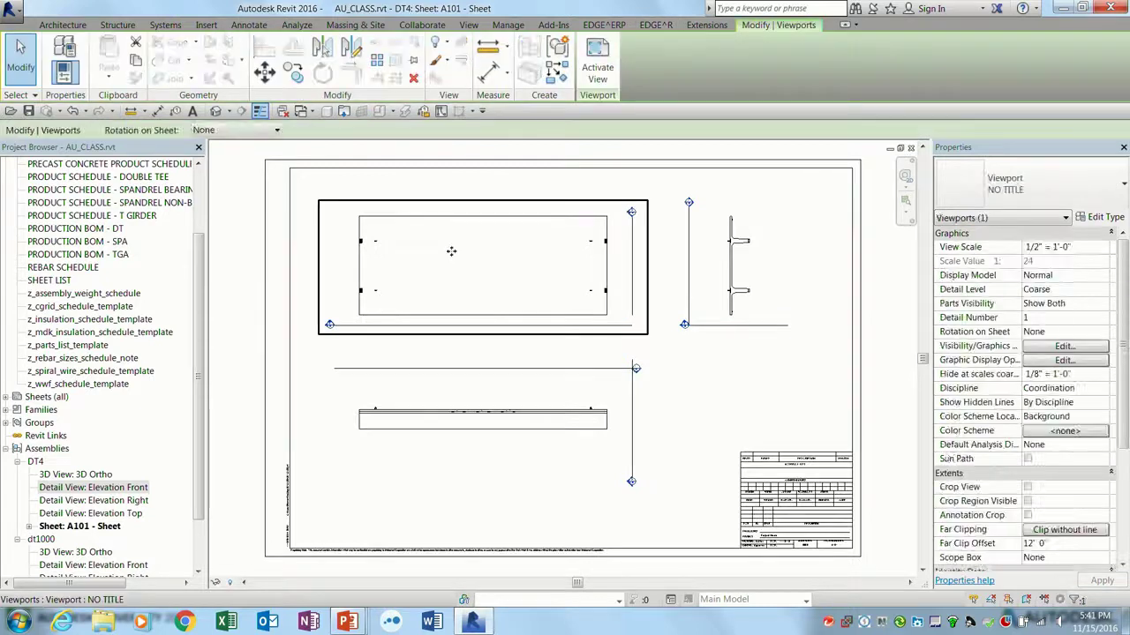
scroll(1071, 433, "down", 4)
left_click(1063, 403)
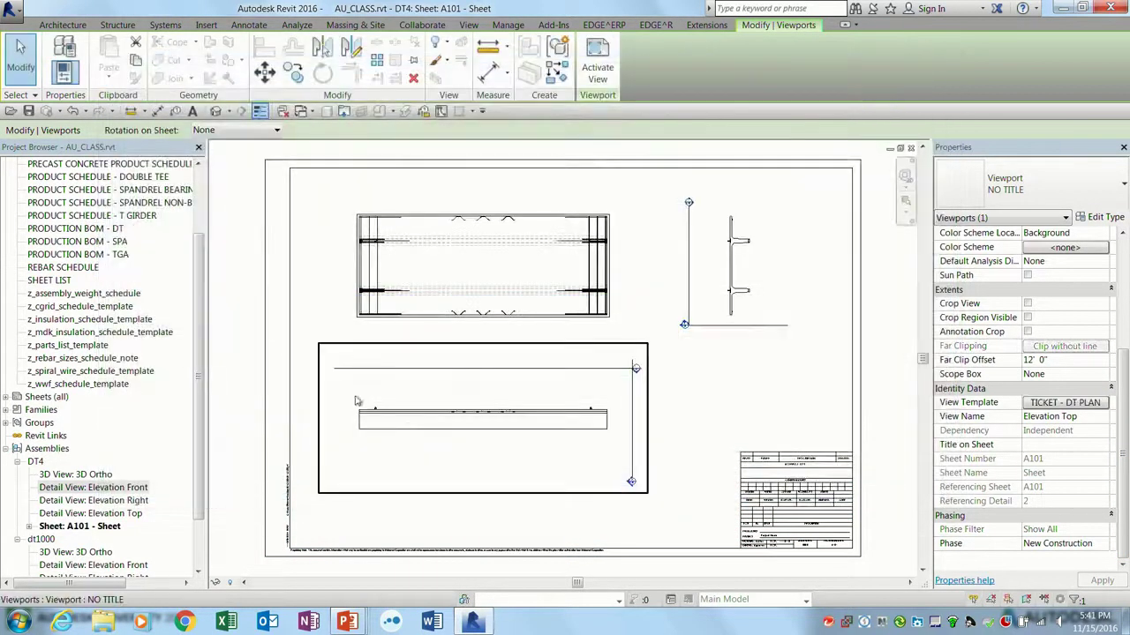
left_click(414, 429)
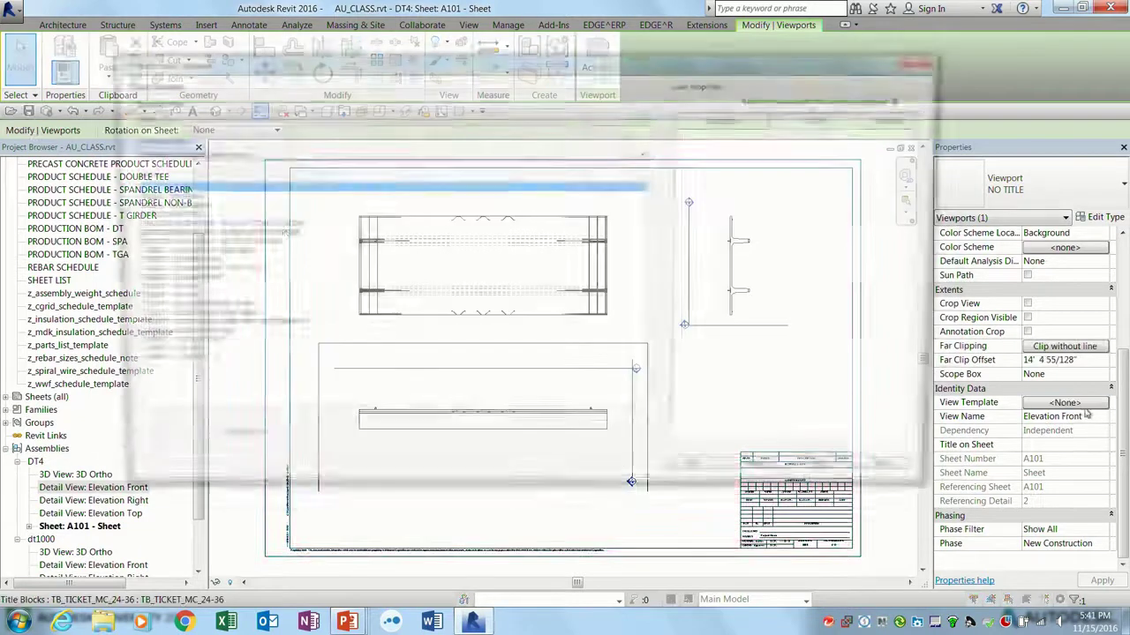
left_click(176, 284)
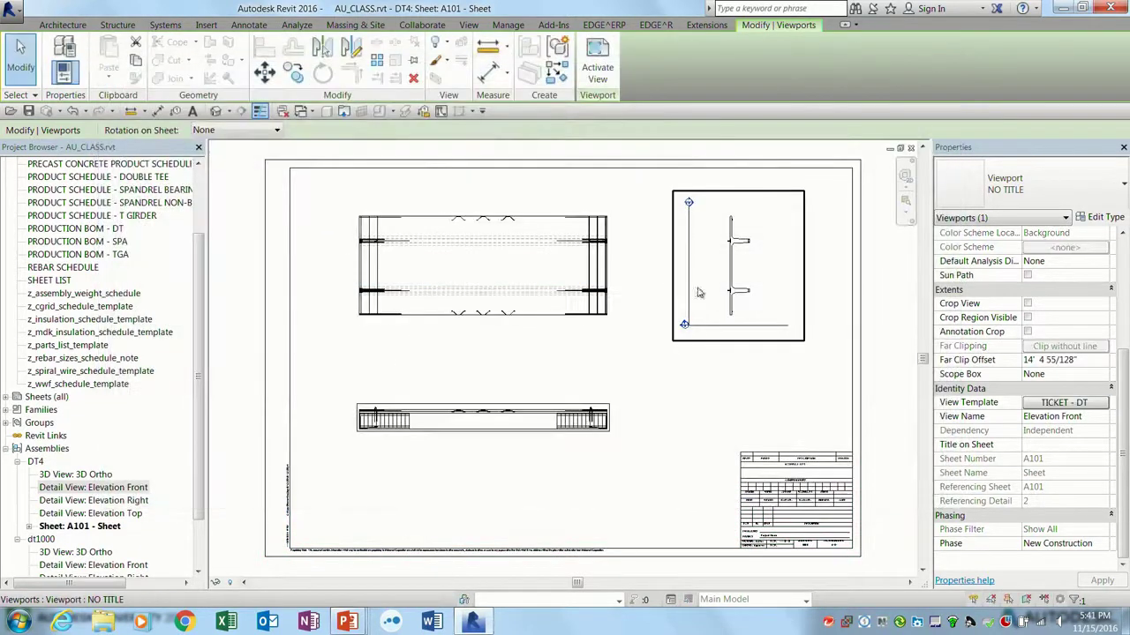
- Apply the TICKET - DT END view template to the Elevation Right view
left_click(698, 293)
left_click(1077, 405)
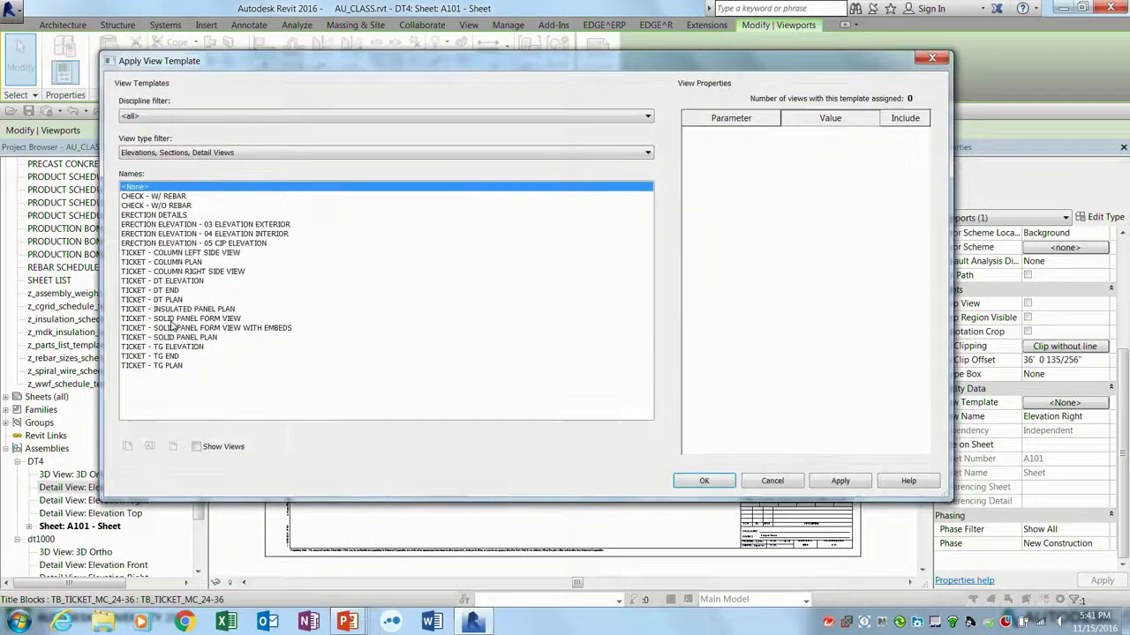
left_click(170, 291)
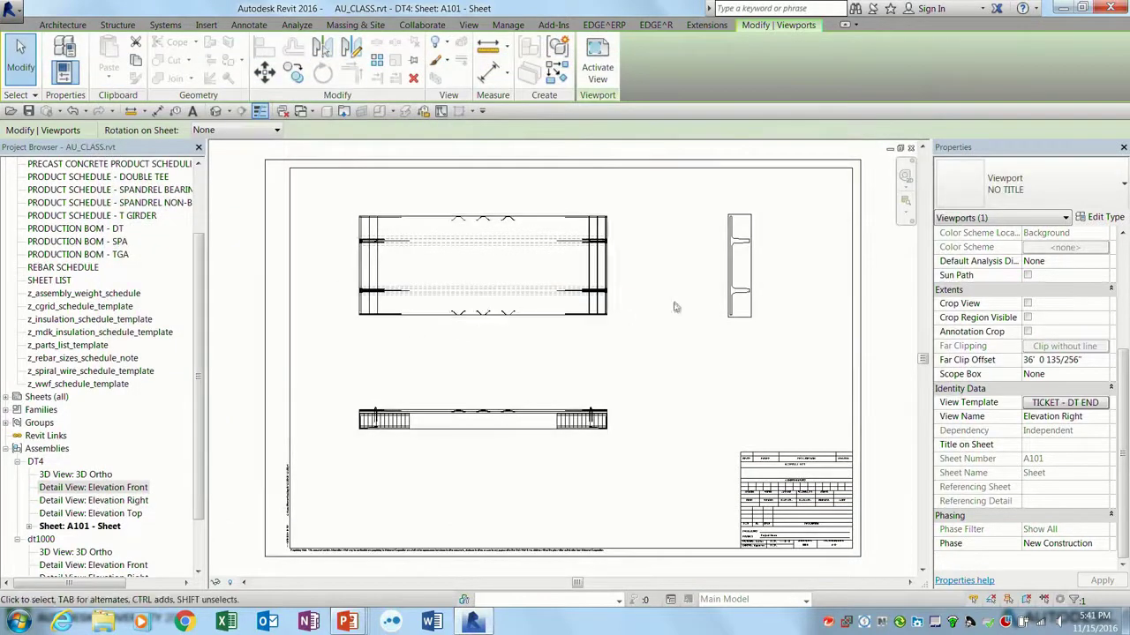
left_click(676, 307)
- Move the end view and front elevation closer to the plan, and shift the views toward the sheet's upper left corner
left_click_drag(731, 265, 642, 264)
left_click(616, 363)
left_click_drag(500, 417, 500, 353)
left_click(653, 345)
left_click_drag(669, 306, 573, 360)
left_click_drag(439, 271, 430, 252)
left_click(487, 309)
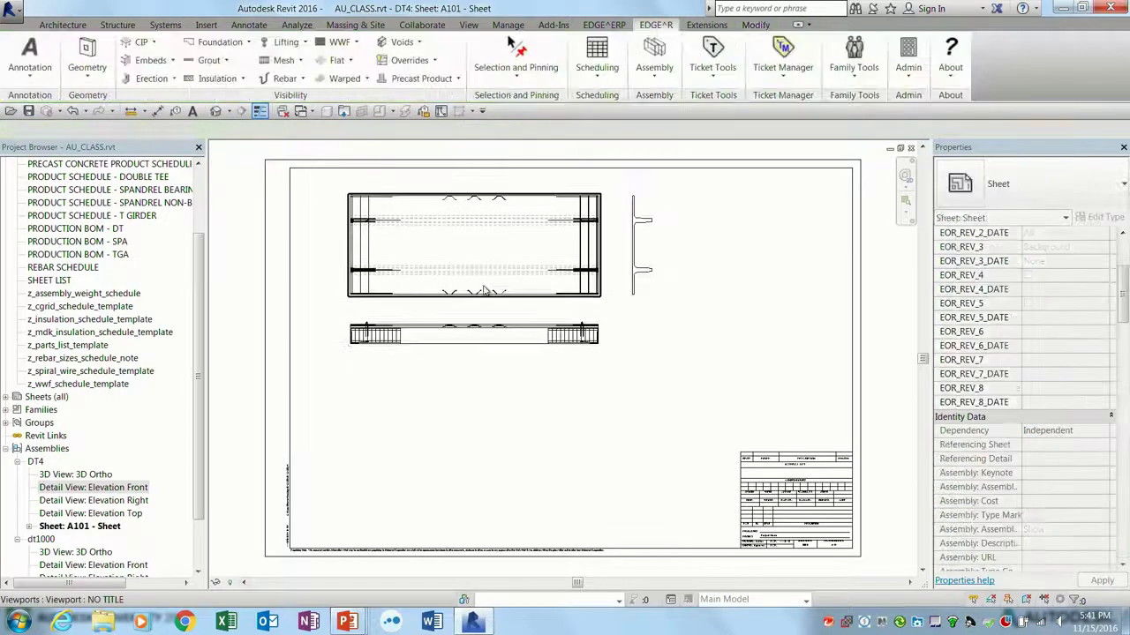
- Place the DRILLING ANCHORING OR CORING DOS legend in the lower left area of the DT4 sheet
scroll(181, 241, "up", 3)
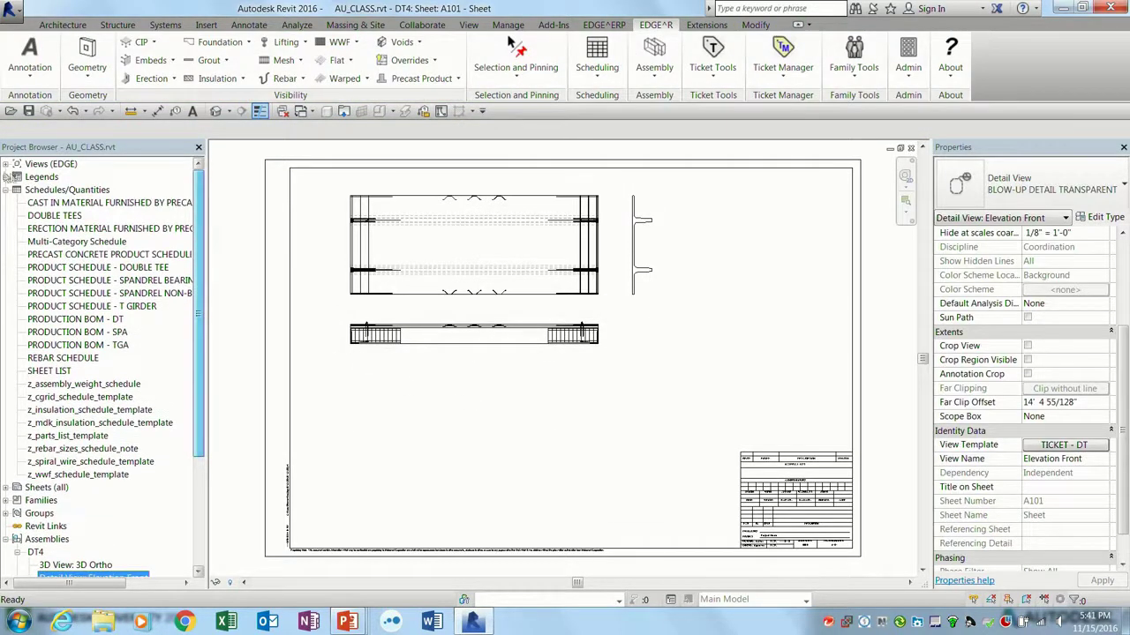
left_click(42, 176)
left_click(62, 202)
left_click(88, 189)
left_click_drag(89, 189, 369, 455)
left_click(369, 455)
scroll(603, 453, "down", 2)
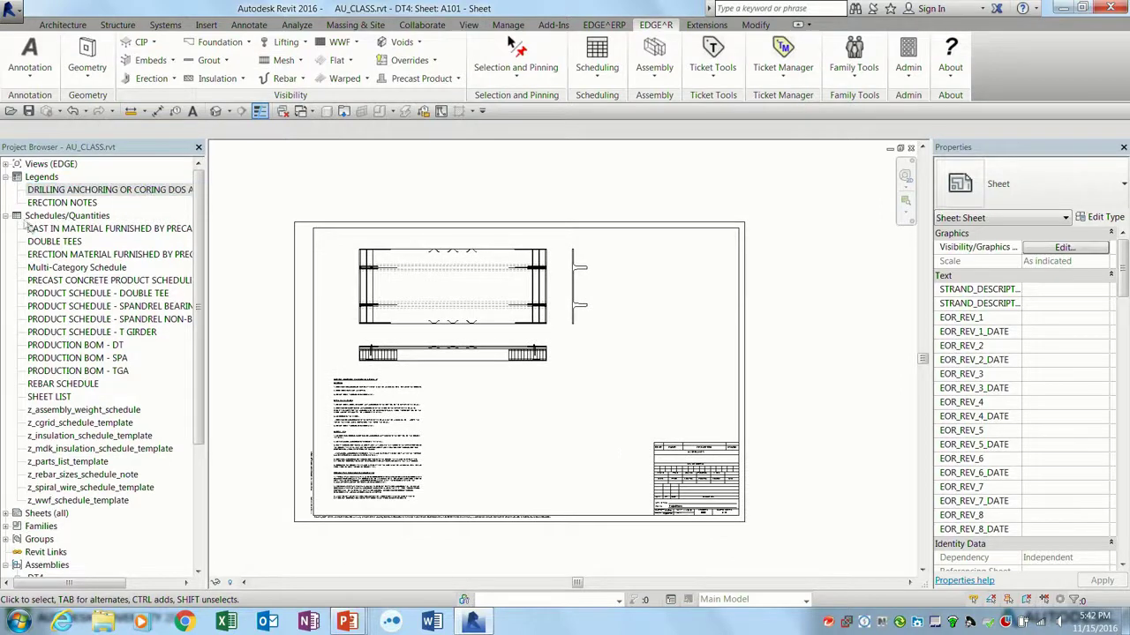
- Review the z_ schedule templates in the project's schedules, from z_assembly_weight_schedule through z_wwf_schedule_template
left_click(6, 177)
left_click(6, 189)
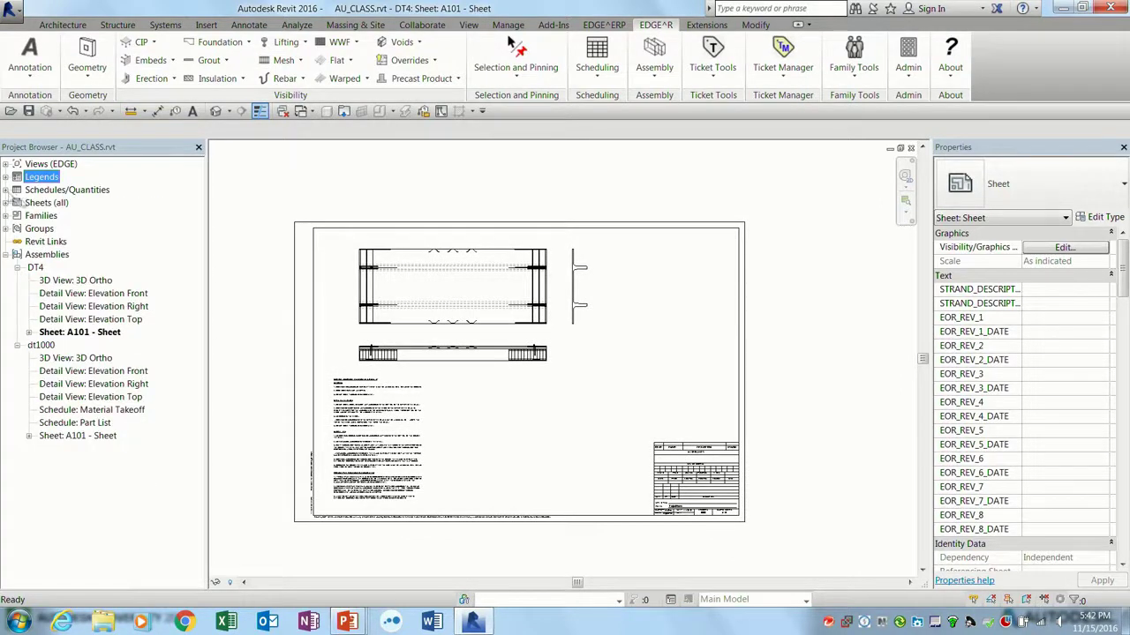
left_click(5, 190)
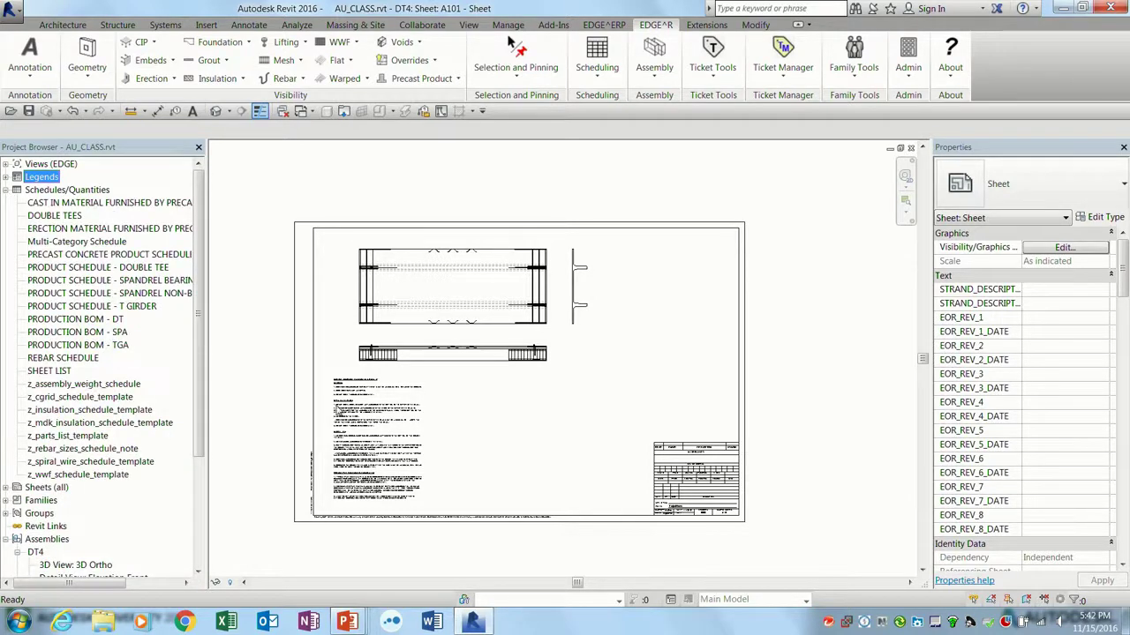
key("z")
key("f")
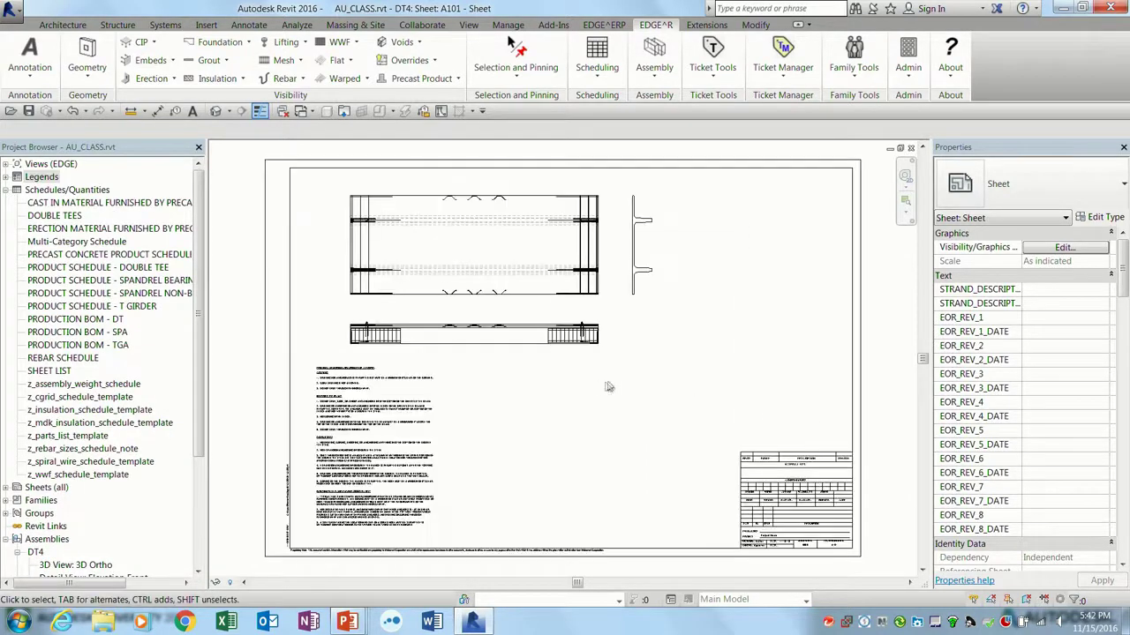
left_click(744, 424)
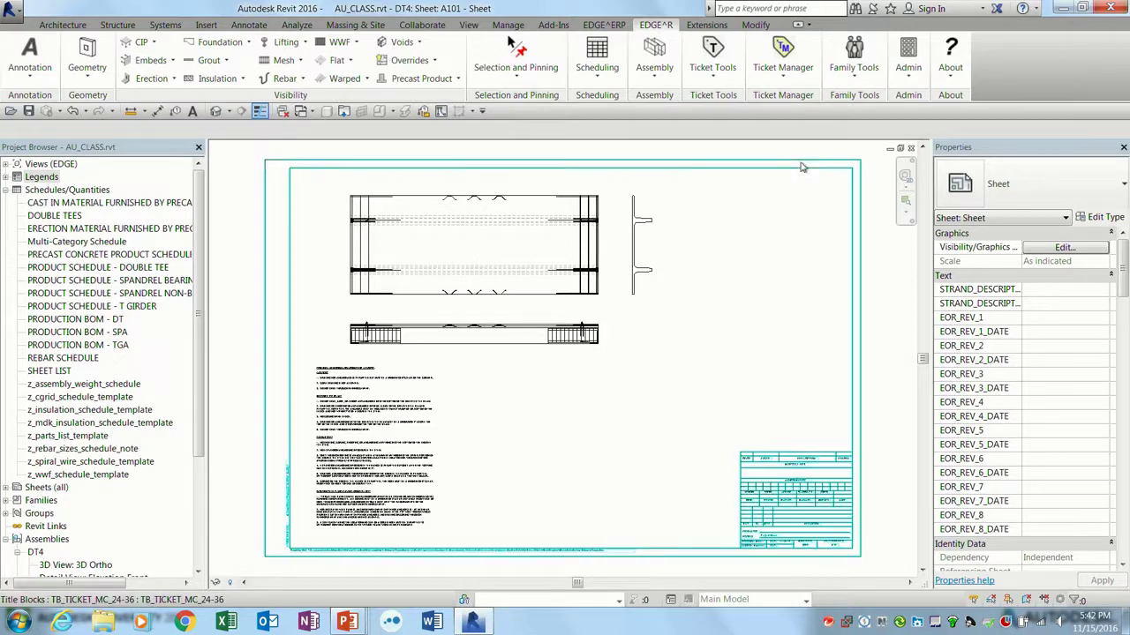
left_click(119, 384)
left_click(113, 475, "shift")
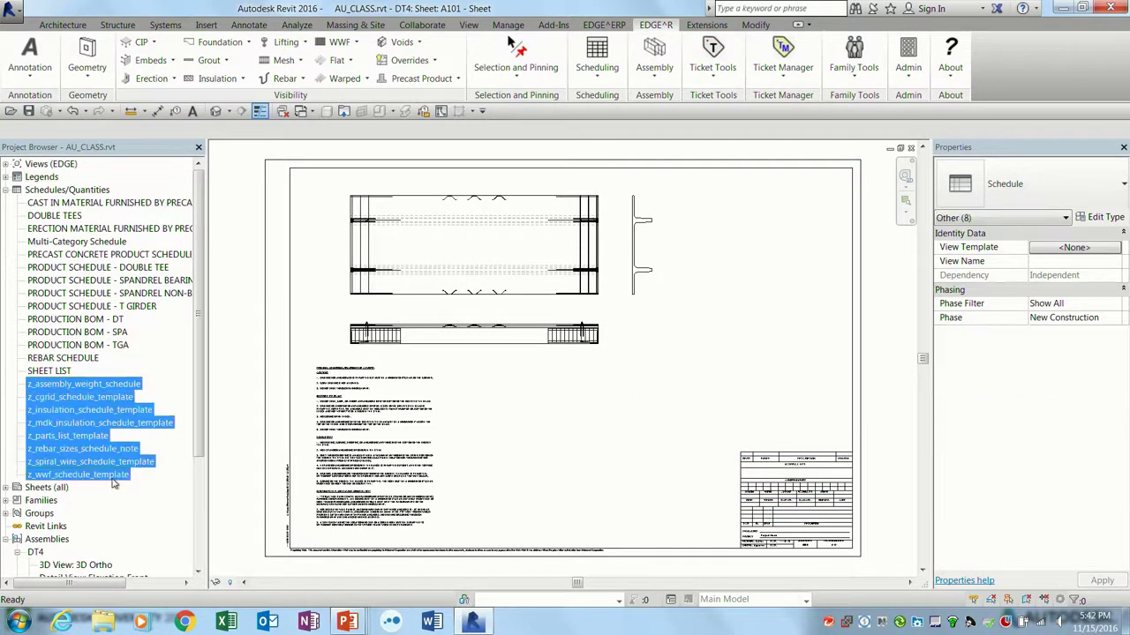
left_click(56, 373)
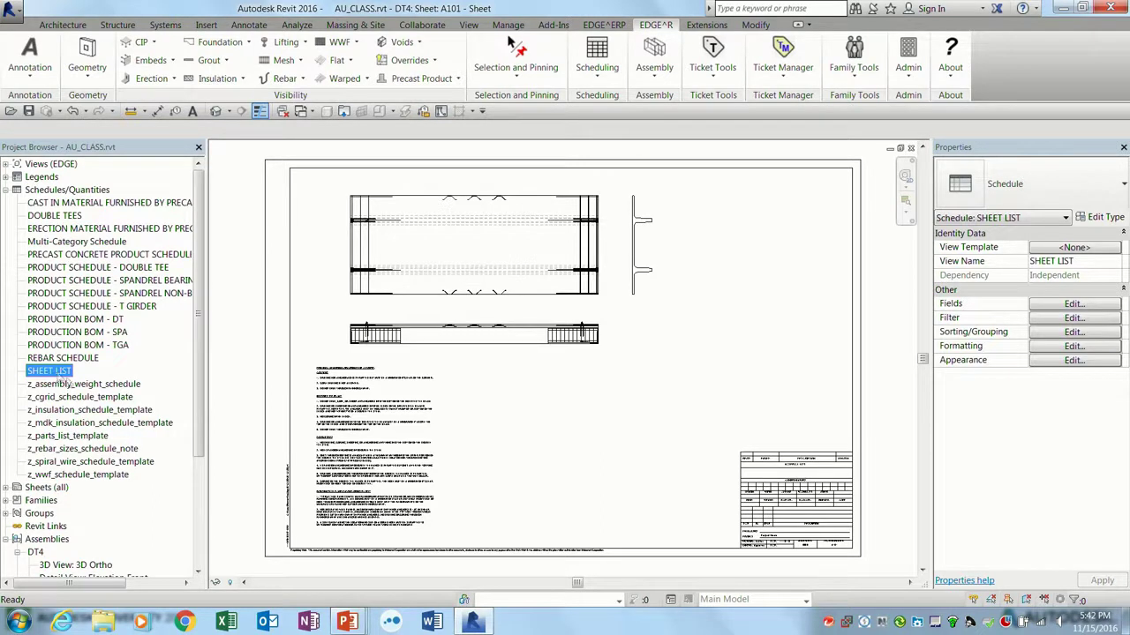
left_click(79, 386)
left_click(81, 475, "shift")
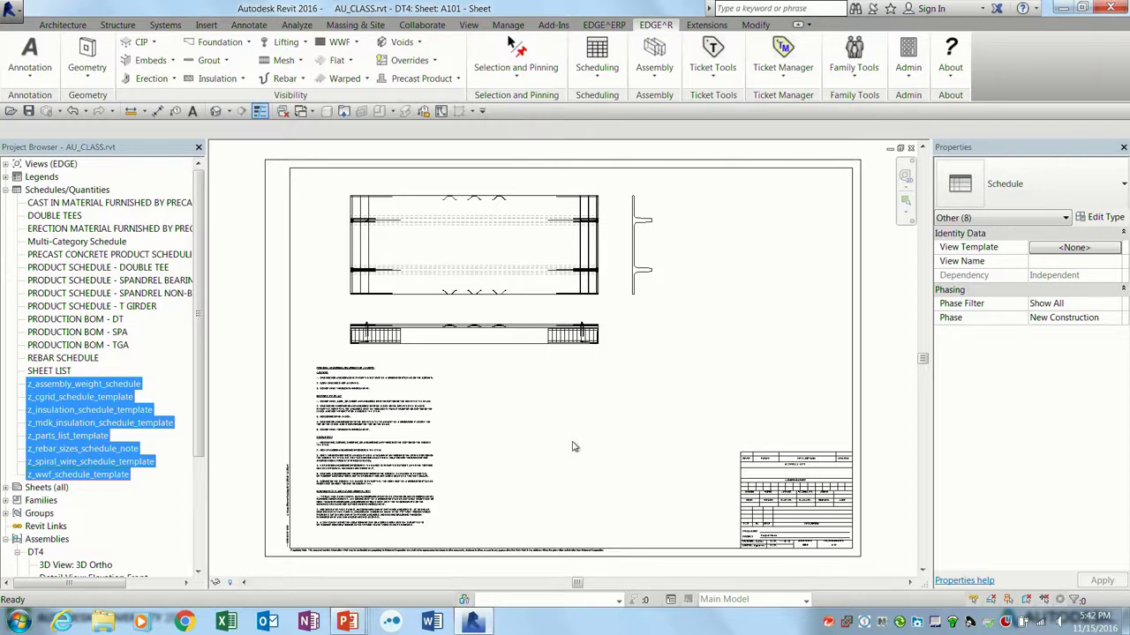
- Stop all running synchronizations of the system's Sync Center
right_click(898, 622)
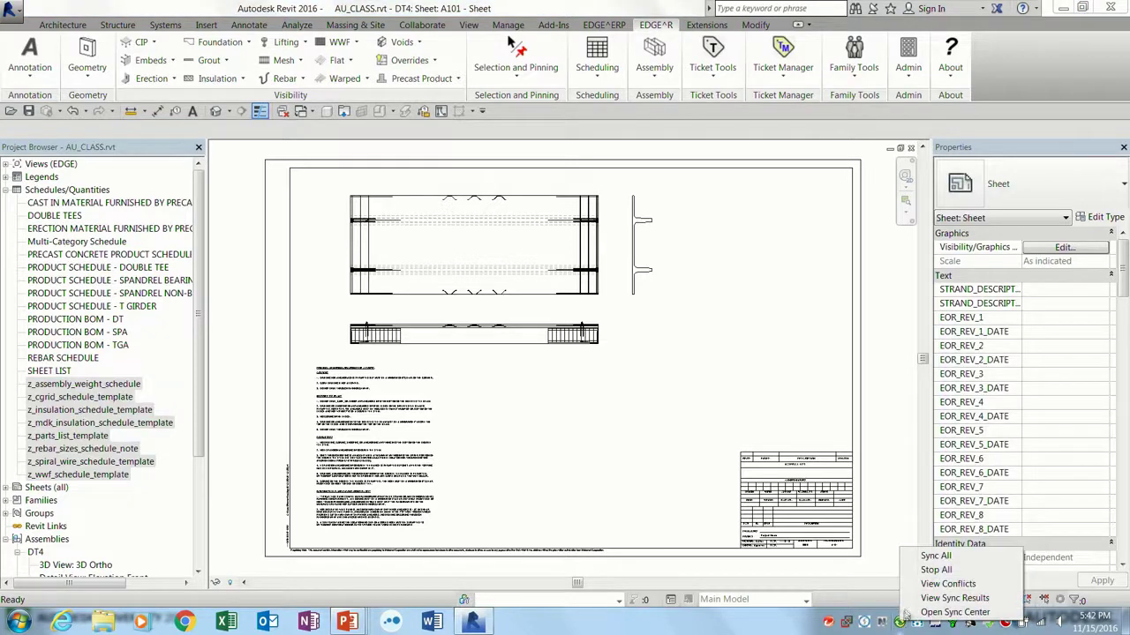
left_click(933, 570)
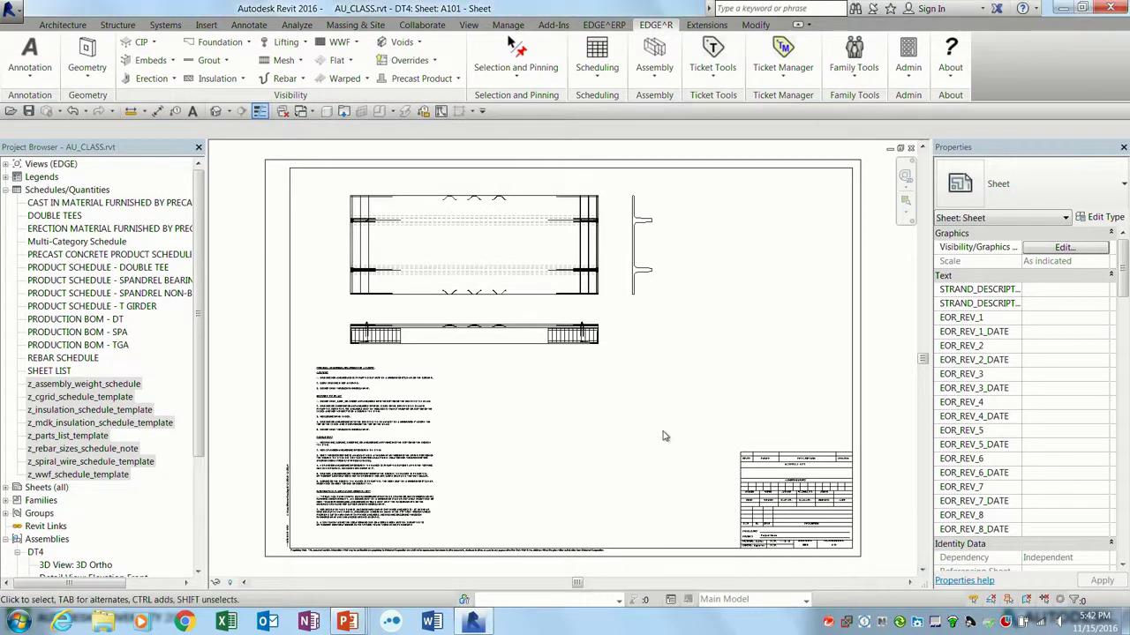
middle_click_drag(755, 309, 750, 321)
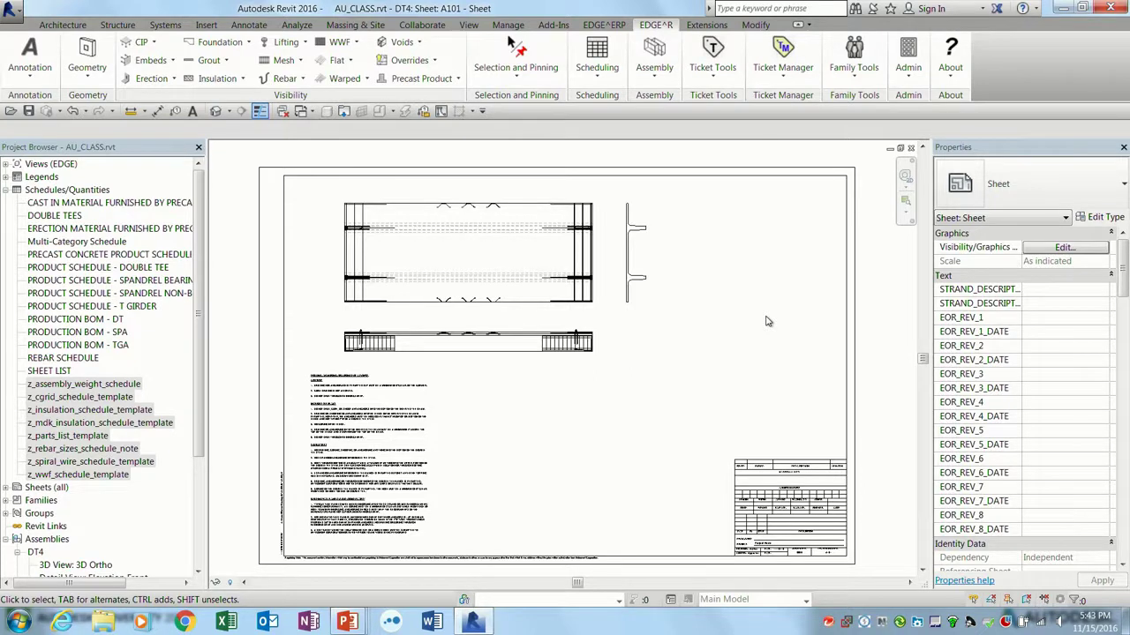
left_click(713, 79)
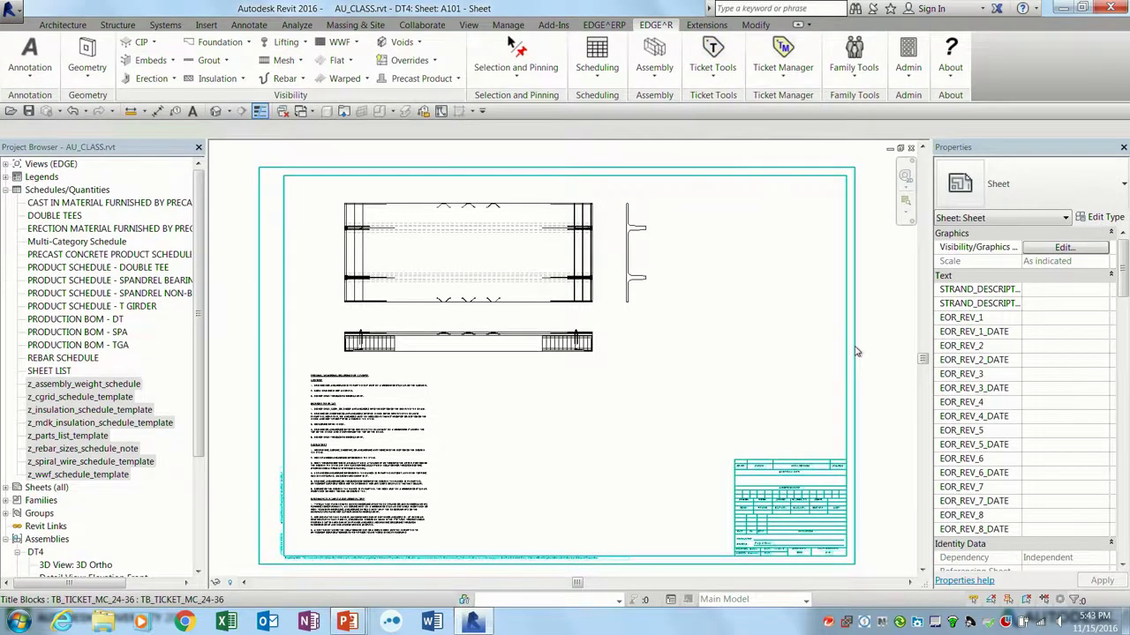
left_click(856, 351)
middle_click_drag(774, 323, 632, 309)
left_click(784, 312)
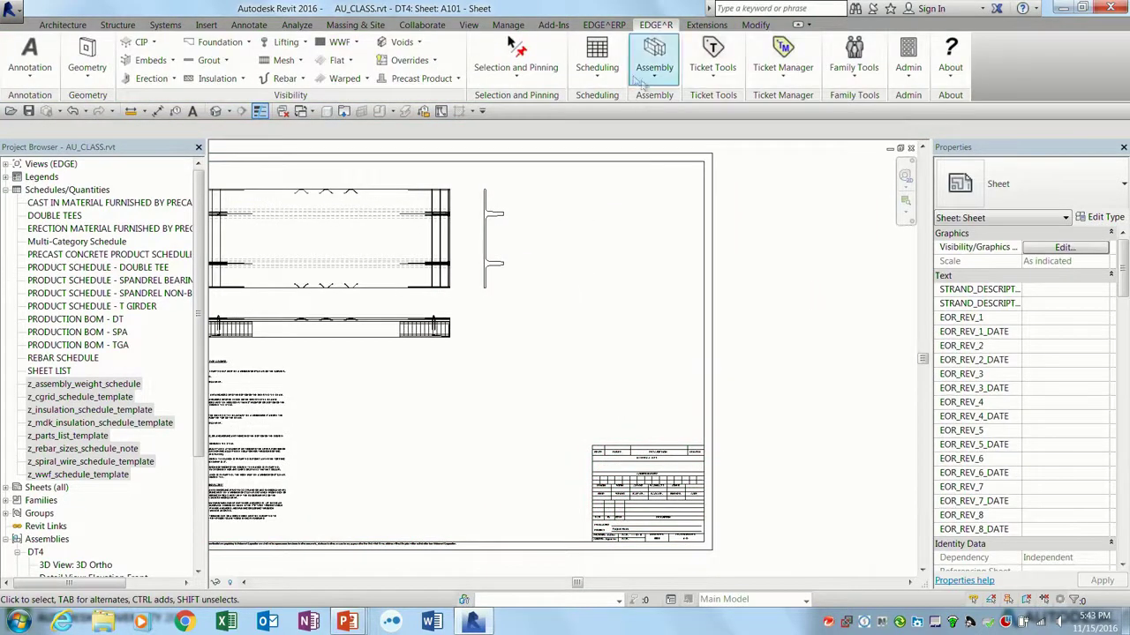
left_click(598, 68)
left_click(736, 82)
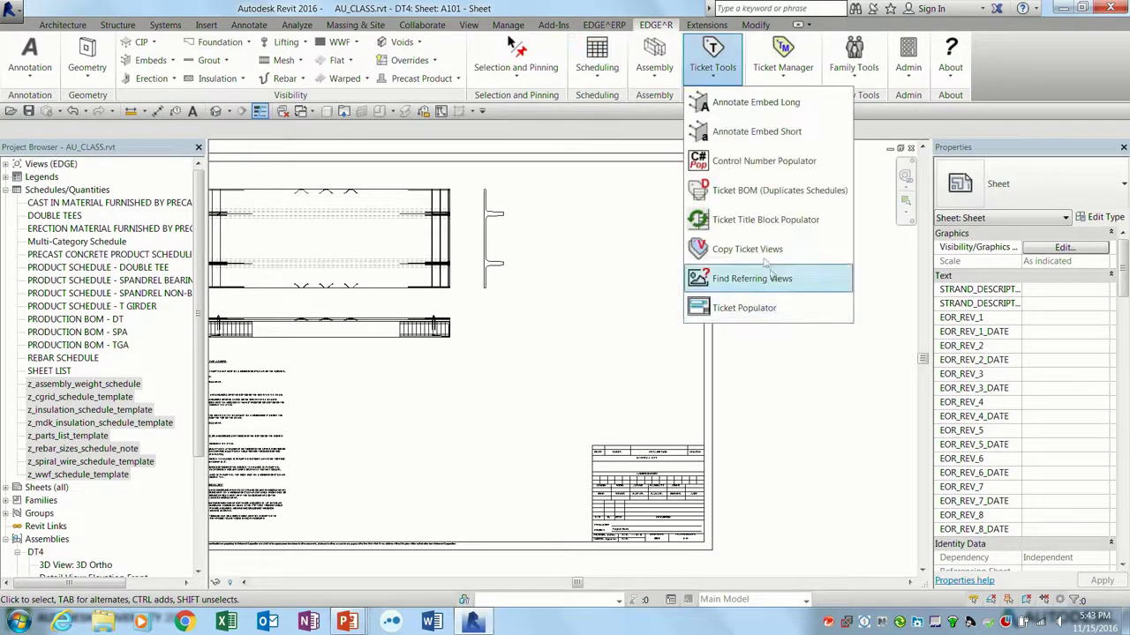
left_click(798, 196)
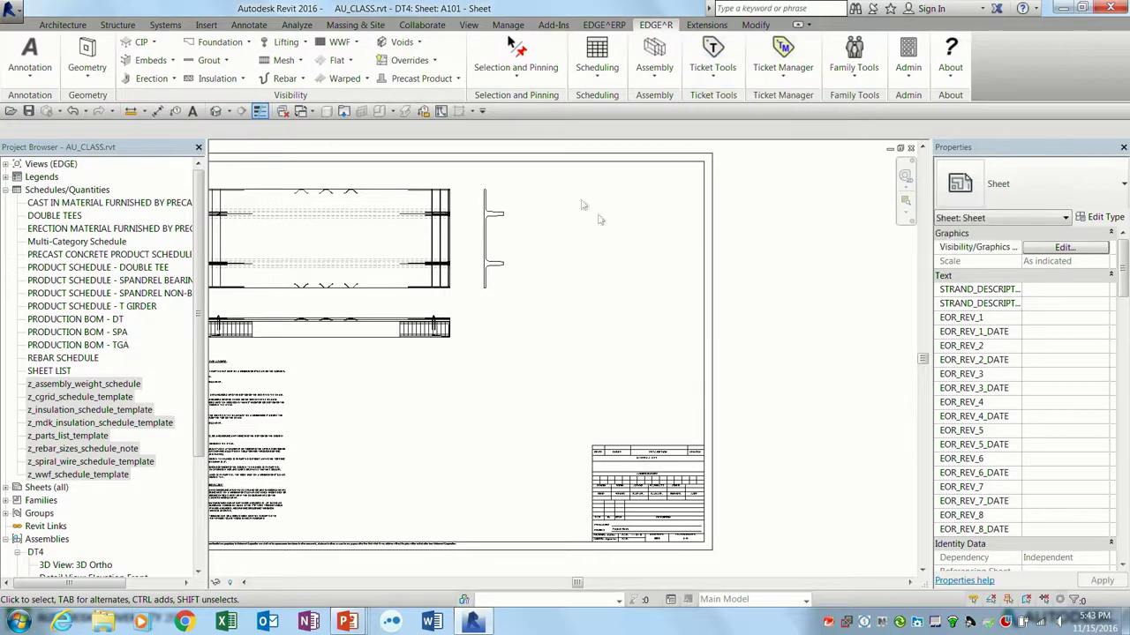
- Inspect a CONNX_D0312_PNL_TO_PNL connection in the default 3D view, opening its family and closing it again
left_click(216, 112)
left_click(542, 349)
scroll(507, 322, "up", 5)
key("Escape")
left_click(535, 305)
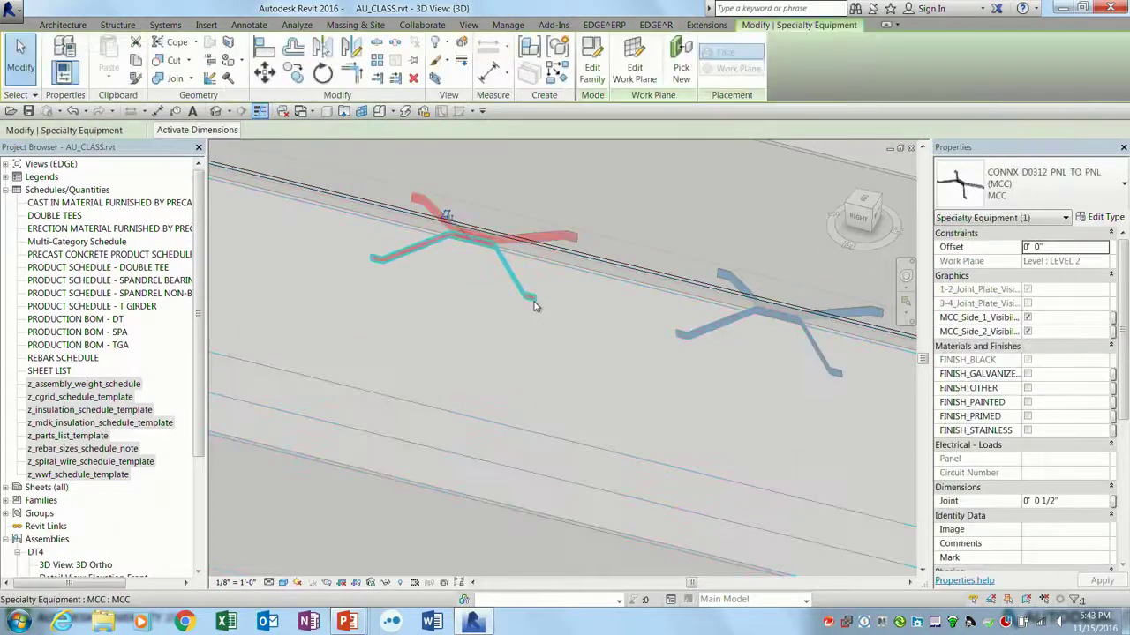
double_click(788, 327)
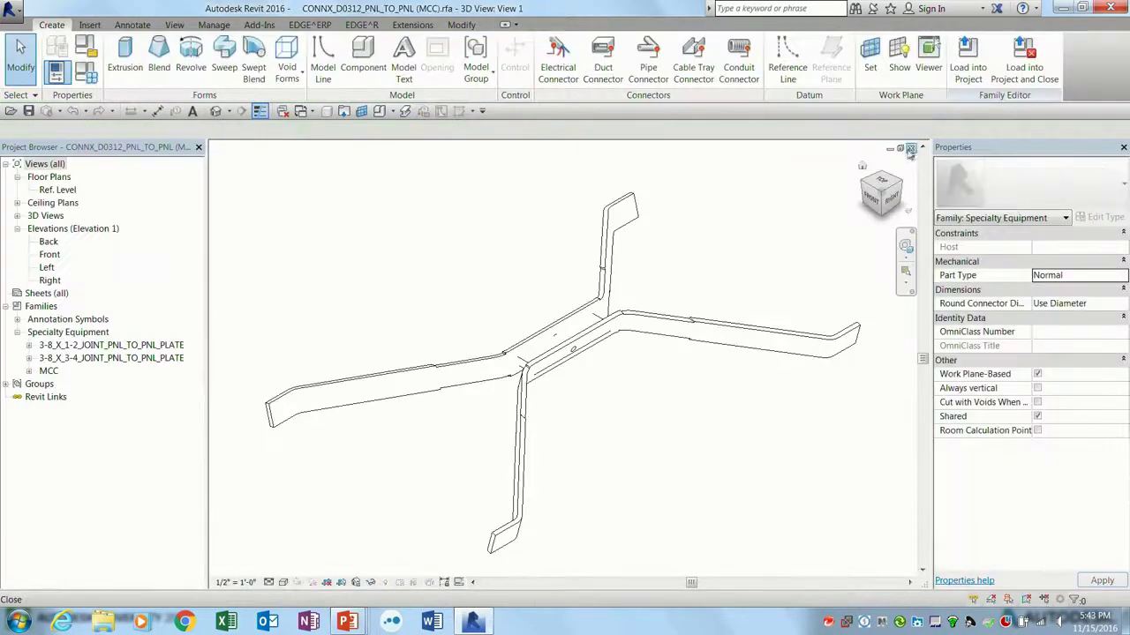
left_click(910, 148)
- Examine the CONSTRUCTION_PRODUCT_HOST and BOM_PRODUCT_HOST properties of a nested MCC connector in DT4, and return to the ticket sheet
left_click(607, 318)
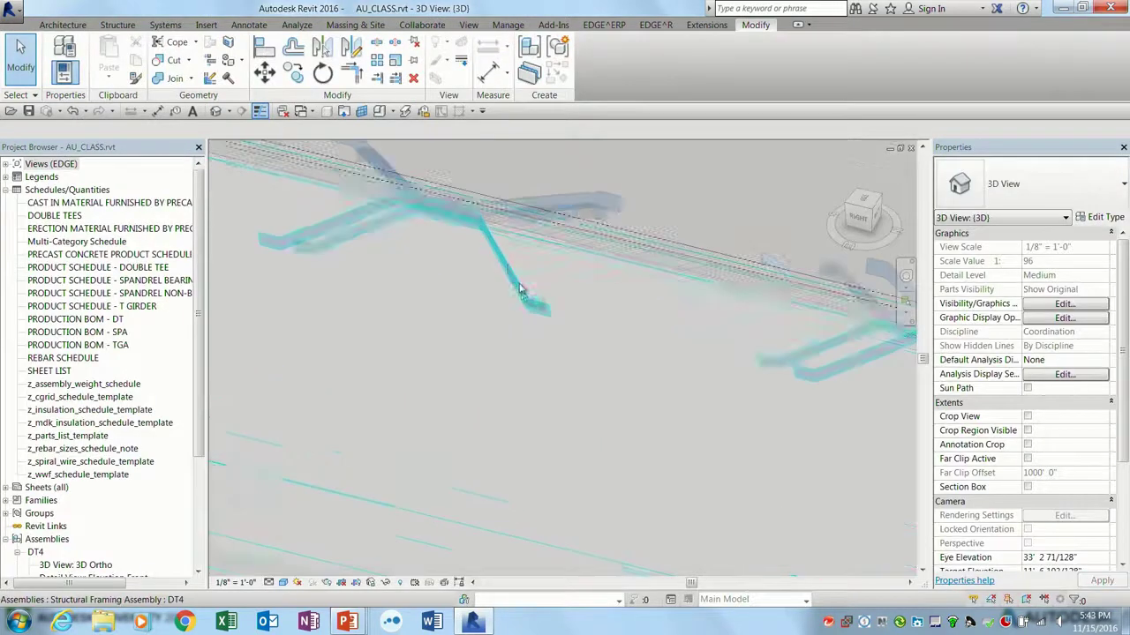
key("Tab")
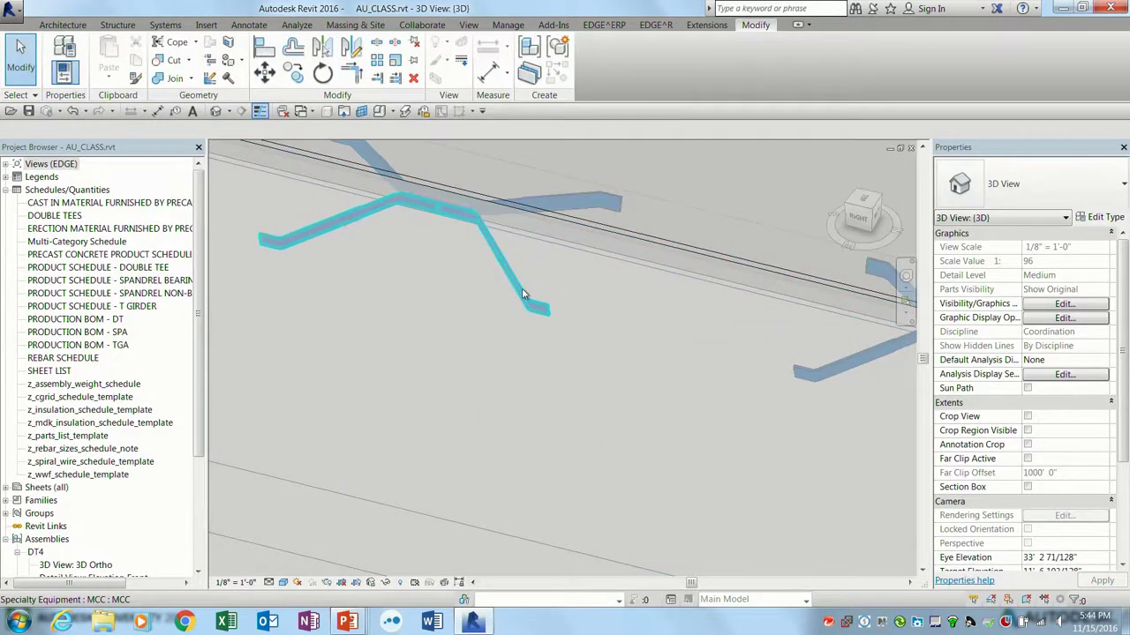
left_click(532, 297)
scroll(1003, 306, "down", 5)
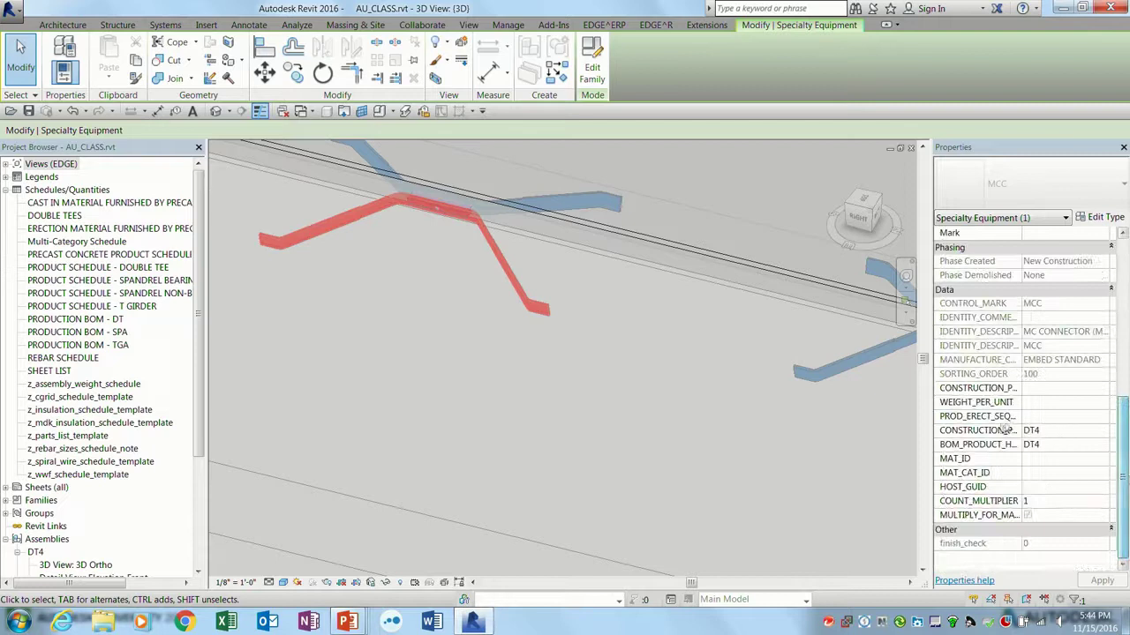
left_click_drag(928, 404, 814, 415)
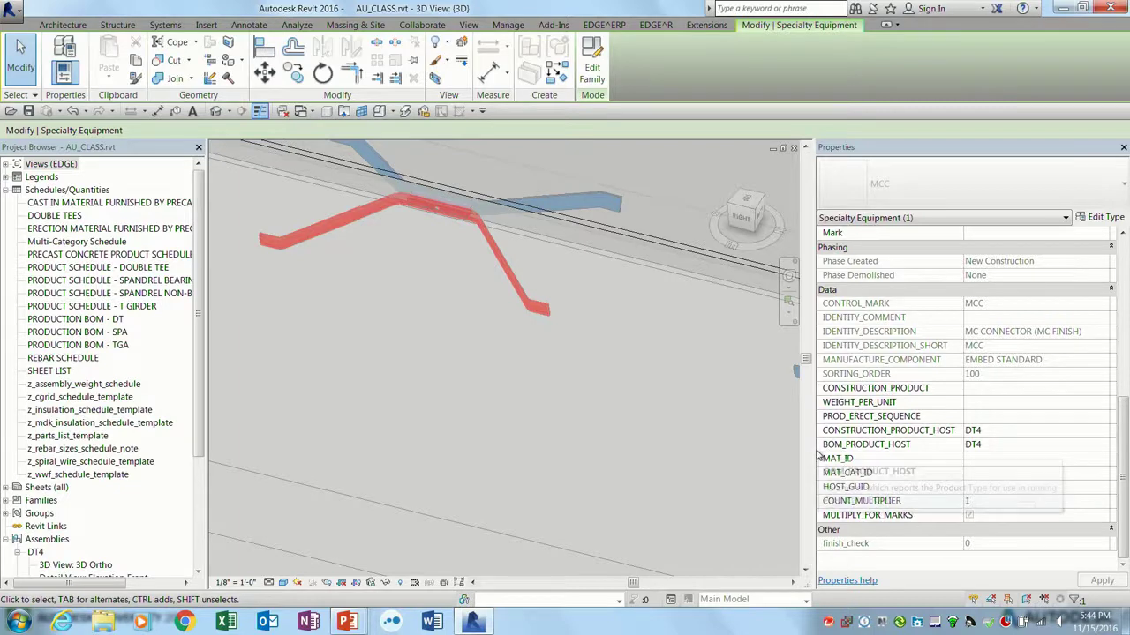
left_click_drag(836, 455, 901, 455)
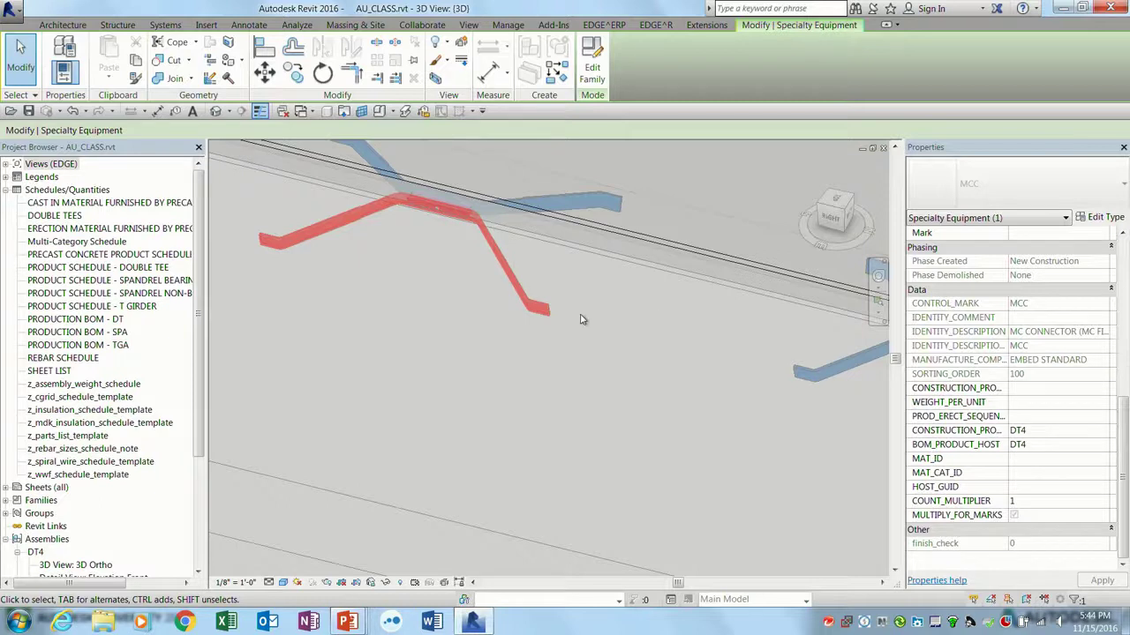
scroll(581, 319, "down", 2)
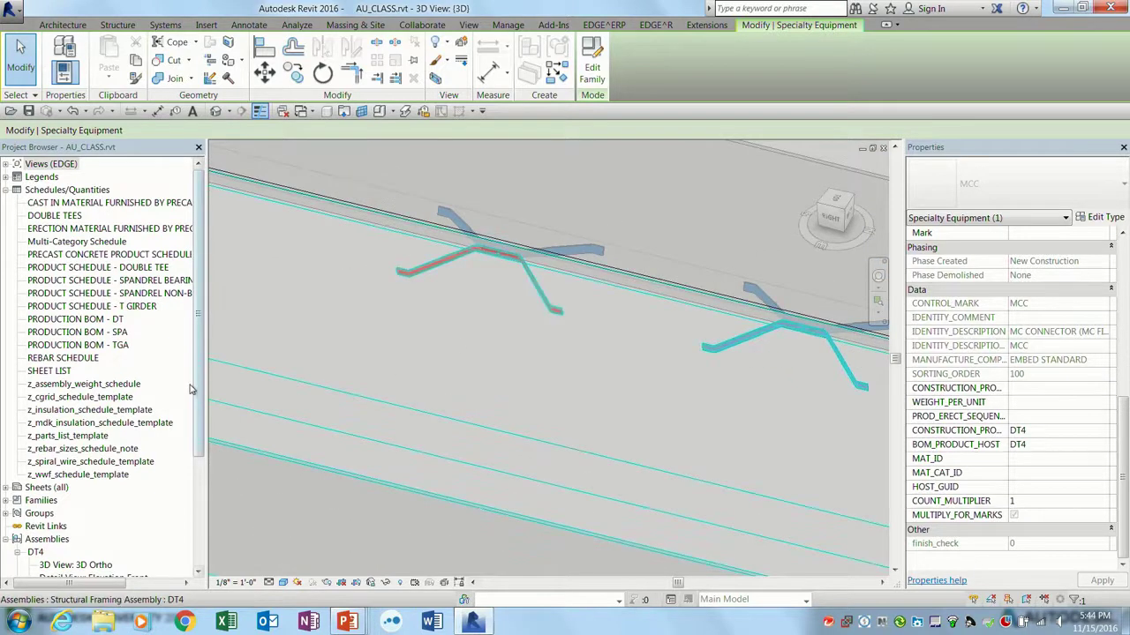
left_click_drag(199, 391, 210, 457)
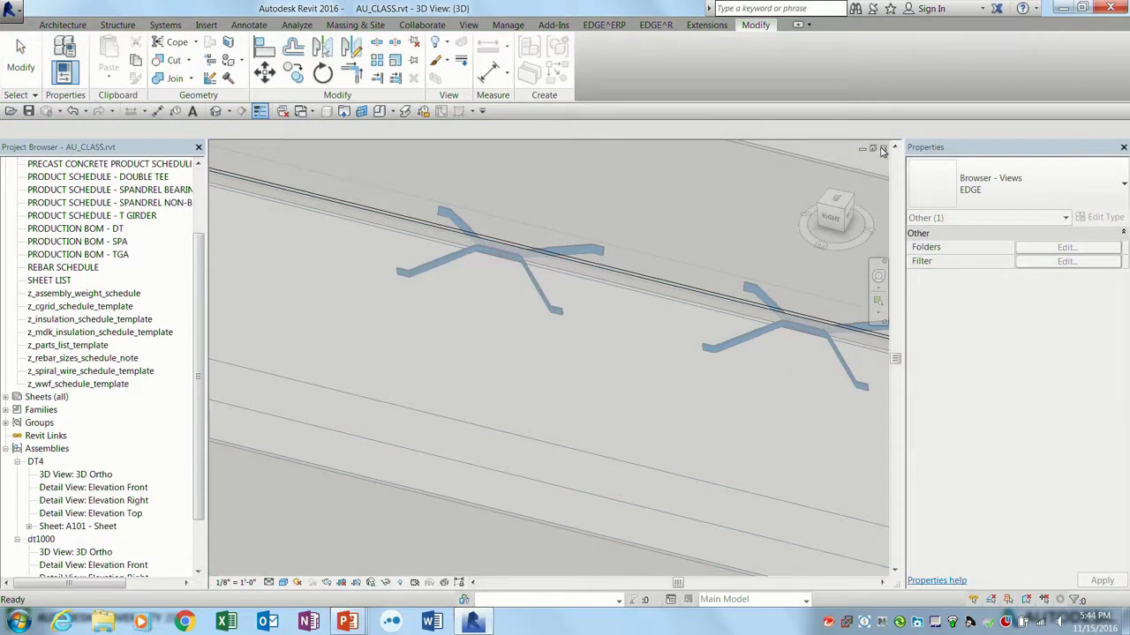
left_click(882, 148)
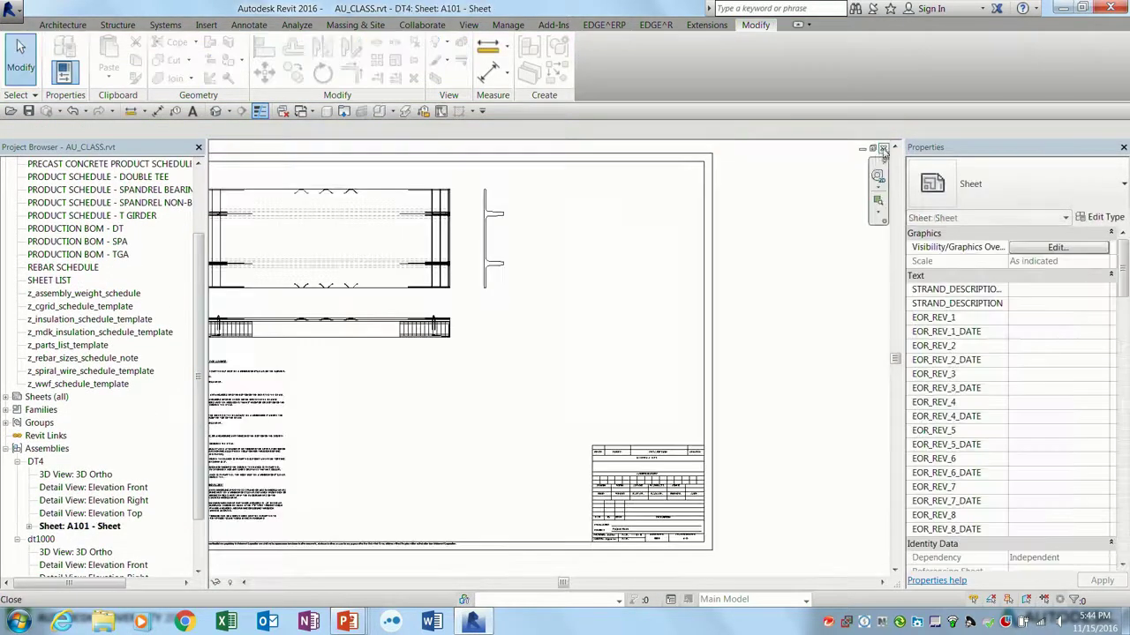
- Generate the DT4 parts list with Ticket BOM (Duplicates Schedules) and place it in the empty area above the title block
left_click(655, 25)
left_click(712, 62)
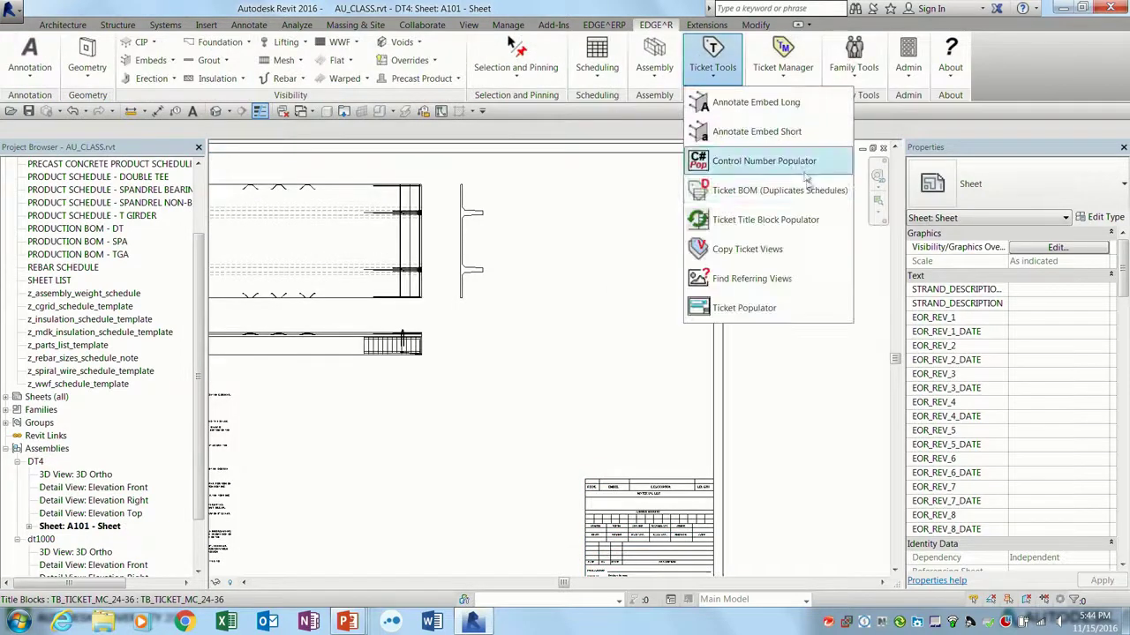
left_click(843, 201)
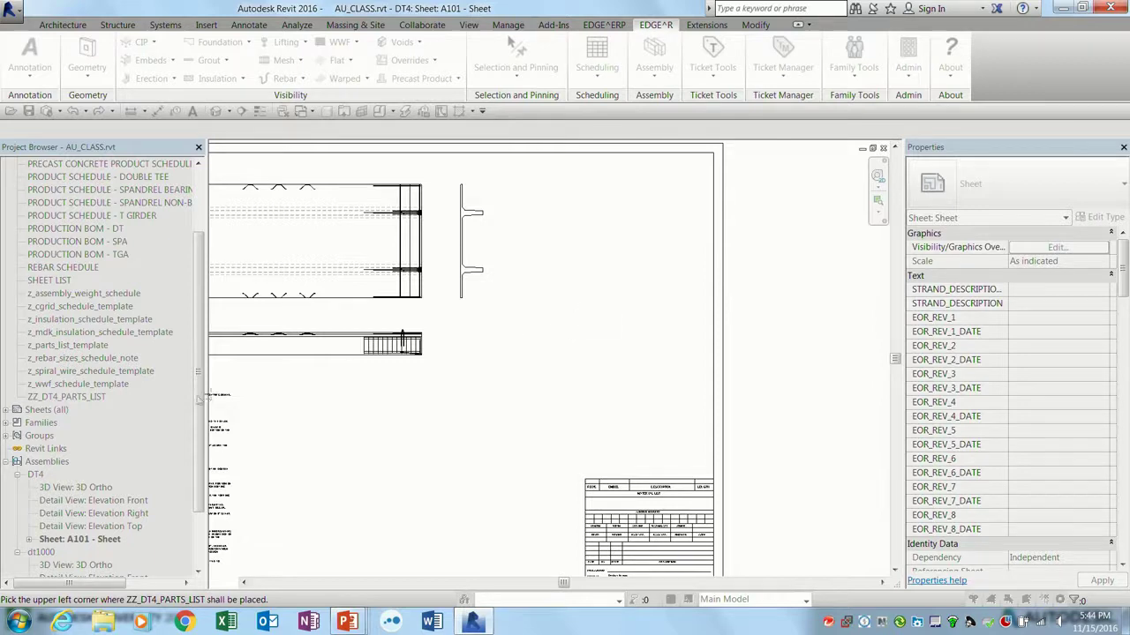
left_click(593, 315)
- Move the DT4 parts list down so it sits directly above the title block's MATERIAL LIST header row
scroll(671, 388, "up", 3)
left_click(653, 348)
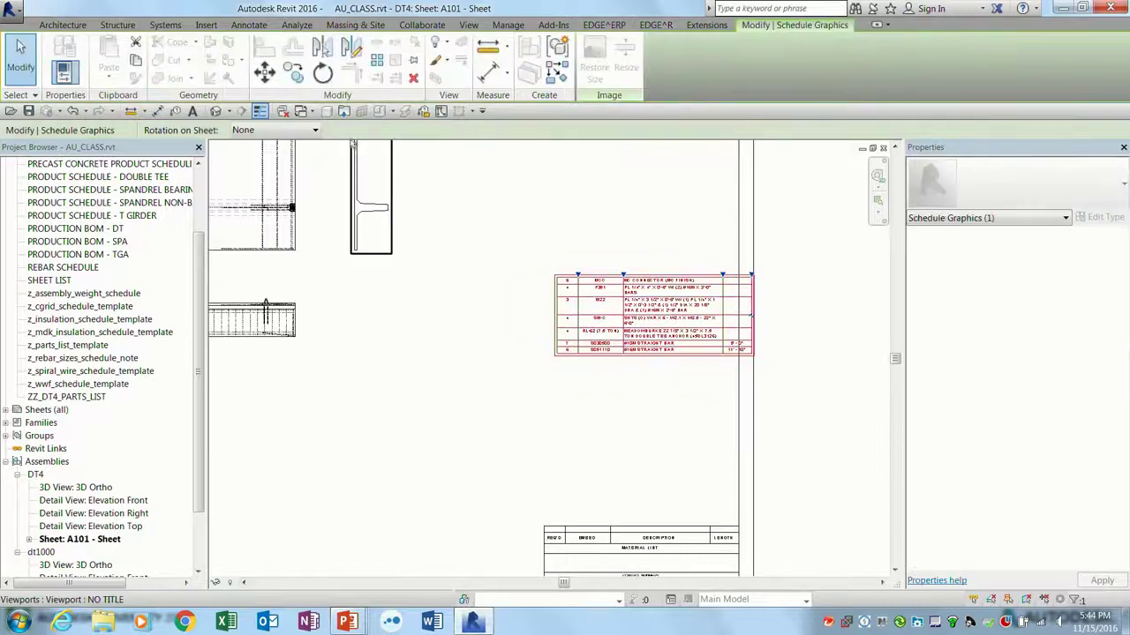
left_click(264, 70)
left_click(558, 356)
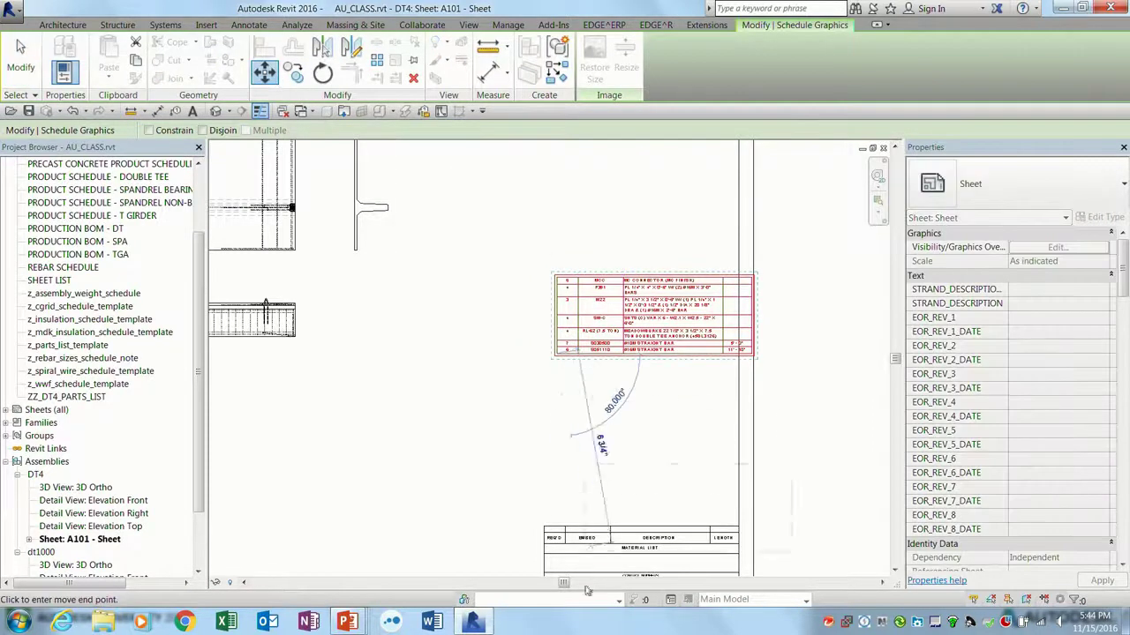
scroll(556, 556, "up", 3)
left_click(538, 519)
scroll(607, 441, "up", 2)
middle_click_drag(604, 441, 521, 413)
scroll(547, 424, "up", 1)
key("Escape")
middle_click_drag(647, 399, 615, 377)
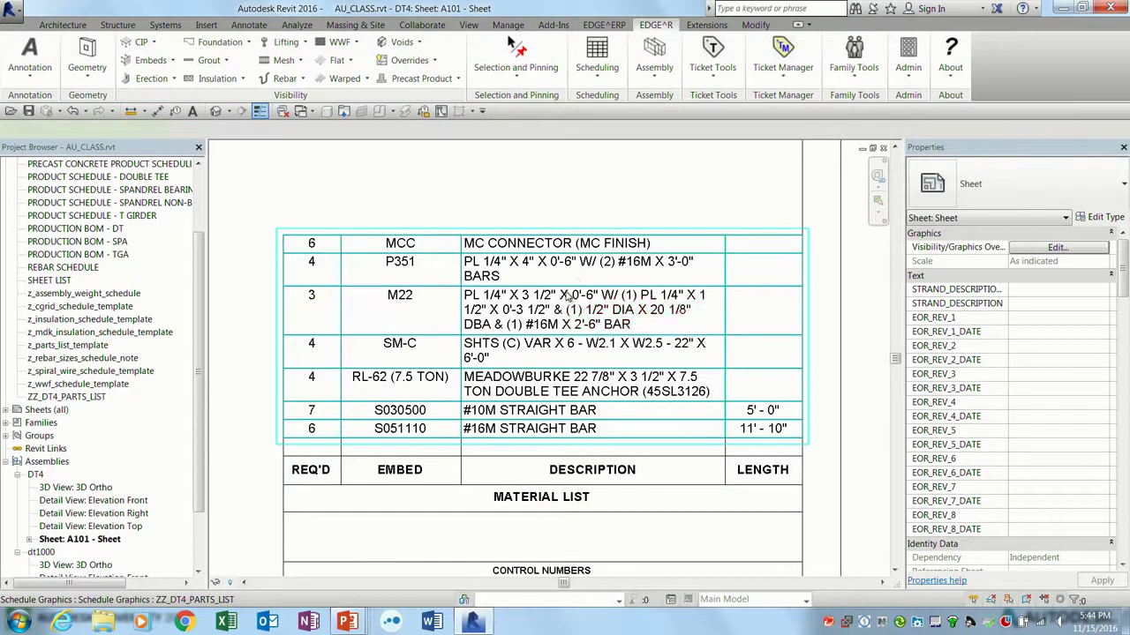
- Review the filter settings of the ZZ_DT4_PARTS_LIST schedule, close it unchanged and return to the full DT4 sheet
double_click(567, 297)
left_click(1063, 360)
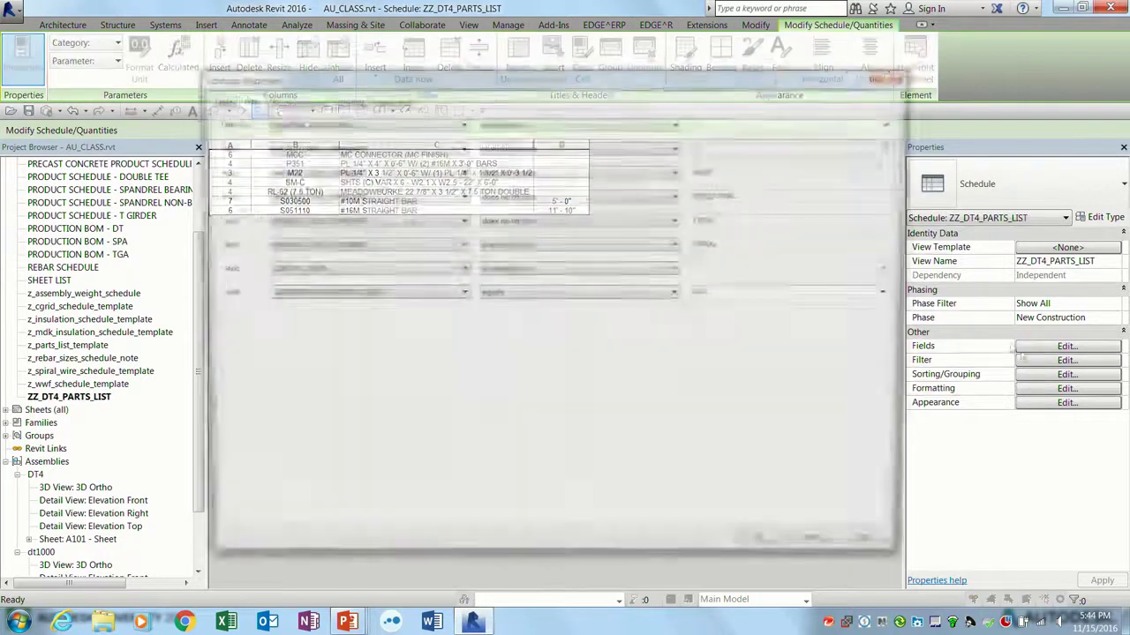
left_click(383, 299)
left_click(383, 298)
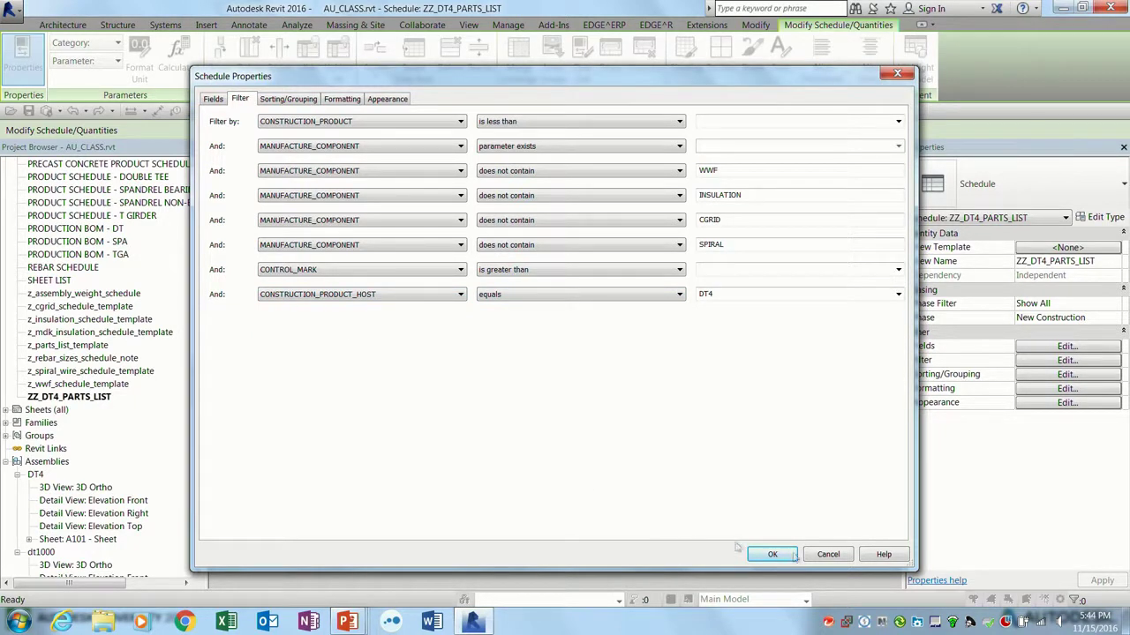
left_click(897, 73)
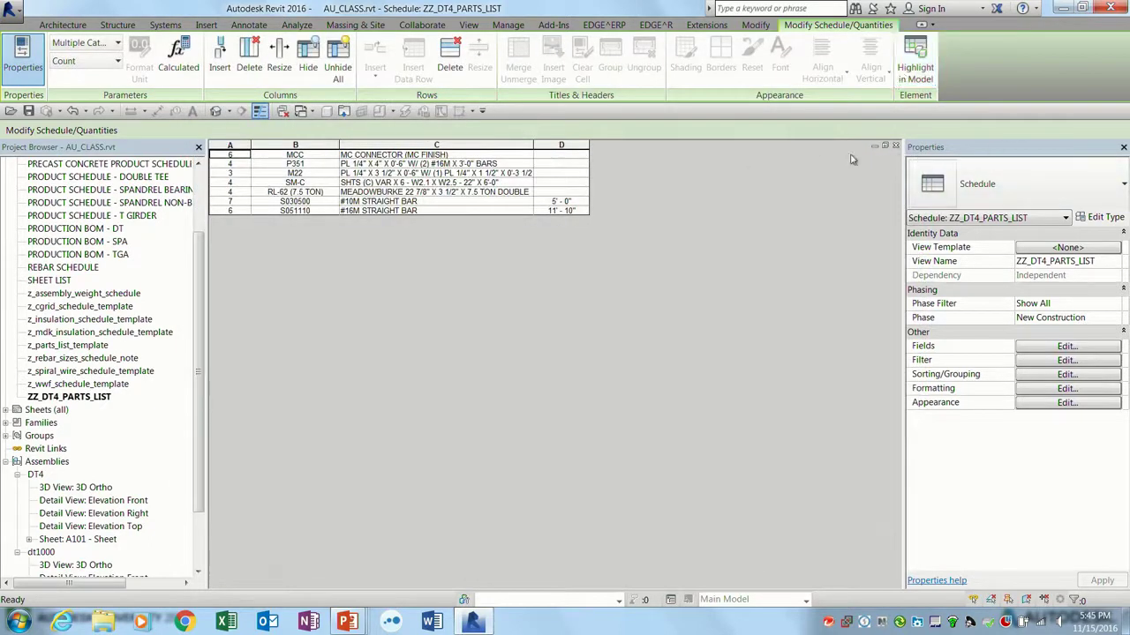
left_click(895, 147)
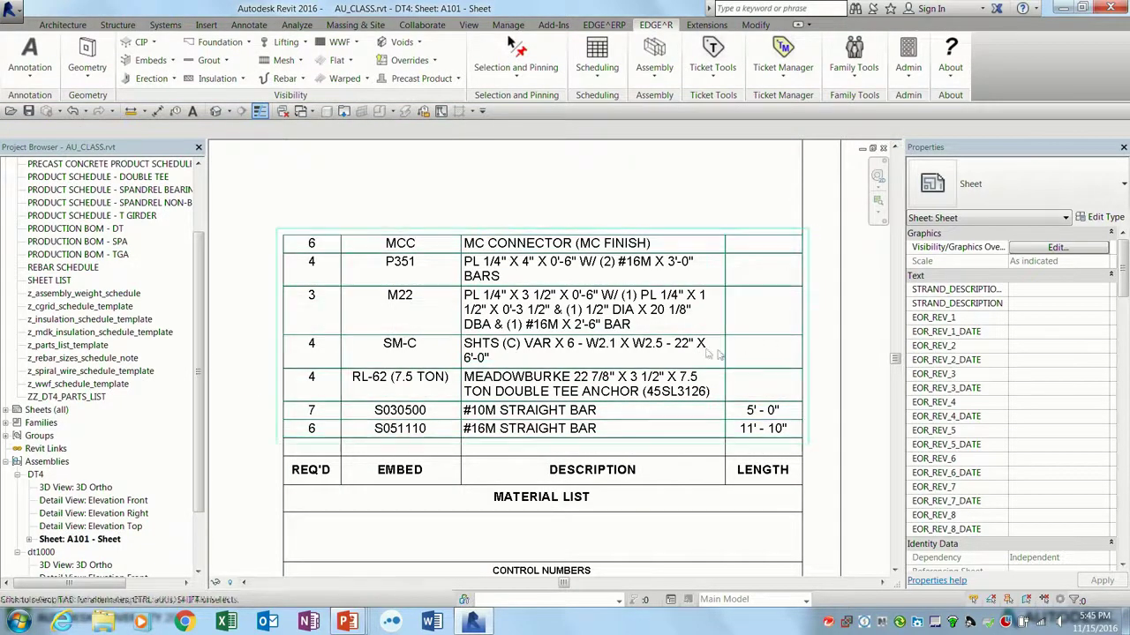
scroll(618, 317, "down", 5)
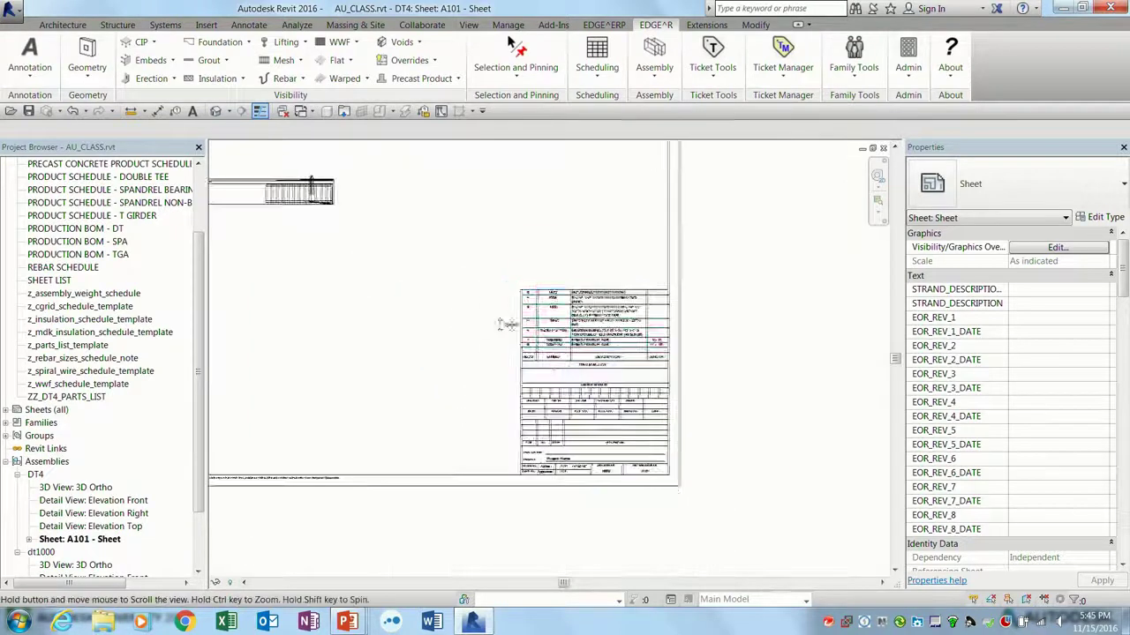
middle_click_drag(461, 320, 575, 322)
middle_click(575, 323)
middle_click(574, 322)
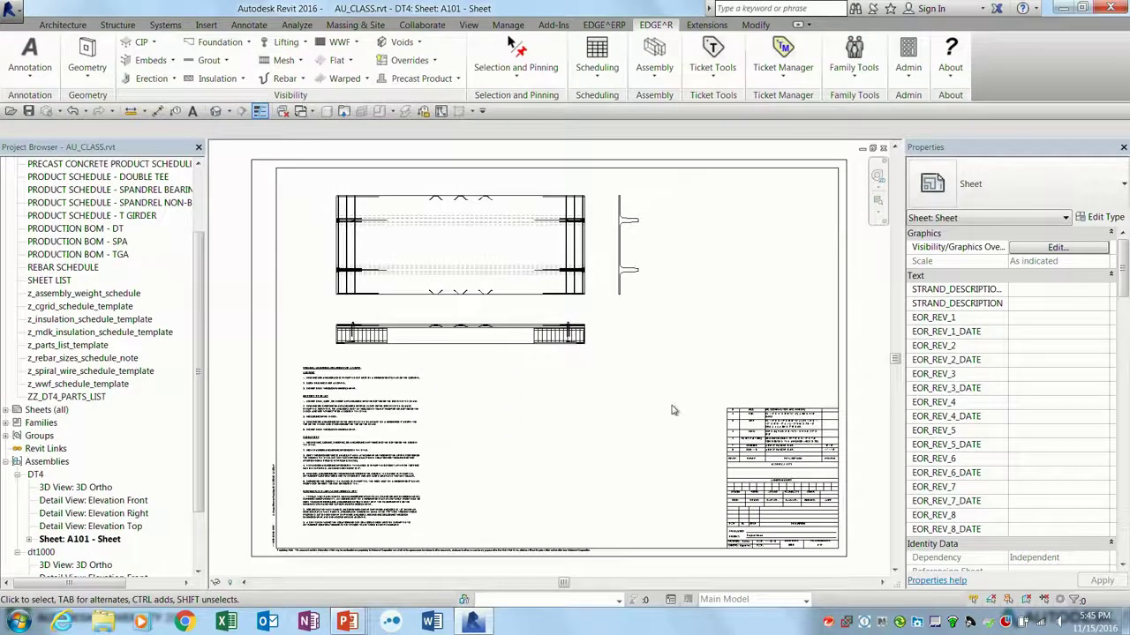
- Collapse the dt1000 assembly in the Project Browser and return to the DT4 sheet
scroll(209, 501, "down", 2)
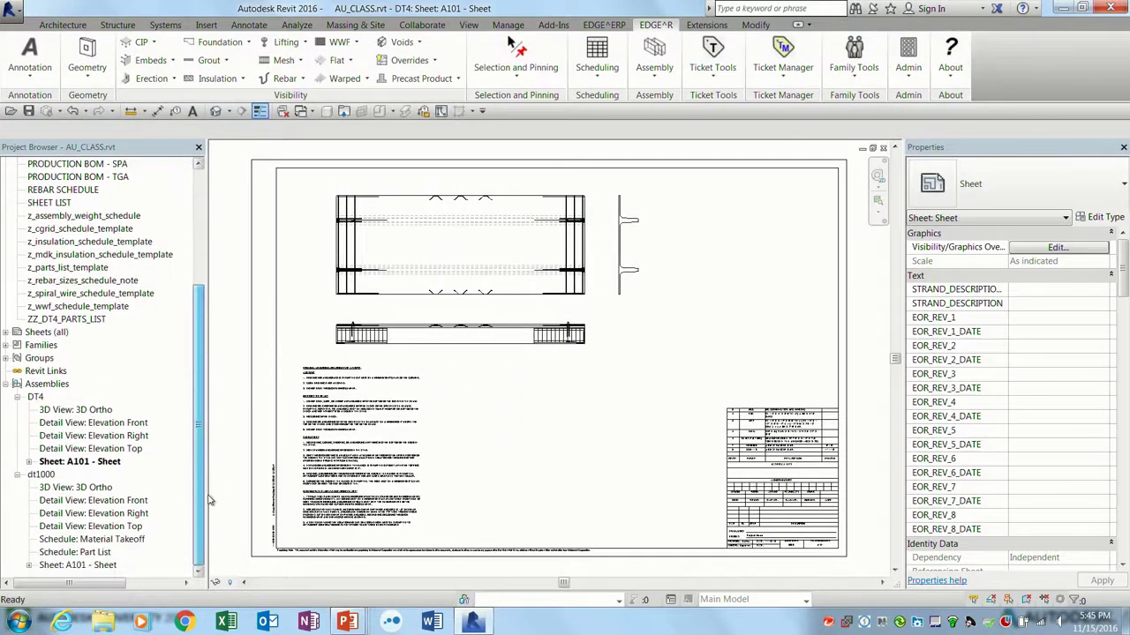
left_click(17, 475)
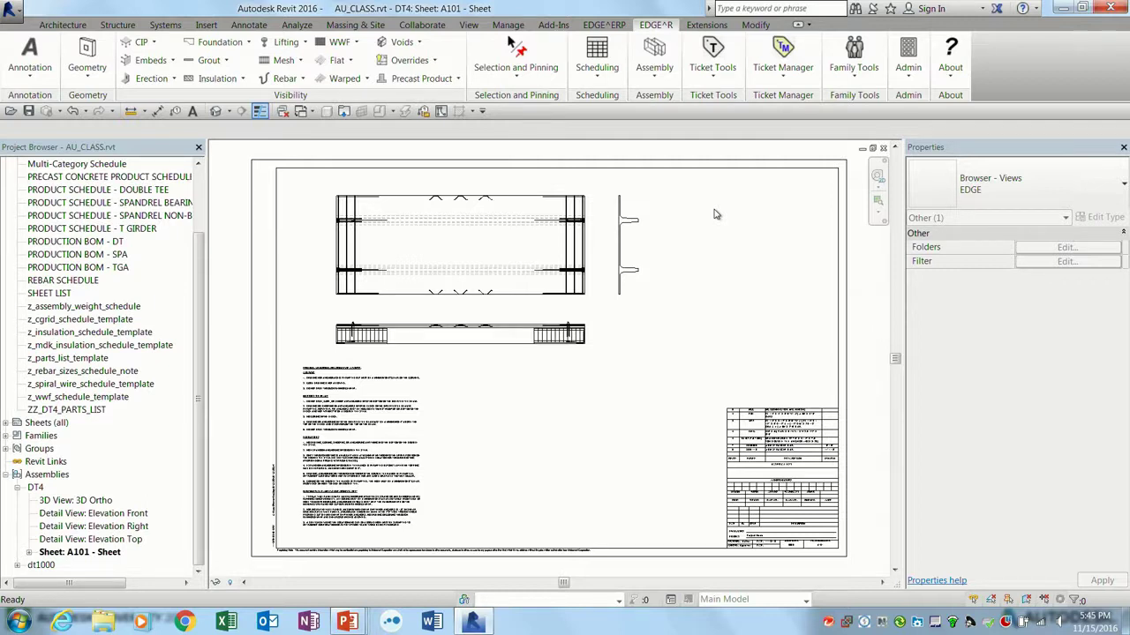
left_click(796, 273)
middle_click_drag(794, 272, 787, 265)
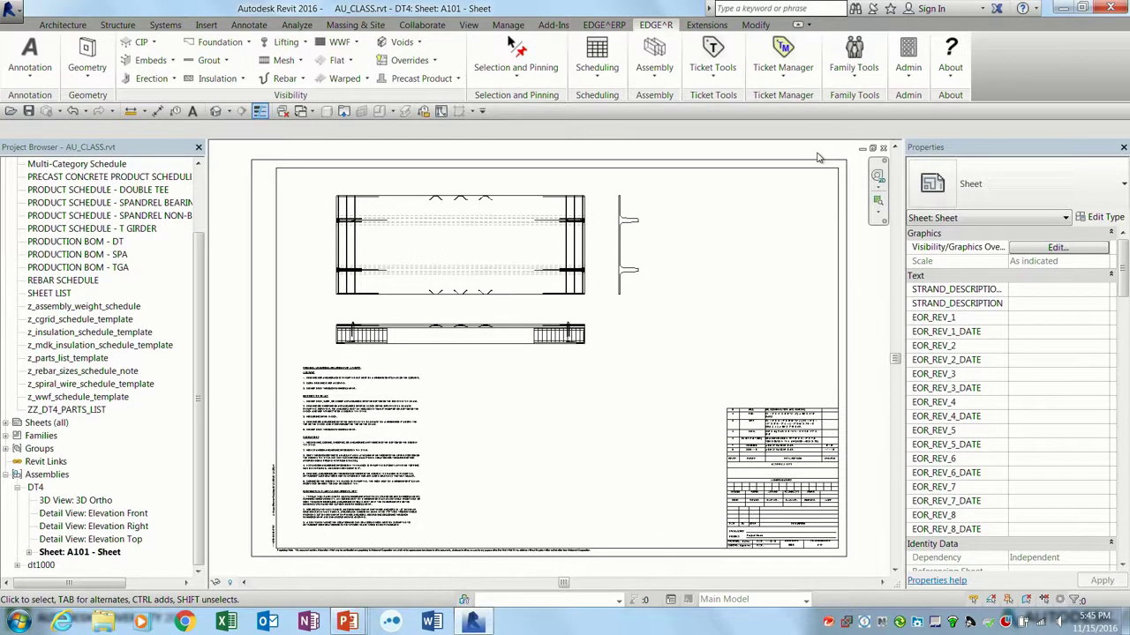
- Create a ticket template named AU TEMPLATE from the DT4 sheet with Ticket Template Creator, using Align Bottom and Stack BOM
left_click(908, 55)
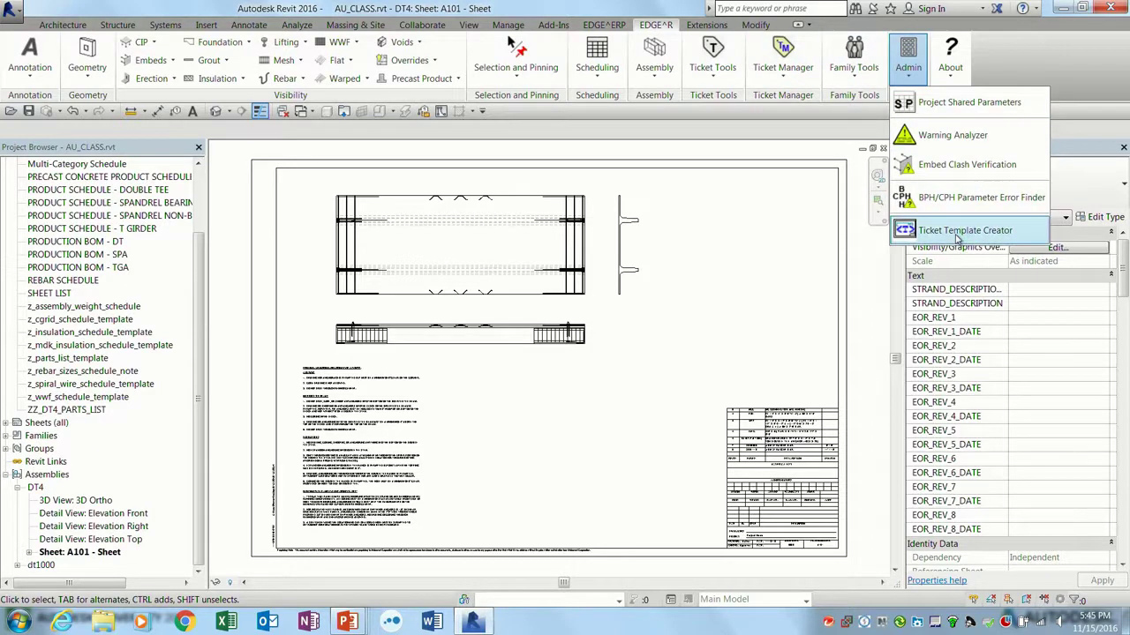
left_click(958, 231)
left_click(555, 308)
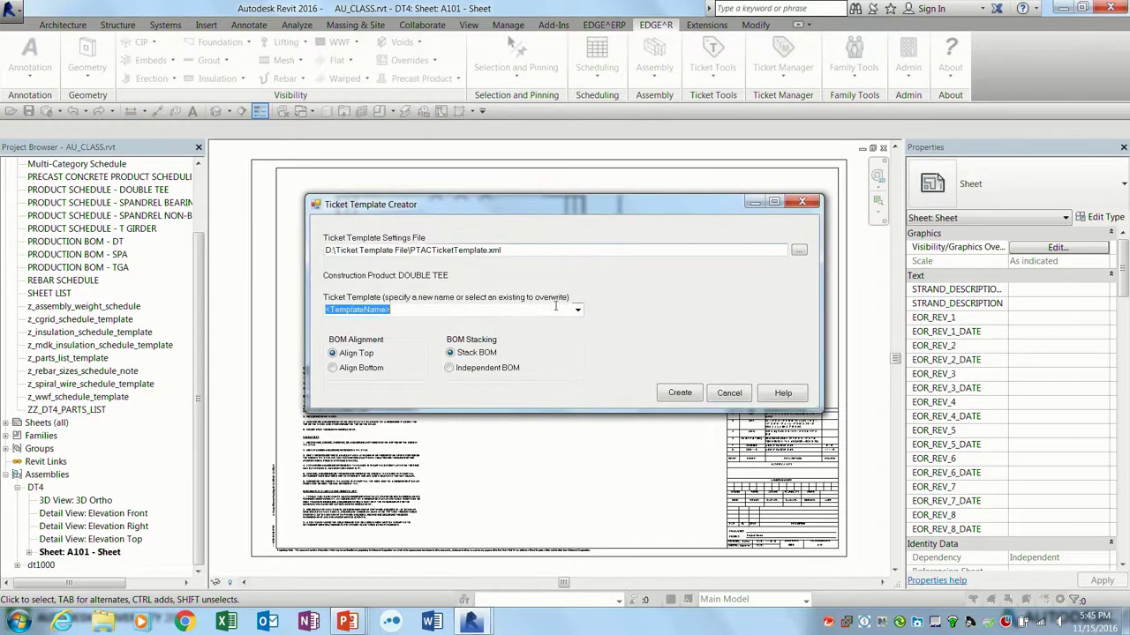
type("AU TEMPLATE")
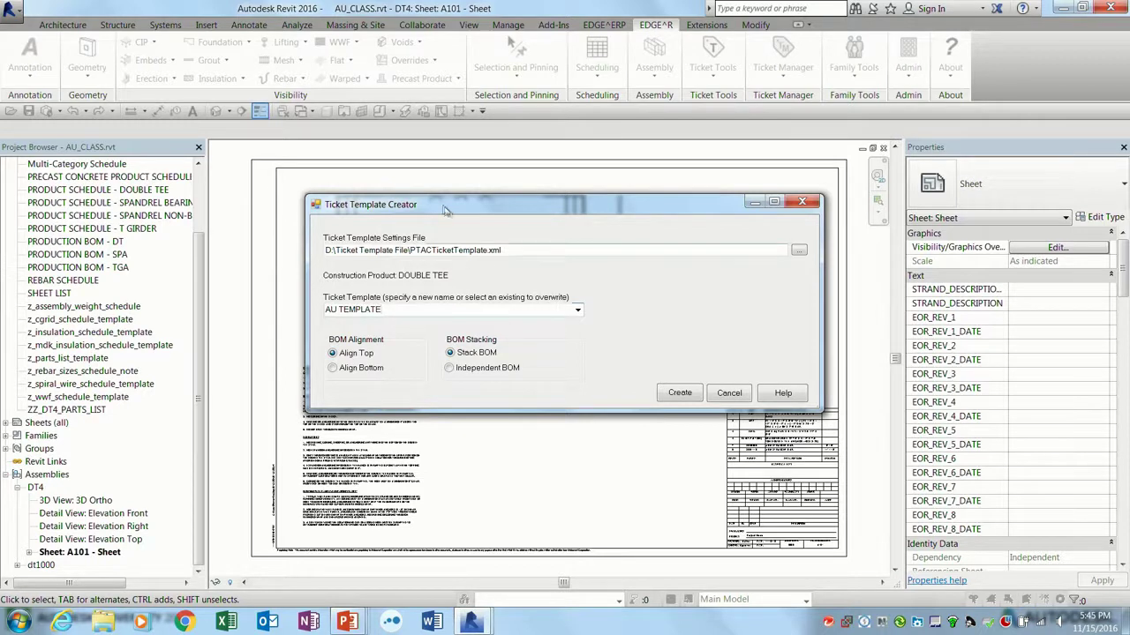
left_click_drag(446, 206, 395, 88)
left_click(313, 251)
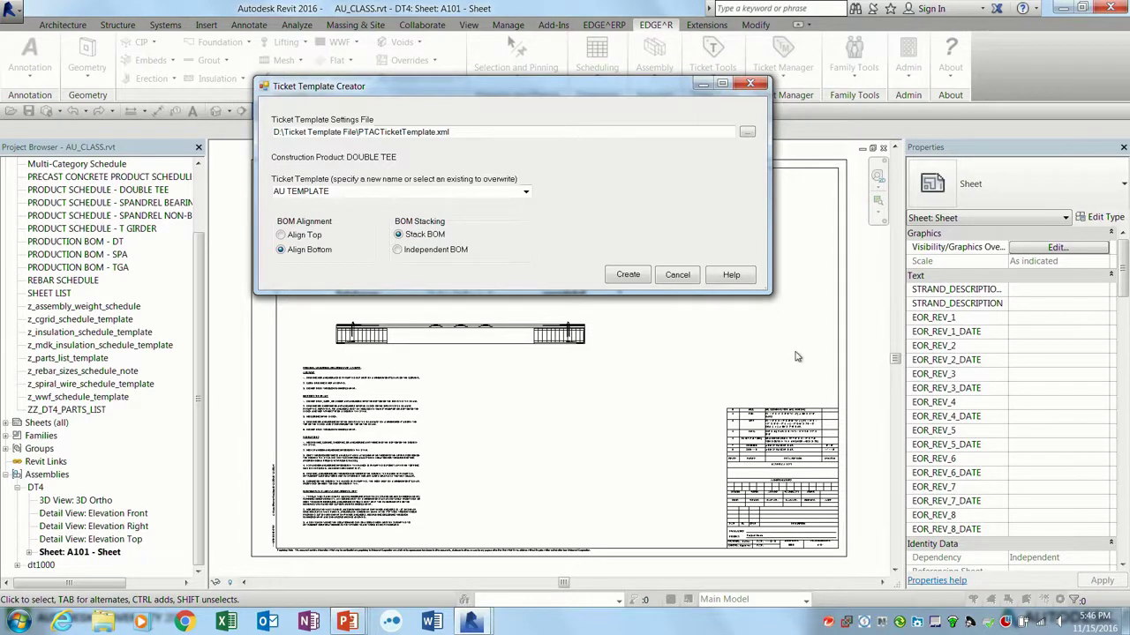
left_click(626, 275)
left_click(625, 276)
left_click(600, 338)
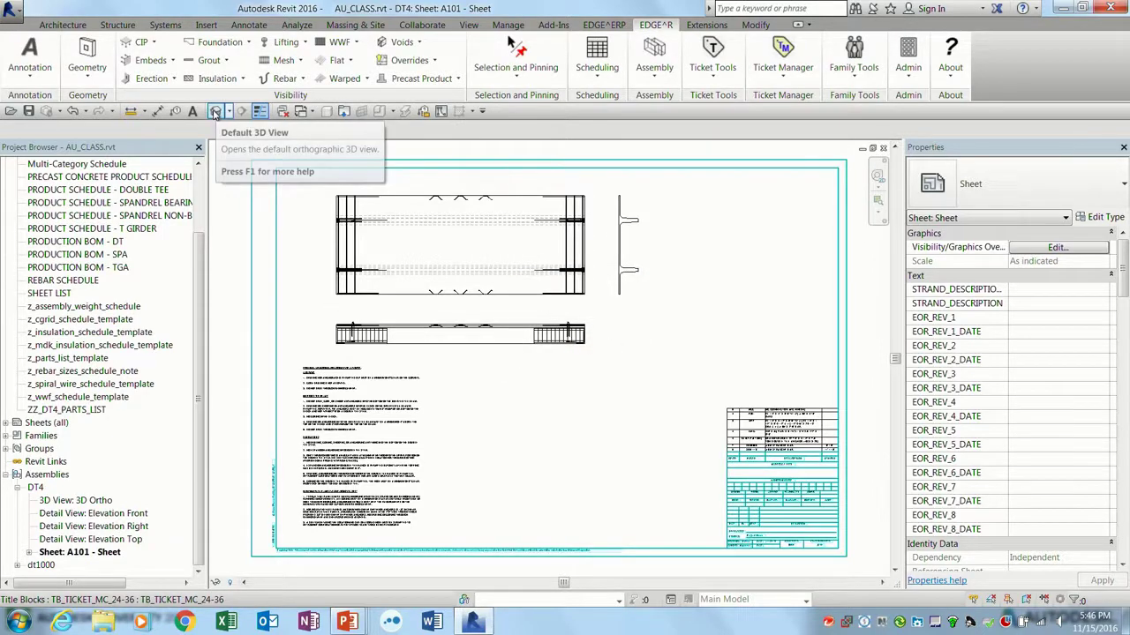
- Create an assembly from the middle double tee of the left bay in the default 3D view with Assembly Creation, Updating & Renaming
left_click(217, 112)
left_click(576, 276)
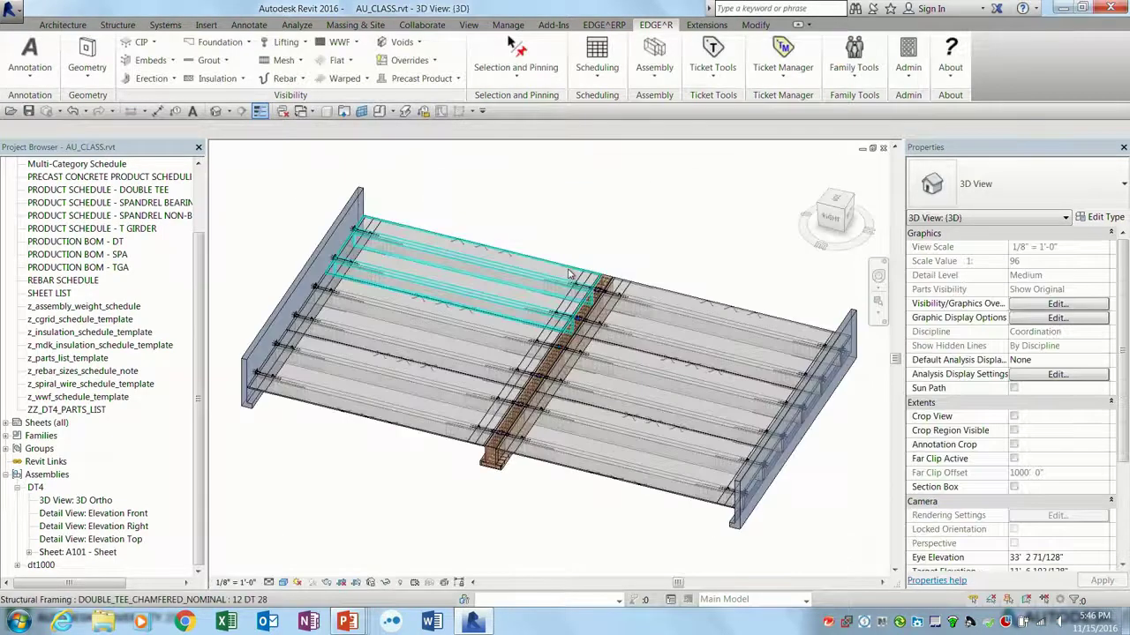
left_click(456, 330)
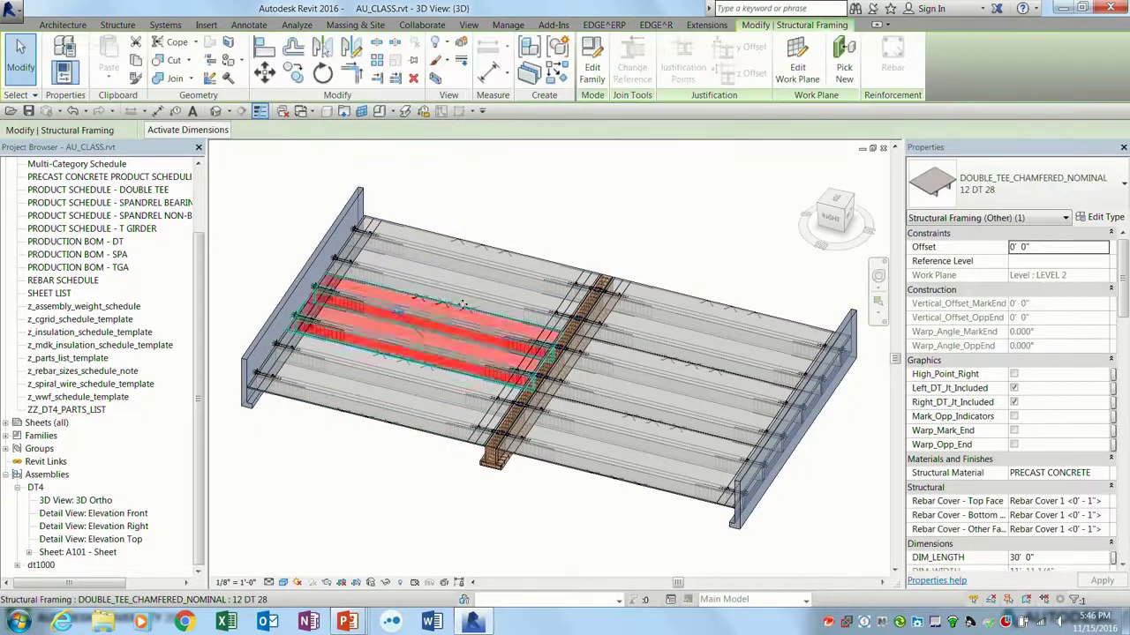
left_click(608, 26)
left_click(655, 24)
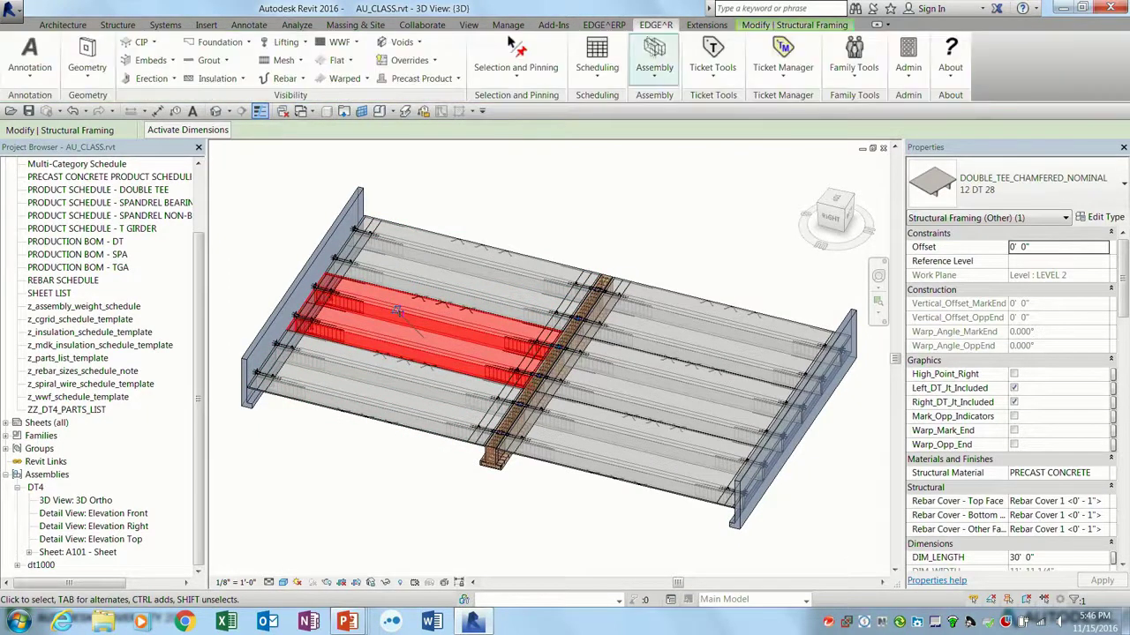
left_click(654, 74)
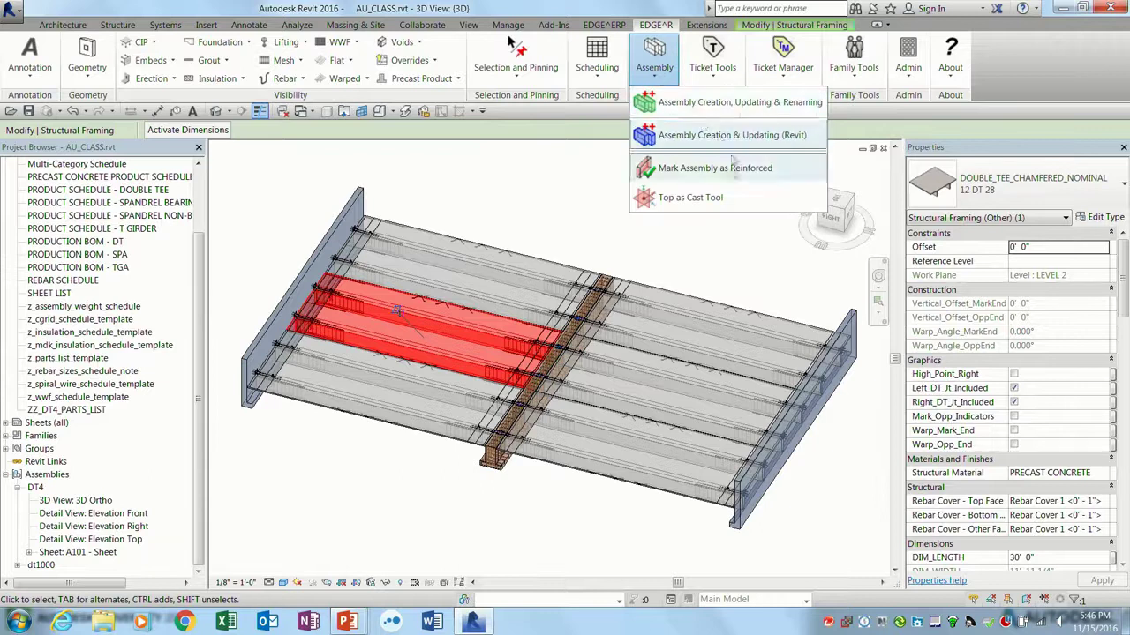
left_click(713, 115)
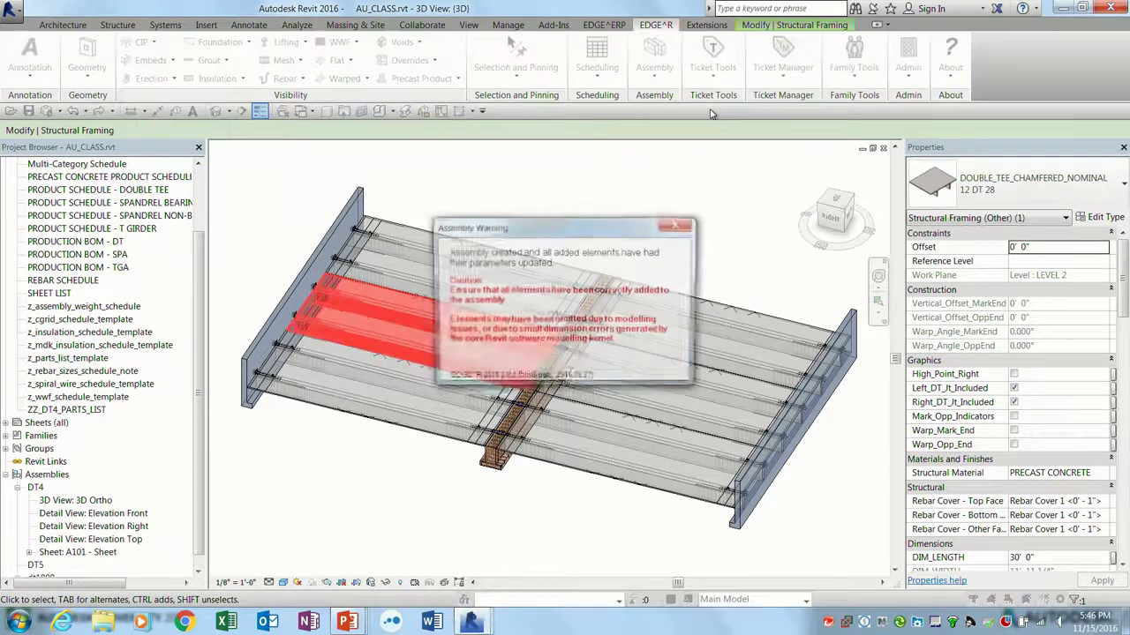
left_click(675, 226)
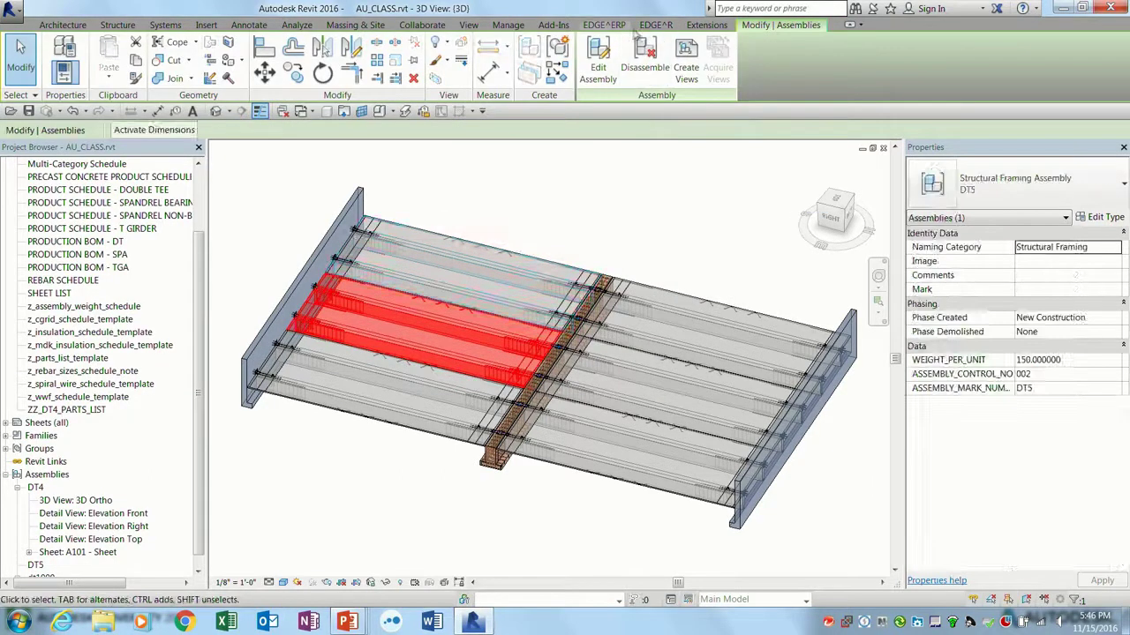
- Set the upper face of the new double tee assembly as its cast top with the Top as Cast Tool
left_click(656, 25)
left_click(656, 74)
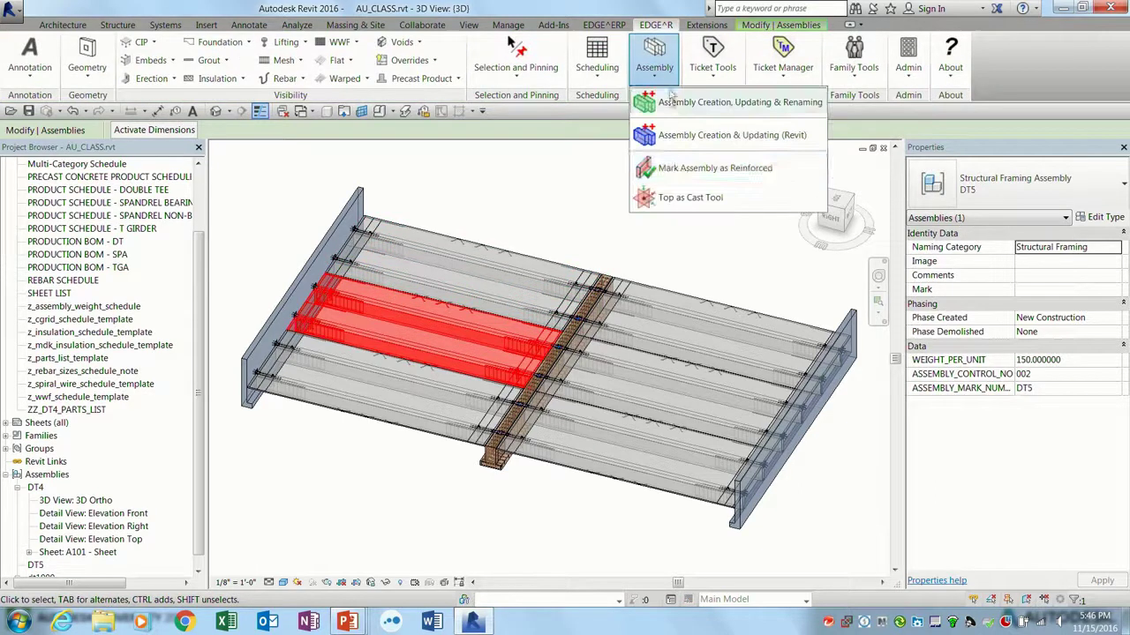
left_click(684, 198)
left_click(609, 312)
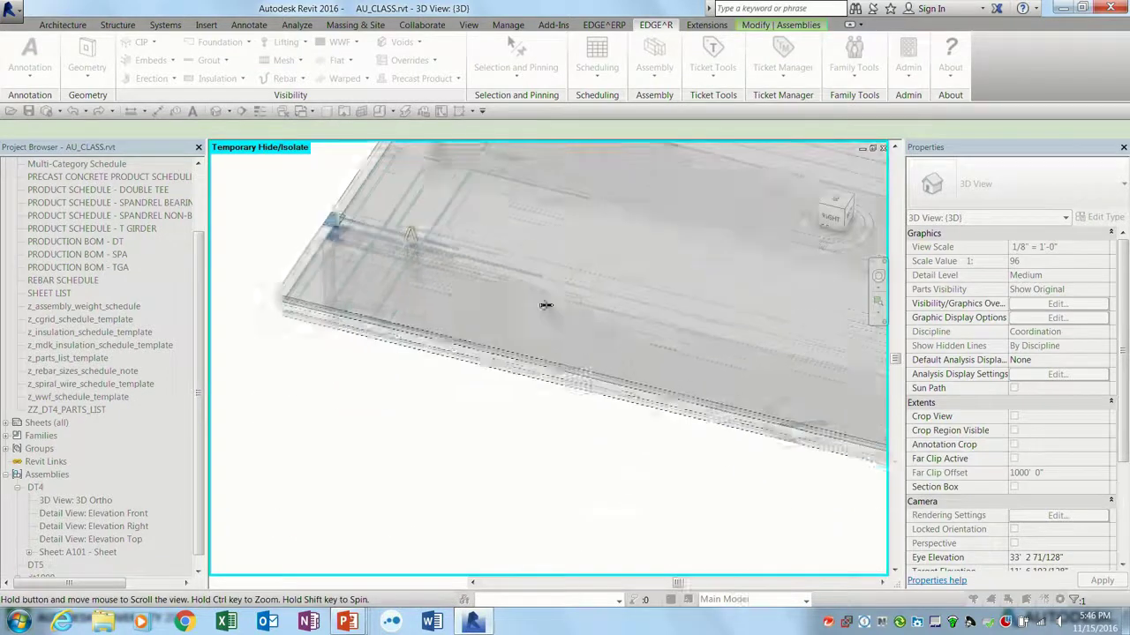
left_click(603, 326)
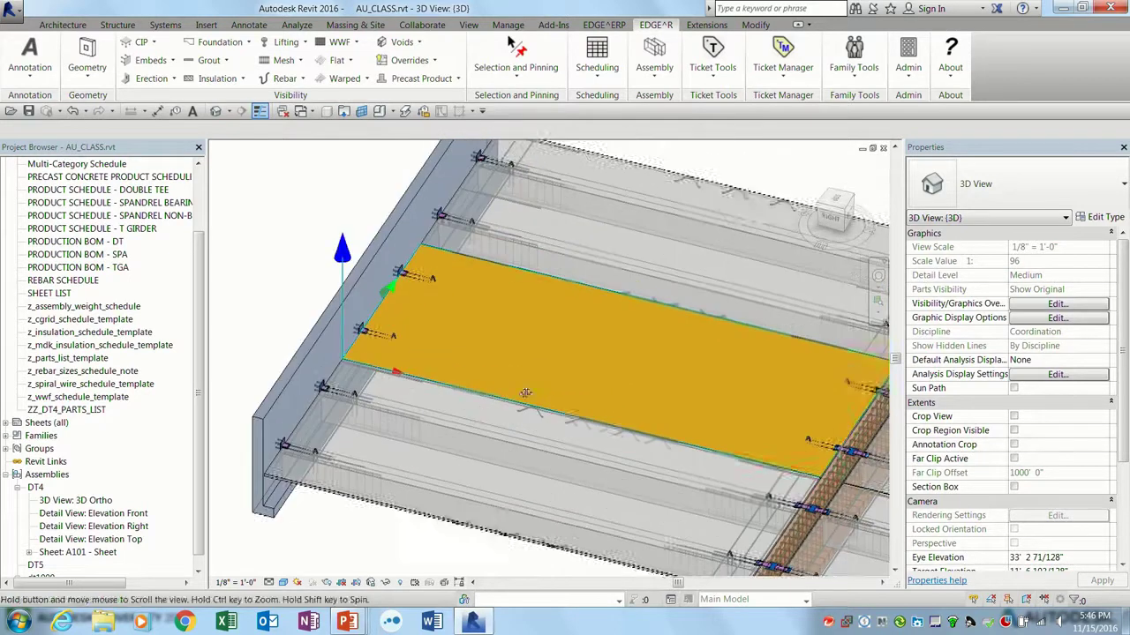
- Select all DT5 instances and generate their ticket sheet with Ticket Populator, using AU TEMPLATE, scale 1/2" = 1'-0" and titleblock TB_TICKET_MC_24-36
left_click(69, 505)
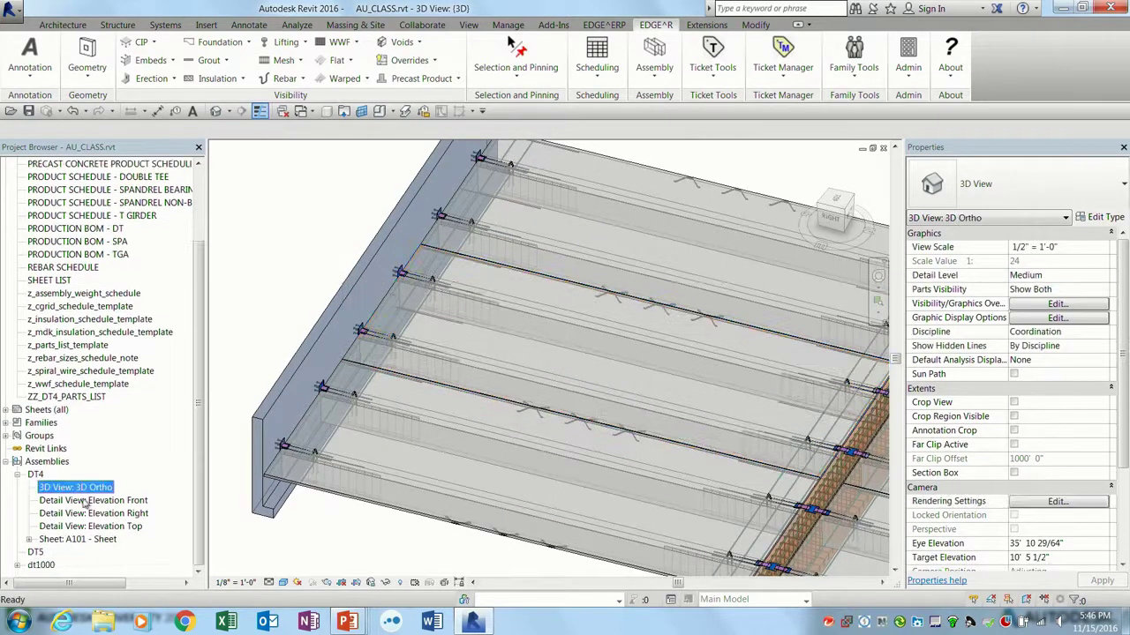
left_click(36, 552)
right_click(36, 552)
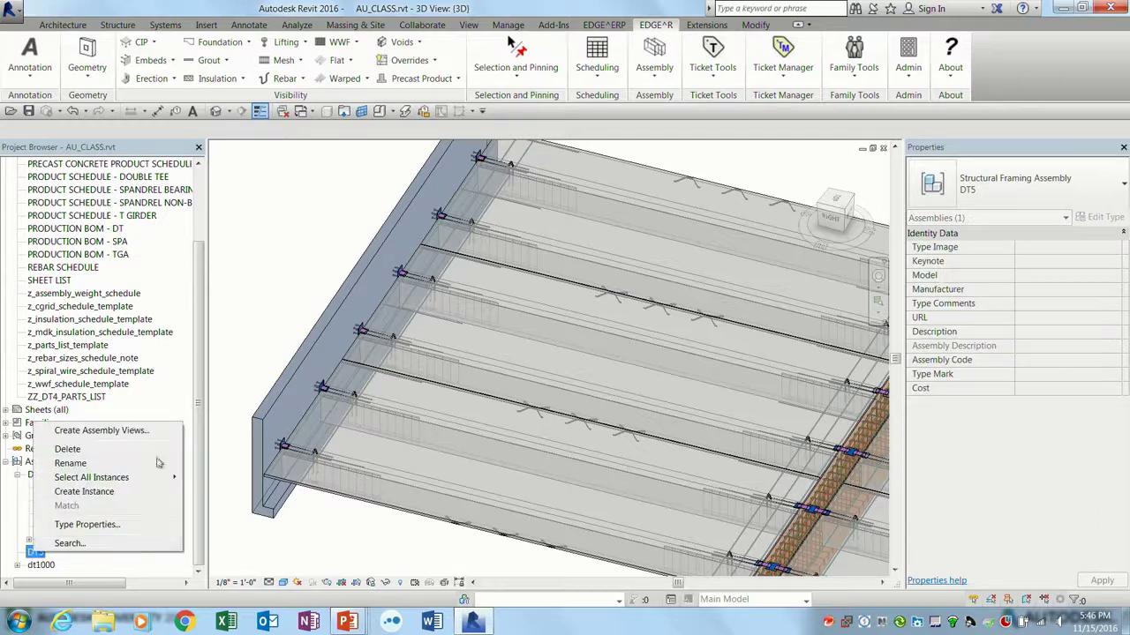
mouse_move(167, 479)
left_click(240, 477)
left_click(655, 25)
left_click(712, 58)
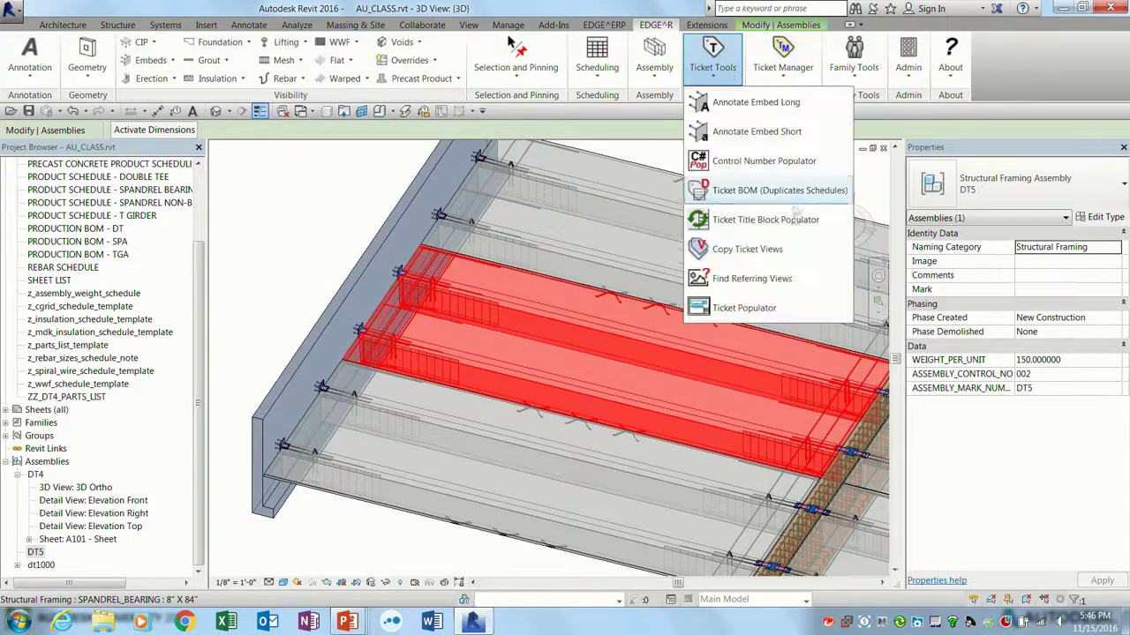
left_click(759, 308)
left_click(695, 283)
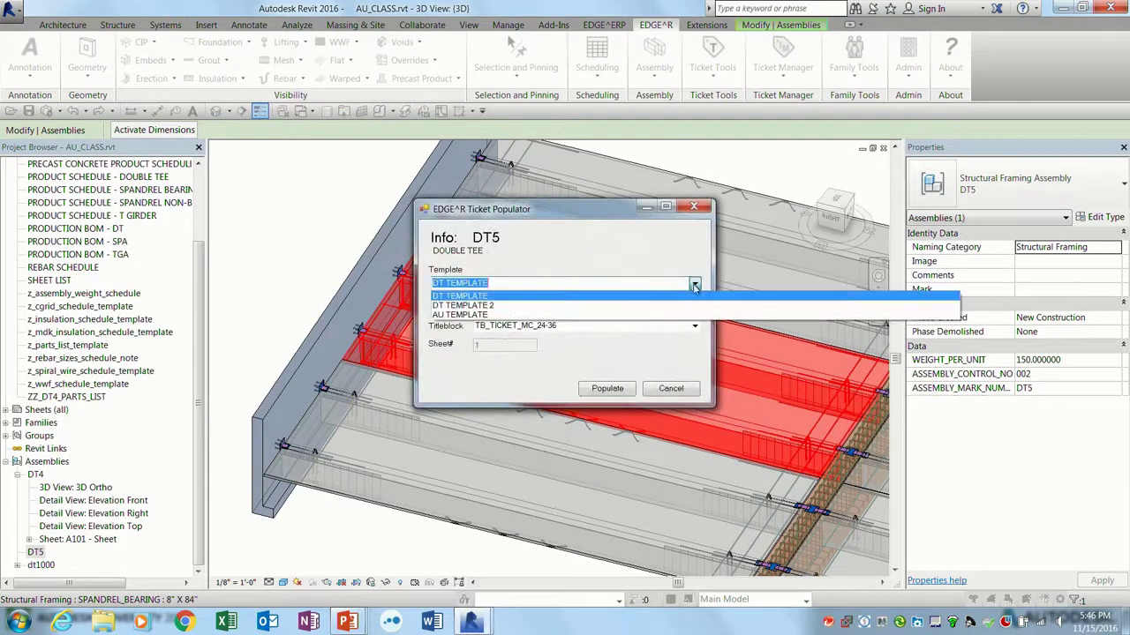
left_click(453, 315)
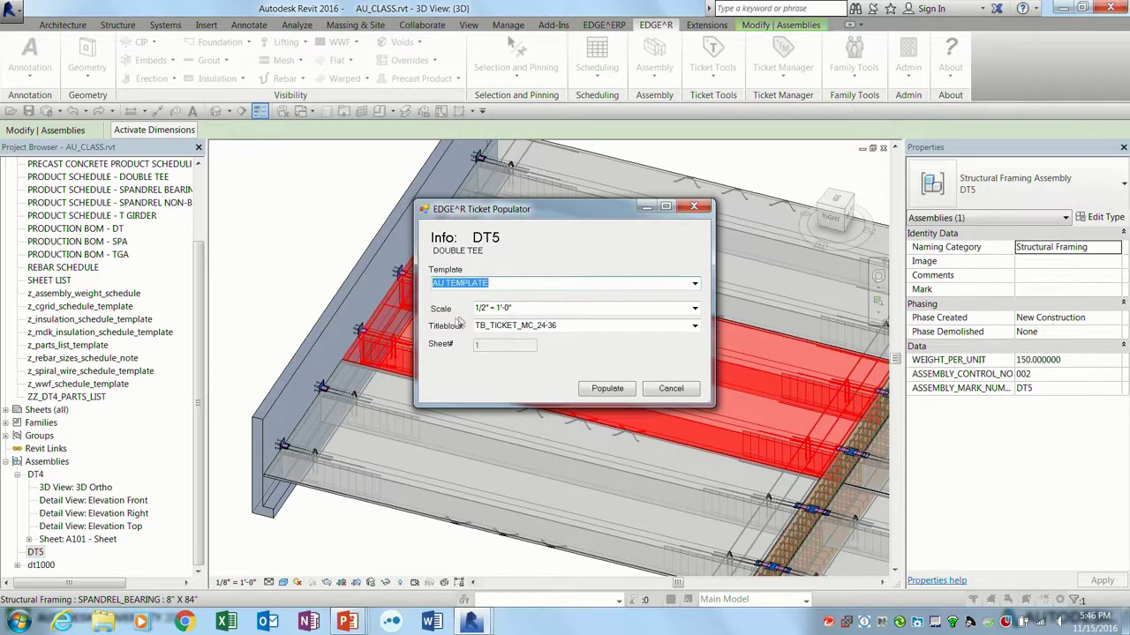
left_click(608, 389)
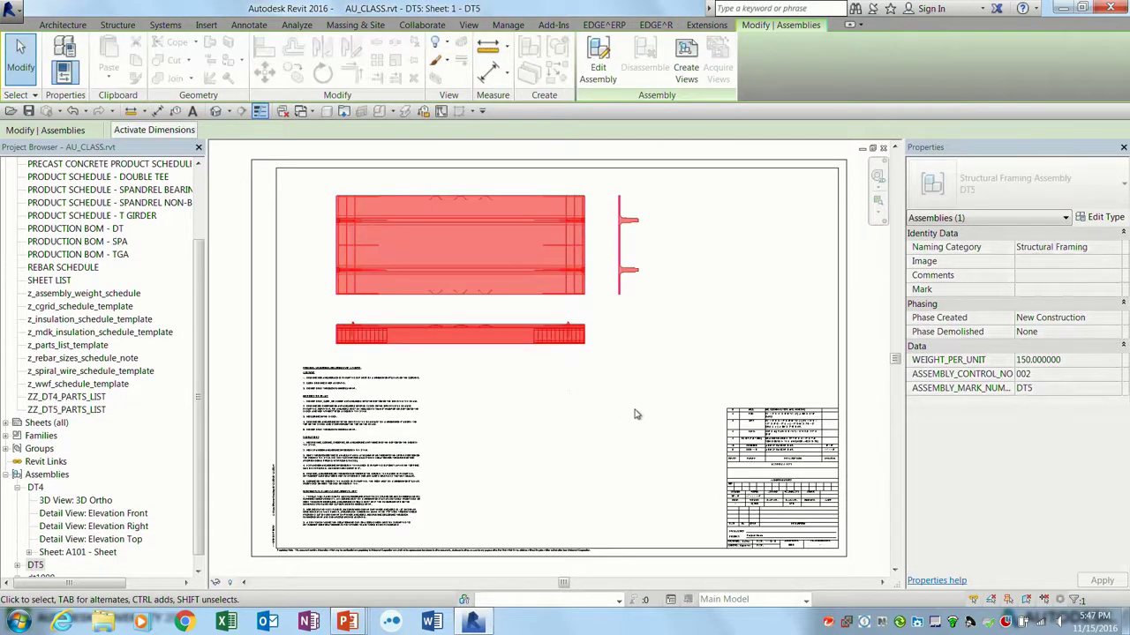
left_click(880, 340)
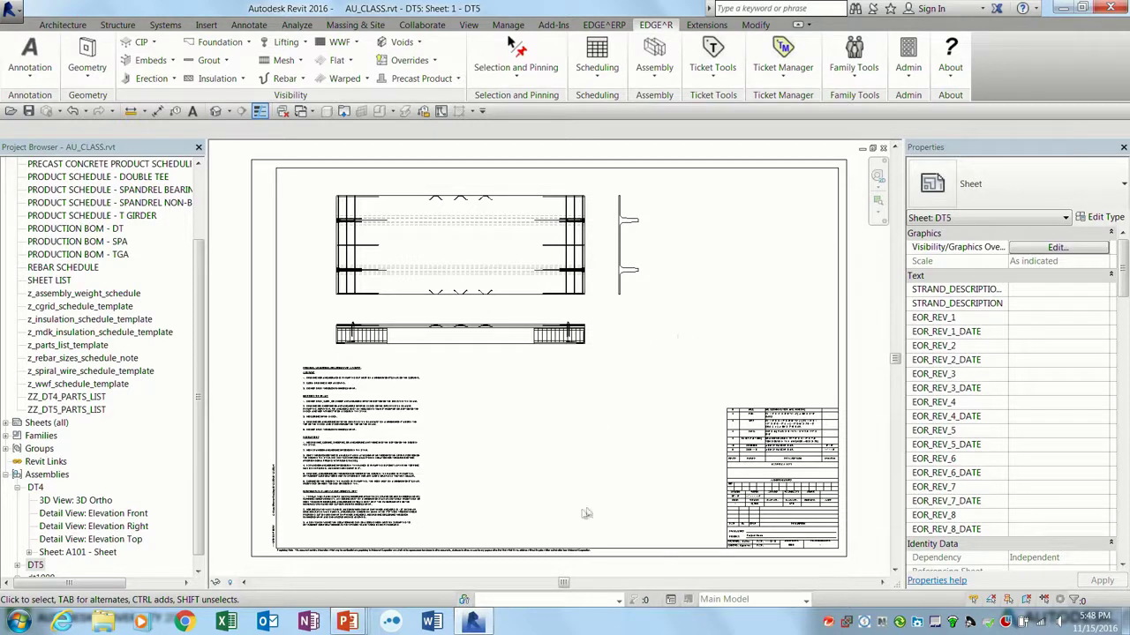
key("alt+Tab")
key("alt+Tab")
key("alt+Tab")
key("alt+Tab")
key("alt+Tab")
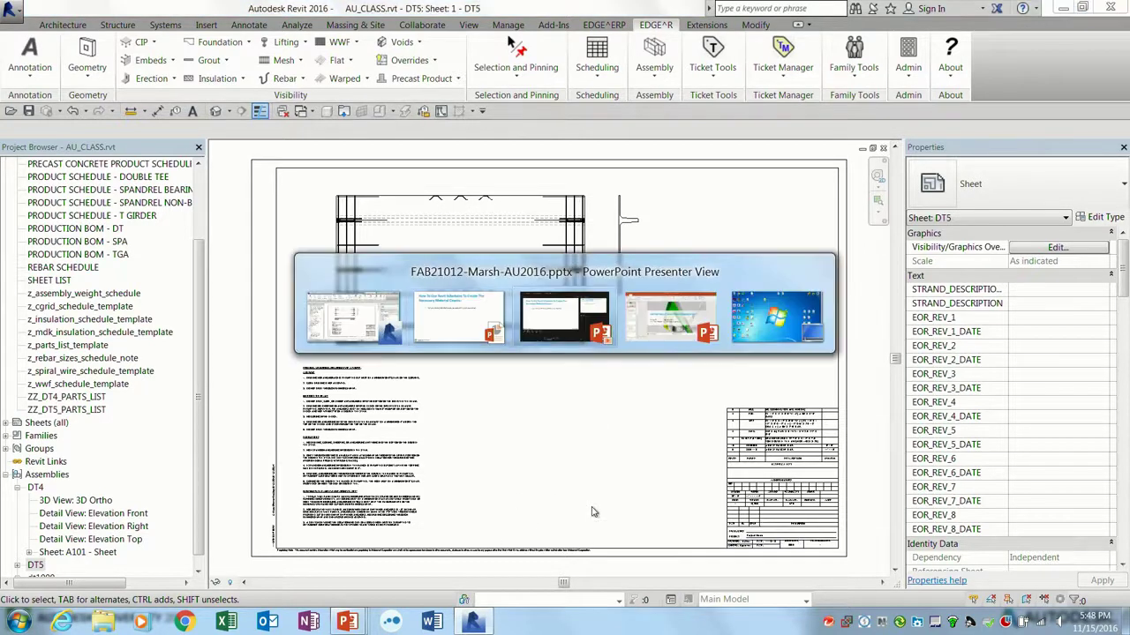
key("alt+Tab")
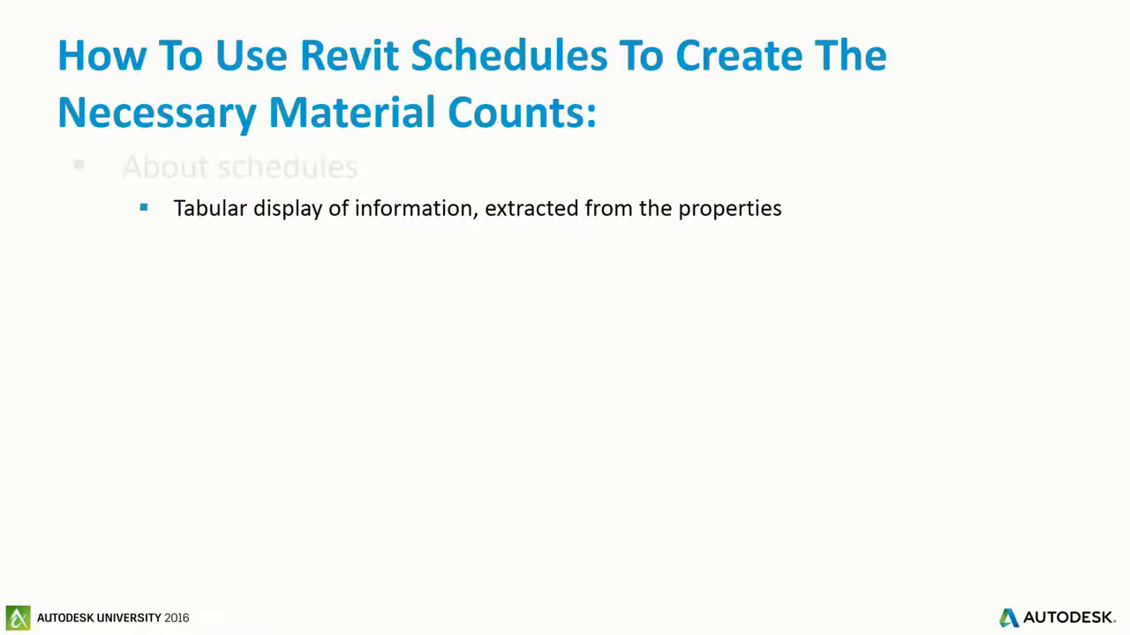
left_click(271, 366)
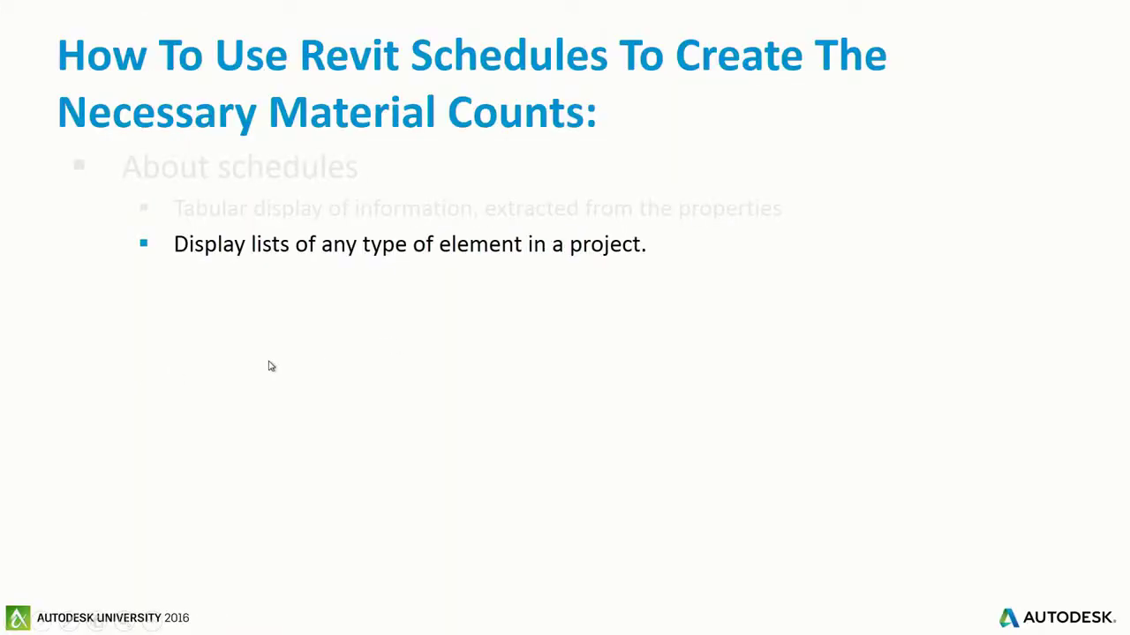
left_click(271, 366)
left_click(271, 366)
left_click(271, 366)
left_click(271, 367)
left_click(271, 367)
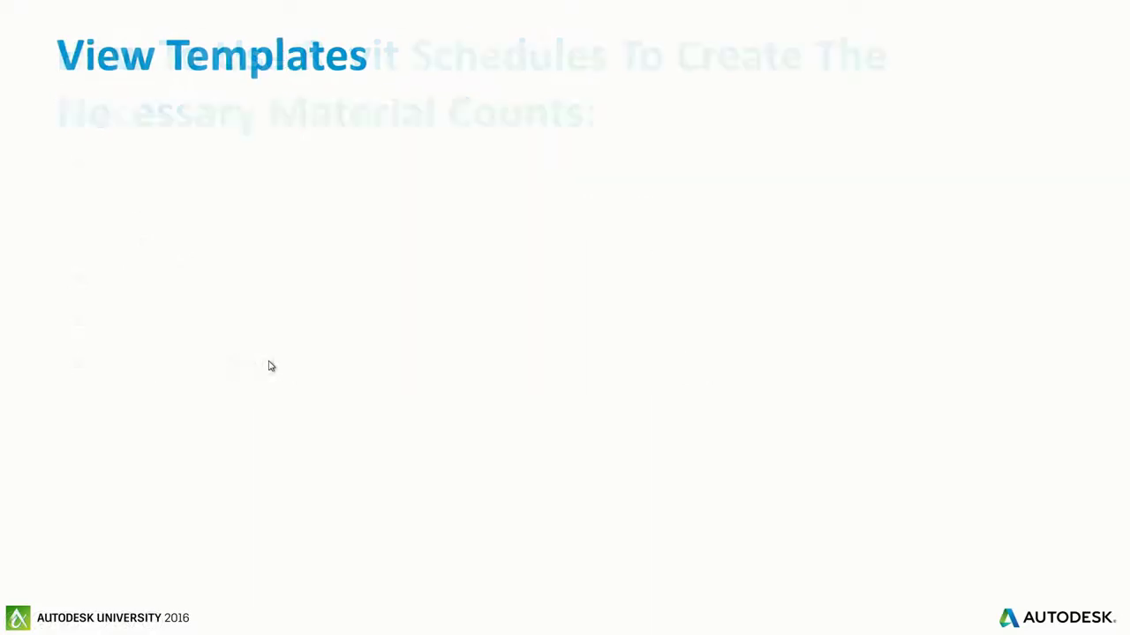
left_click(297, 371)
left_click(296, 370)
left_click(295, 371)
left_click(296, 371)
left_click(295, 370)
left_click(295, 369)
left_click(295, 368)
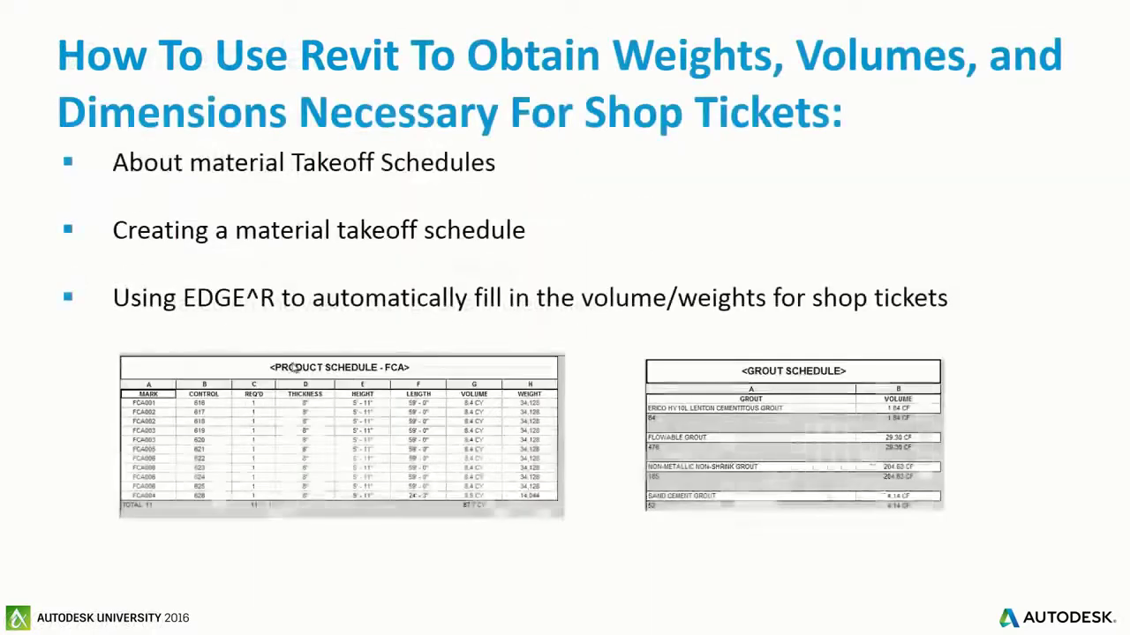
left_click(294, 367)
left_click(294, 368)
left_click(294, 368)
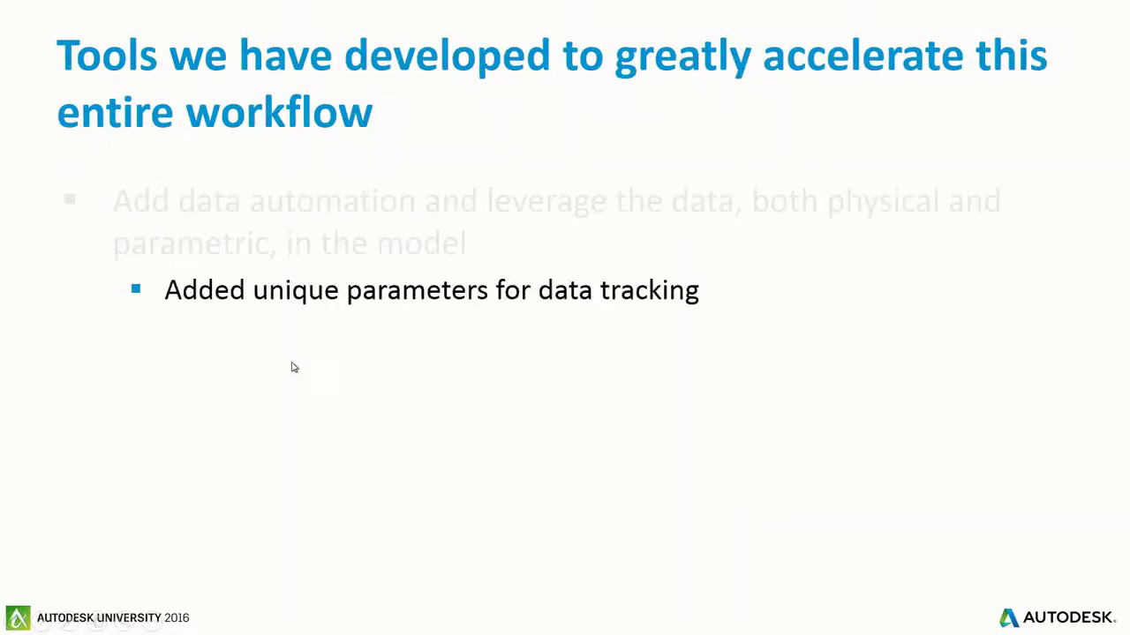
left_click(294, 369)
left_click(294, 367)
left_click(294, 367)
left_click(294, 367)
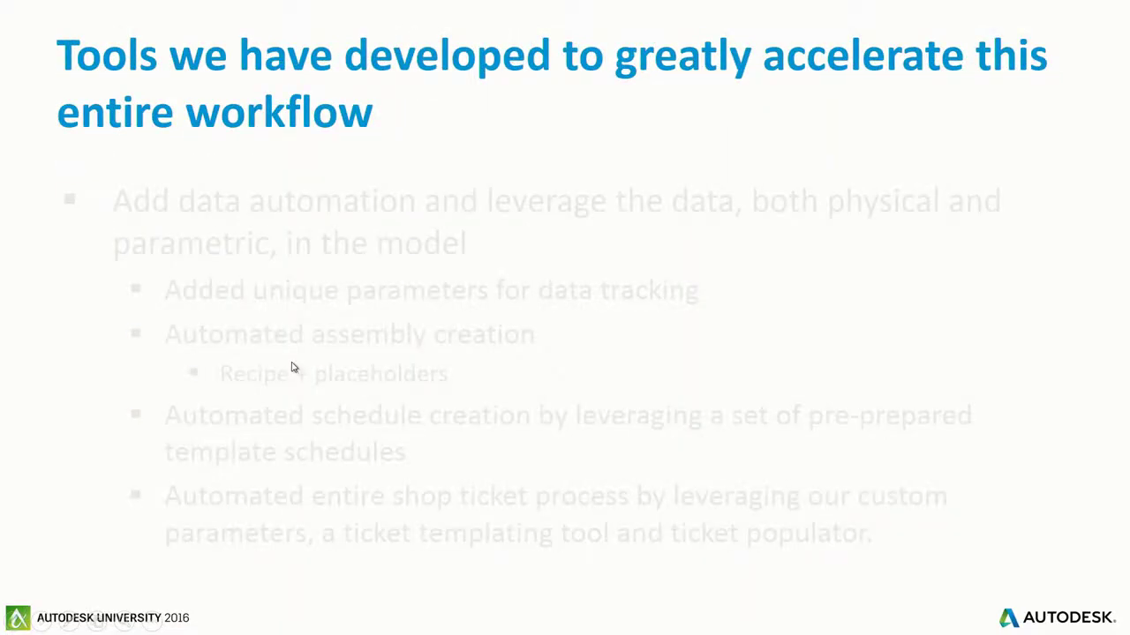
left_click(294, 367)
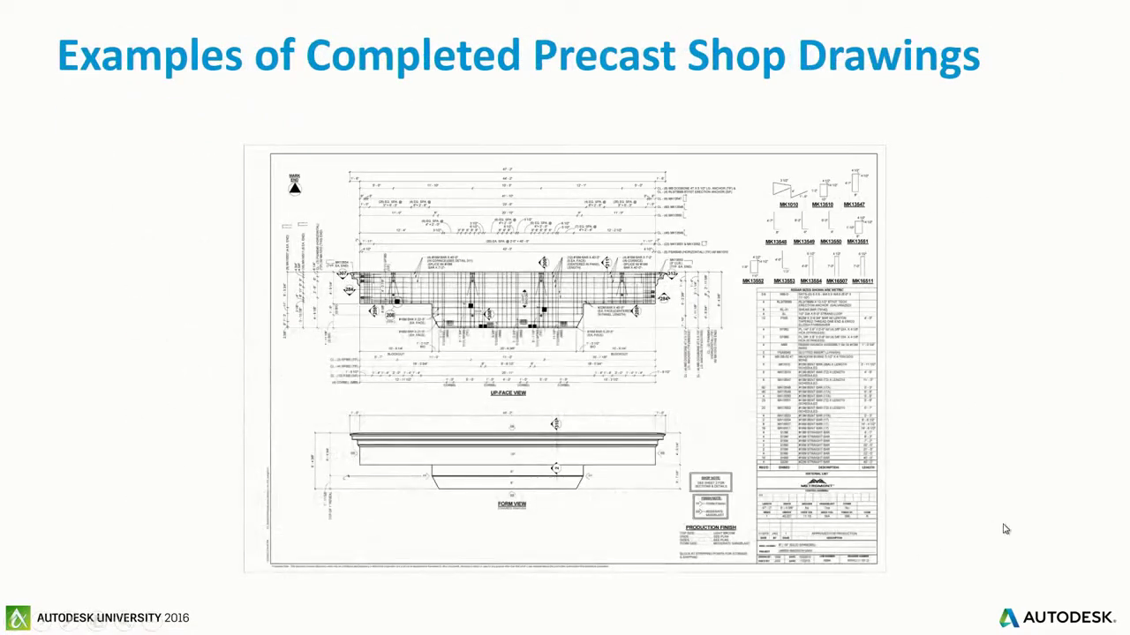
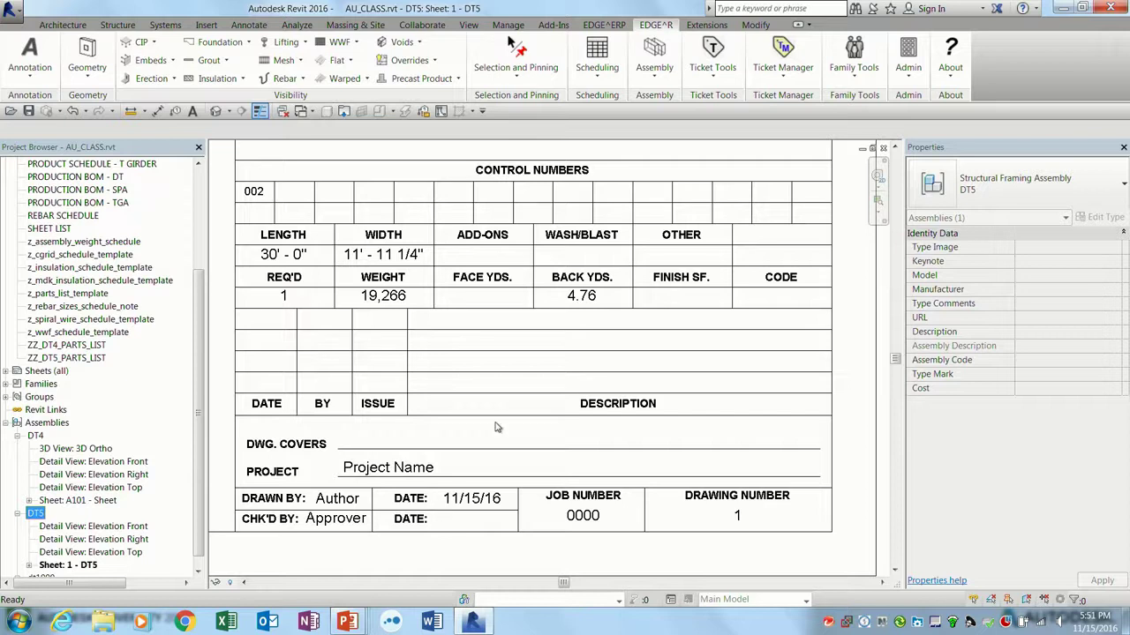
- Leave the DT5 ticket sheet and open the default 3D view of the whole model with nothing selected
left_click(486, 374)
scroll(486, 400, "down", 2)
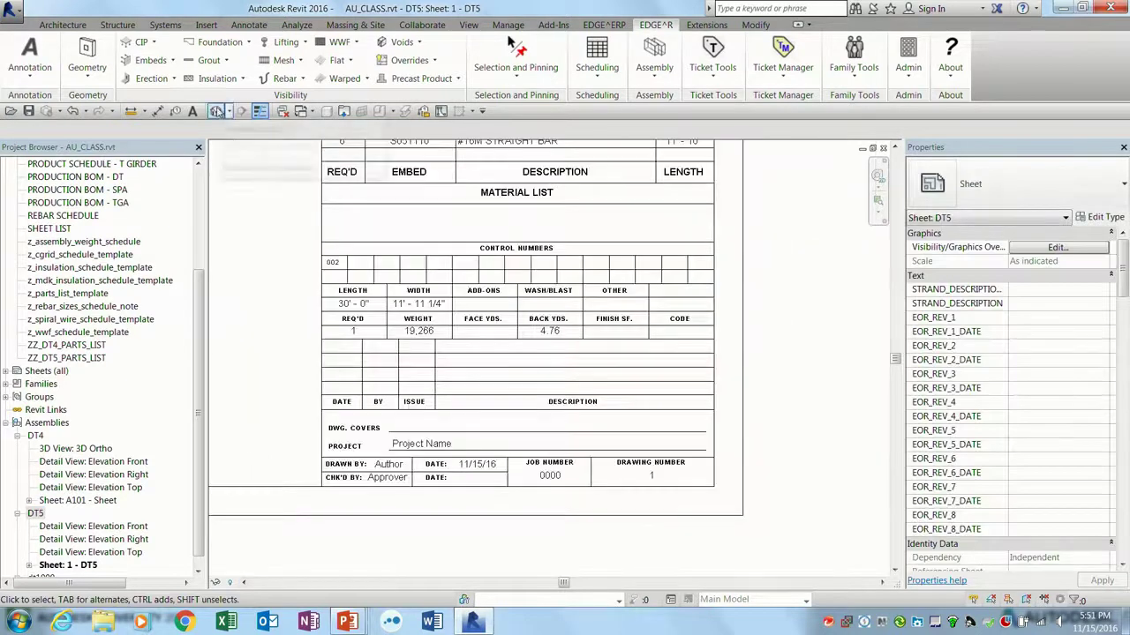
left_click(218, 112)
left_click(586, 328)
key("Escape")
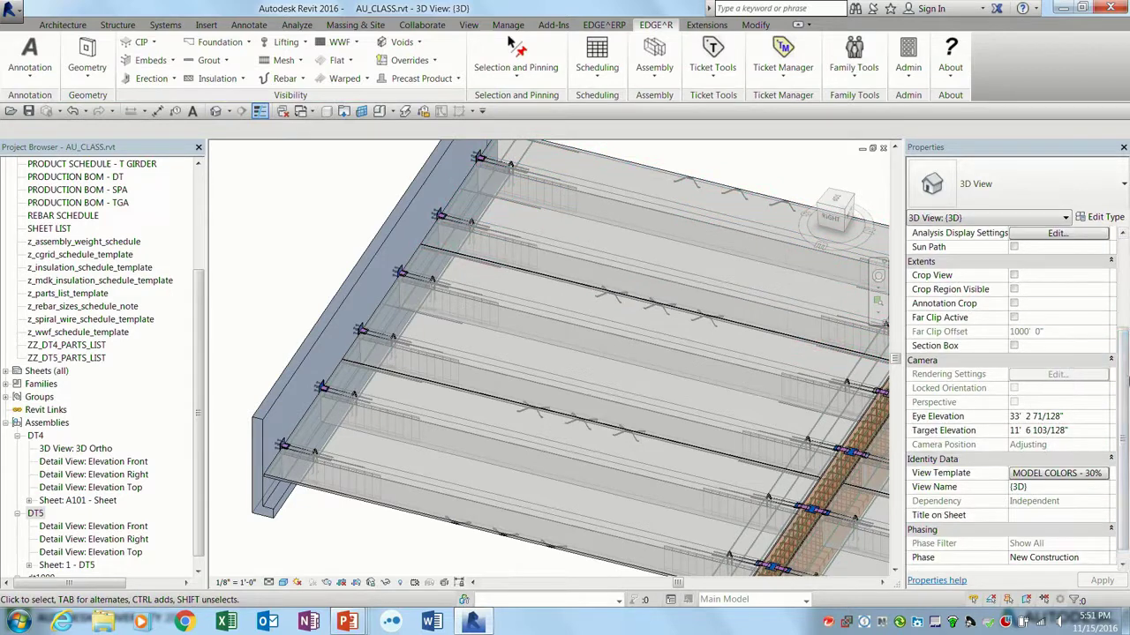
- Set both the identity description and the control mark of the left bay's rear double tee to DT5
scroll(1002, 445, "down", 1)
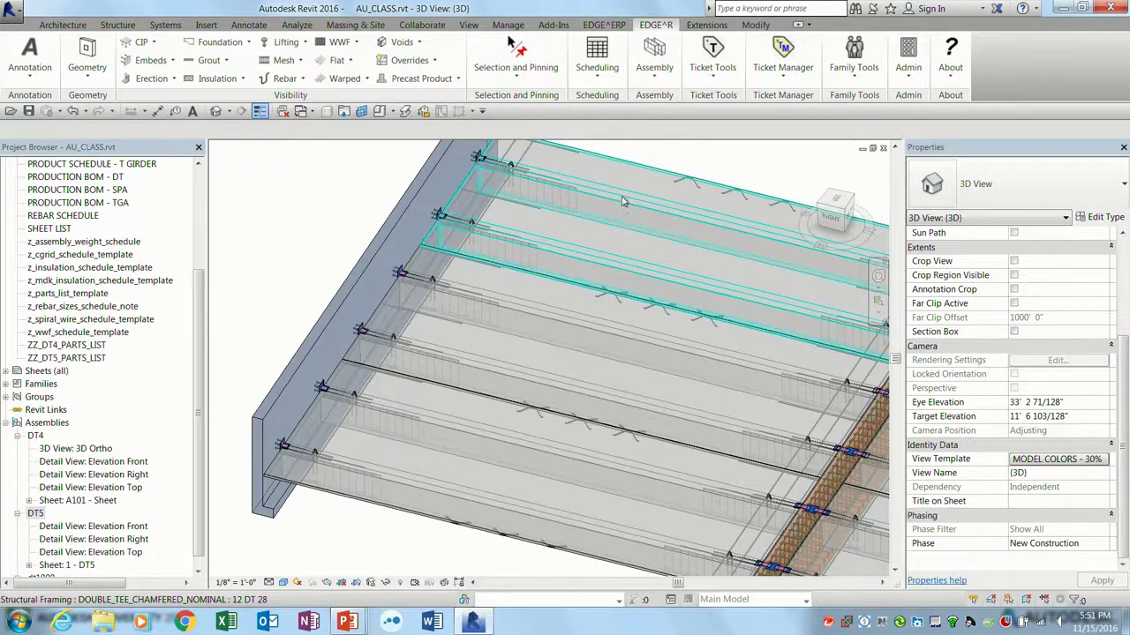
left_click(531, 165)
left_click_drag(1123, 348, 1122, 475)
left_click(1022, 431)
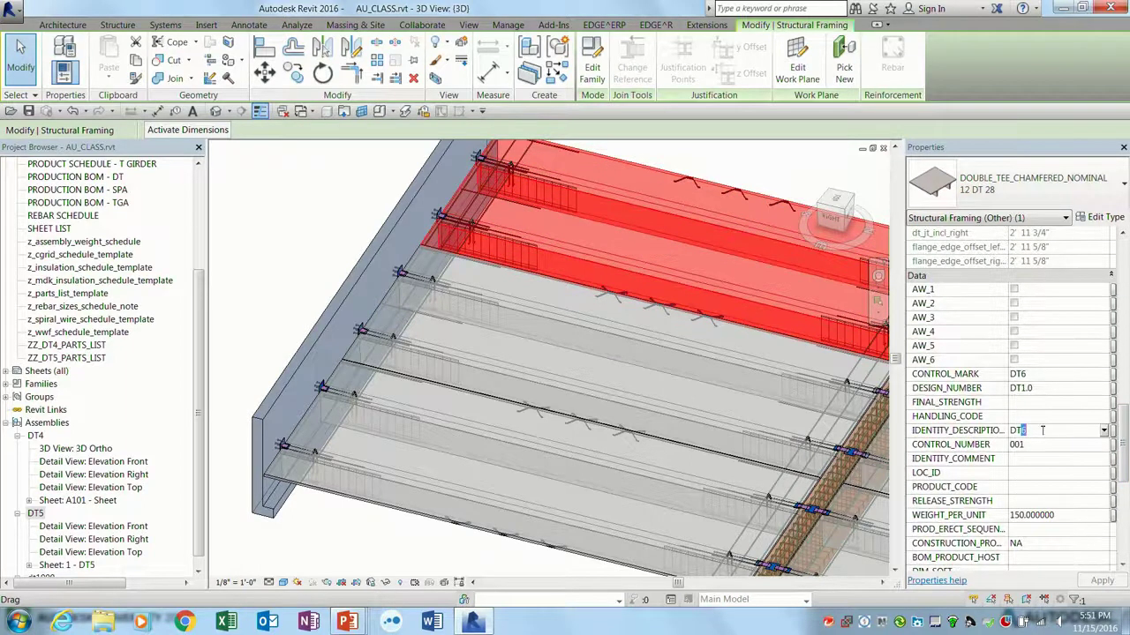
type("5")
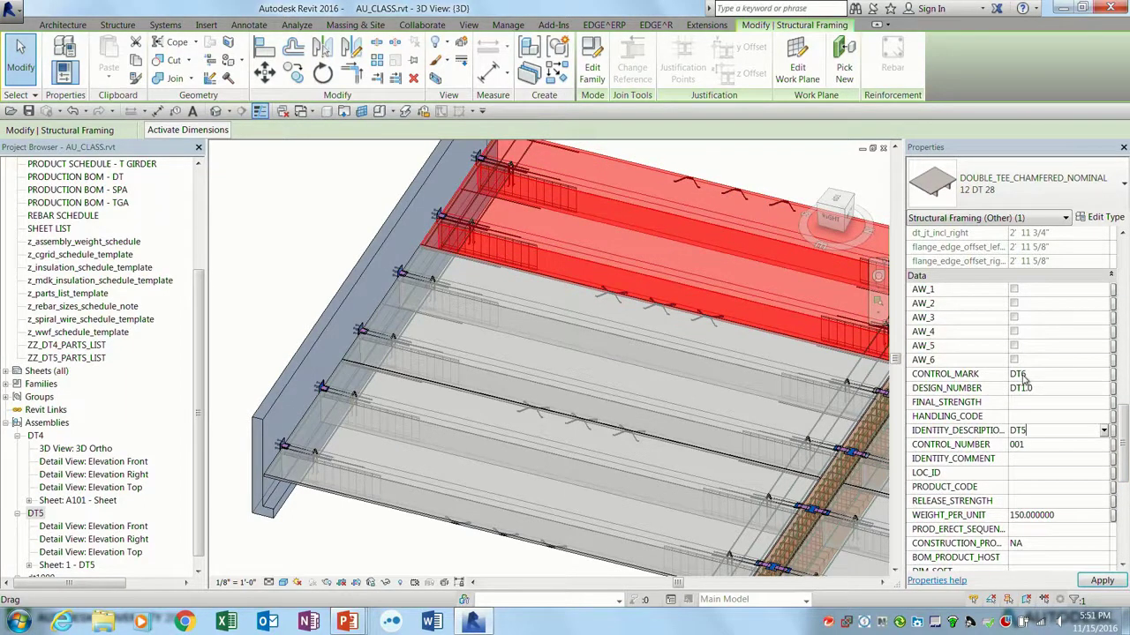
left_click(1022, 374)
type("5")
left_click(309, 213)
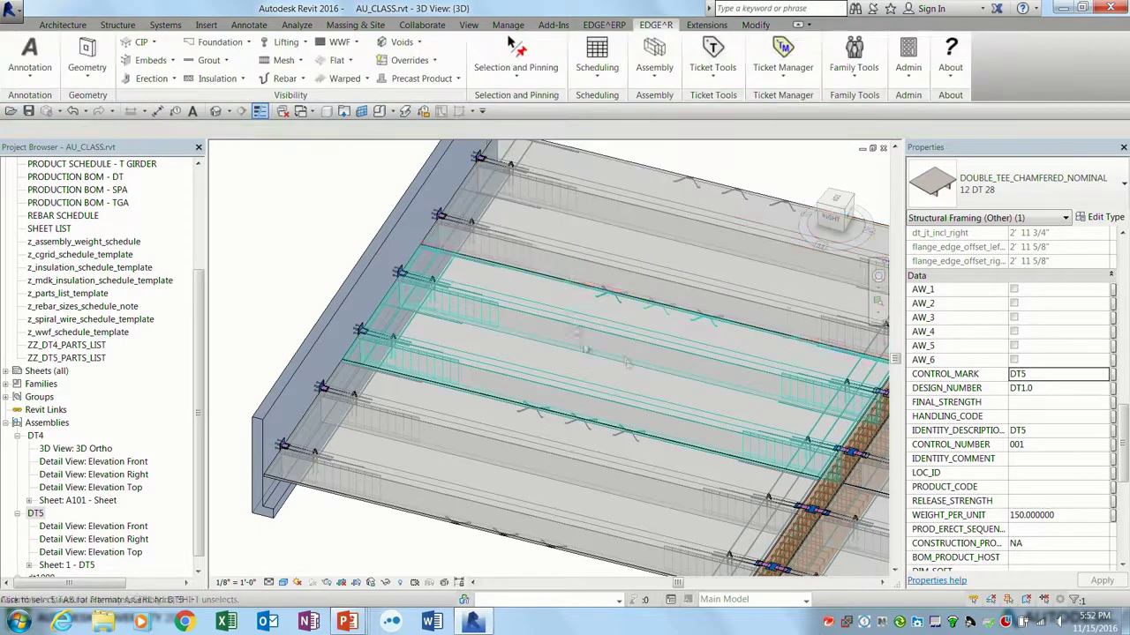
- Open the DT5 ticket sheet and refresh its title block with Ticket Title Block Populator to include the newly marked piece
left_click(575, 325)
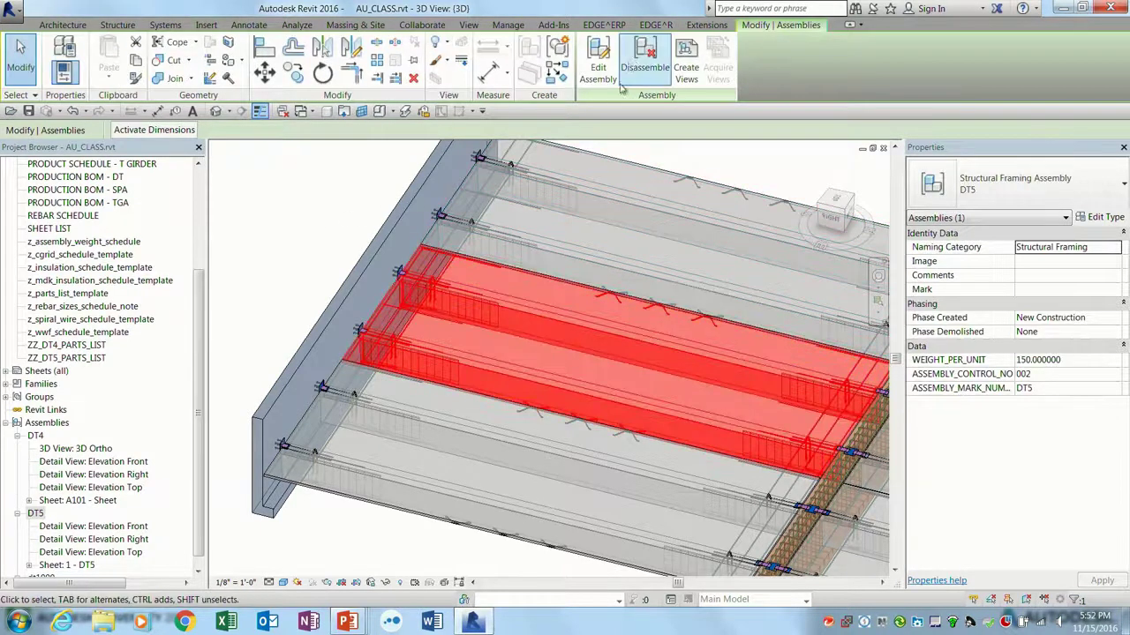
left_click(656, 25)
left_click(668, 67)
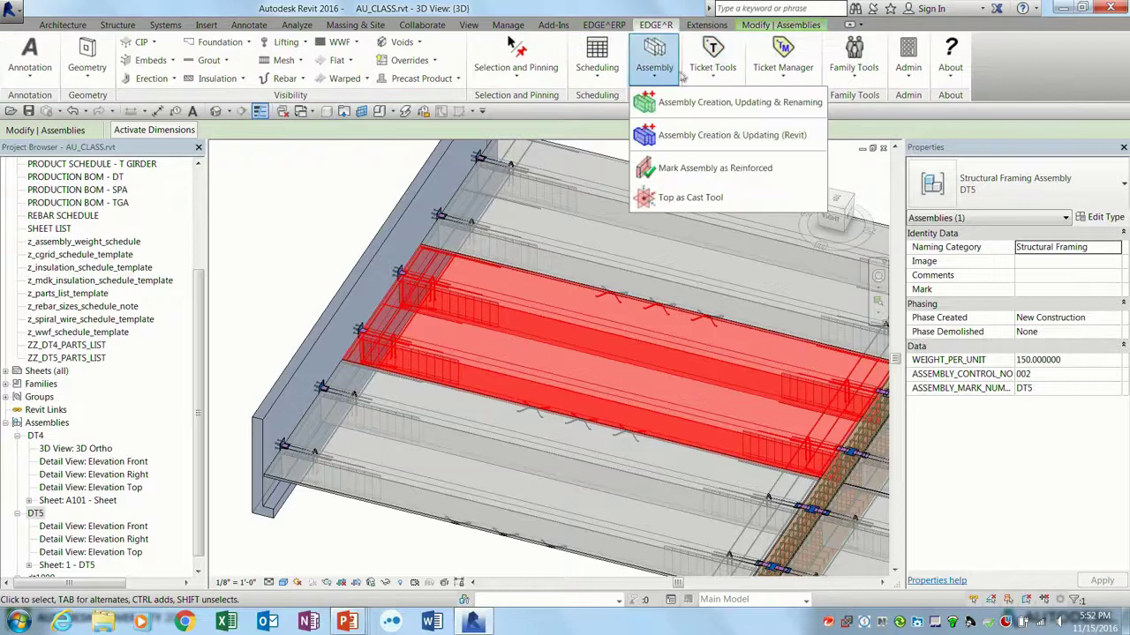
double_click(66, 565)
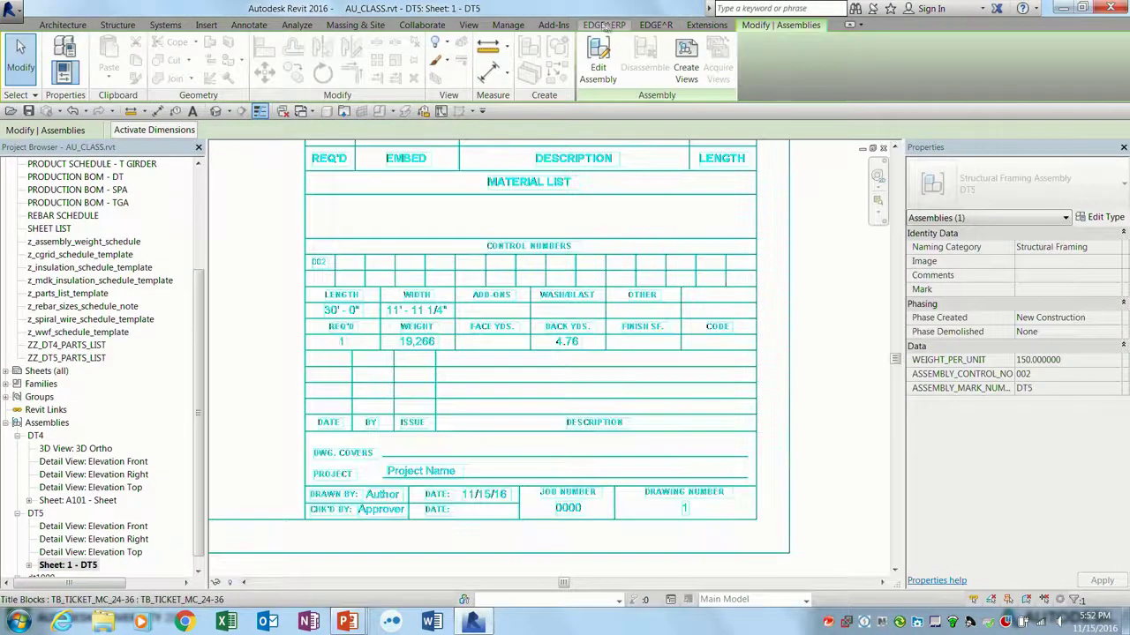
left_click(656, 25)
left_click(712, 62)
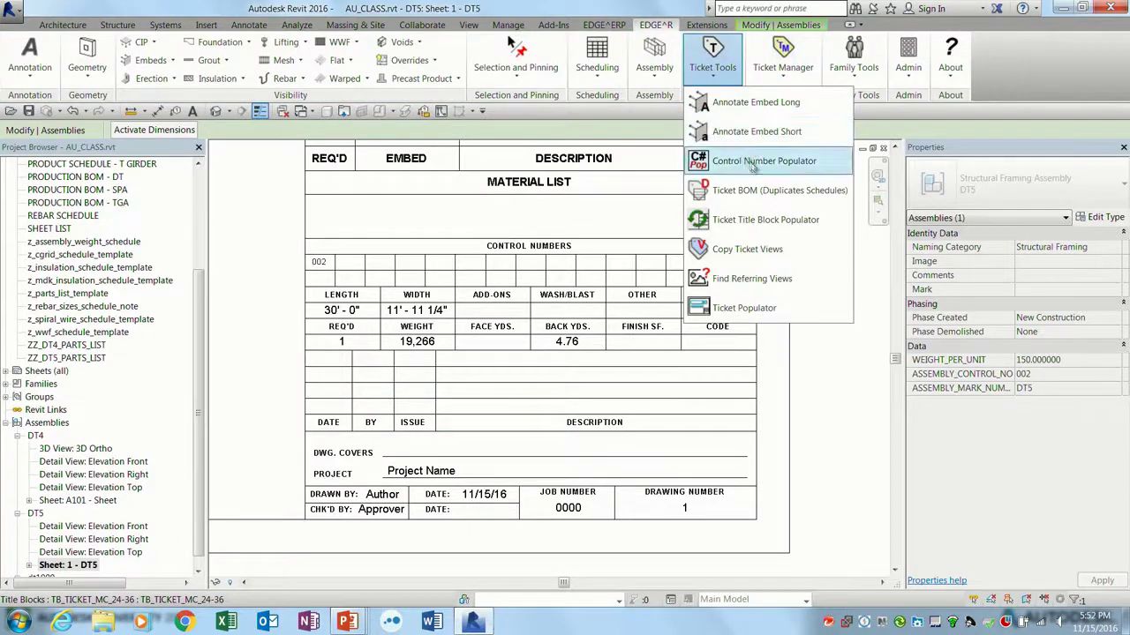
left_click(764, 219)
scroll(357, 335, "up", 4)
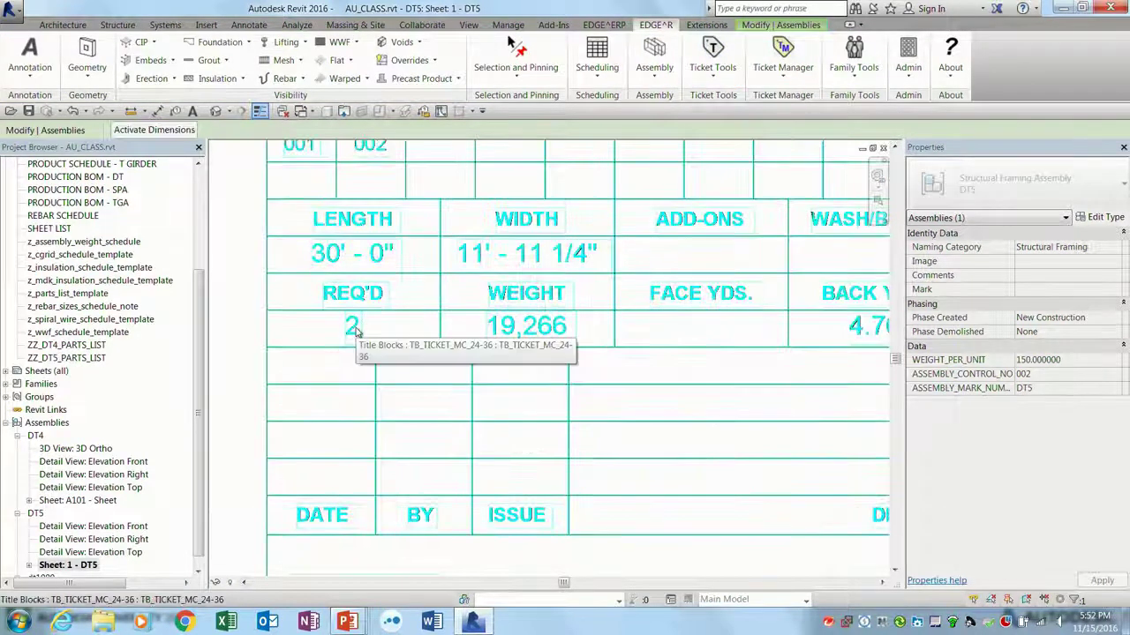
left_click(255, 338)
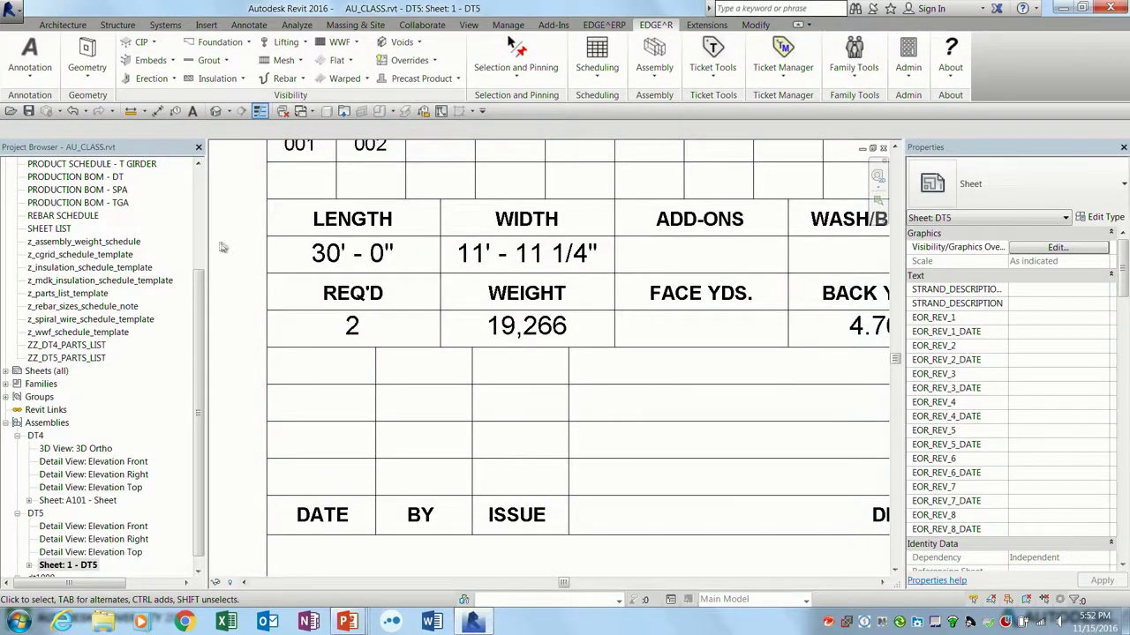
- In the default 3D view, set the identity description and control mark of the right bay's rear double tee to DT5
left_click(215, 112)
scroll(584, 220, "up", 2)
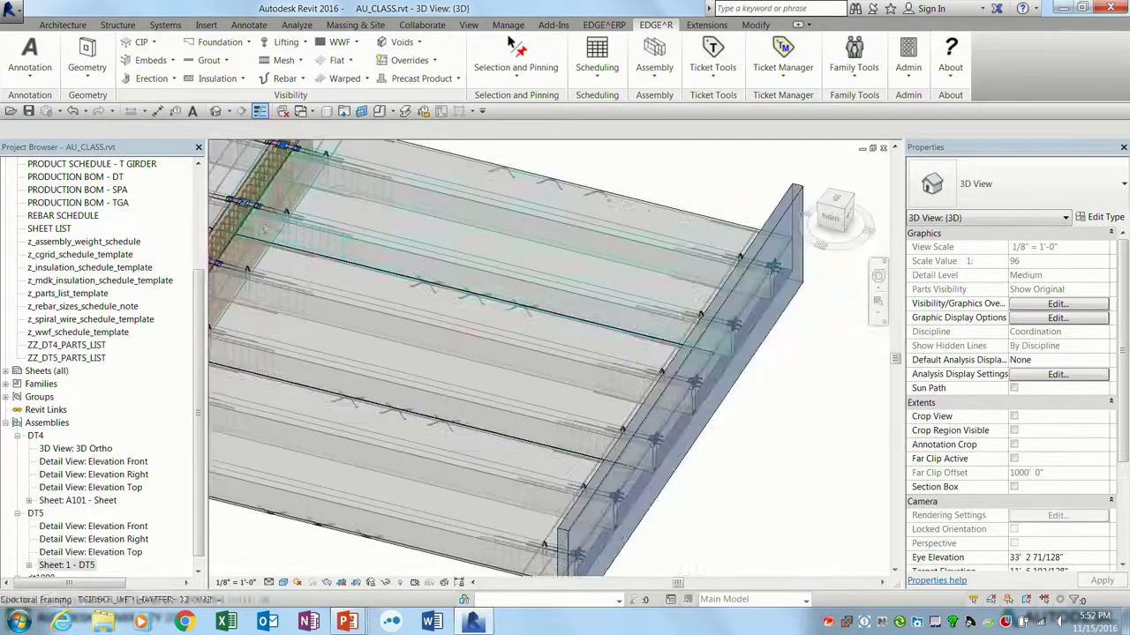
left_click(584, 220)
scroll(1124, 419, "down", 10)
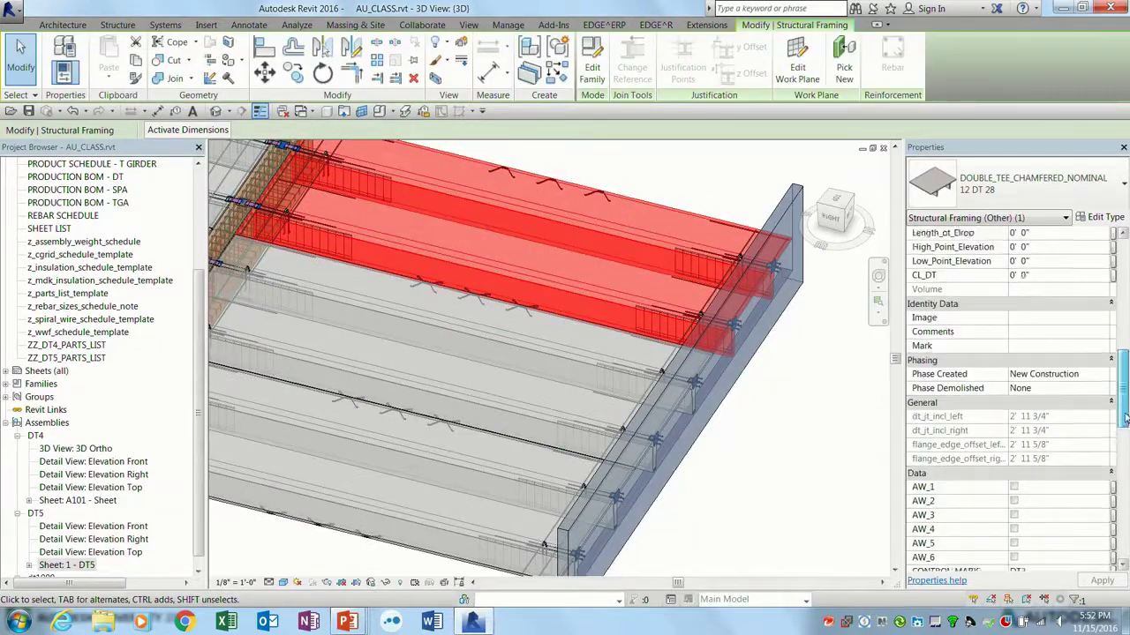
left_click_drag(1125, 419, 1124, 490)
left_click_drag(1021, 378, 1037, 378)
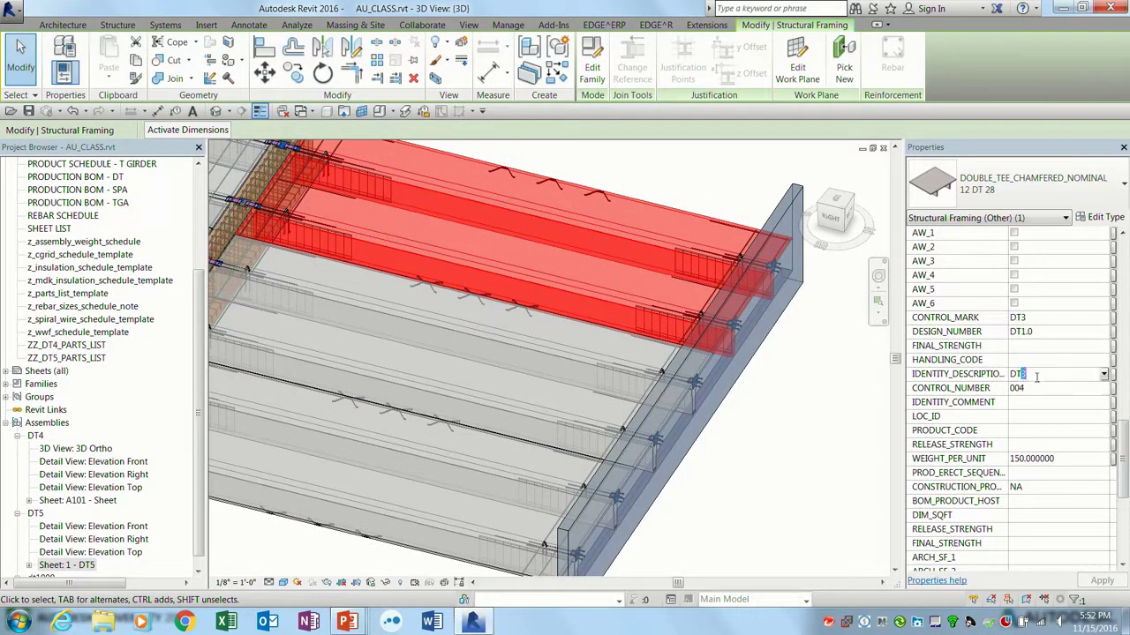
type("5")
left_click_drag(1021, 319, 1038, 324)
type("5")
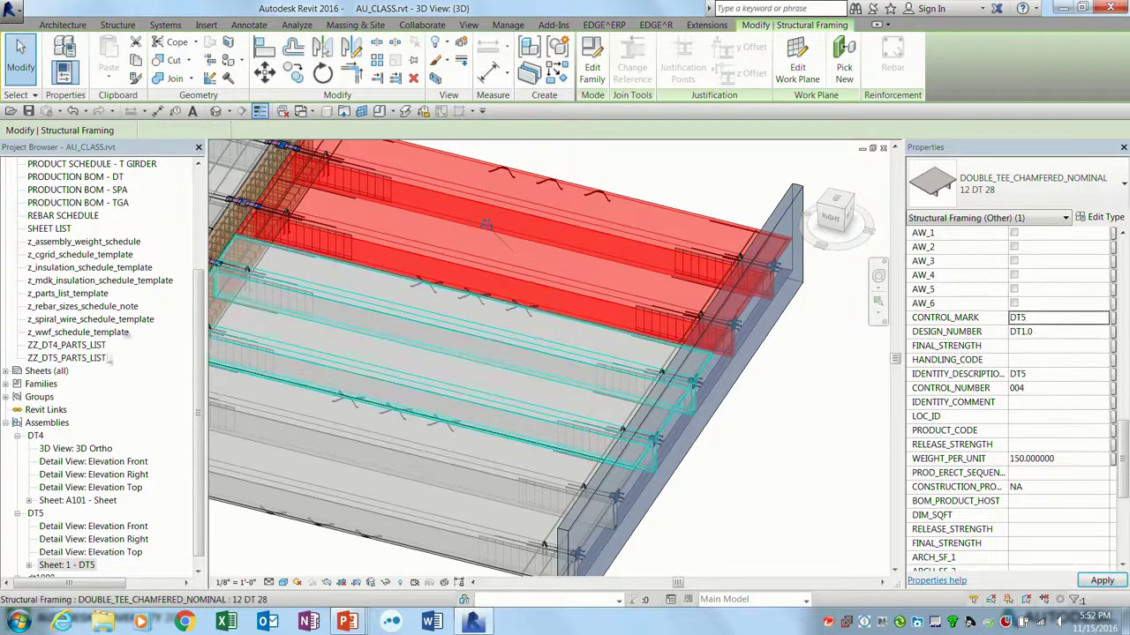
- Return to the DT5 ticket sheet and rerun Ticket Title Block Populator to update its required quantity and control numbers
double_click(71, 565)
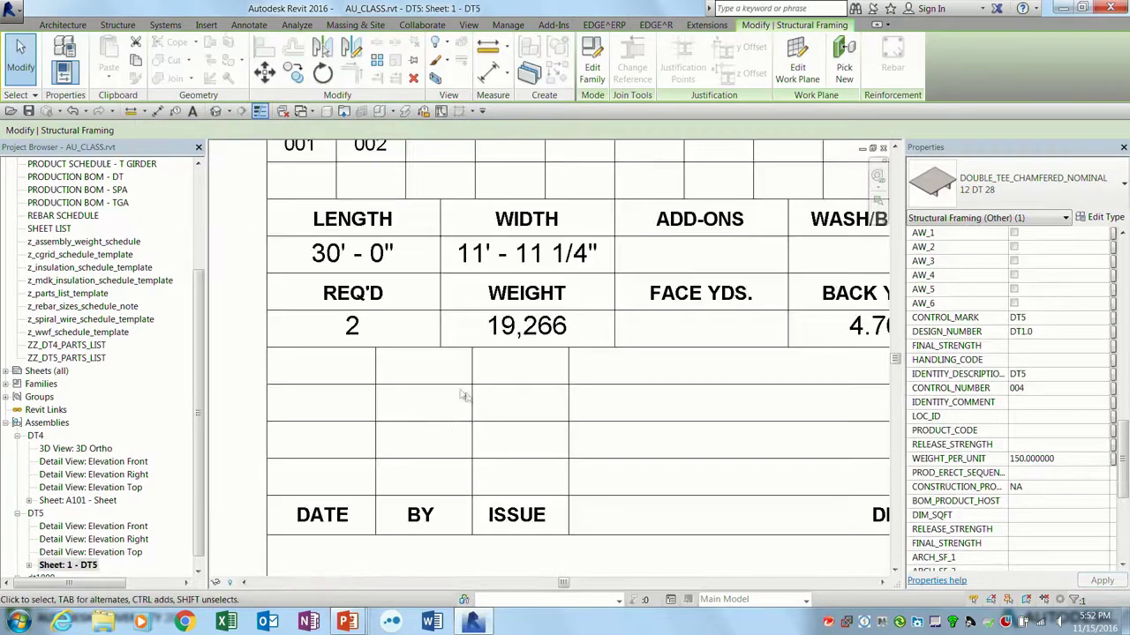
scroll(290, 263, "up", 3)
left_click(656, 25)
left_click(712, 60)
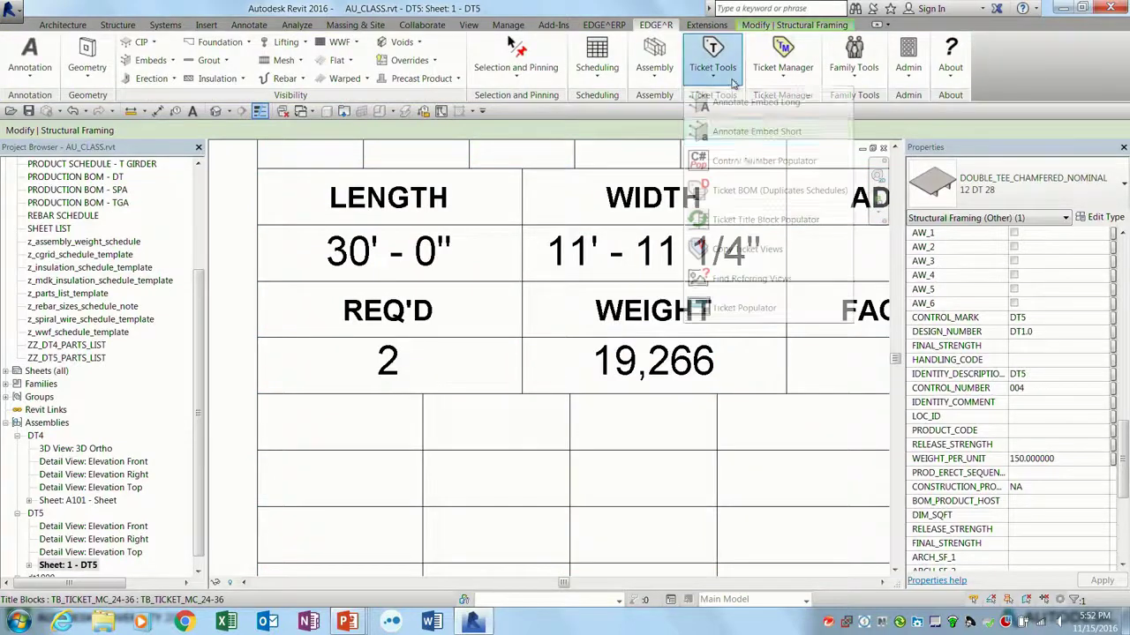
left_click(764, 219)
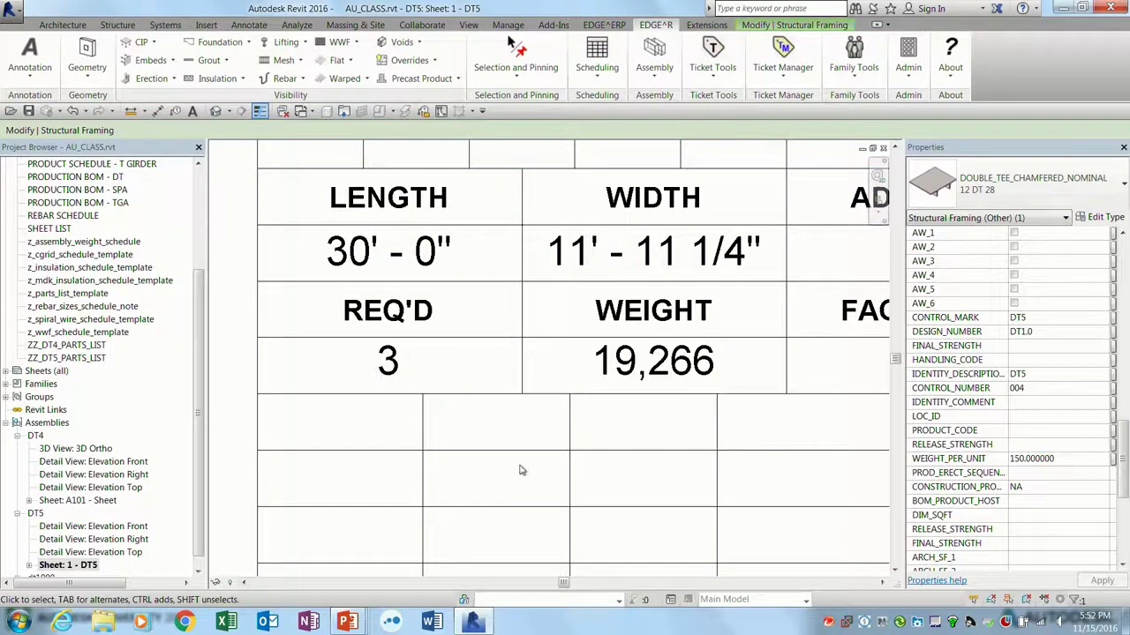
scroll(472, 417, "down", 4)
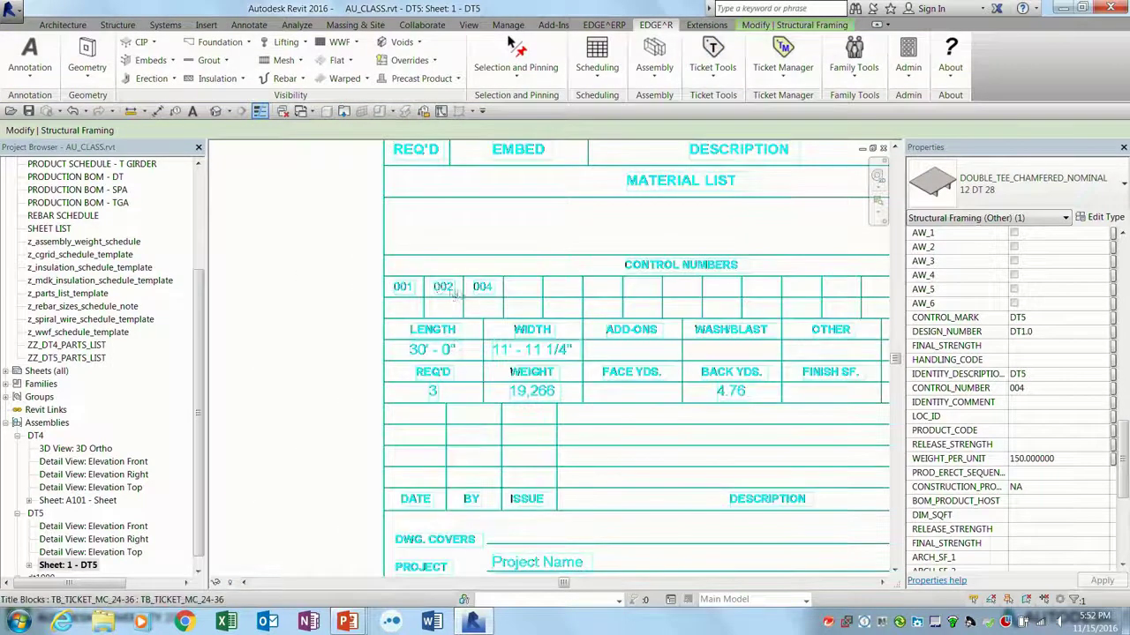
left_click(277, 322)
- Go back to the default 3D view and inspect the properties of an S16M bar in the double tee beside the girder
key("3")
key("d")
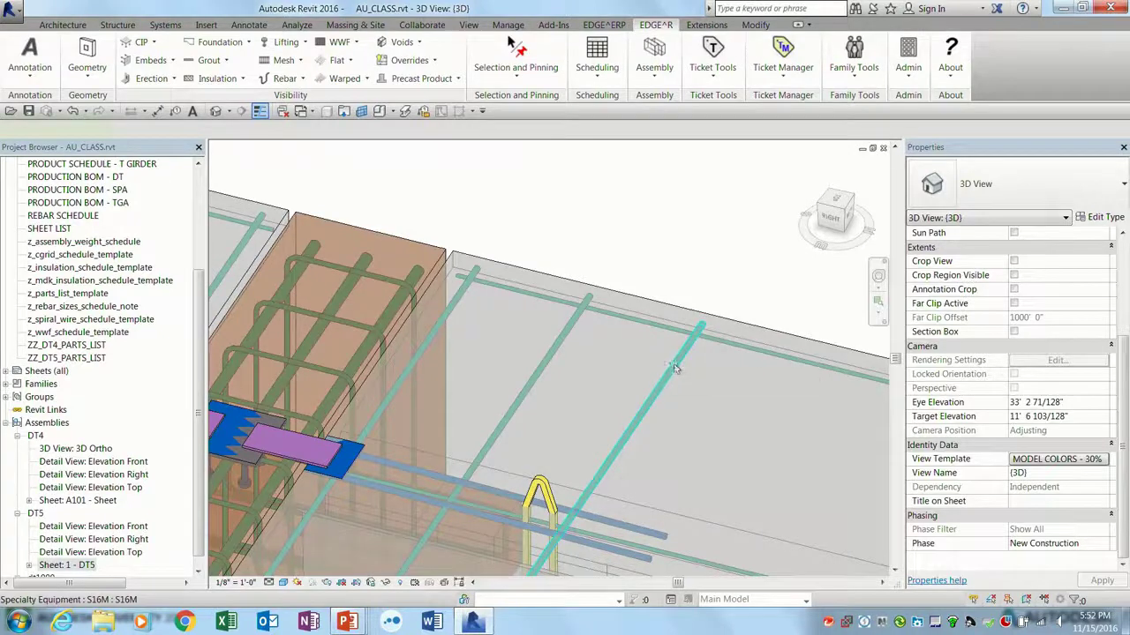
left_click(673, 368)
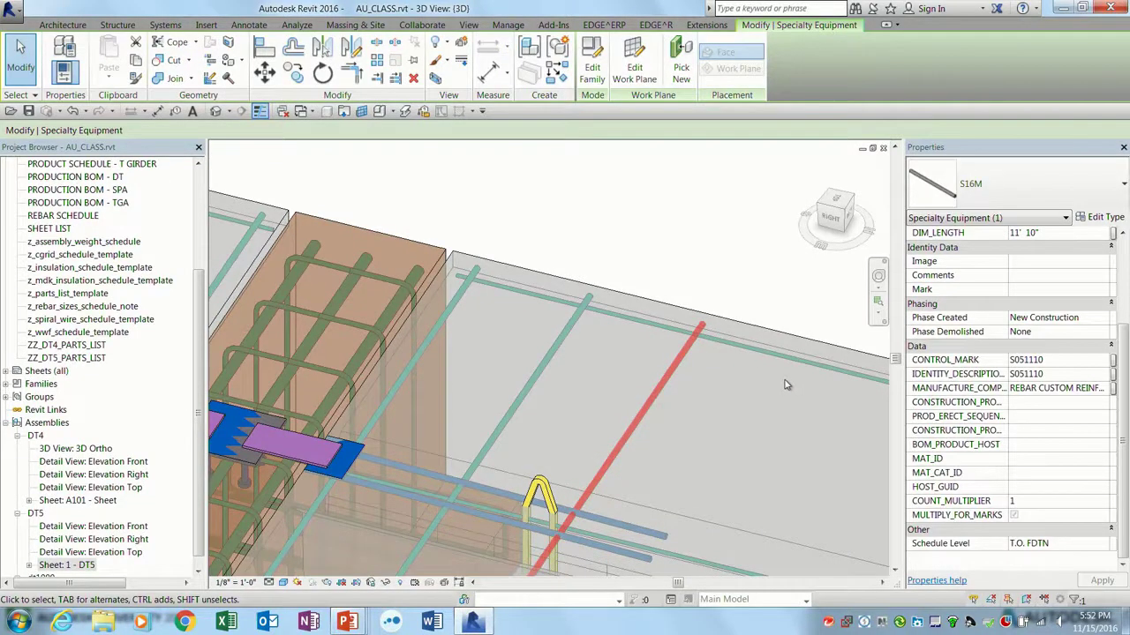
scroll(787, 384, "down", 5)
scroll(216, 258, "up", 5)
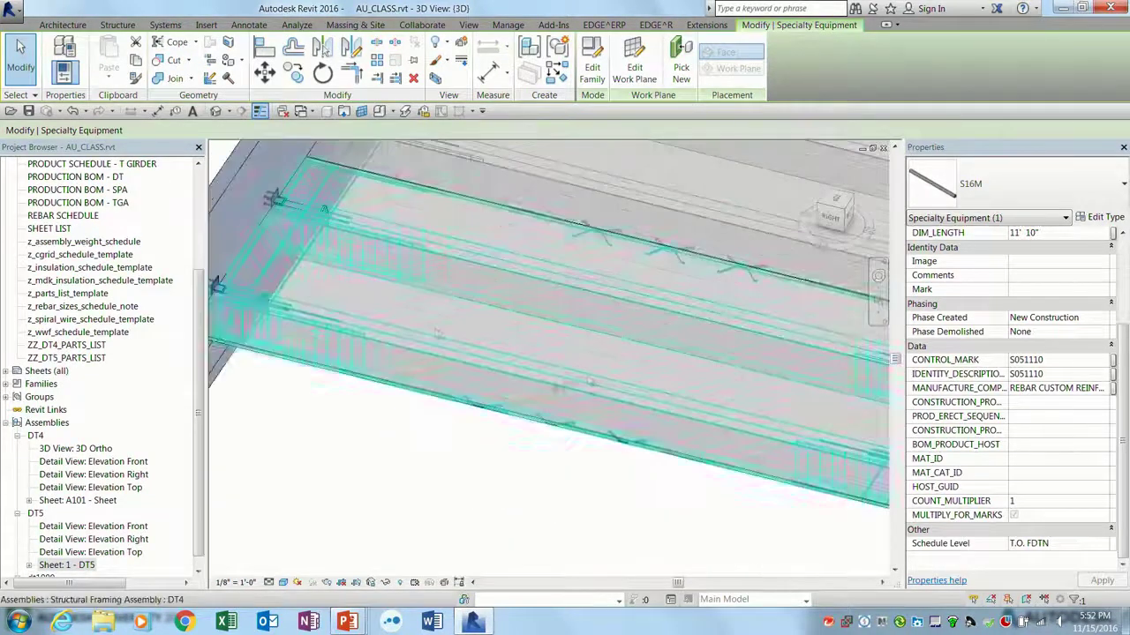
key("Escape")
- Inspect the data and host parameters of an S16M bar inside the DT4 assembly near the spandrel
scroll(216, 258, "up", 3)
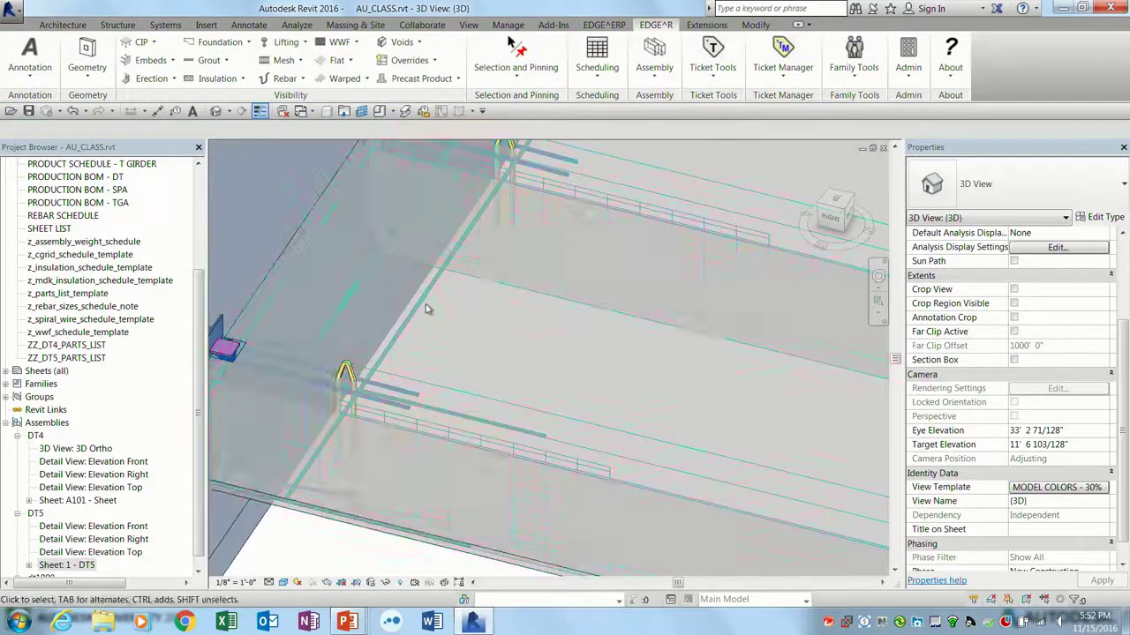
left_click(354, 295)
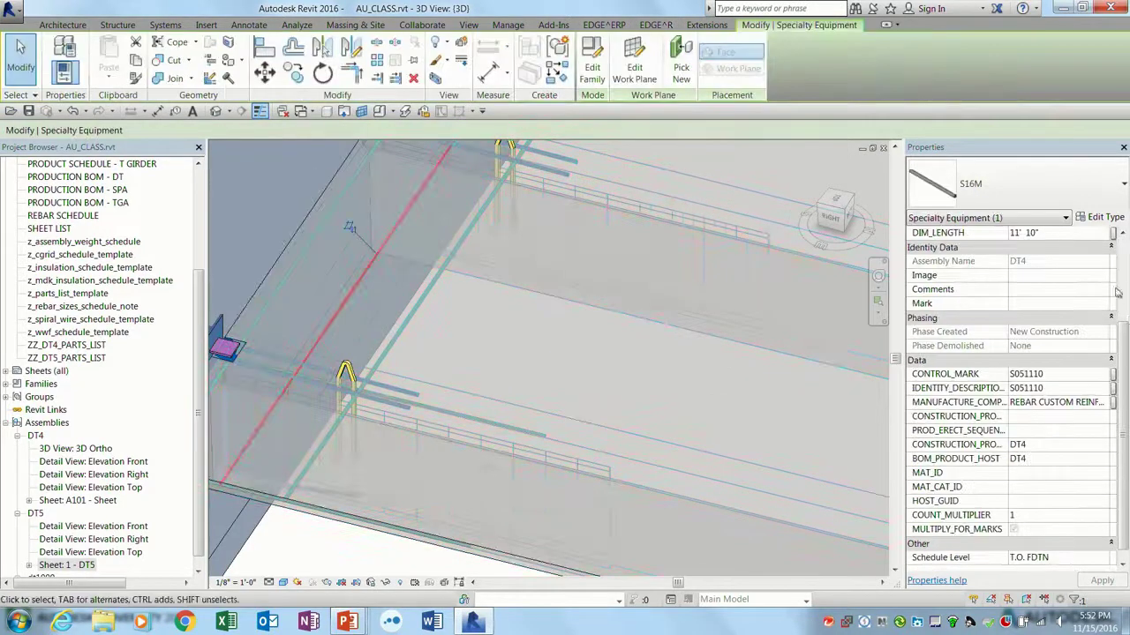
scroll(1126, 342, "down", 1)
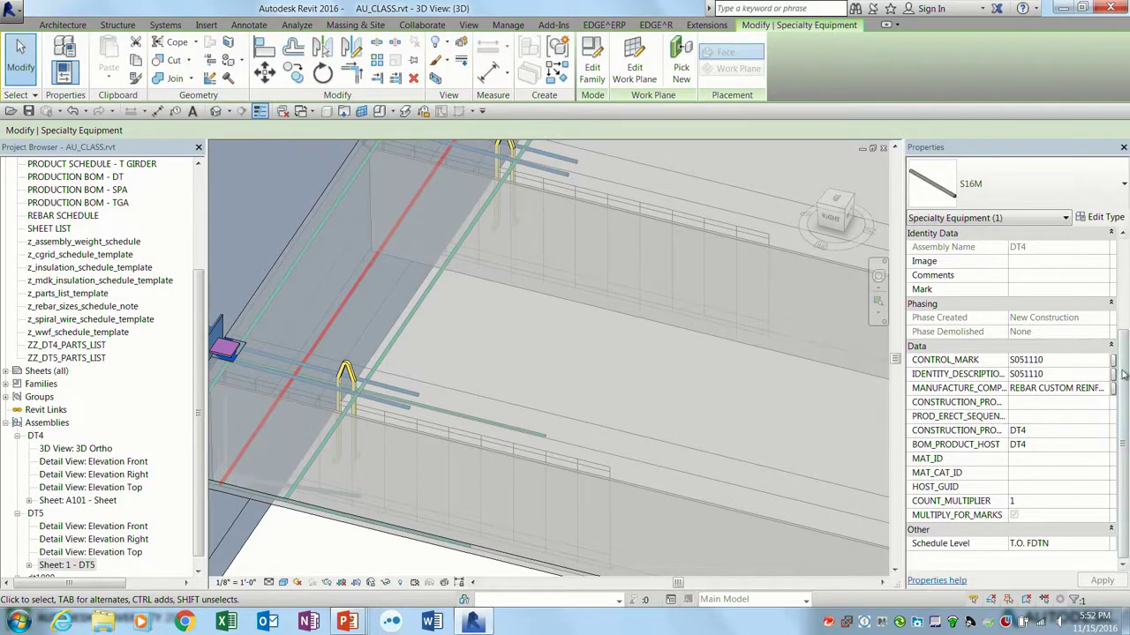
left_click_drag(1123, 368, 1118, 273)
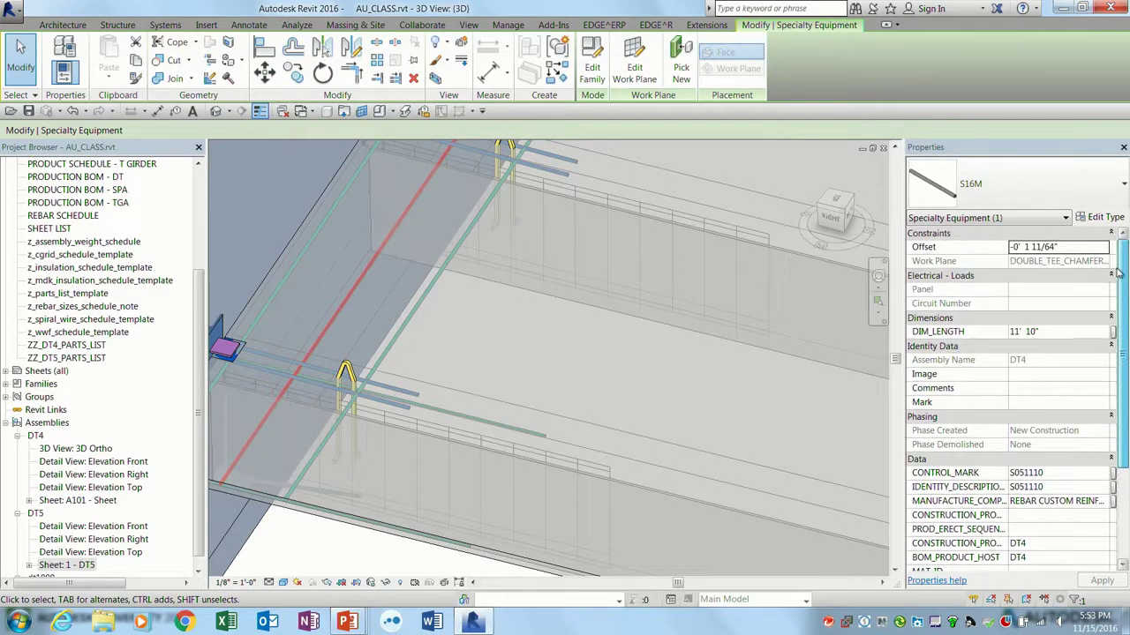
scroll(1118, 272, "down", 3)
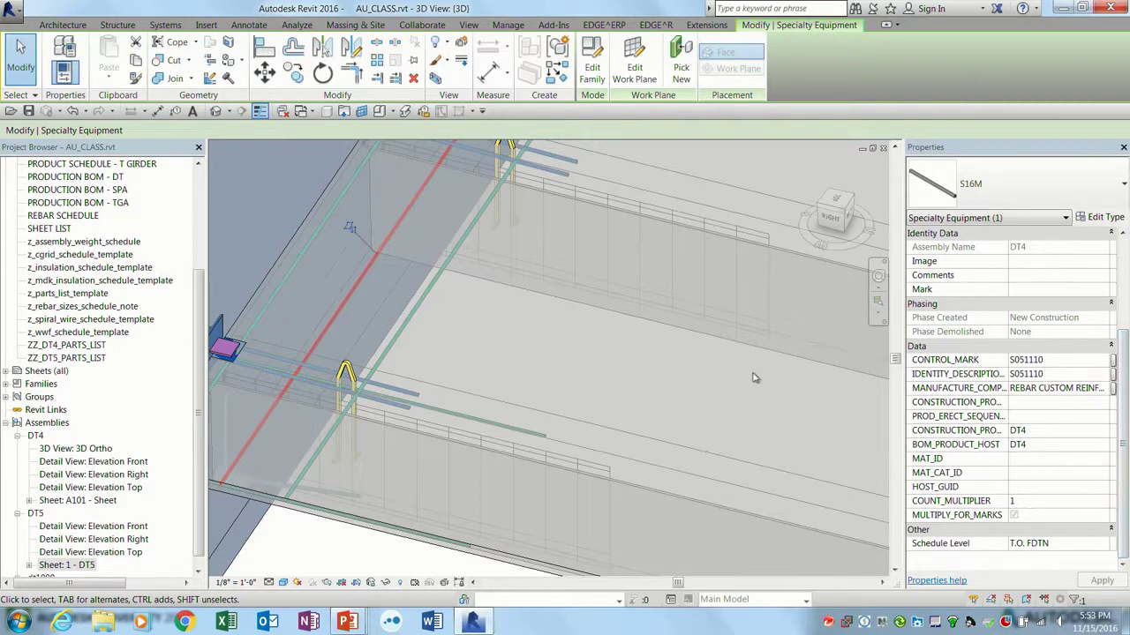
key("Escape")
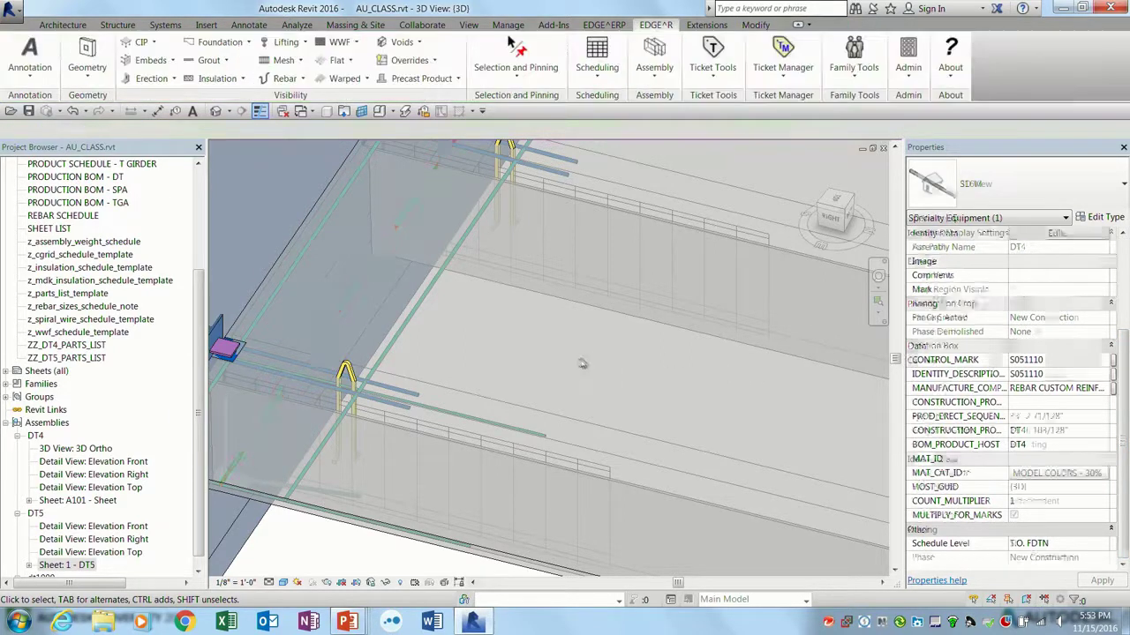
- Check the assembly properties of the front DT4 double tee and the adjacent DT5 double tee
scroll(664, 358, "down", 5)
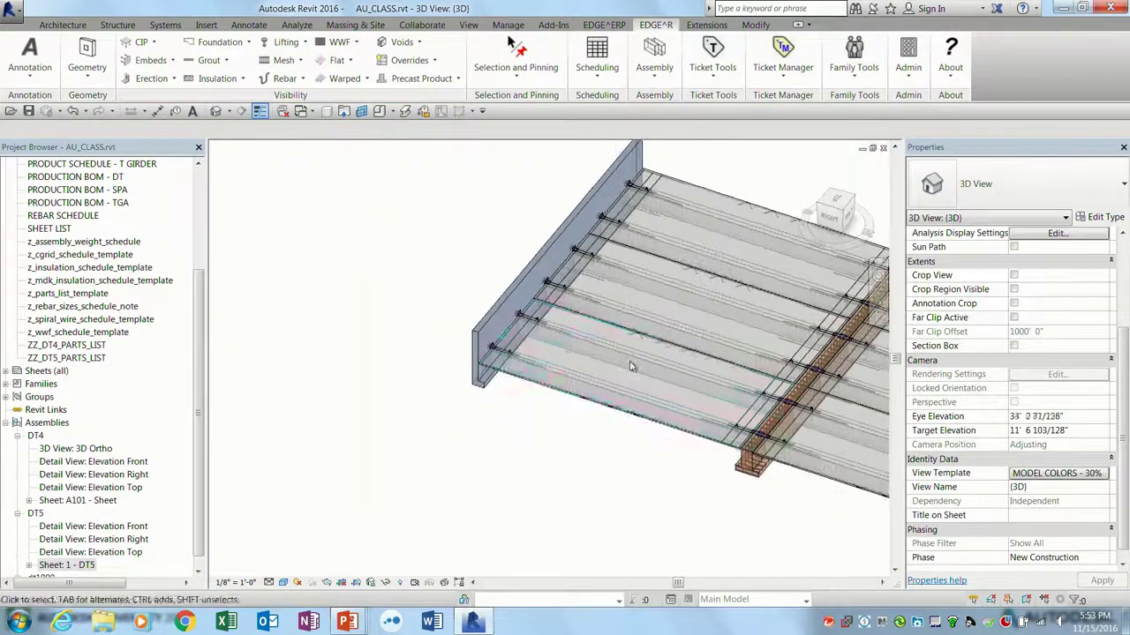
scroll(608, 364, "up", 2)
left_click(608, 363)
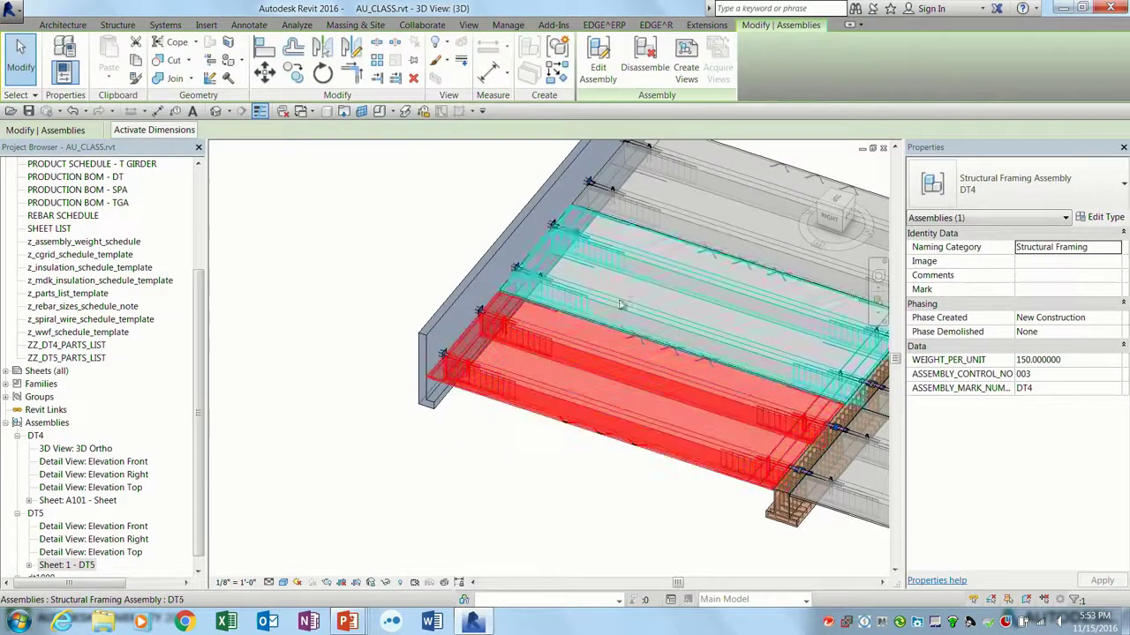
key("Escape")
left_click(658, 274)
scroll(657, 274, "up", 5)
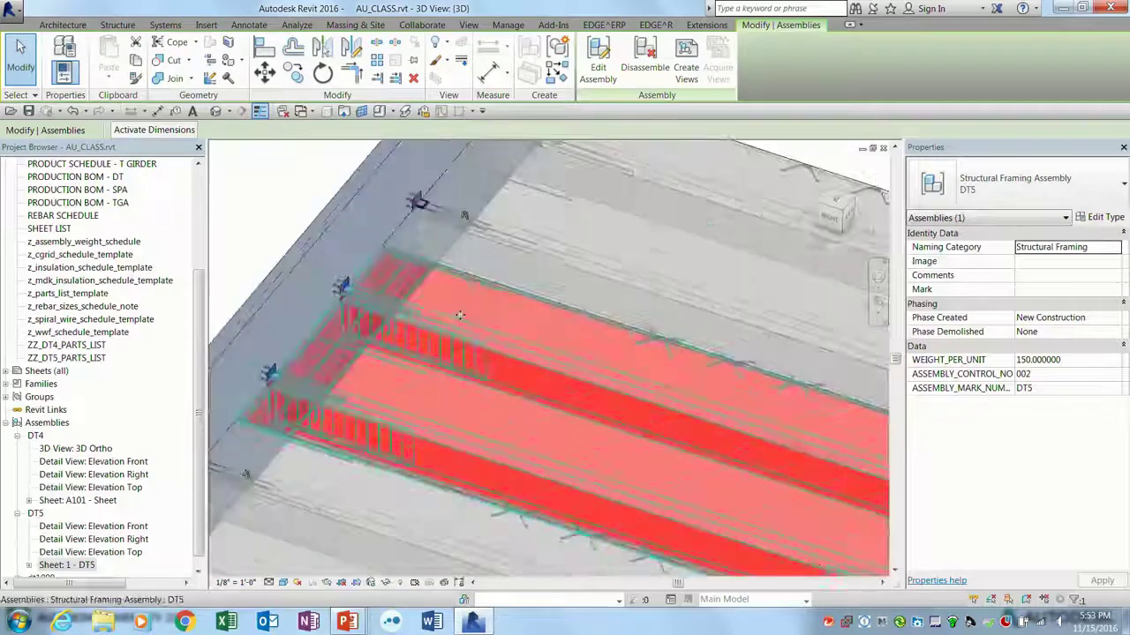
key("Escape")
- Review the rebar updater and multiply-for-marks settings in the Project Information
left_click(507, 24)
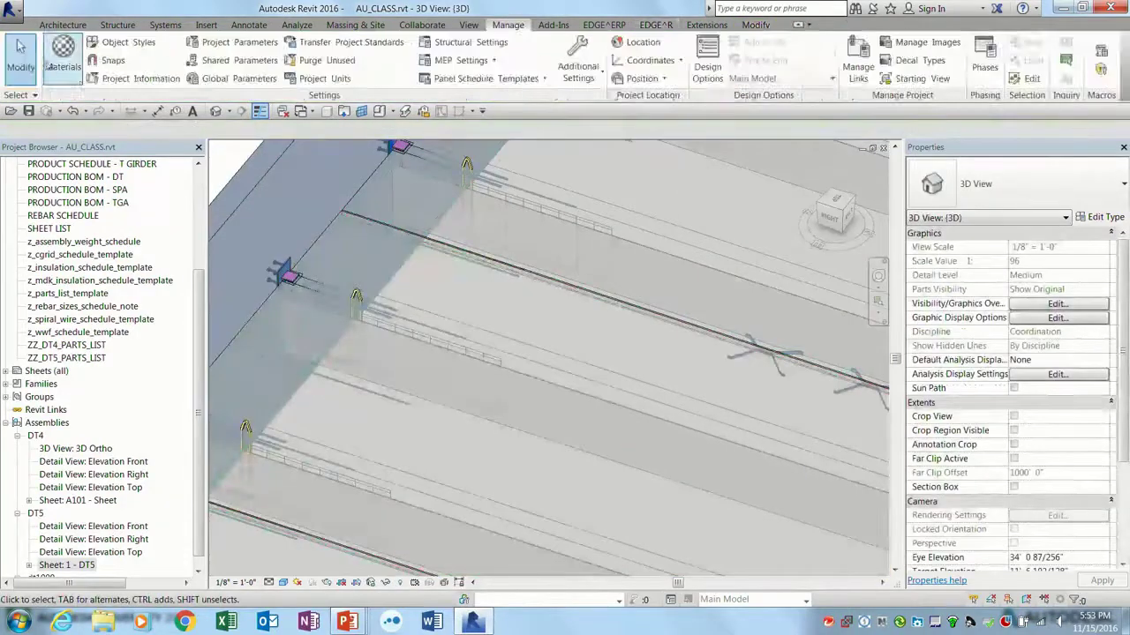
left_click(141, 79)
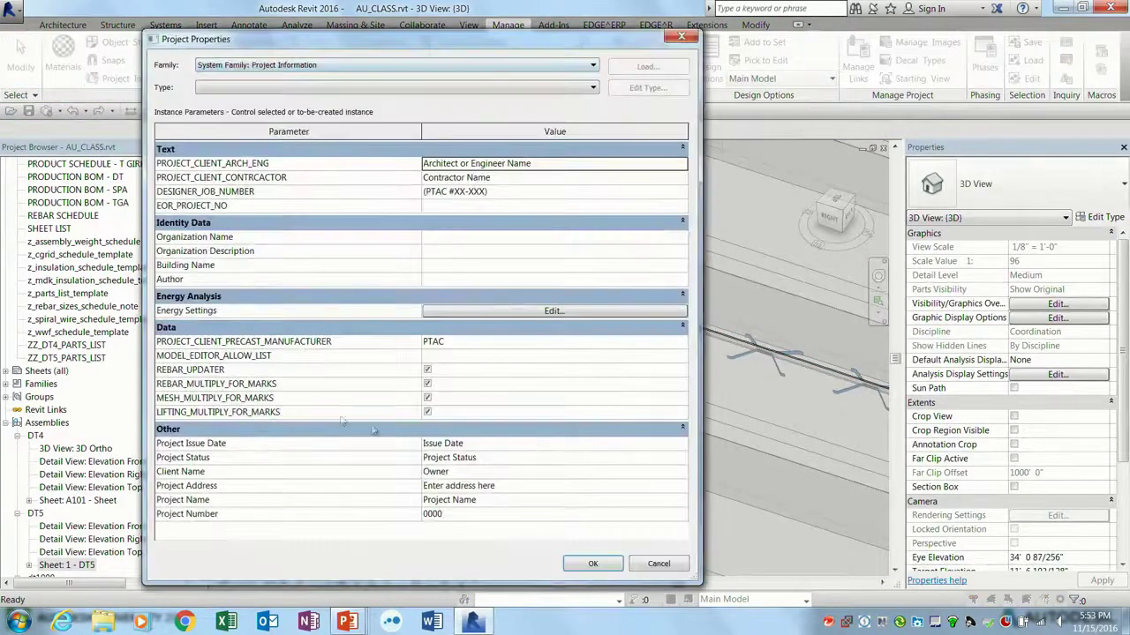
left_click(591, 569)
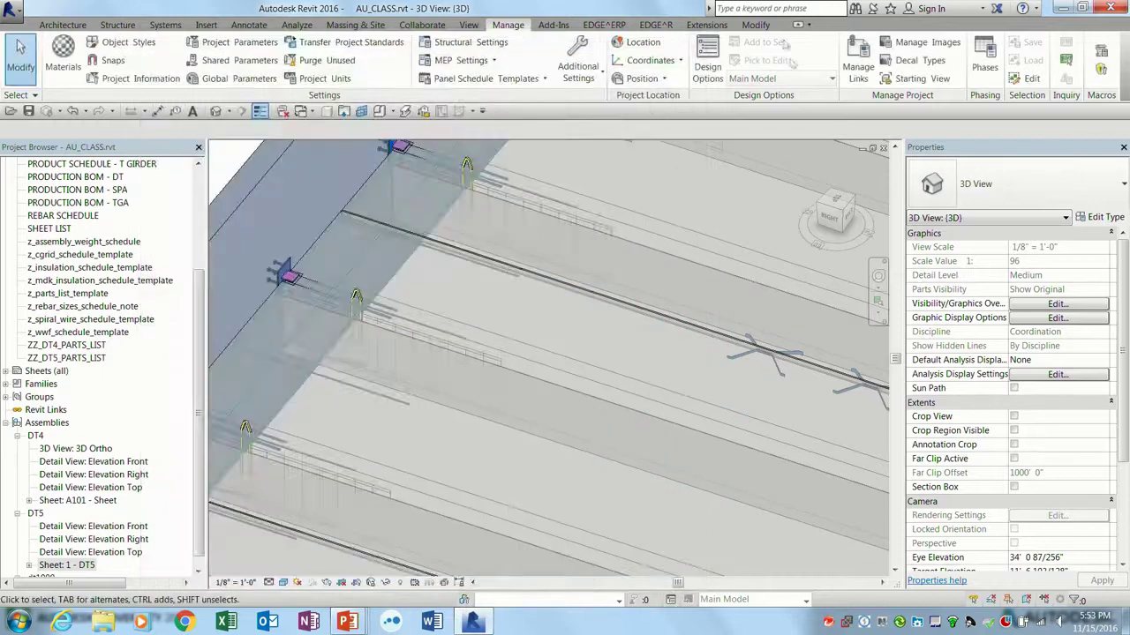
- Run BOM Product Hosting on the whole model to update its host parameters
left_click(656, 25)
left_click(596, 70)
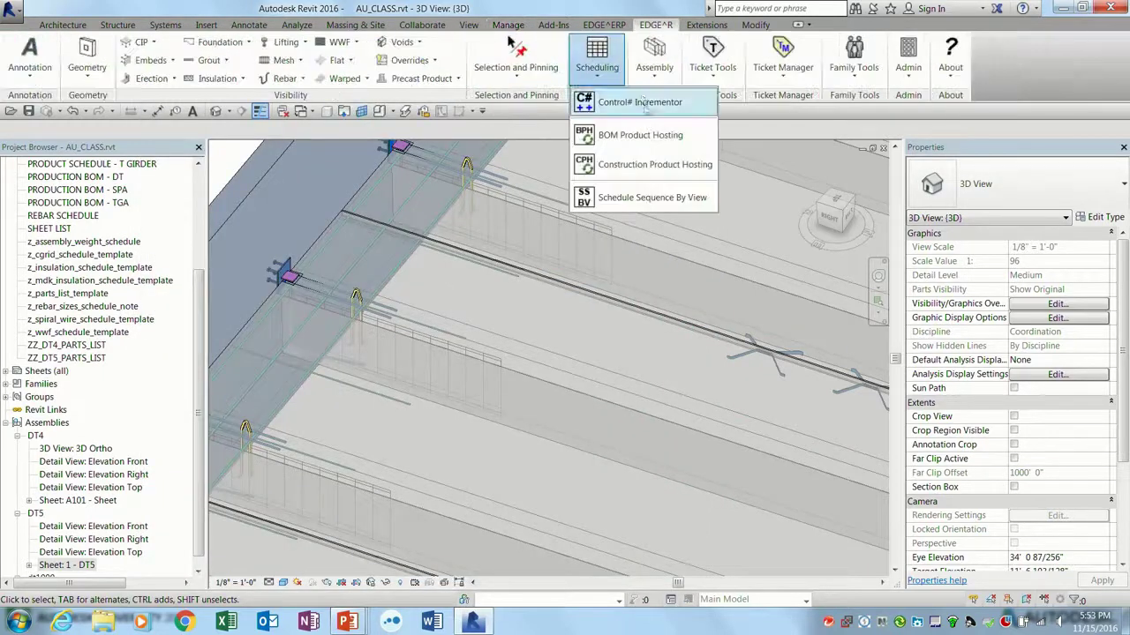
left_click(637, 132)
left_click(574, 238)
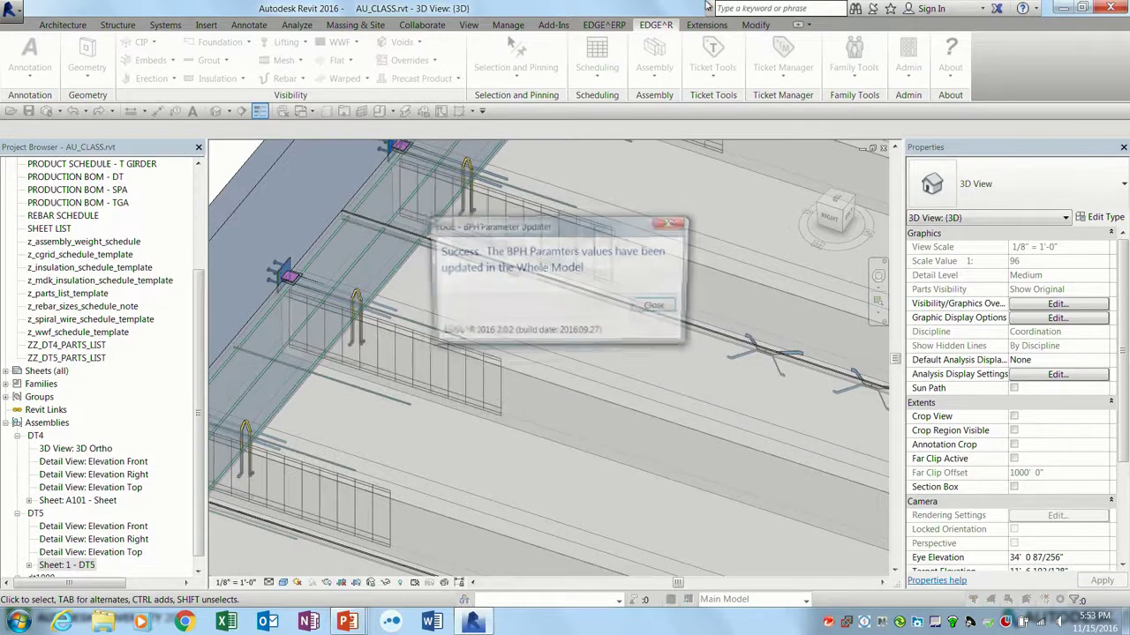
- Dismiss the parameter updater's report and inspect the data, host and count multiplier parameters of the S16M bar in the DT5 double tee
left_click(657, 307)
scroll(456, 303, "up", 5)
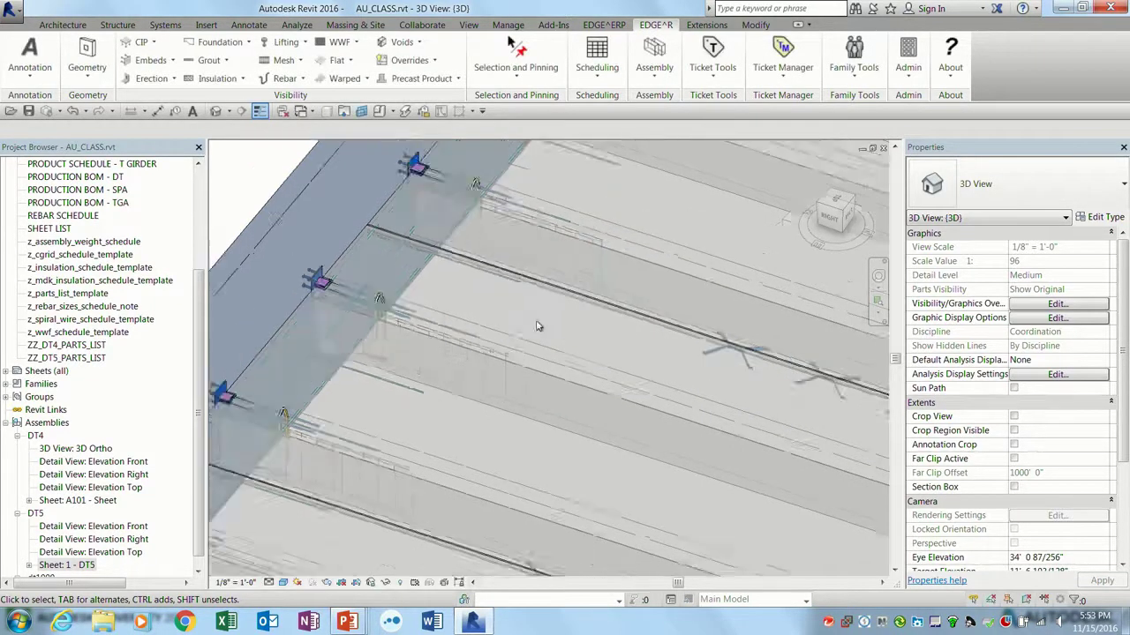
left_click(454, 296)
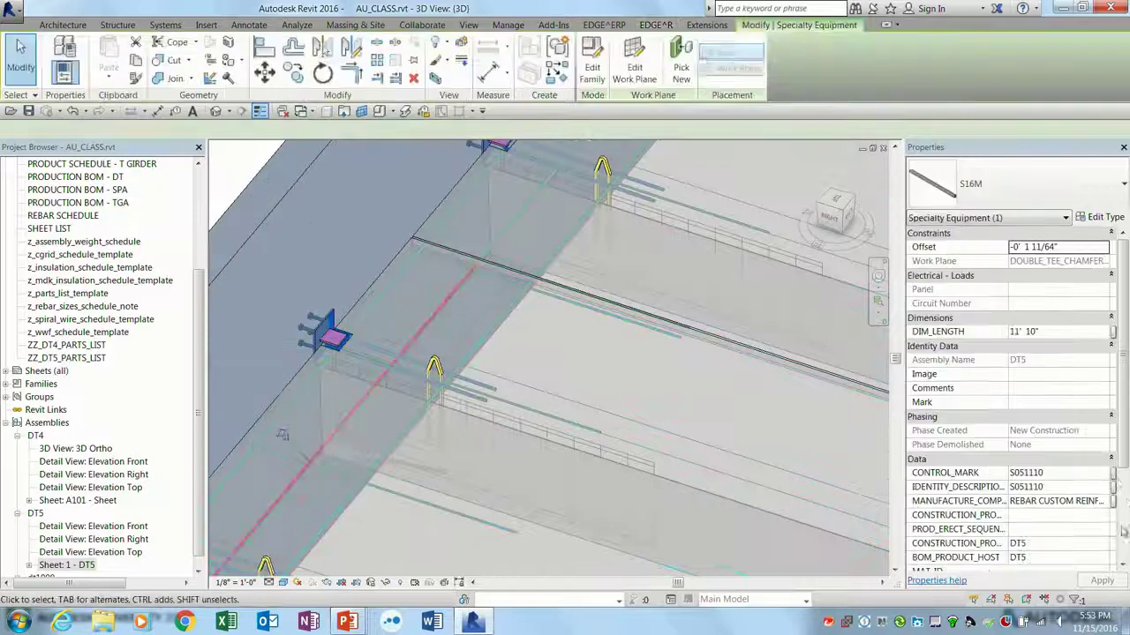
left_click_drag(1124, 360, 1118, 502)
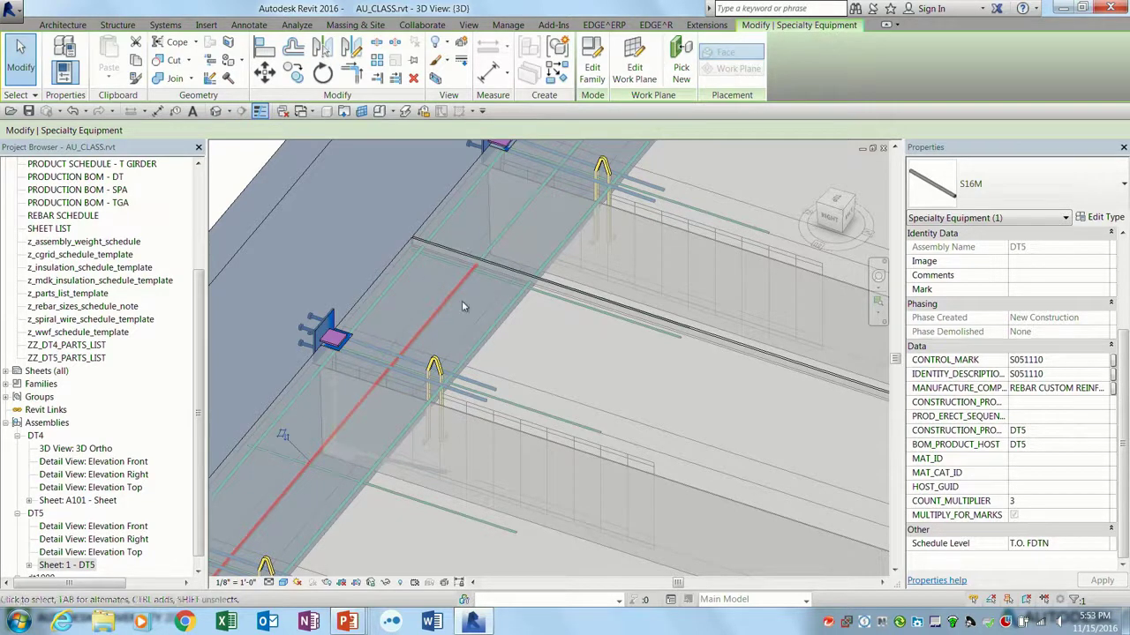
scroll(467, 291, "down", 3)
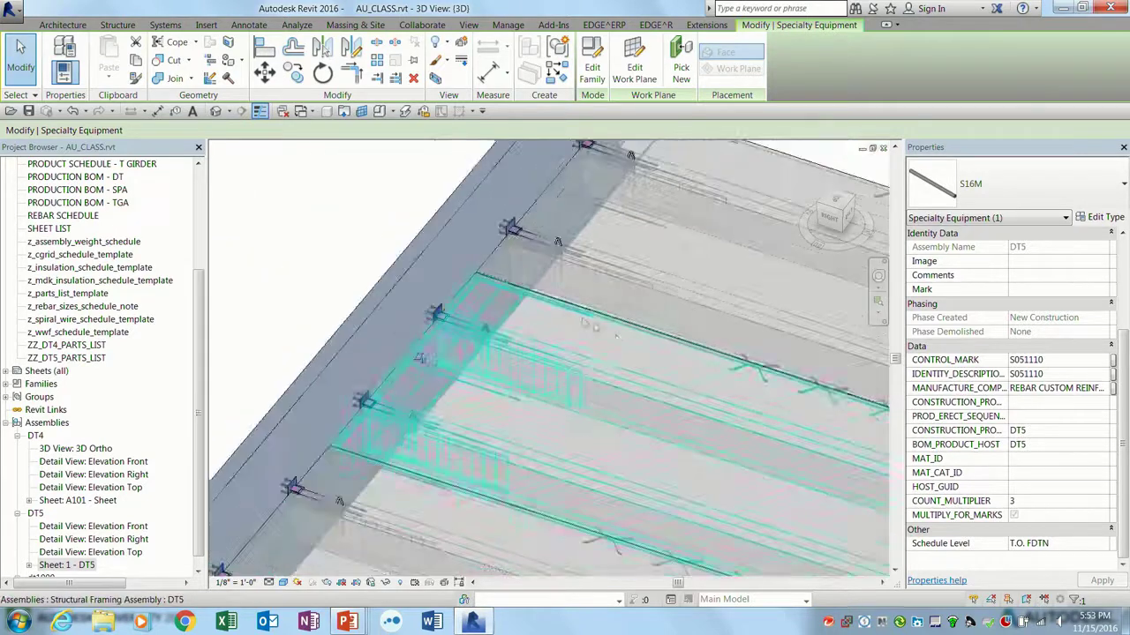
middle_click_drag(494, 392, 693, 391)
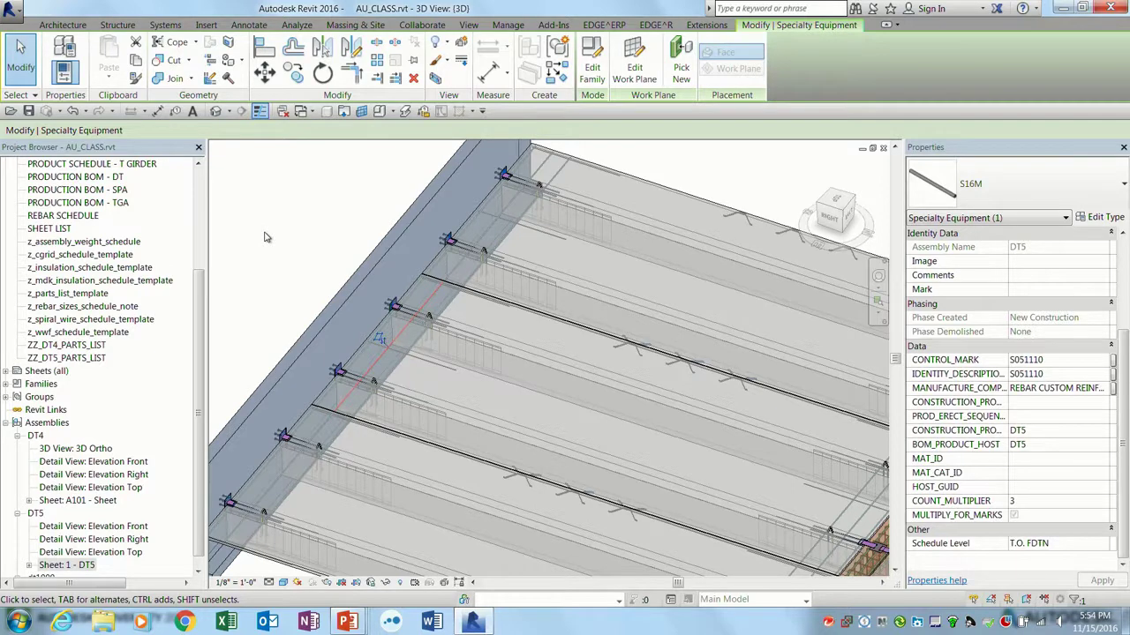
- Switch to the PowerPoint slide show at its closing slide with the Edge for Revit contact links
key("alt+Tab")
key("alt+Tab")
key("alt+Tab")
key("alt+Tab")
key("alt+Tab")
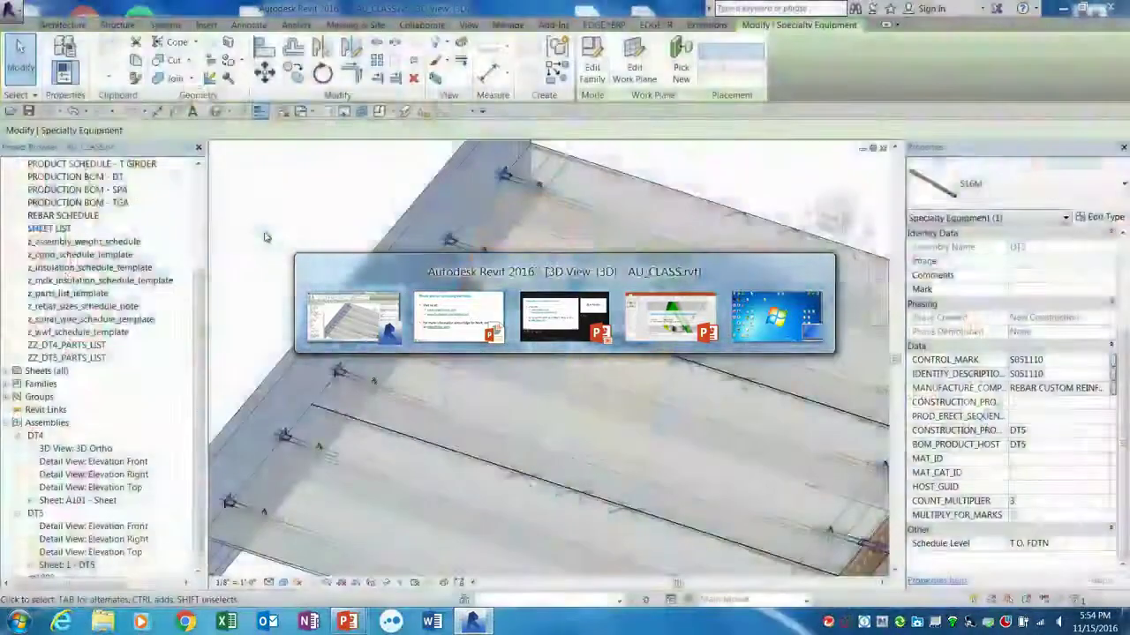
key("alt+Tab")
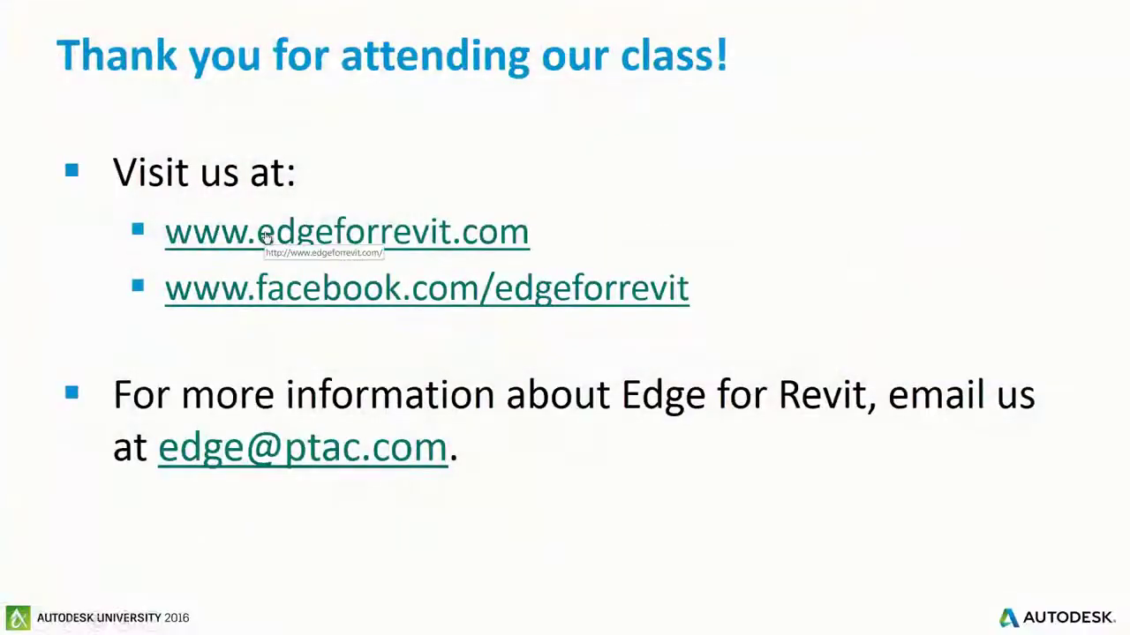